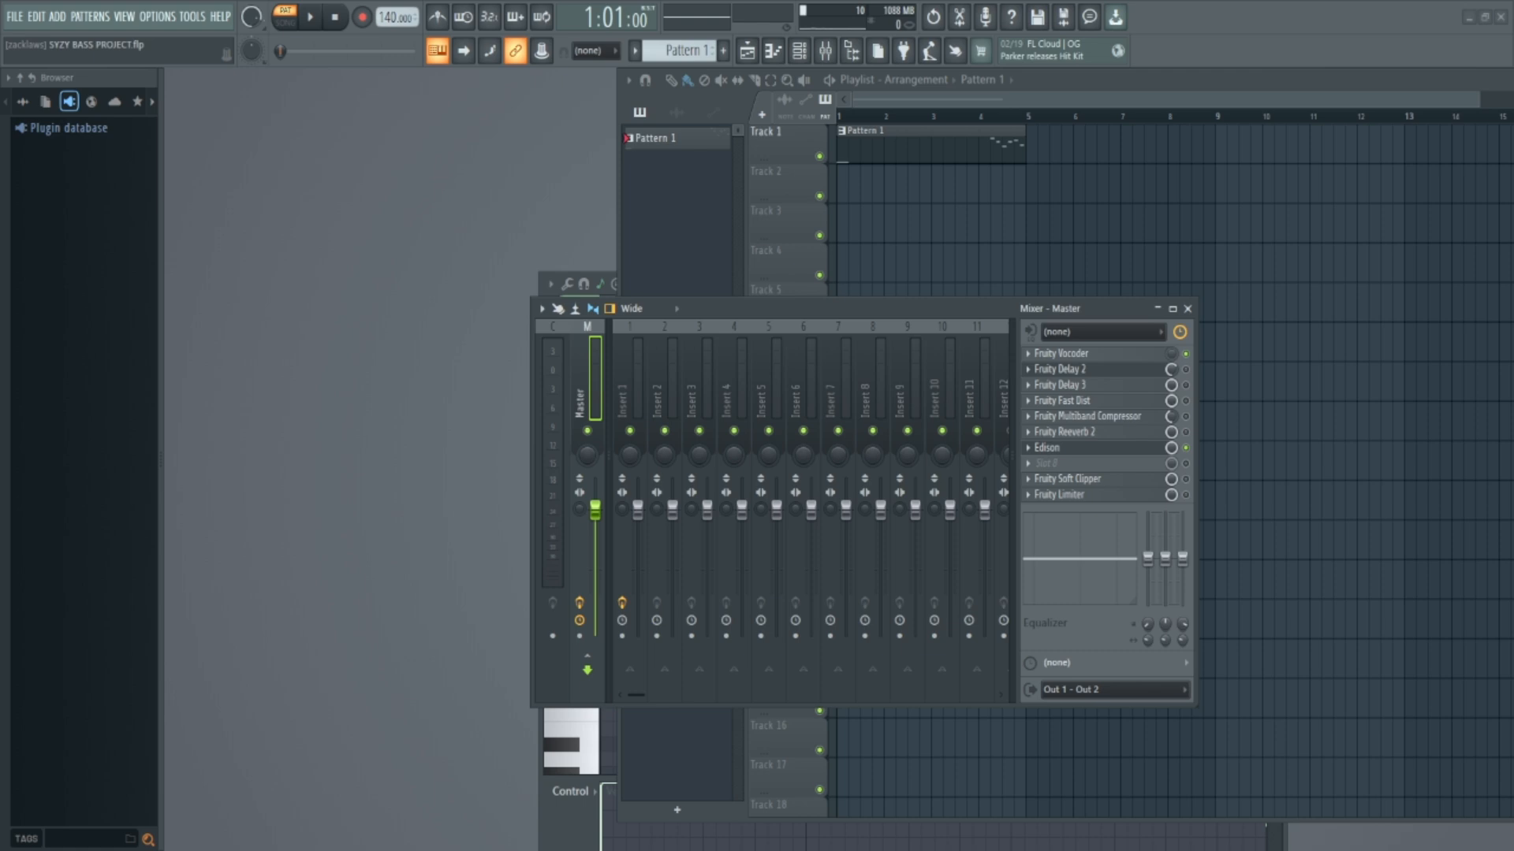
Preview the bass samples one by one up the DECVNCE_BASS folder, from the IRRATIONAL sounds to the RESONANT sounds.
{"action": "key", "text": "Up"}
{"action": "key", "text": "Up"}
{"action": "key", "text": "Up"}
{"action": "key", "text": "Up"}
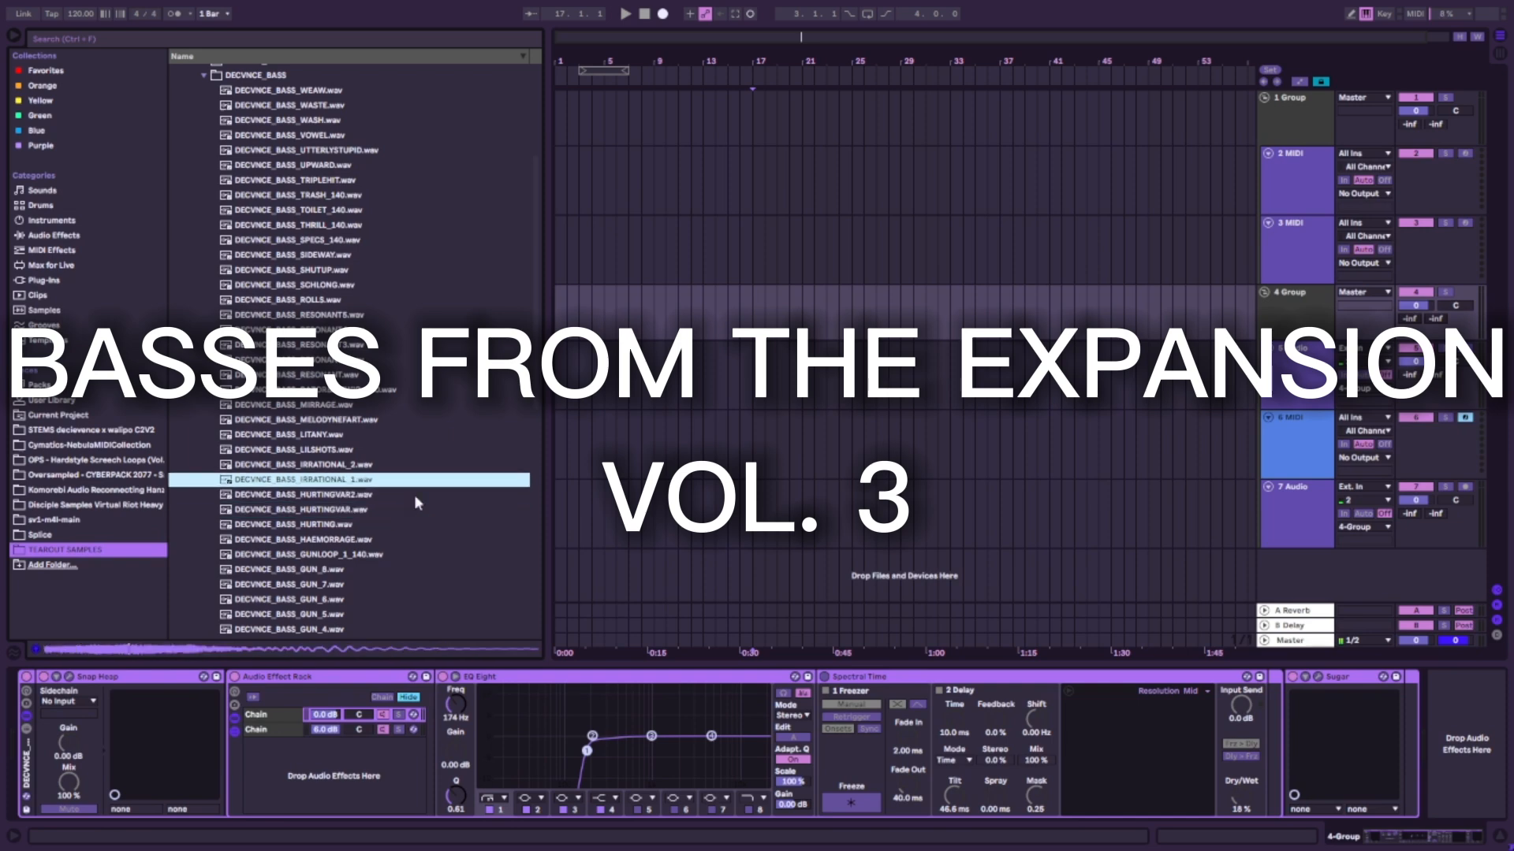
{"action": "key", "text": "Up"}
{"action": "key", "text": "Up"}
{"action": "key", "text": "Up"}
{"action": "key", "text": "Up"}
{"action": "key", "text": "Up"}
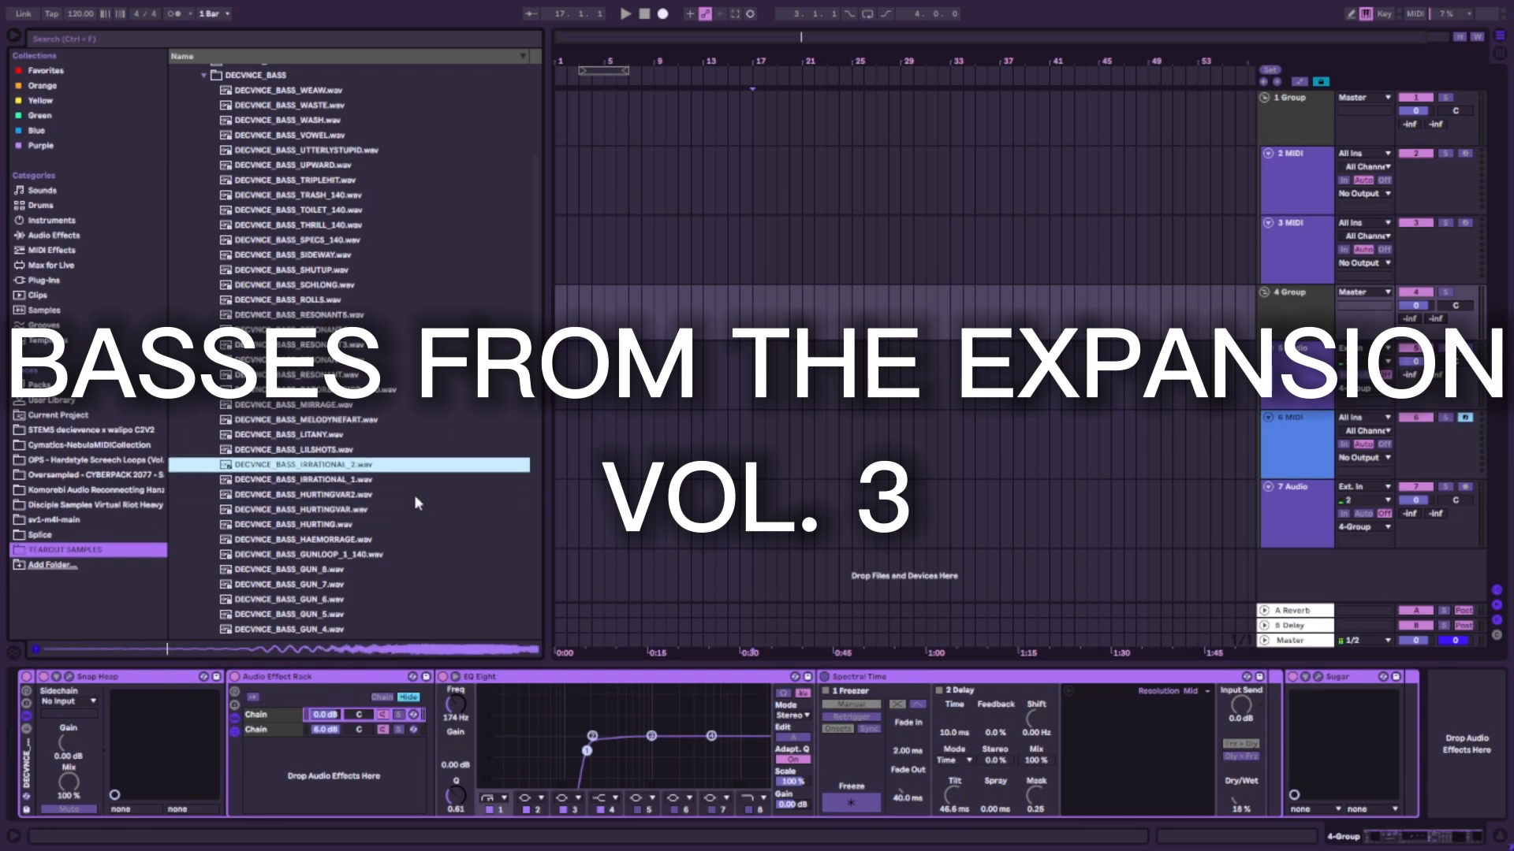
{"action": "key", "text": "Up"}
{"action": "key", "text": "Up"}
{"action": "key", "text": "Up"}
{"action": "key", "text": "Up"}
{"action": "key", "text": "Up"}
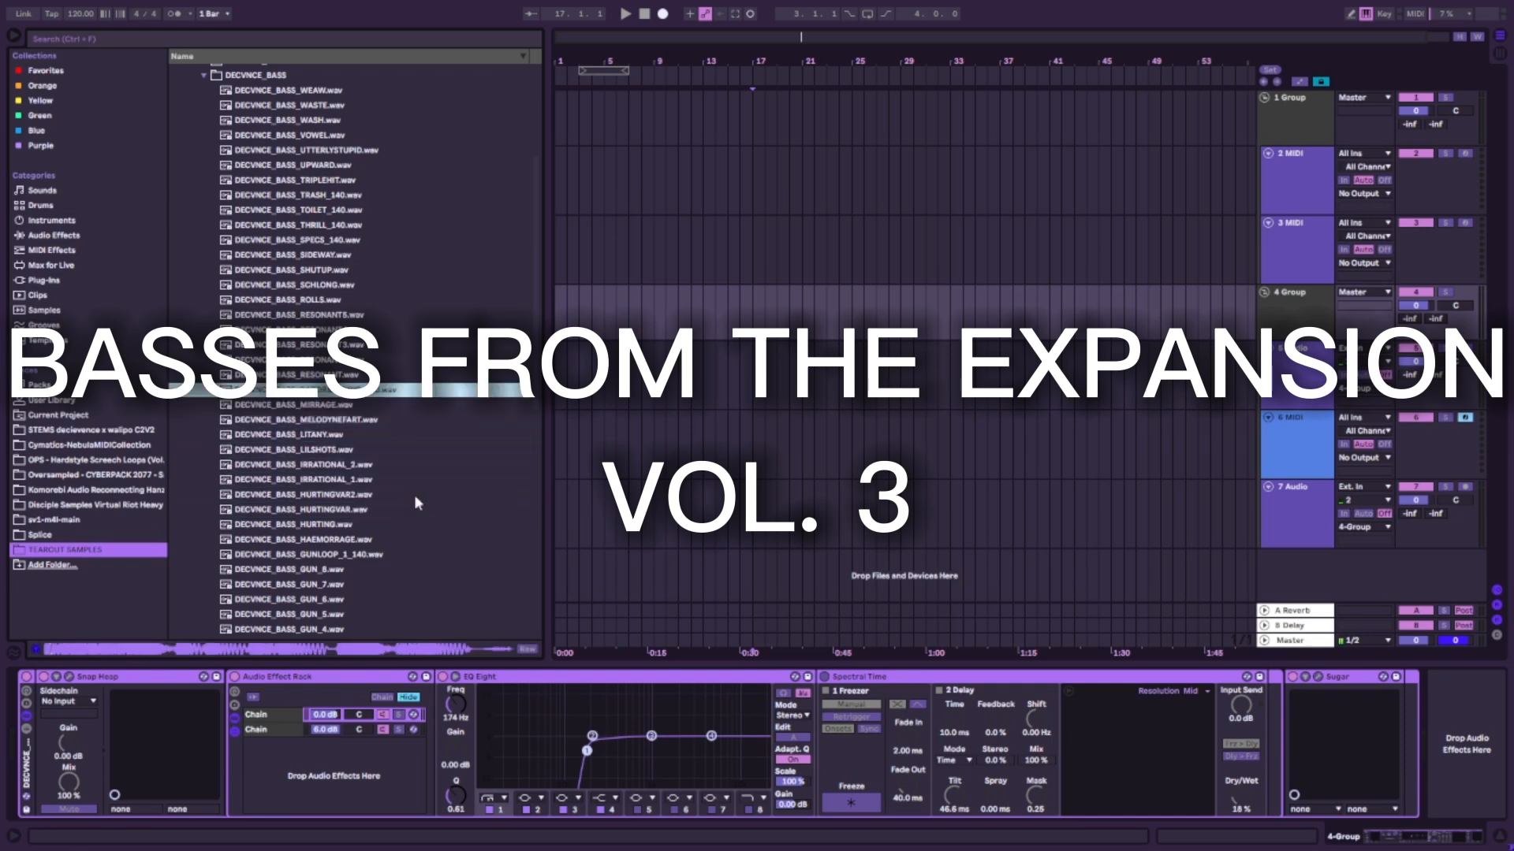
{"action": "key", "text": "Up"}
{"action": "key", "text": "Up"}
{"action": "key", "text": "Up"}
{"action": "key", "text": "Up"}
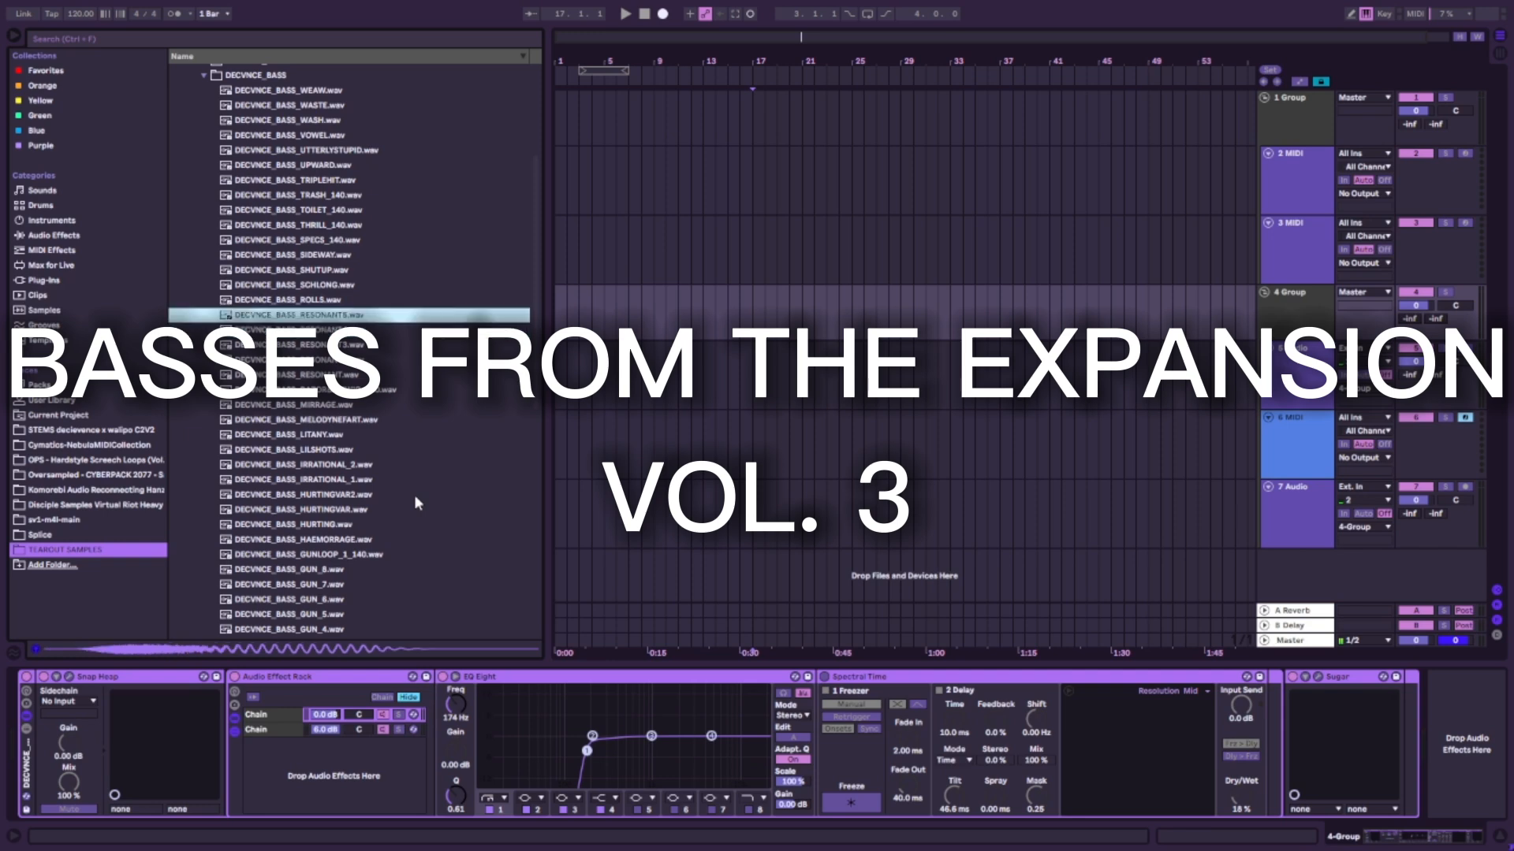
{"action": "key", "text": "Up"}
{"action": "key", "text": "Up"}
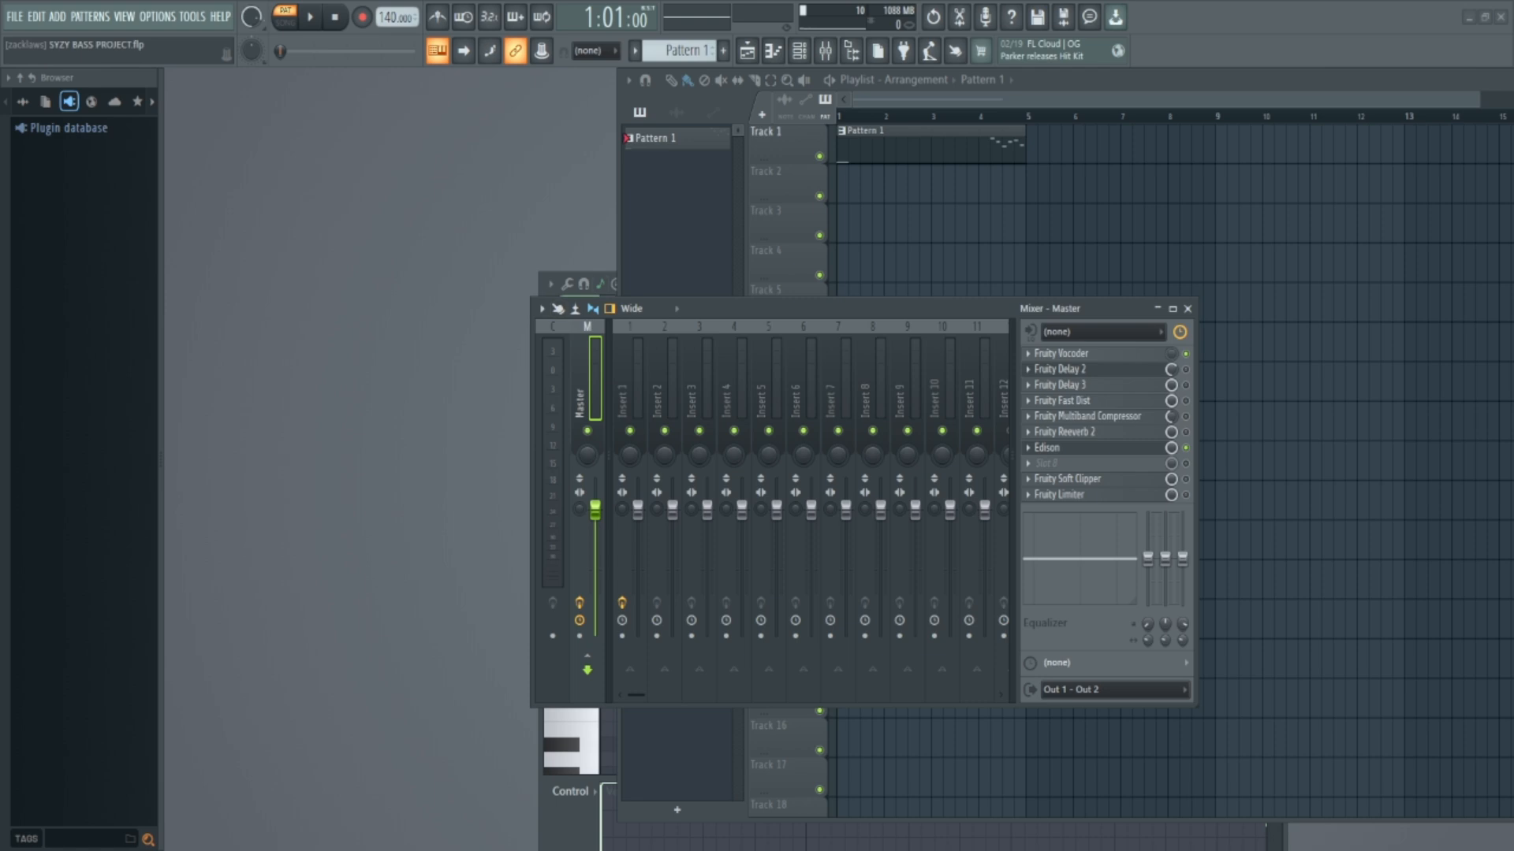
Play Pattern 1 to hear the processed bass and stop playback.
{"action": "left_click", "coordinate": [313, 18]}
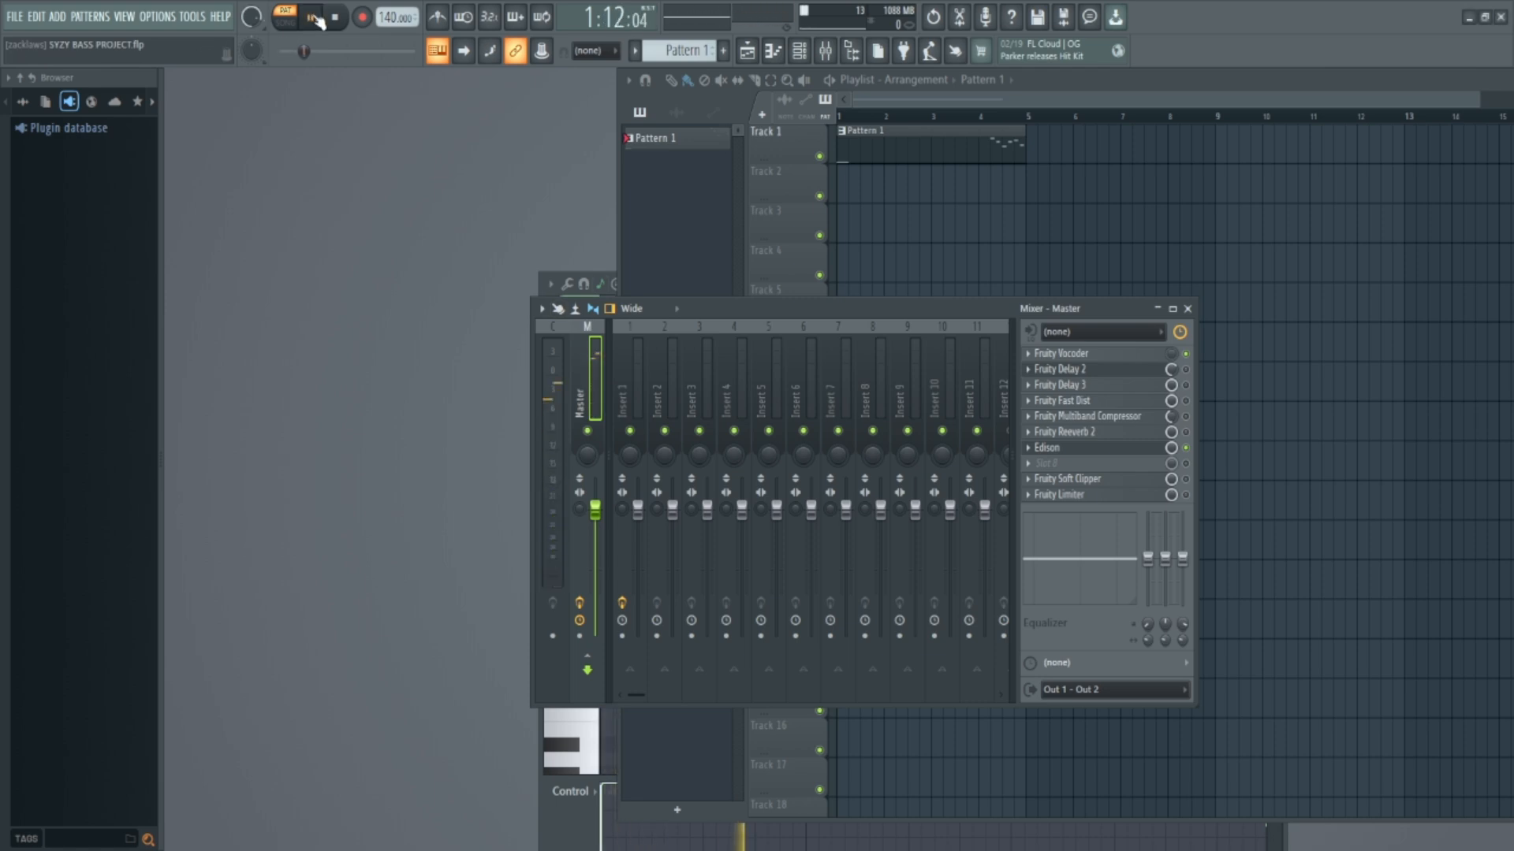
{"action": "left_click", "coordinate": [313, 18]}
{"action": "left_click", "coordinate": [334, 17]}
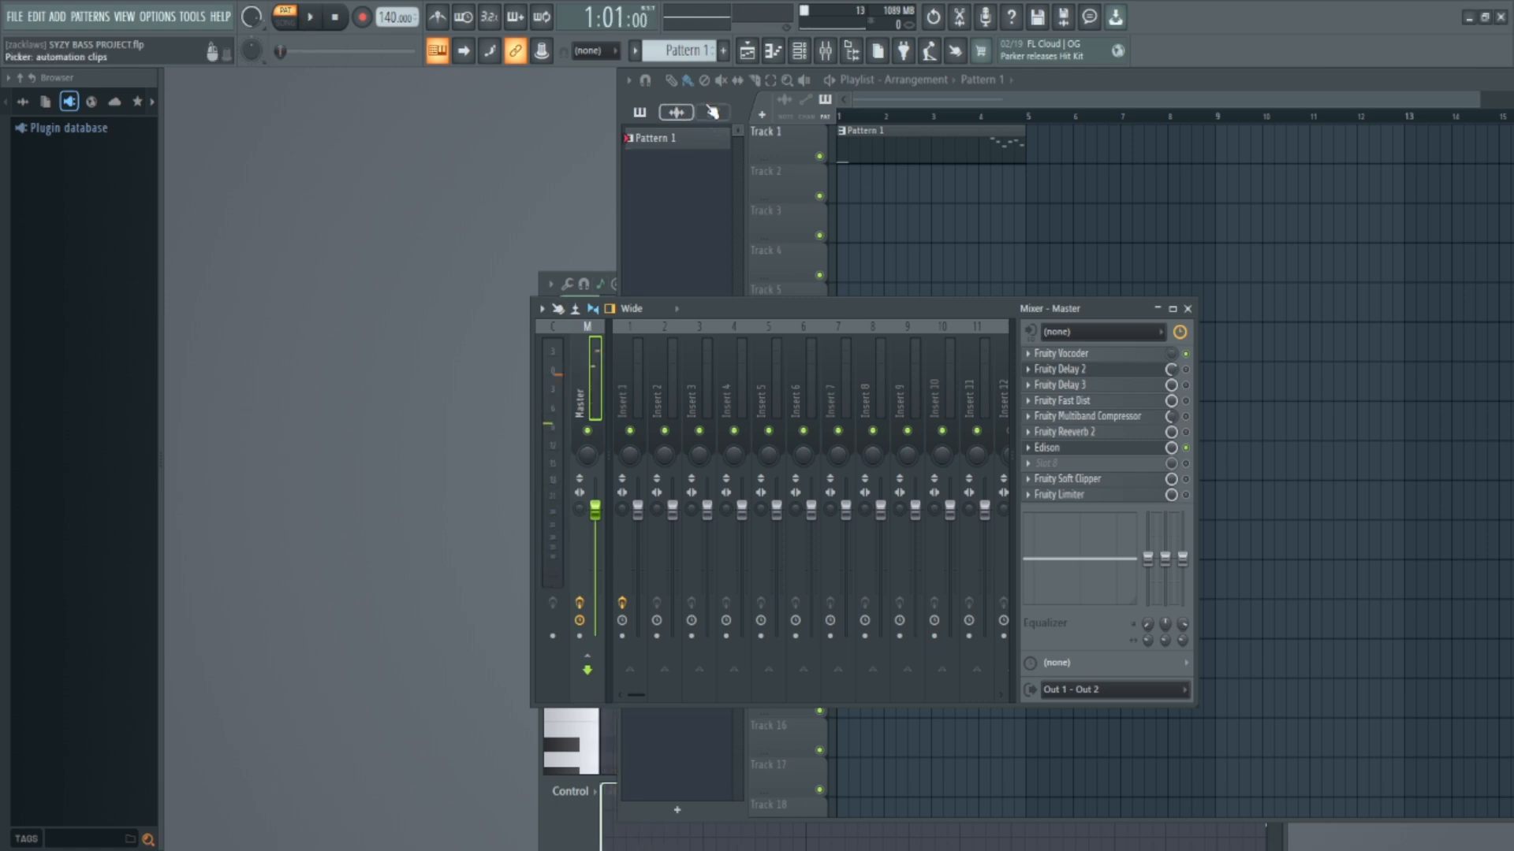
Open the Pigments synth of the ProgramChange 2 channel and play the pattern to hear the raw wavetable sound.
{"action": "left_click", "coordinate": [750, 54]}
{"action": "left_click_drag", "start_coordinate": [957, 142], "coordinate": [728, 74]}
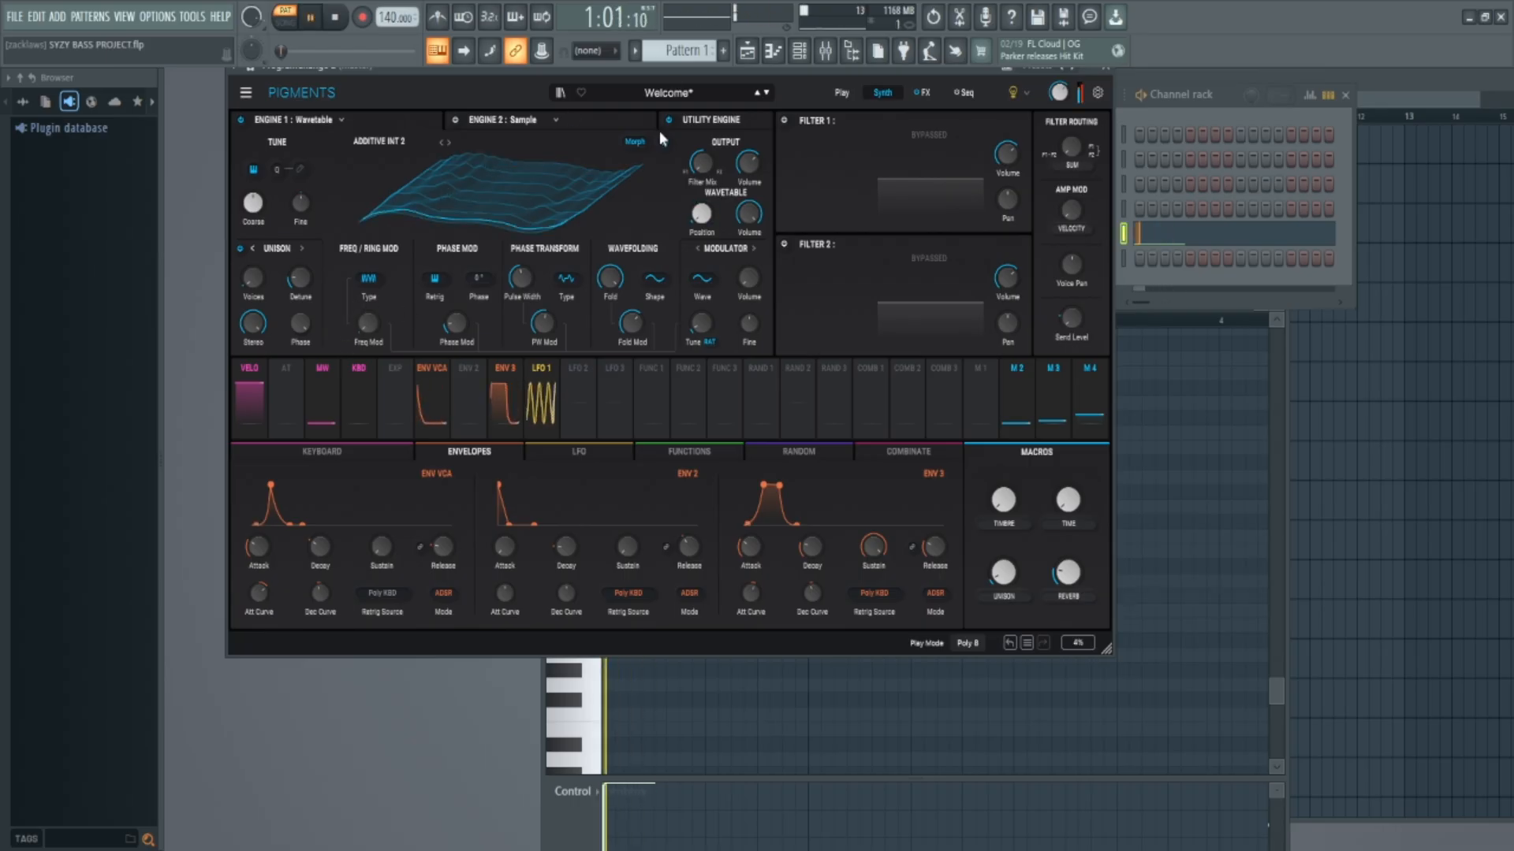
{"action": "key", "text": "space"}
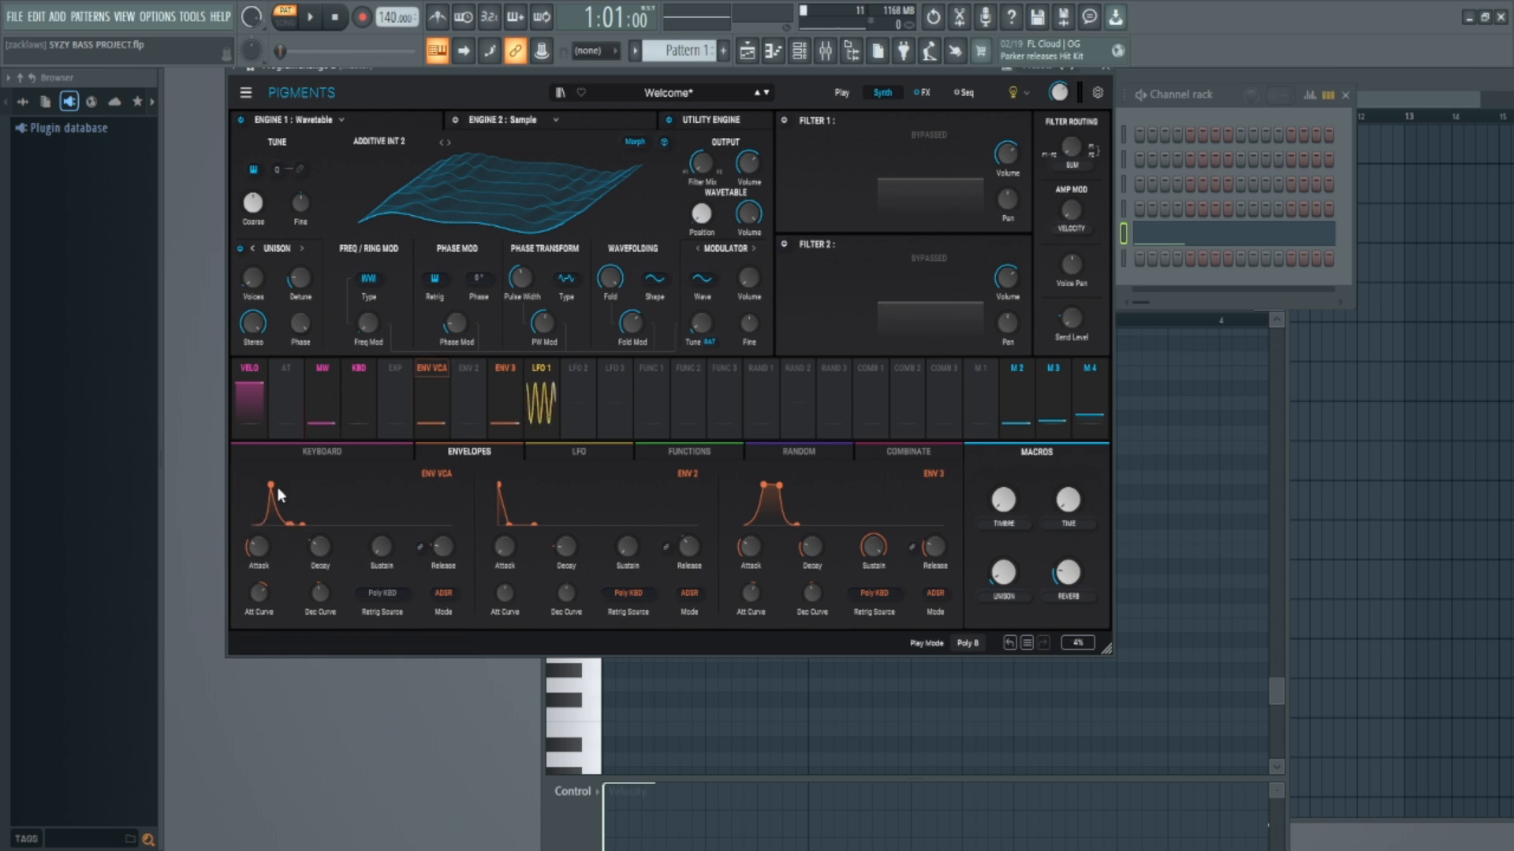
{"action": "key", "text": "space"}
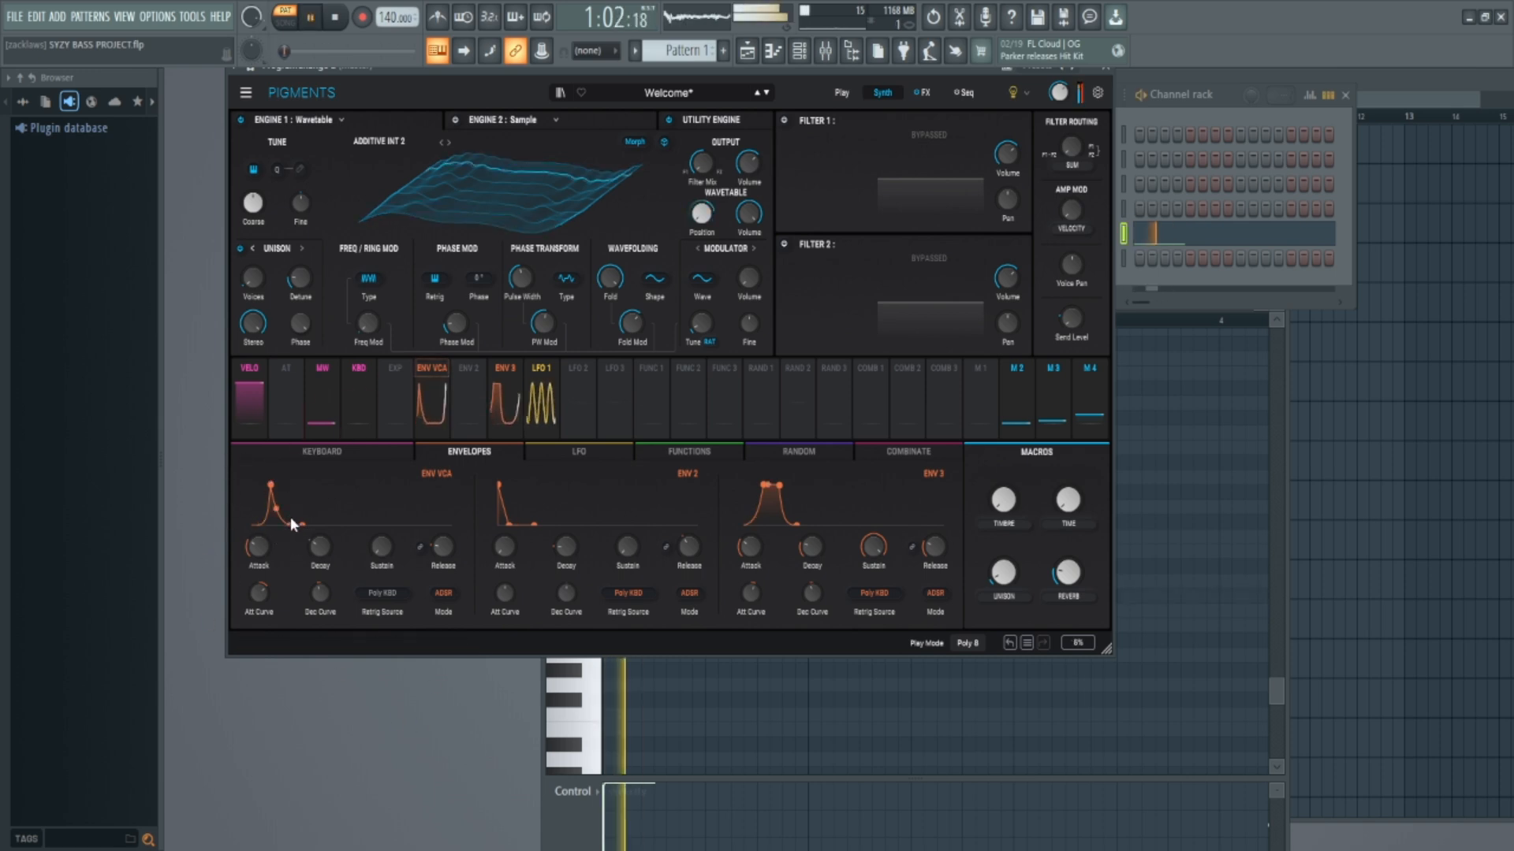
{"action": "key", "text": "space"}
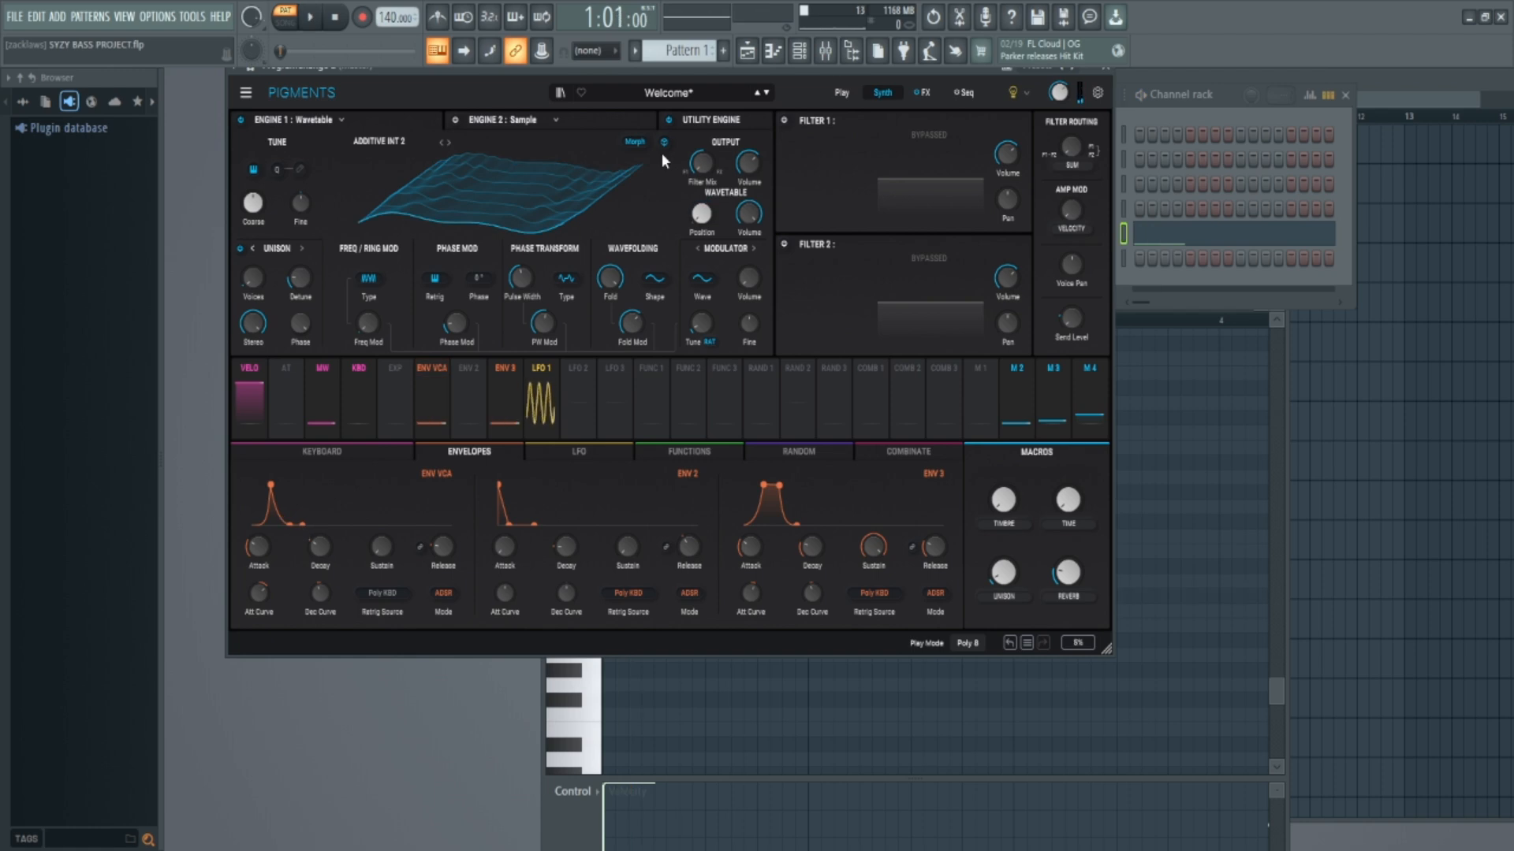
View the Pigments FX page and switch the Multiband effect off and on again.
{"action": "left_click", "coordinate": [924, 93]}
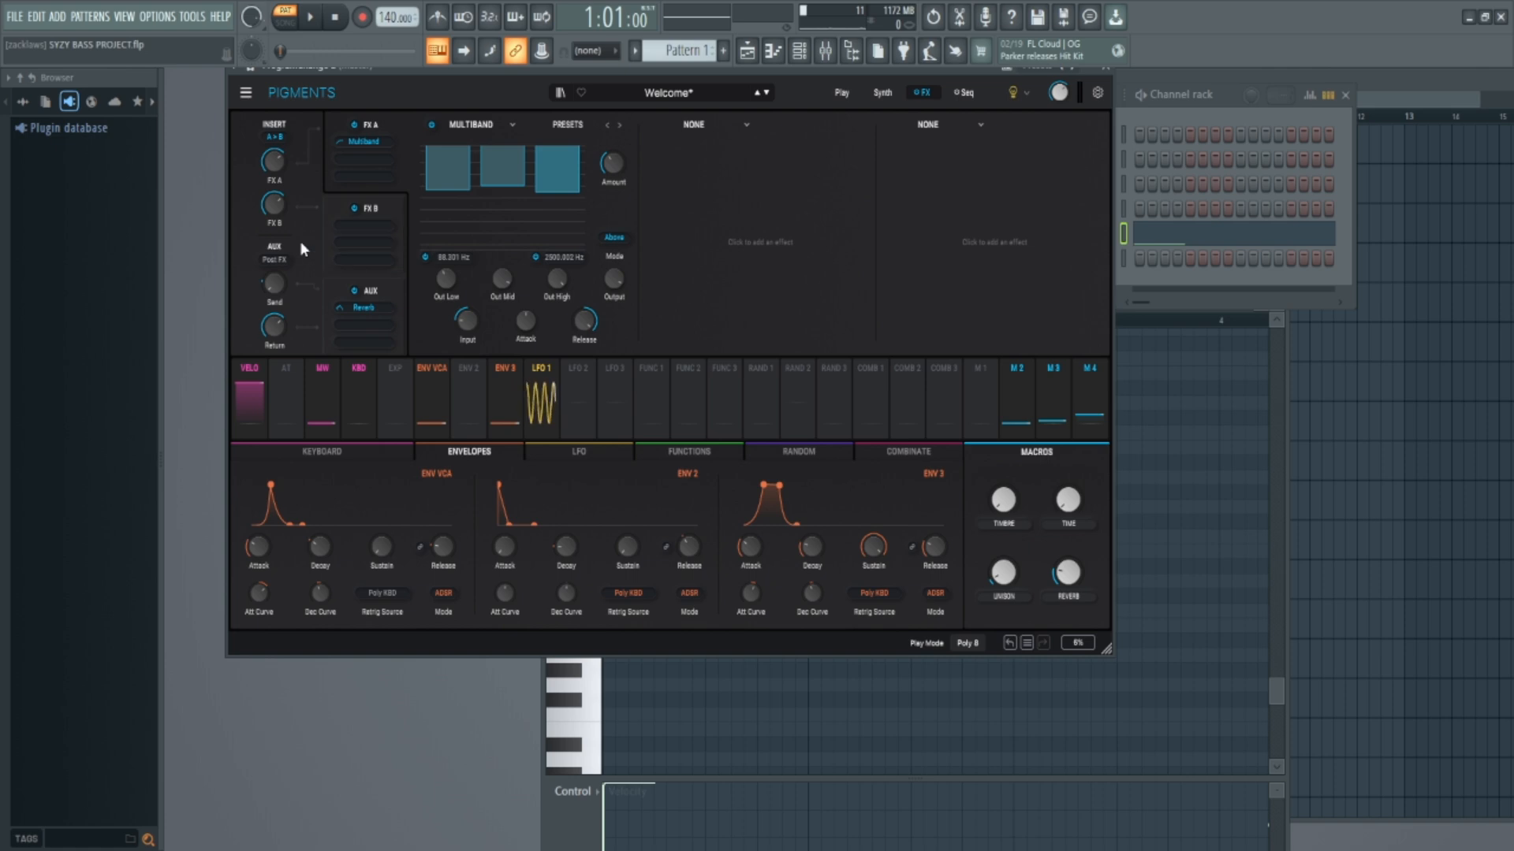
{"action": "left_click", "coordinate": [431, 124]}
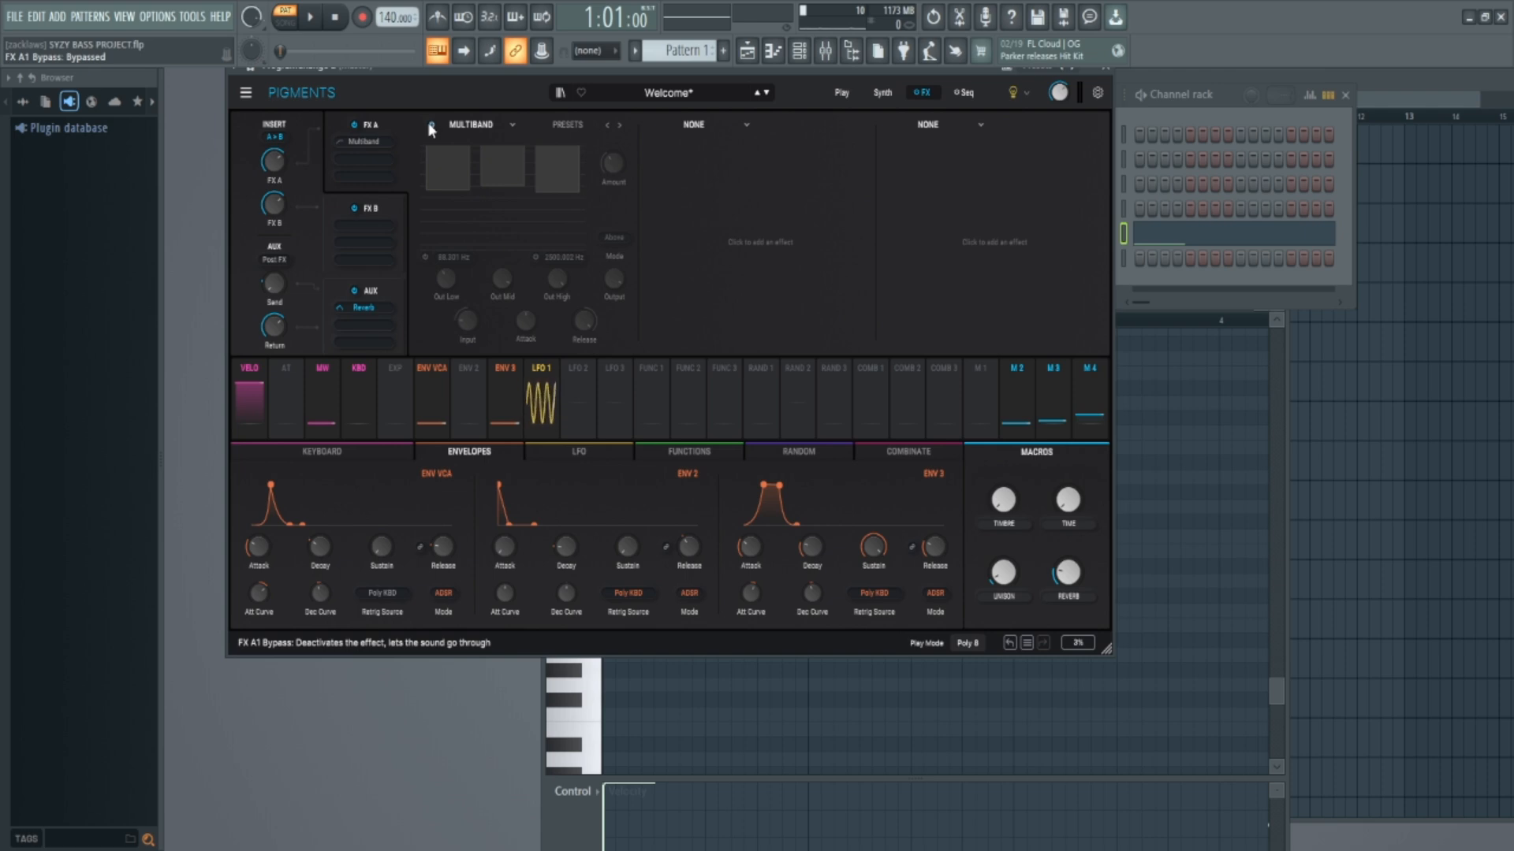
{"action": "left_click", "coordinate": [432, 124]}
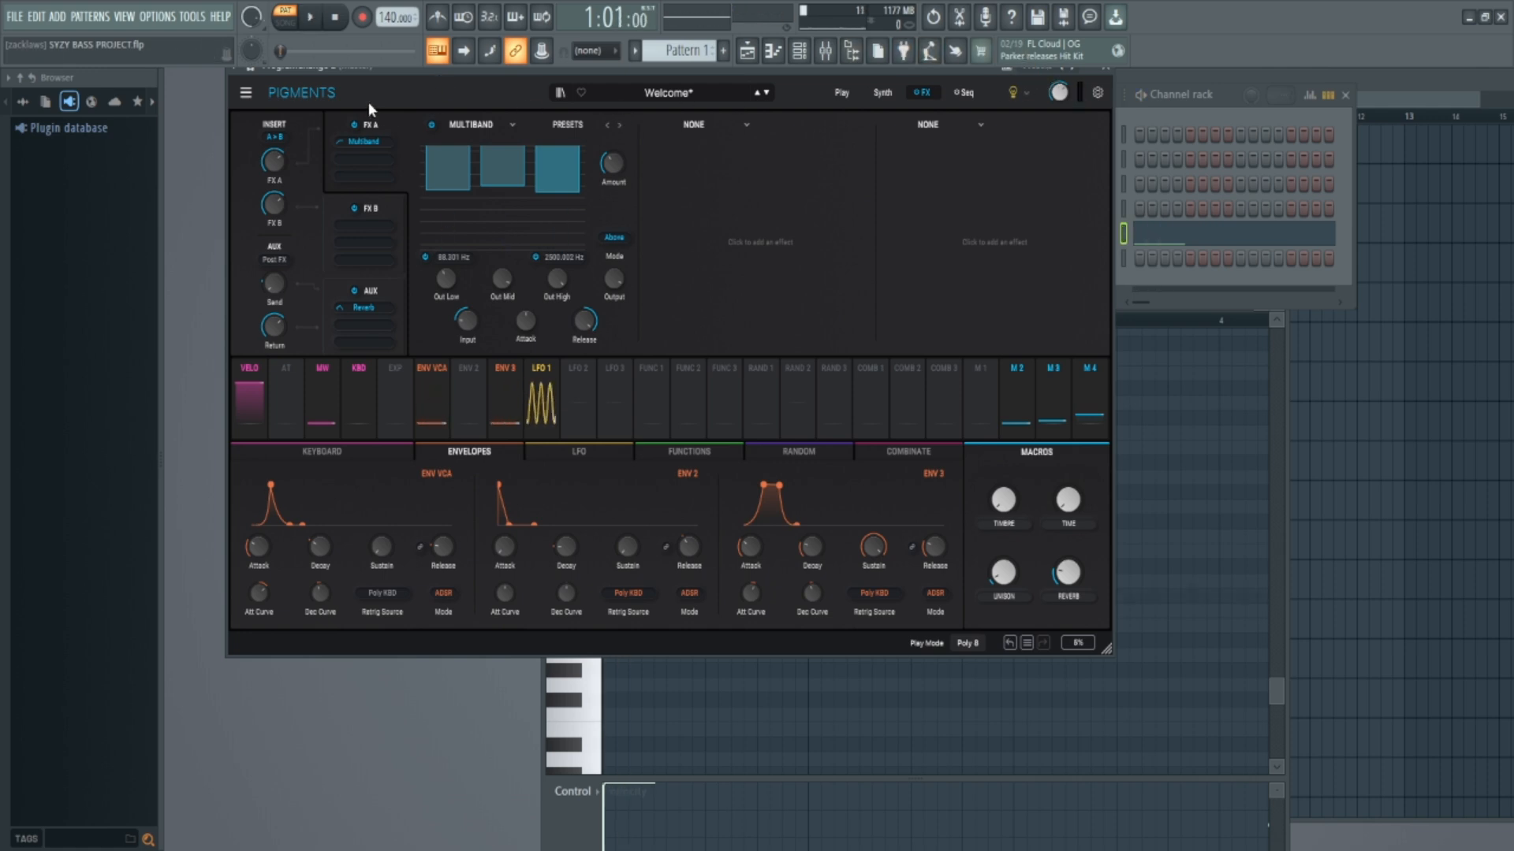
Close the Pigments window and the channel rack, and open the mixer.
{"action": "left_click_drag", "start_coordinate": [392, 70], "coordinate": [276, 132]}
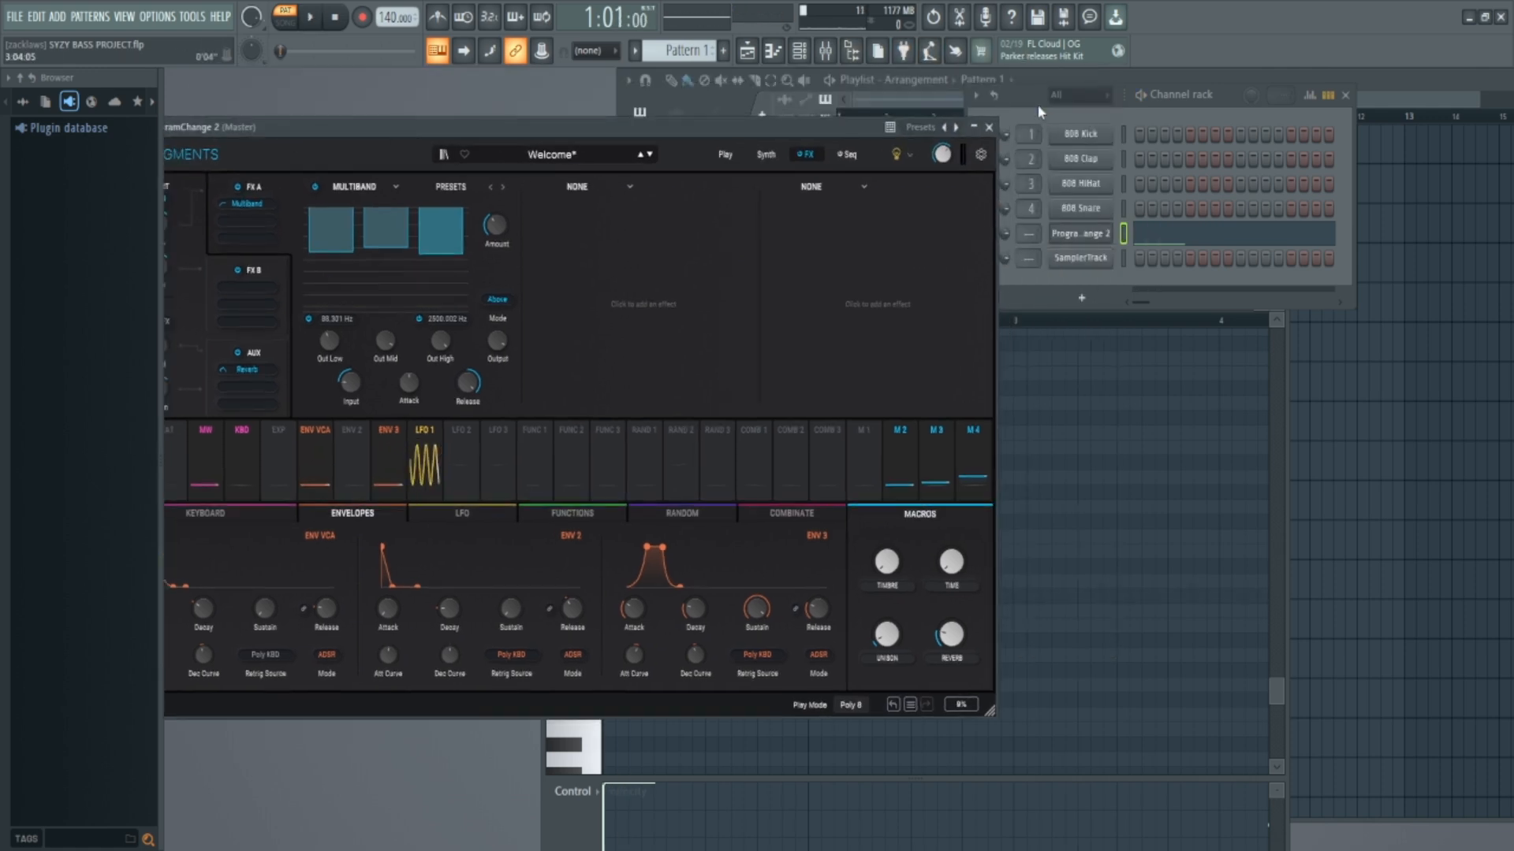
{"action": "left_click", "coordinate": [989, 127]}
{"action": "left_click", "coordinate": [799, 51]}
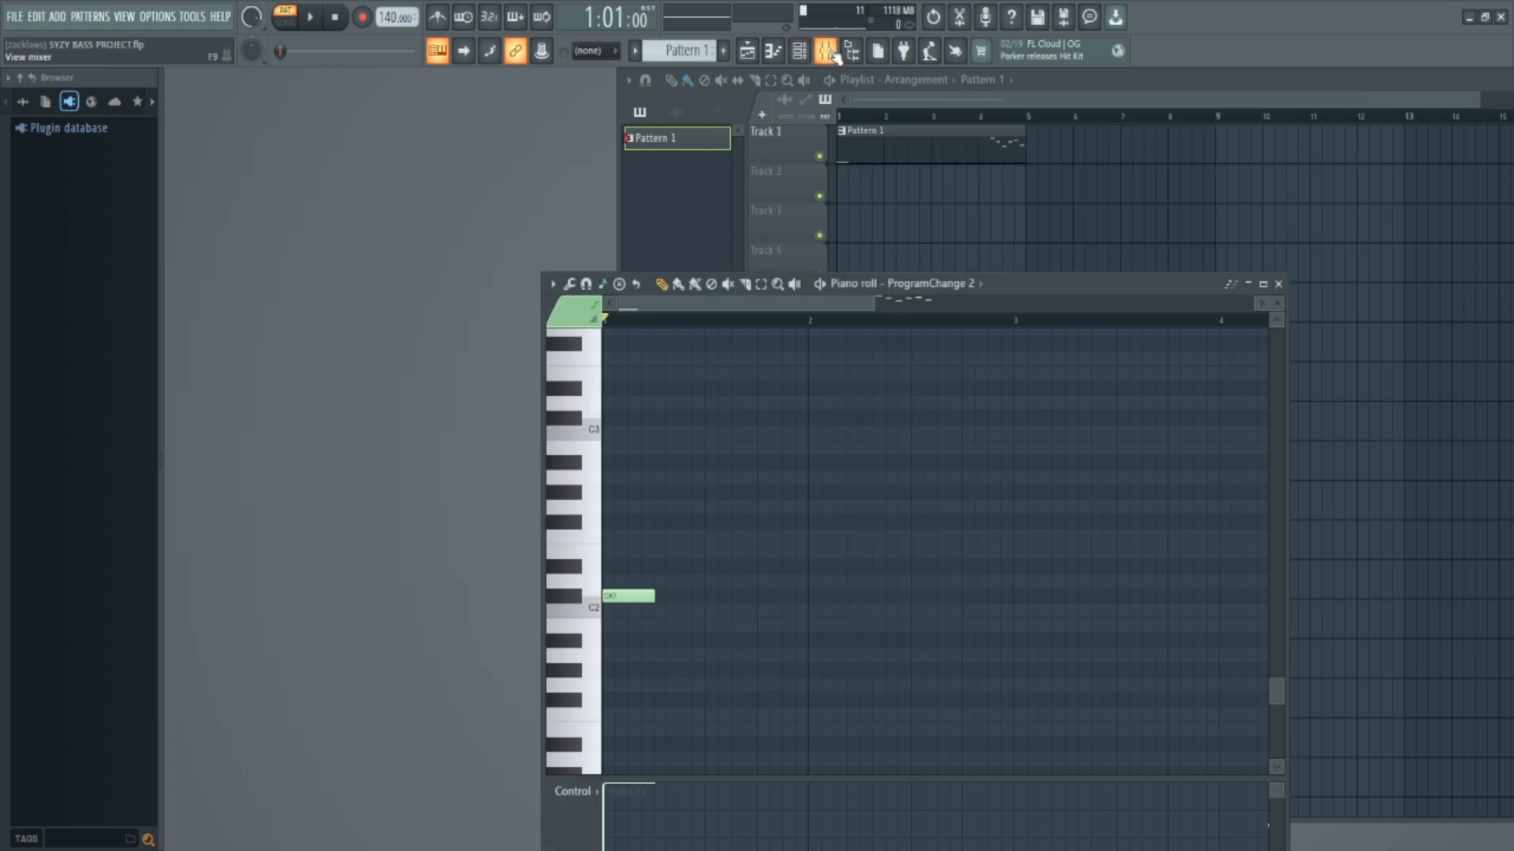
{"action": "left_click", "coordinate": [828, 52]}
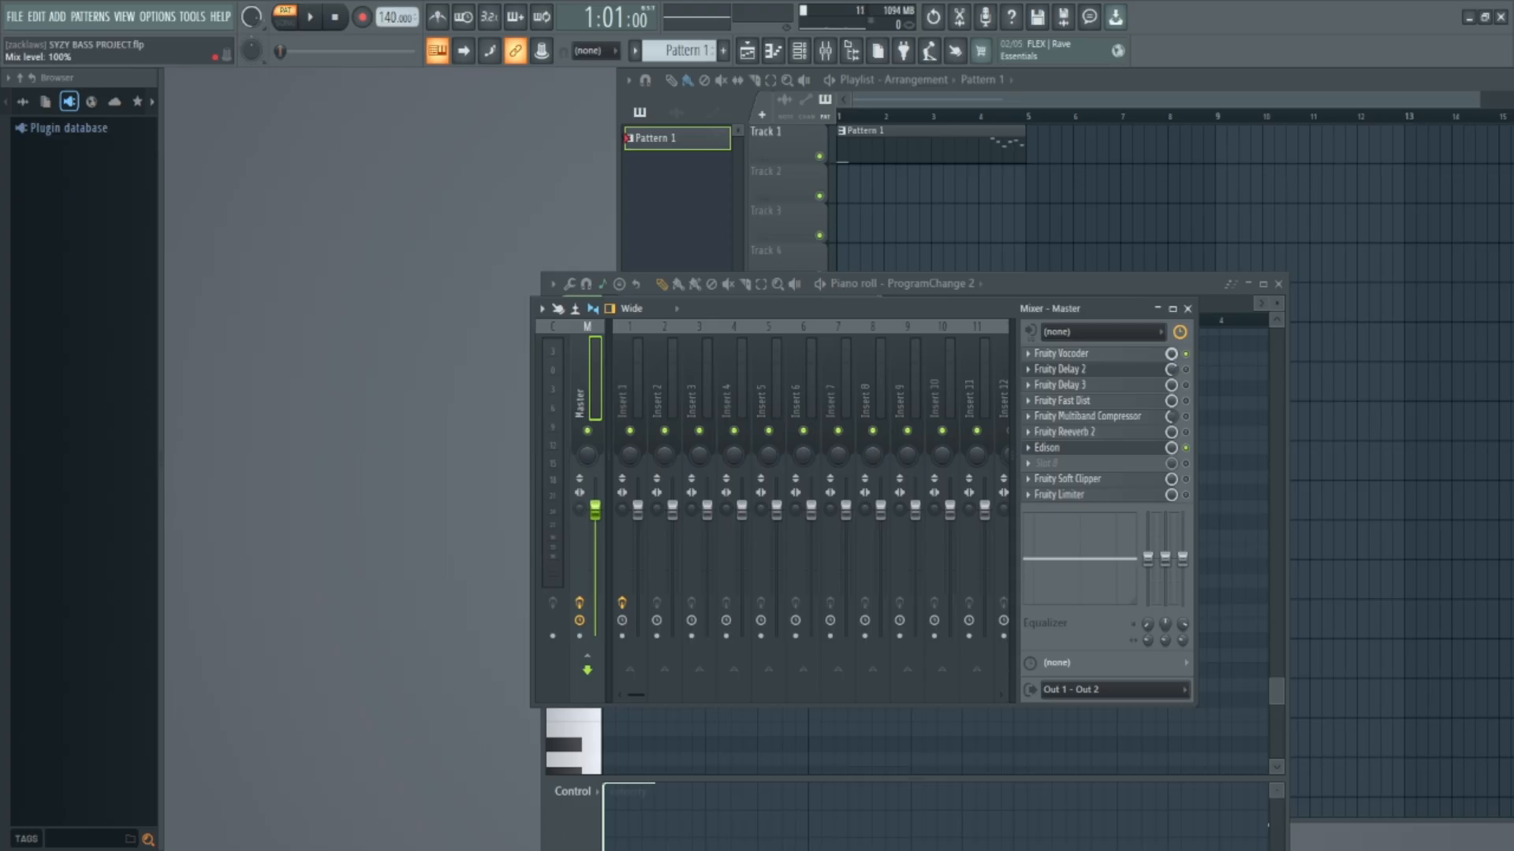
Raise the Fruity Vocoder's mix level on the Master track to 100% and place its open window beside the mixer.
{"action": "key", "text": "space"}
{"action": "key", "text": "space"}
{"action": "left_click_drag", "start_coordinate": [1173, 356], "coordinate": [1173, 276]}
{"action": "key", "text": "space"}
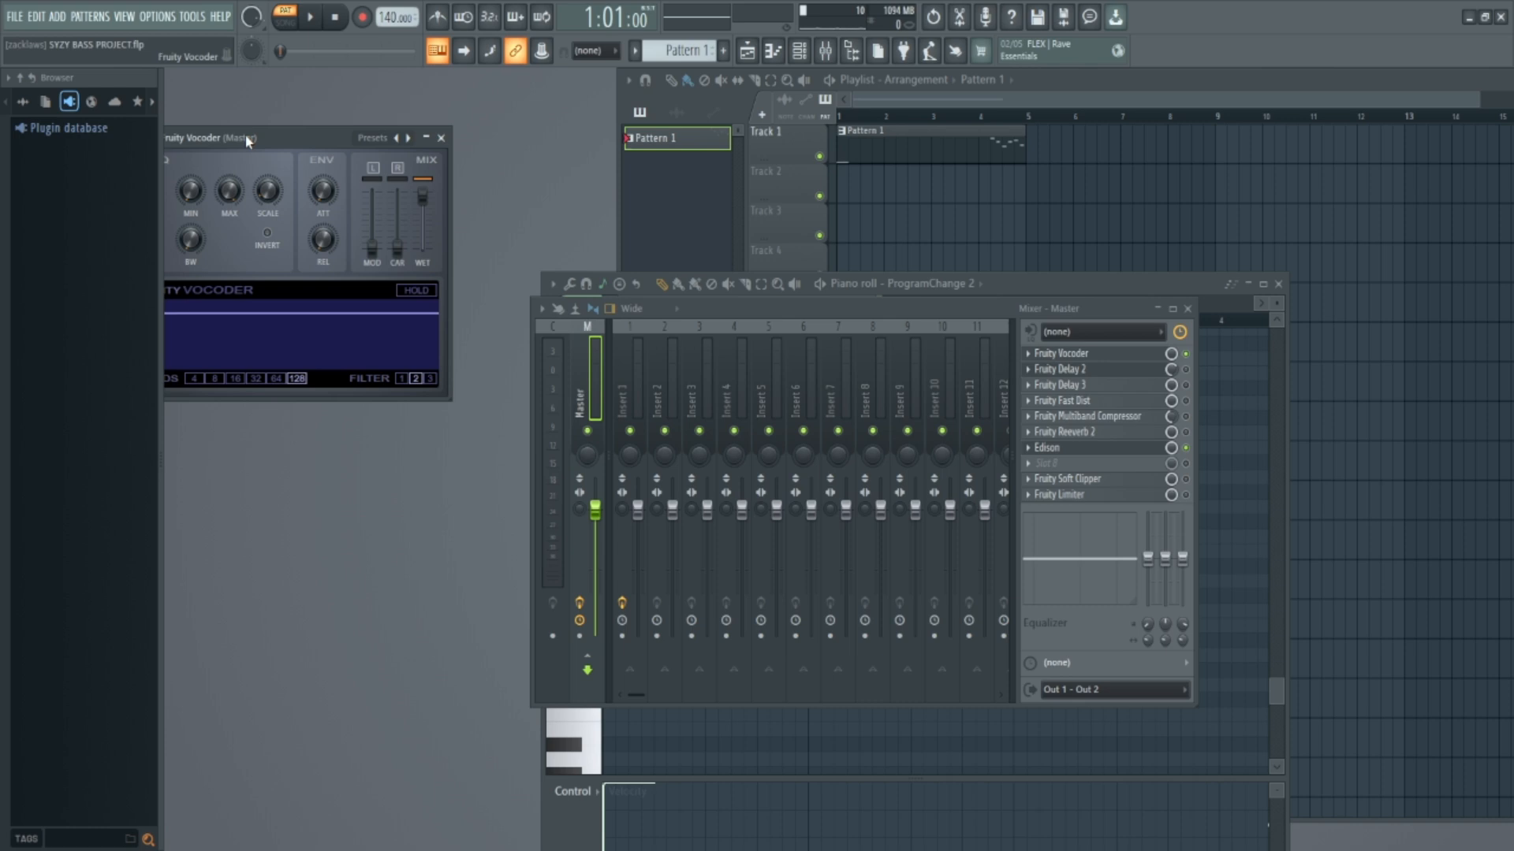
{"action": "left_click_drag", "start_coordinate": [247, 141], "coordinate": [516, 142]}
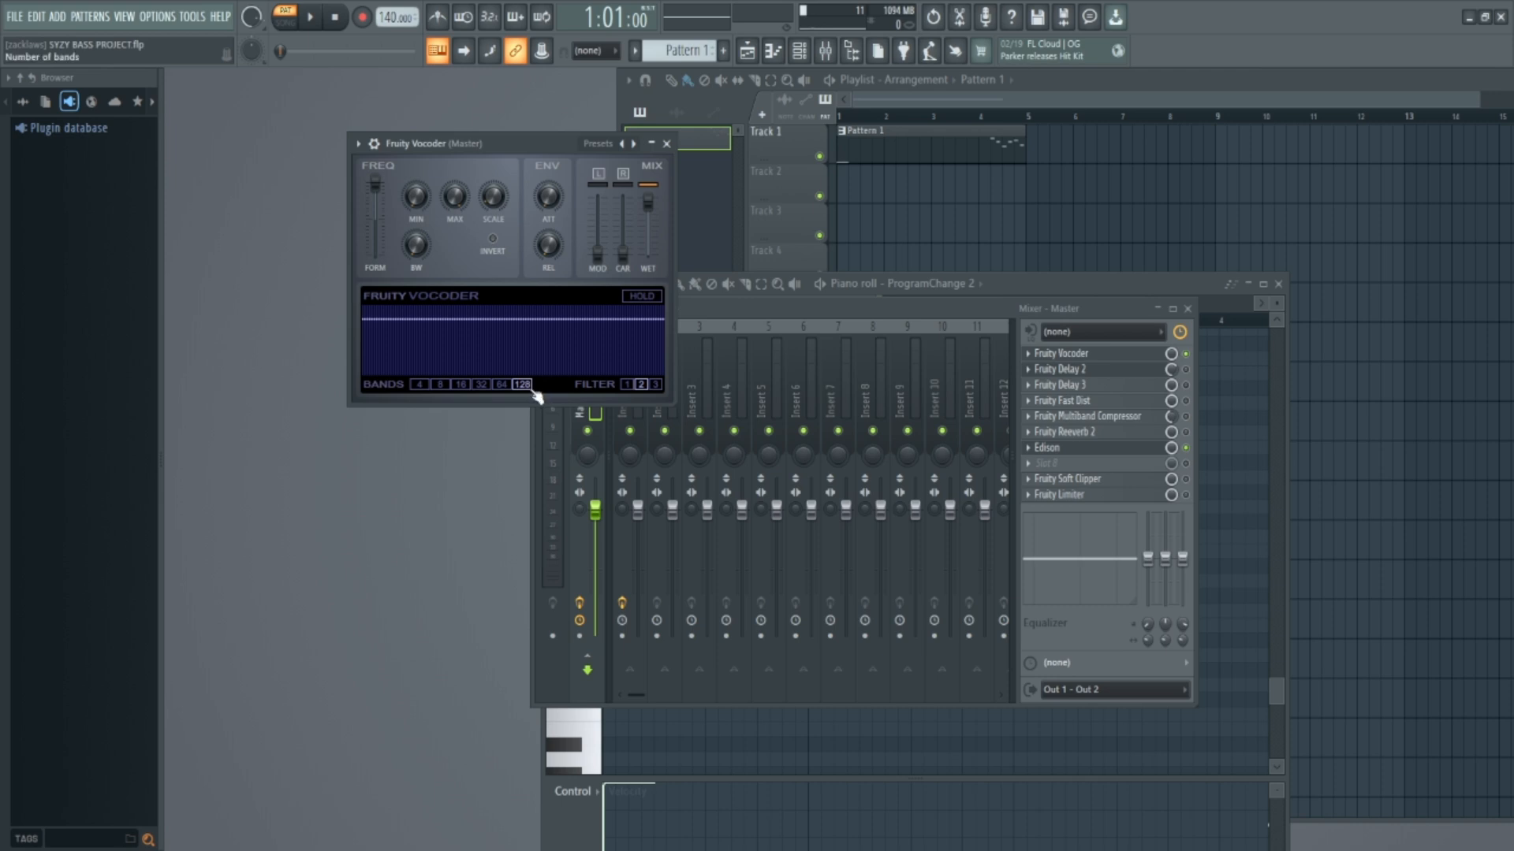
Try the Fruity Vocoder with 16, 32 and 64 bands, and return it to 128 bands.
{"action": "left_click", "coordinate": [465, 388]}
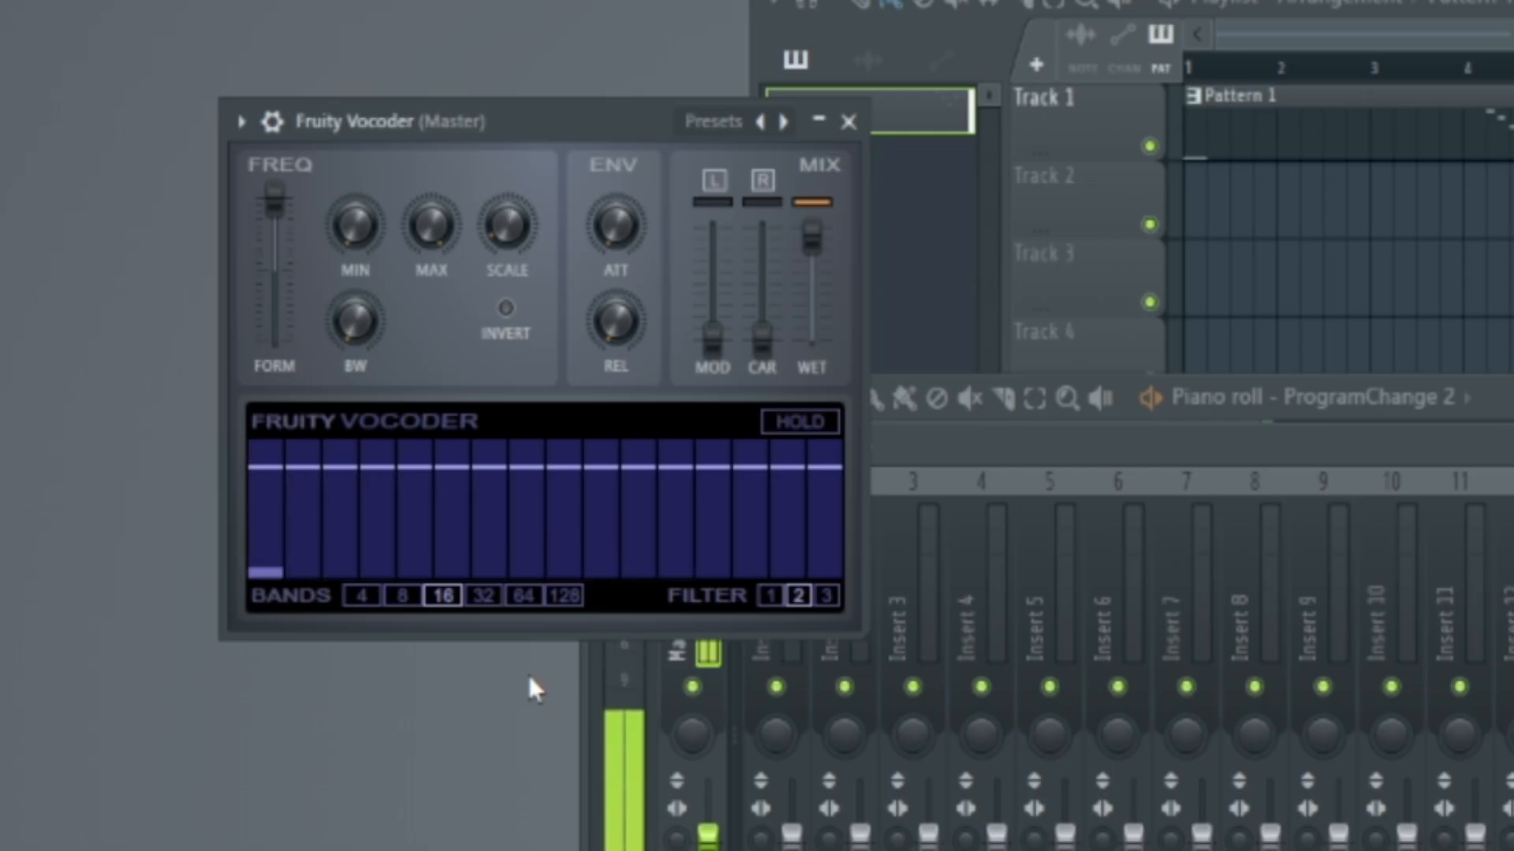
{"action": "left_click", "coordinate": [483, 385]}
{"action": "left_click", "coordinate": [525, 599]}
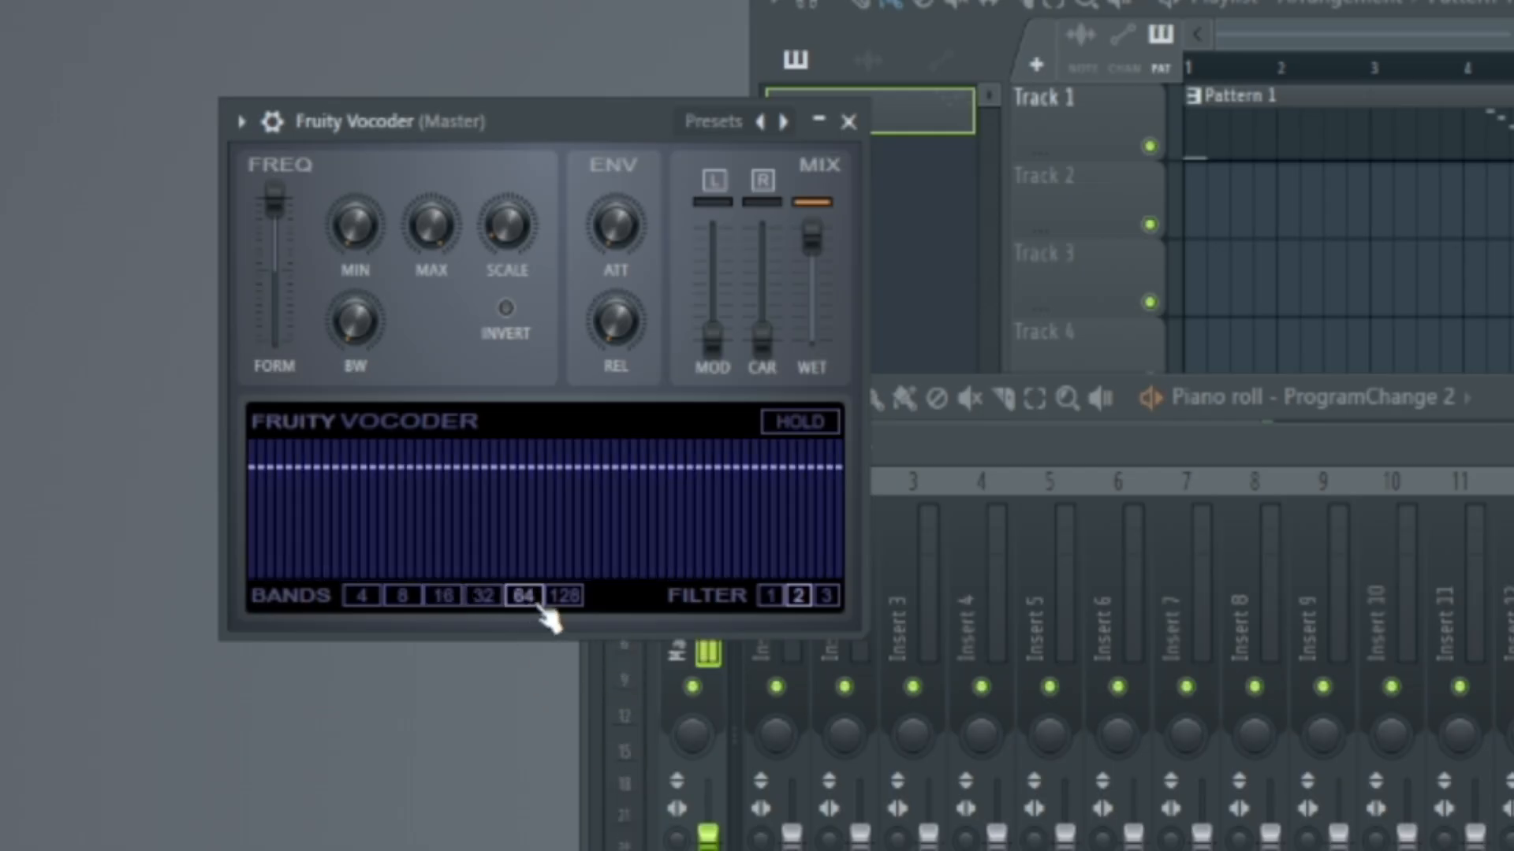
{"action": "left_click", "coordinate": [565, 600]}
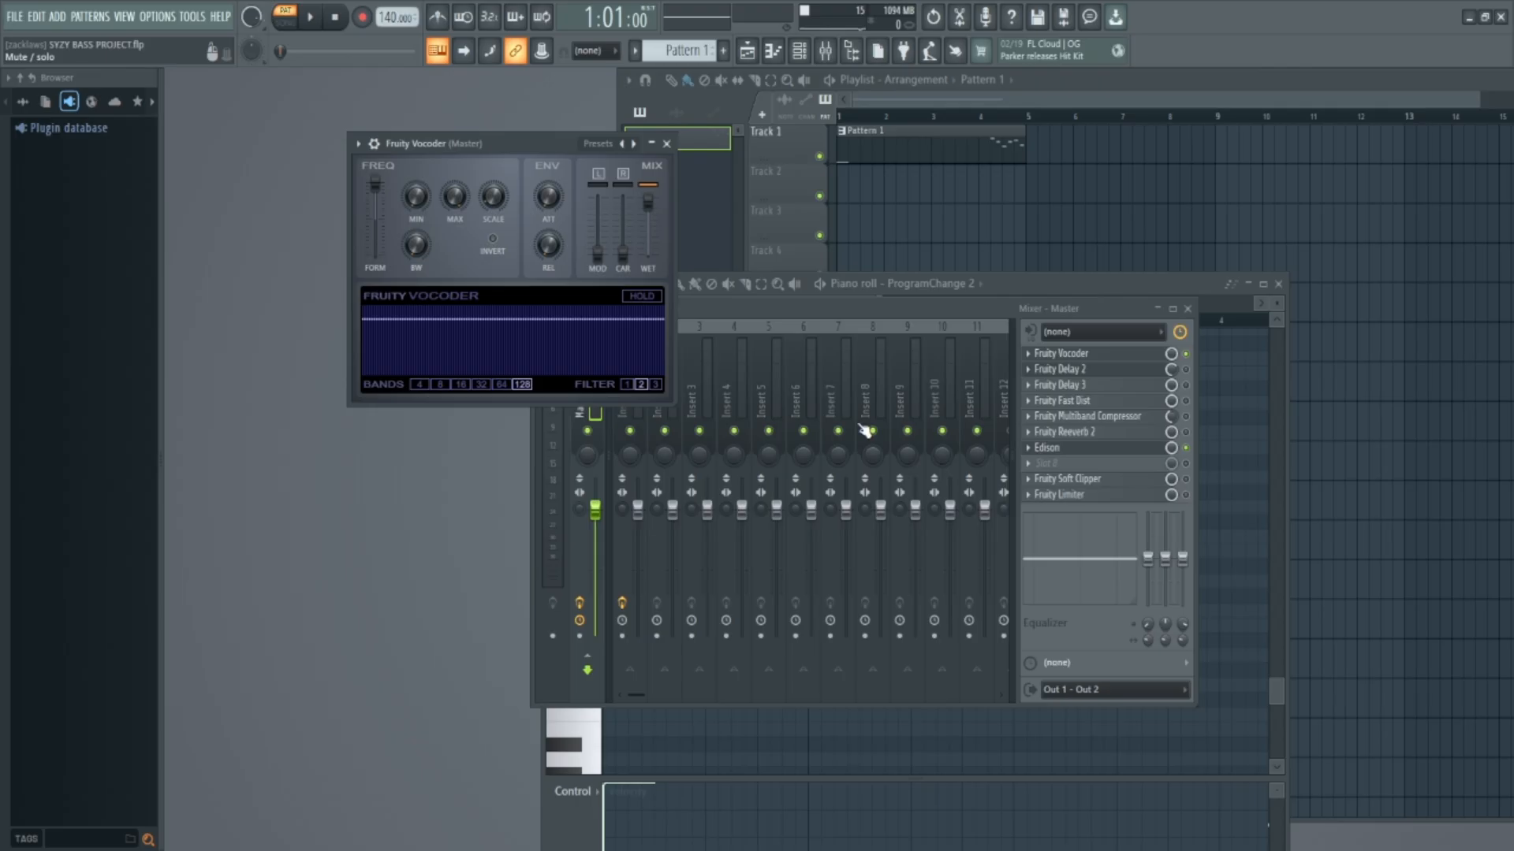
Open Fruity Delay 2 and Fruity Delay 3 on the Master track to view their settings, closing each one.
{"action": "left_click", "coordinate": [1096, 376]}
{"action": "left_click", "coordinate": [1094, 372]}
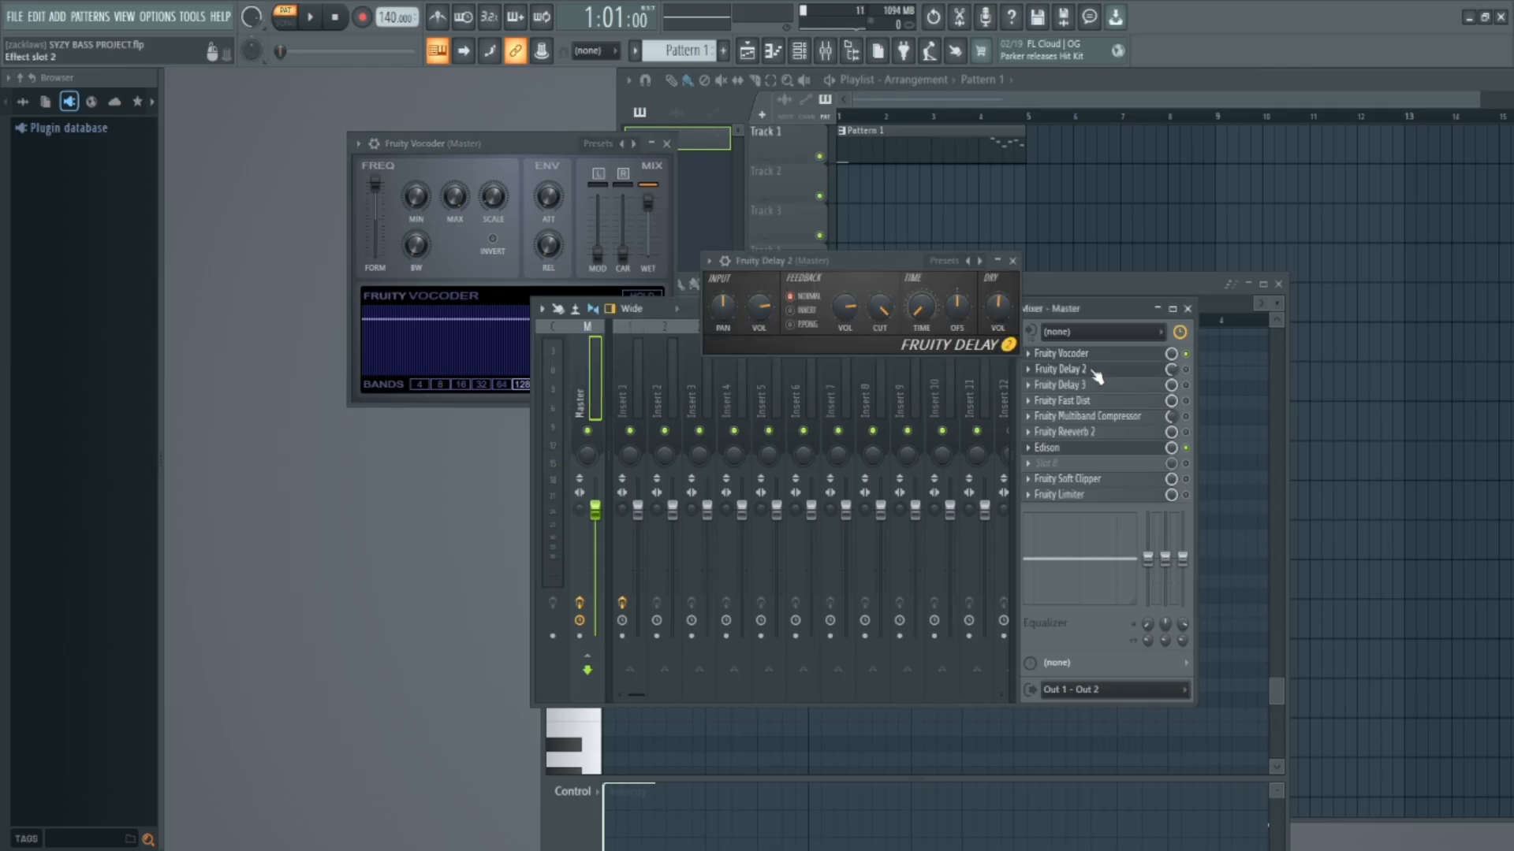
{"action": "left_click", "coordinate": [1096, 374]}
{"action": "left_click", "coordinate": [1099, 376]}
{"action": "left_click", "coordinate": [1096, 375]}
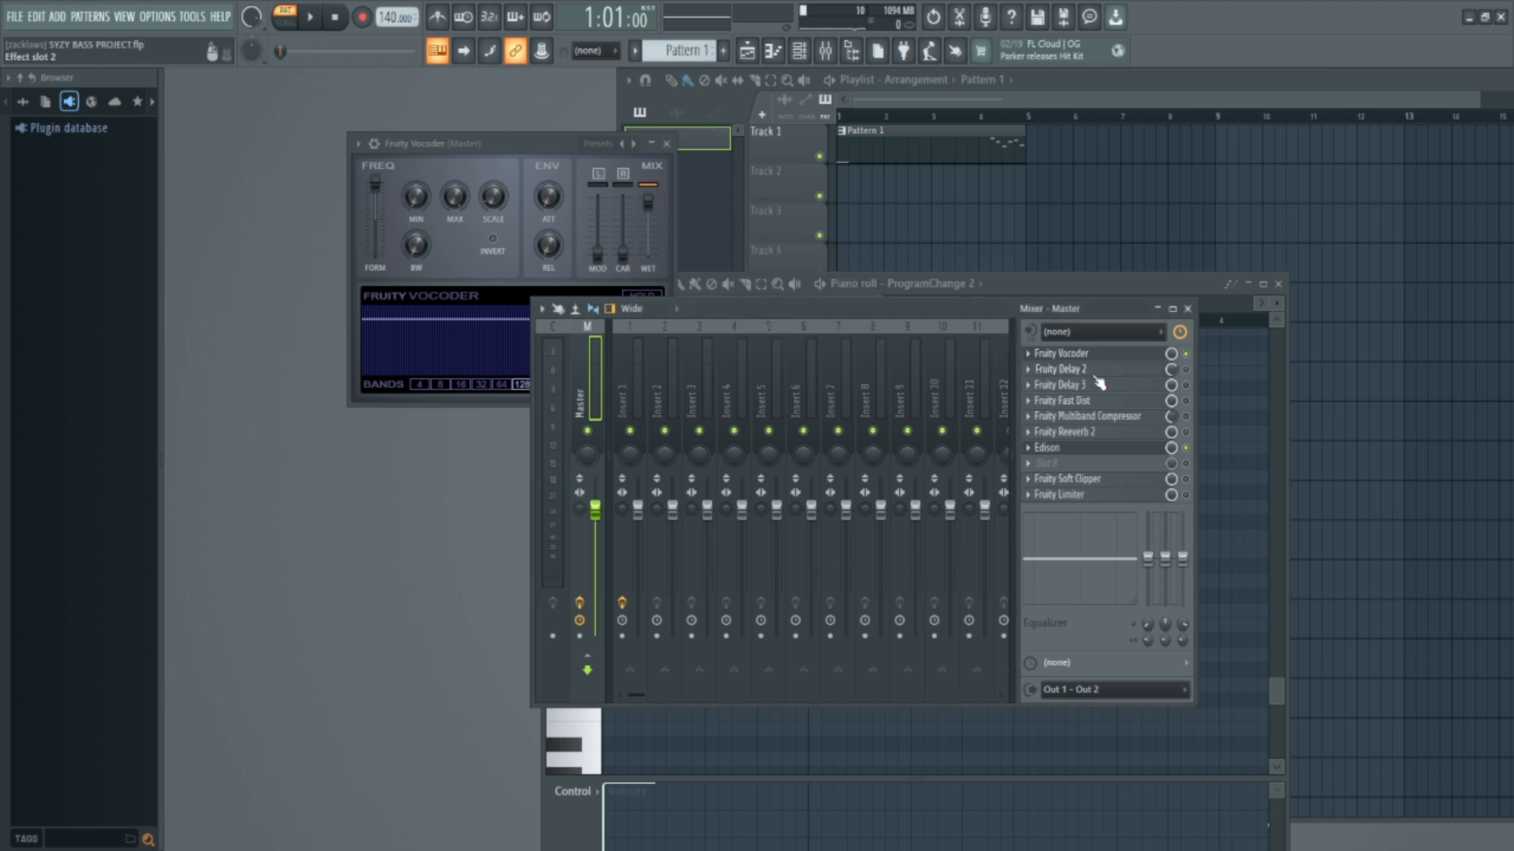
{"action": "left_click", "coordinate": [1097, 385]}
{"action": "left_click", "coordinate": [1097, 385]}
Enable Fruity Fast Dist on the Master track, play the pattern through it, and place its window over the vocoder.
{"action": "left_click", "coordinate": [1034, 400]}
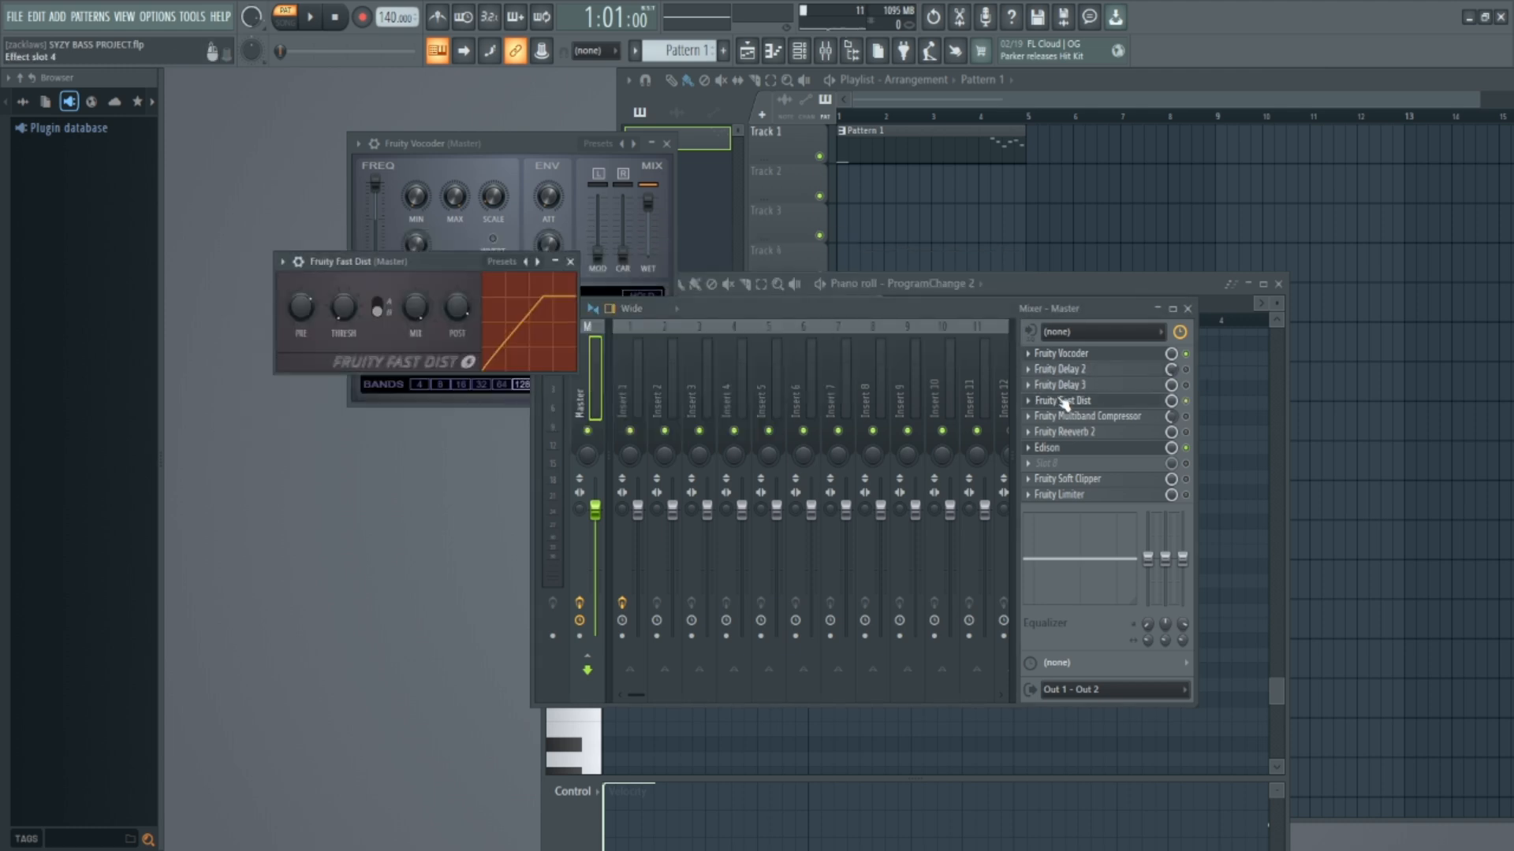
{"action": "left_click_drag", "start_coordinate": [357, 257], "coordinate": [352, 244]}
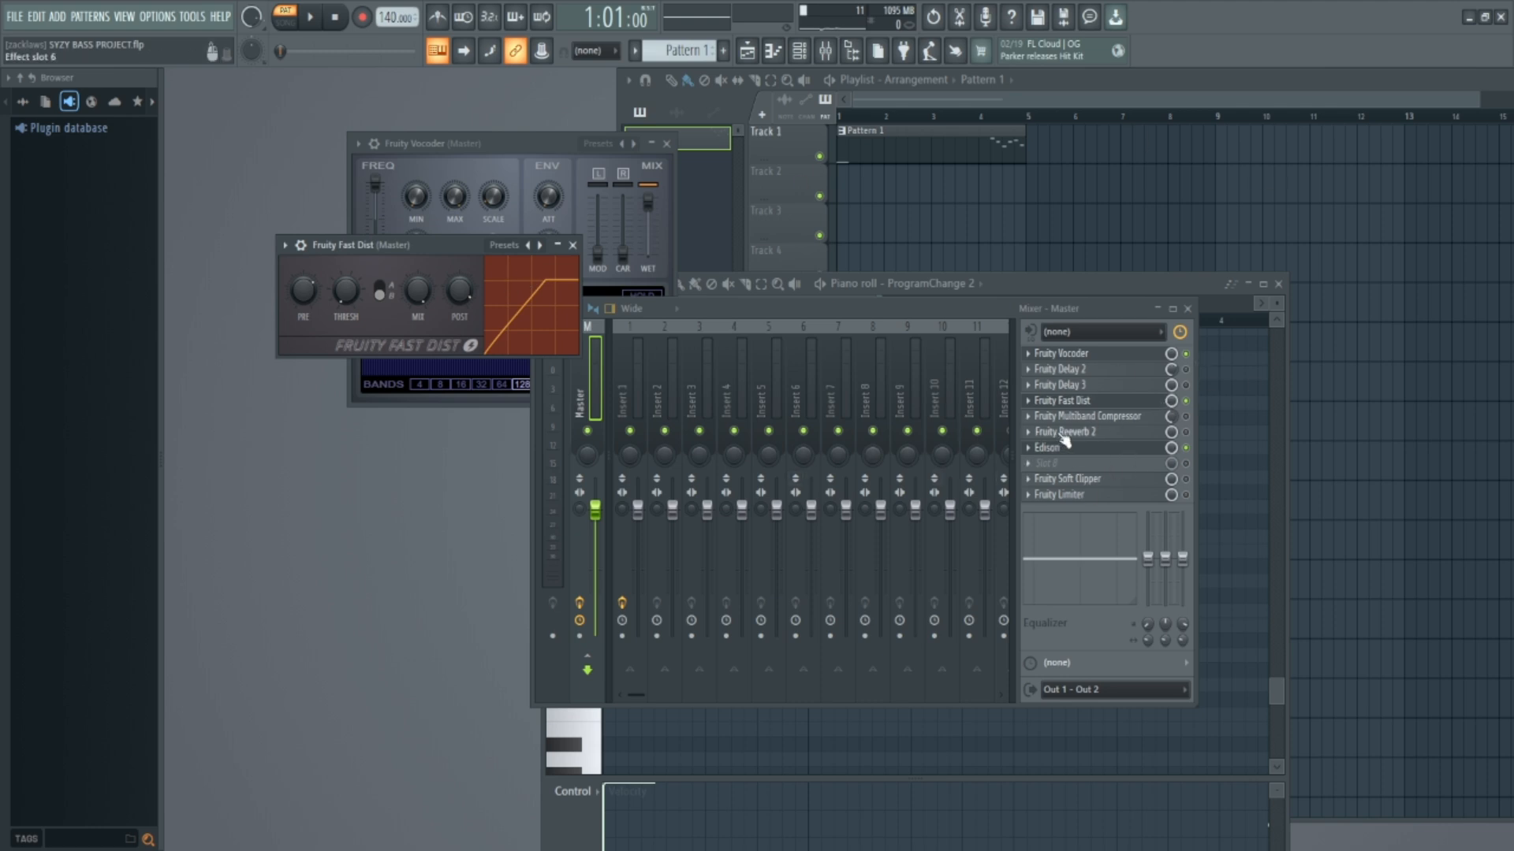
{"action": "left_click_drag", "start_coordinate": [414, 250], "coordinate": [427, 248]}
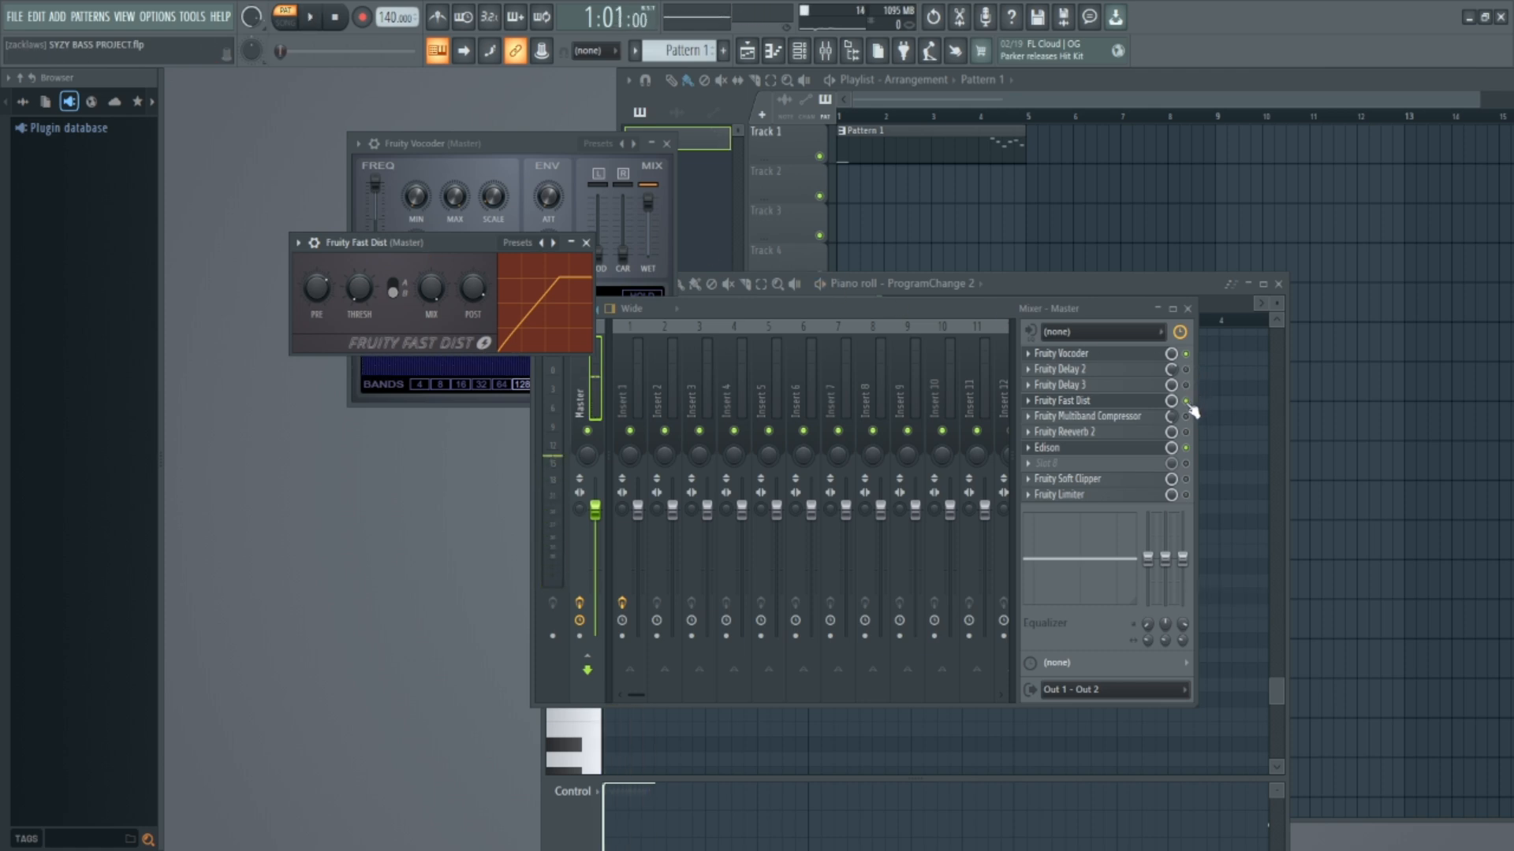
{"action": "key", "text": "space"}
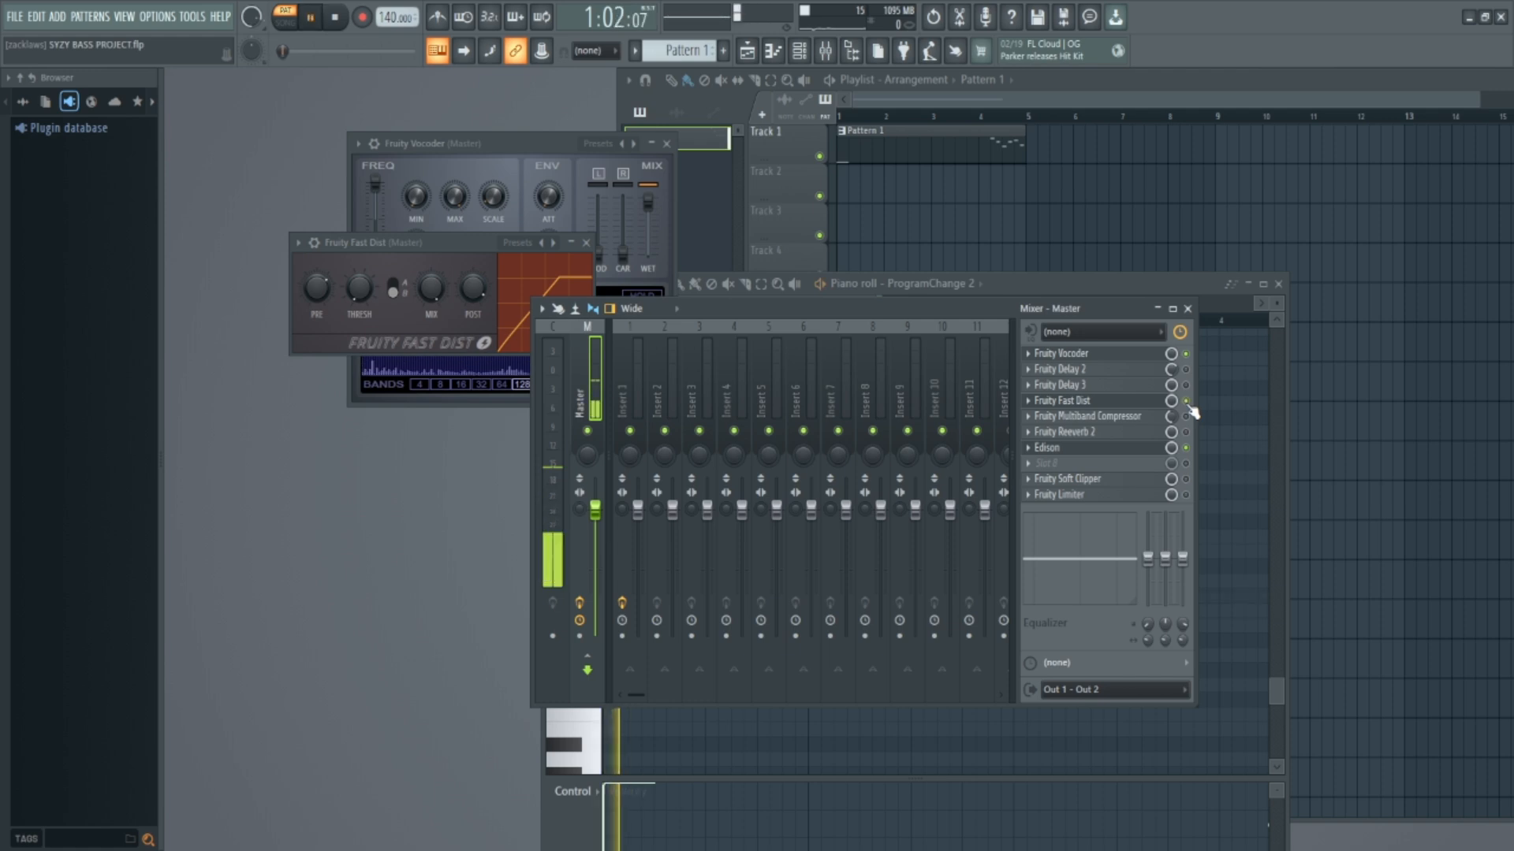
{"action": "key", "text": "space"}
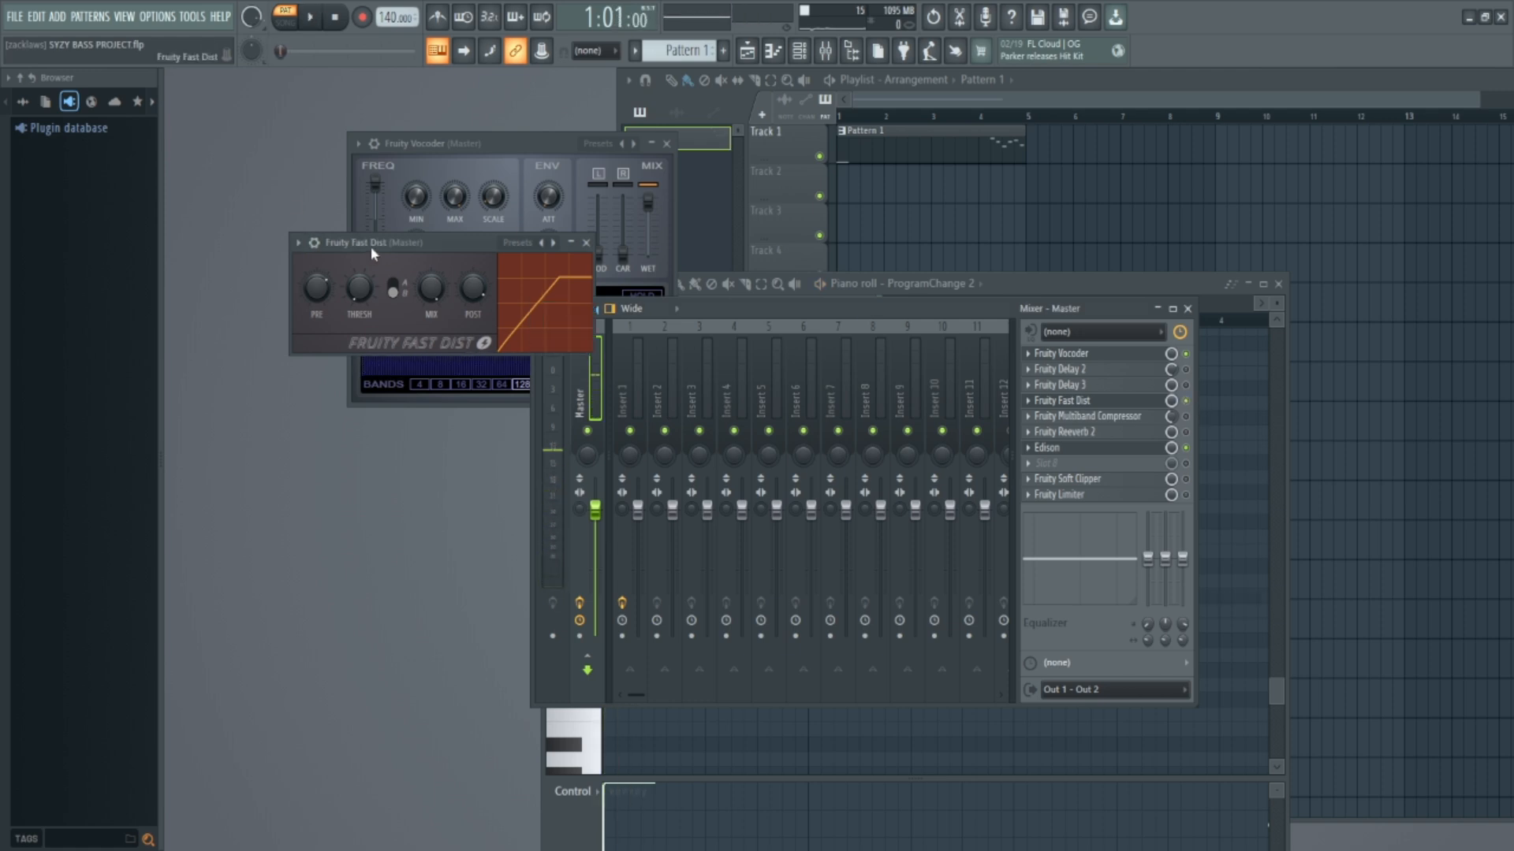
{"action": "left_click_drag", "start_coordinate": [371, 246], "coordinate": [374, 186]}
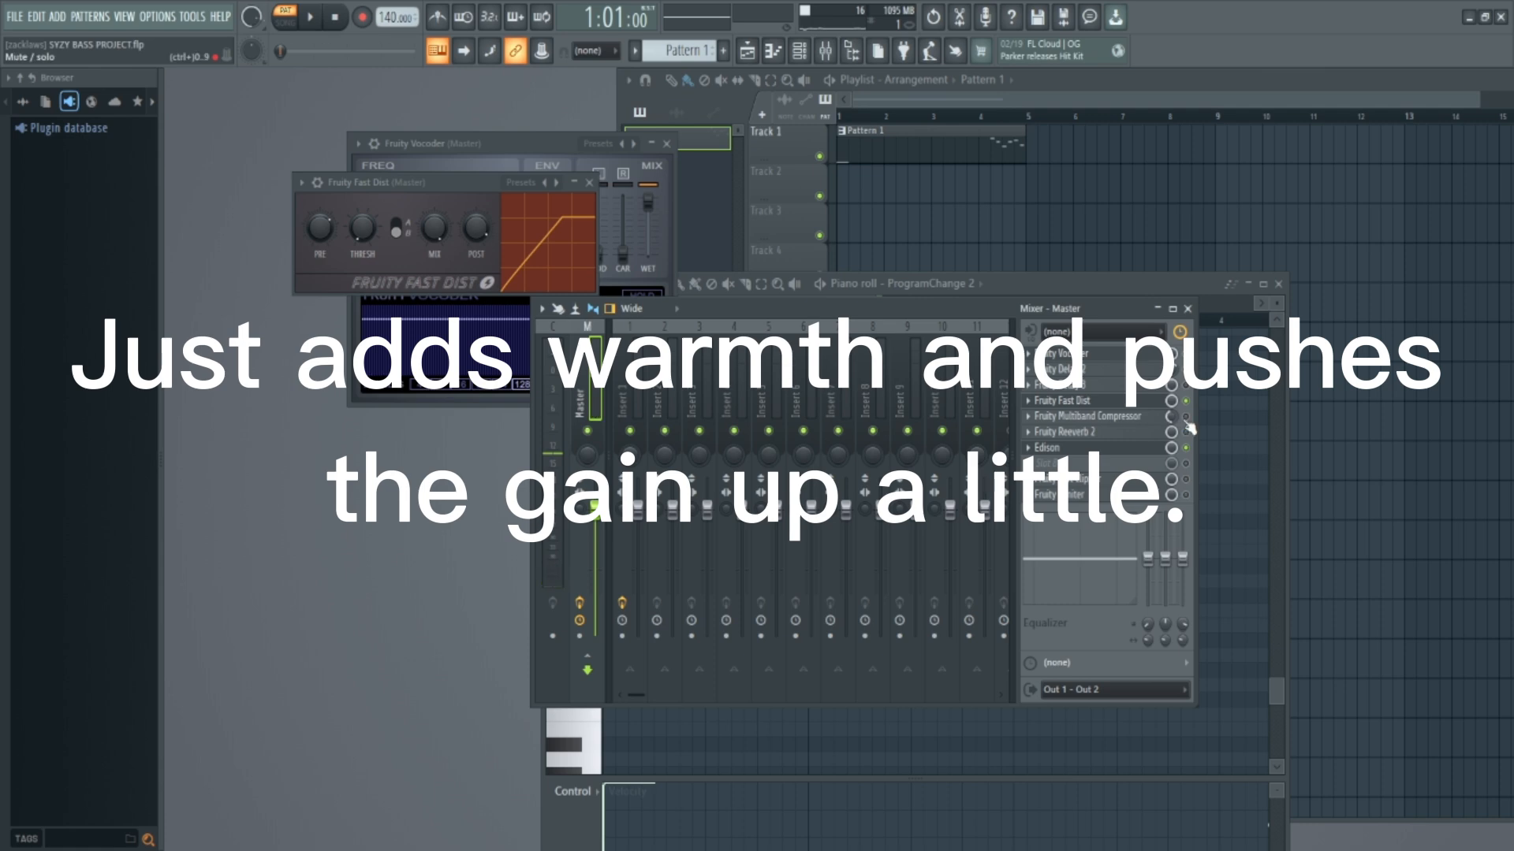
Enable Fruity Multiband Compressor and Fruity Reeverb 2 on the Master track, opening each to show its settings.
{"action": "left_click", "coordinate": [1095, 416]}
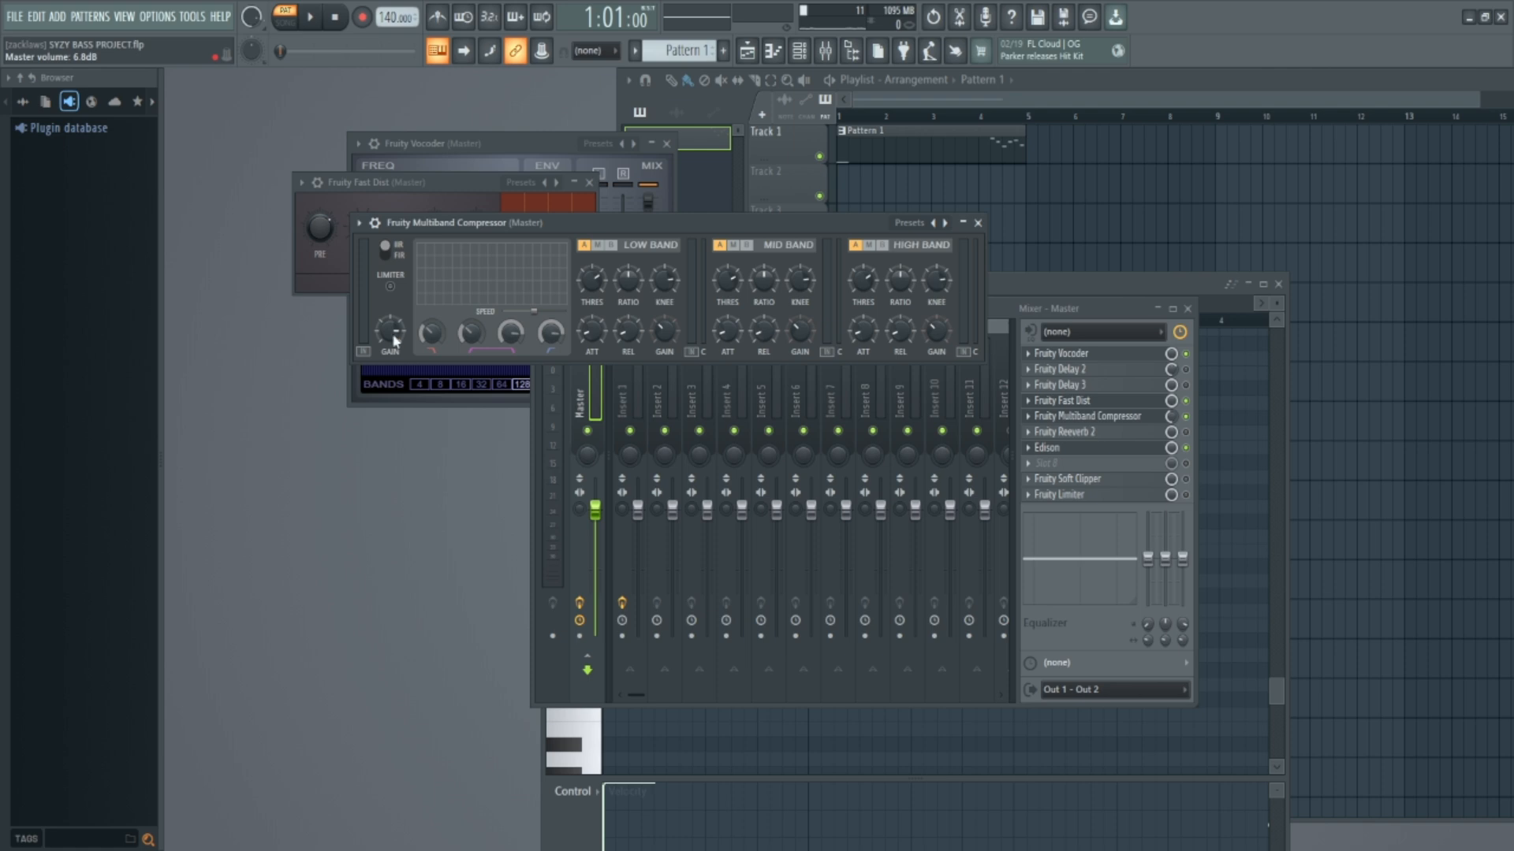
{"action": "left_click", "coordinate": [1049, 415]}
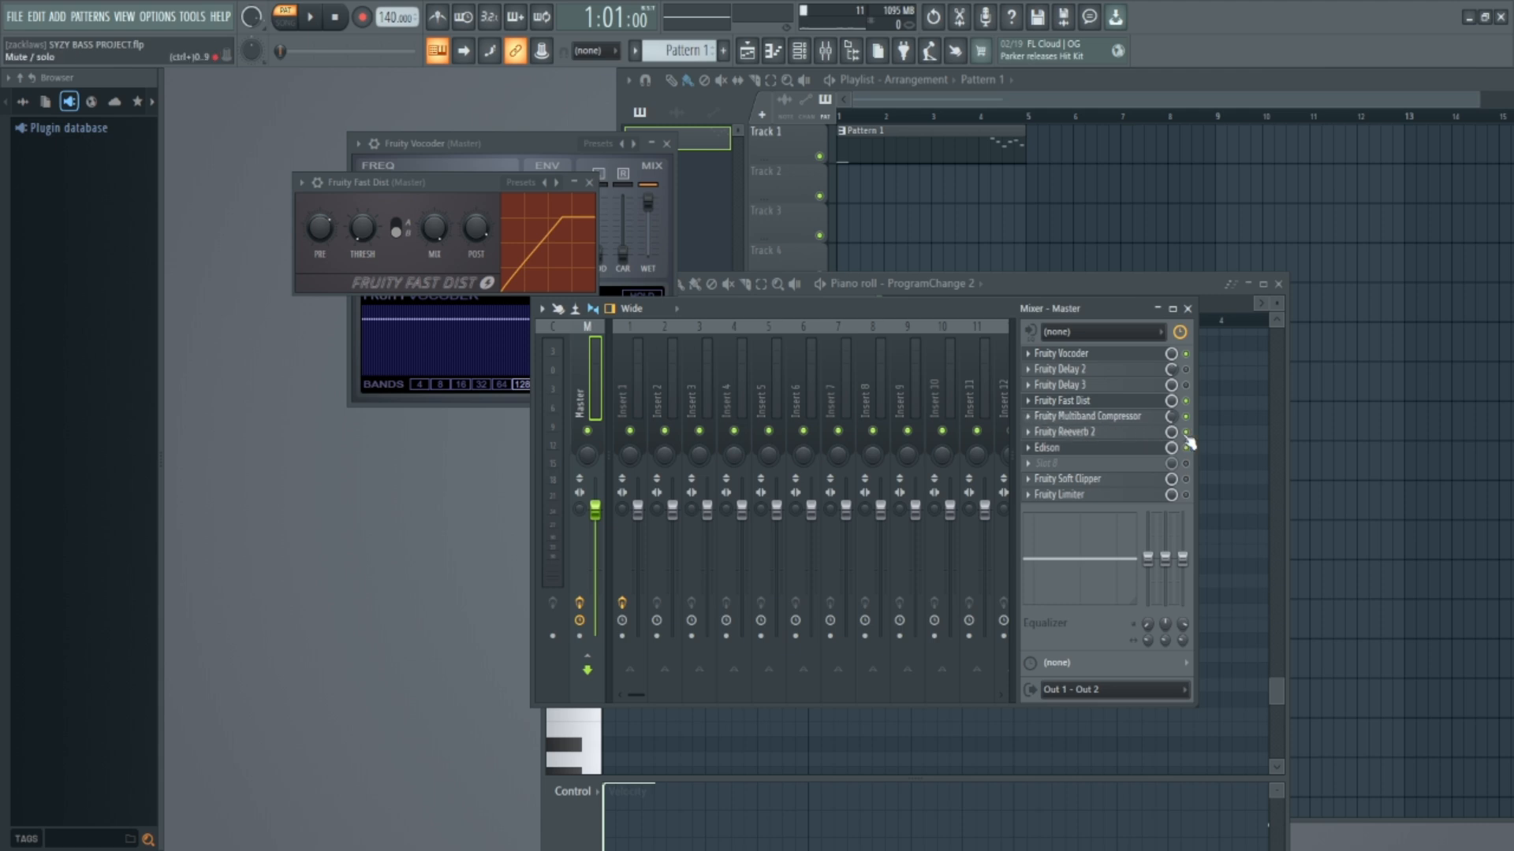
{"action": "left_click", "coordinate": [1056, 433]}
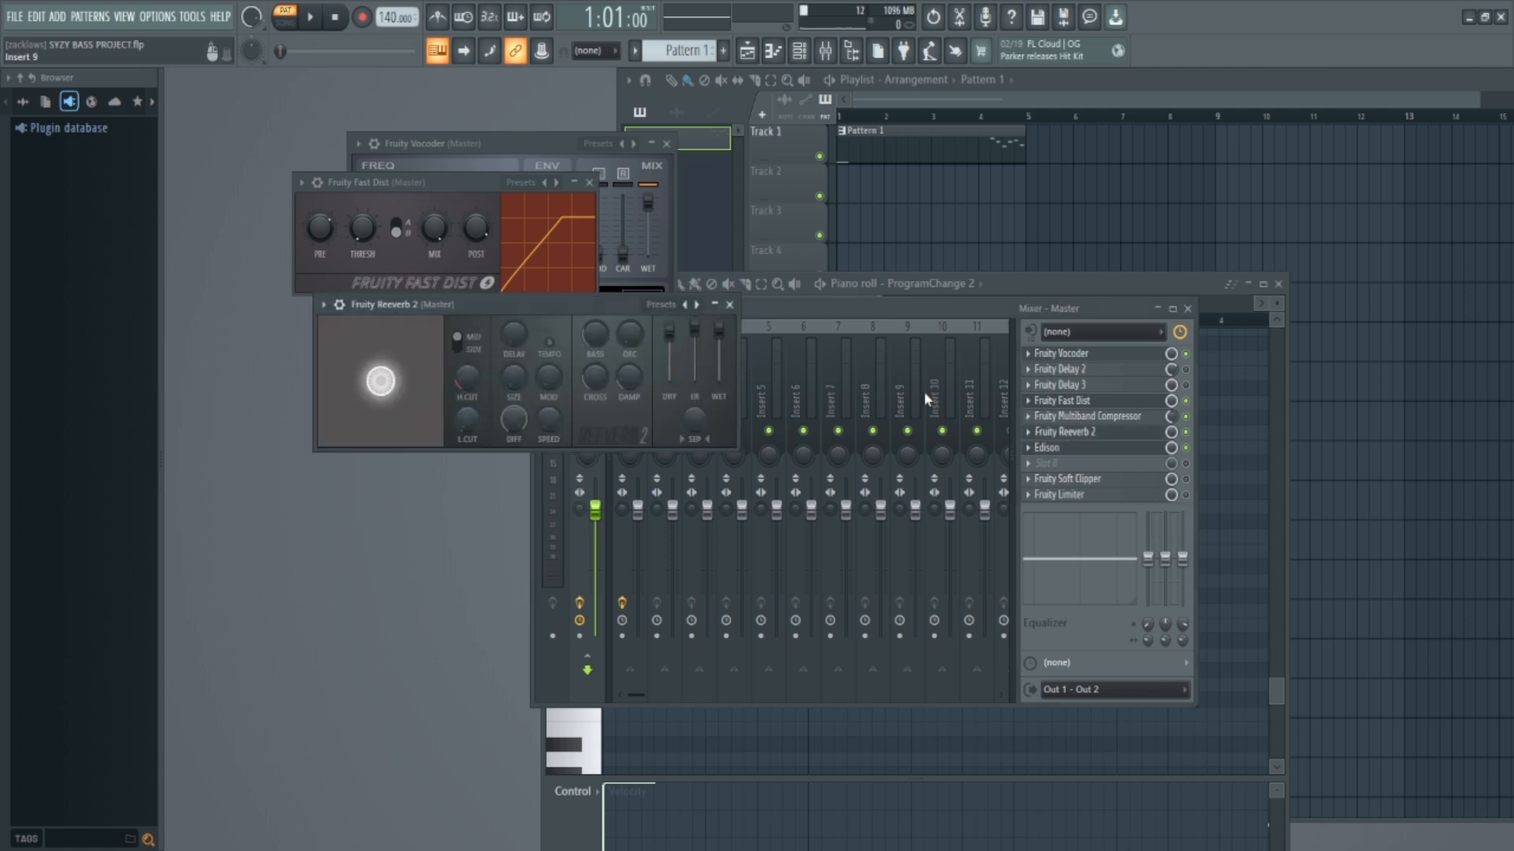
{"action": "left_click_drag", "start_coordinate": [389, 304], "coordinate": [345, 259]}
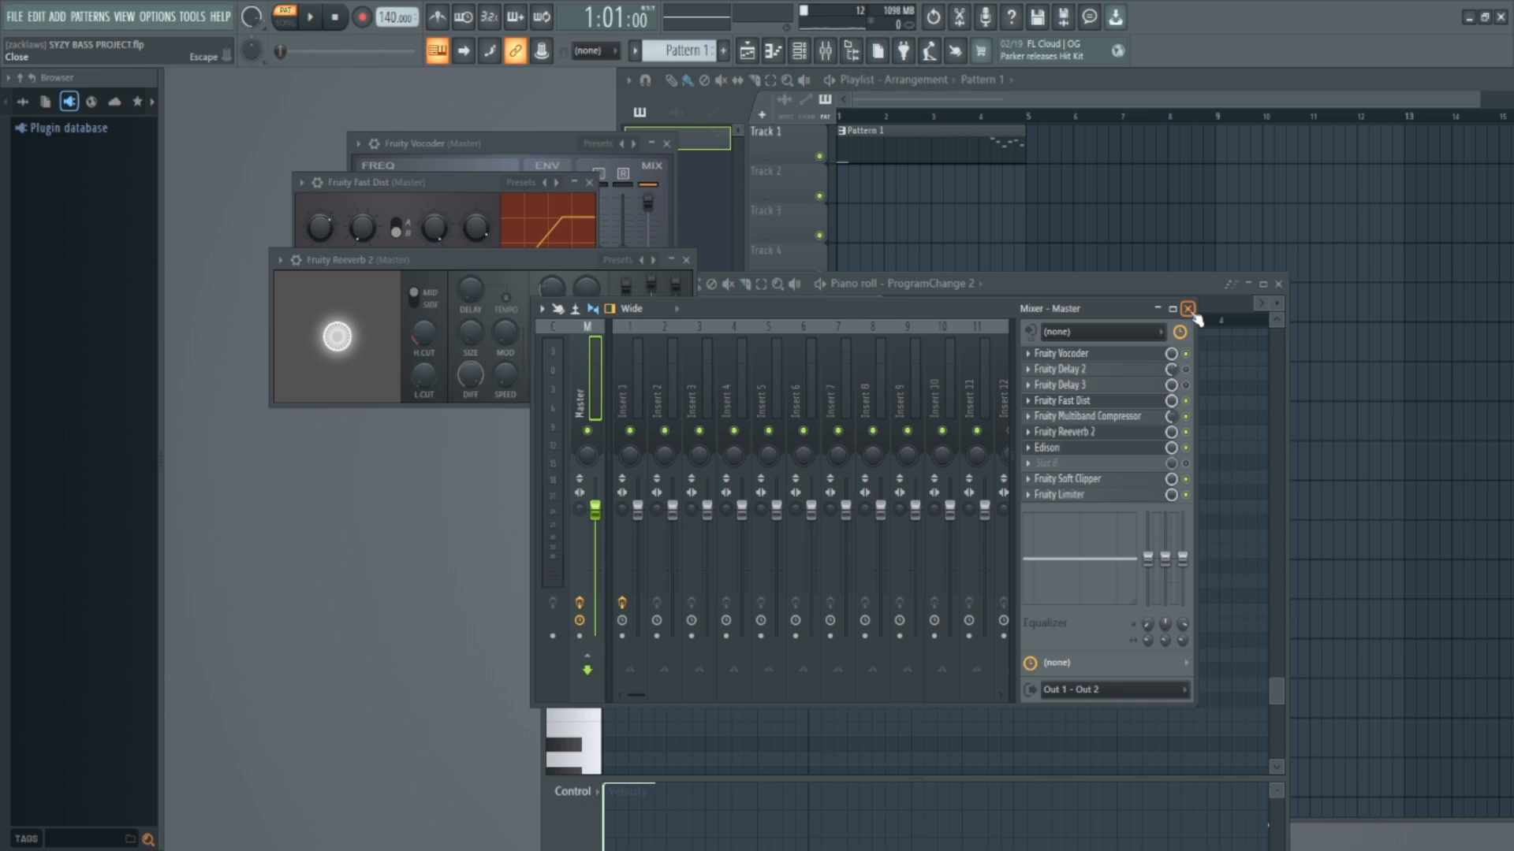
Open the Edison audio editor from the Master track's effect slots.
{"action": "left_click", "coordinate": [1045, 448]}
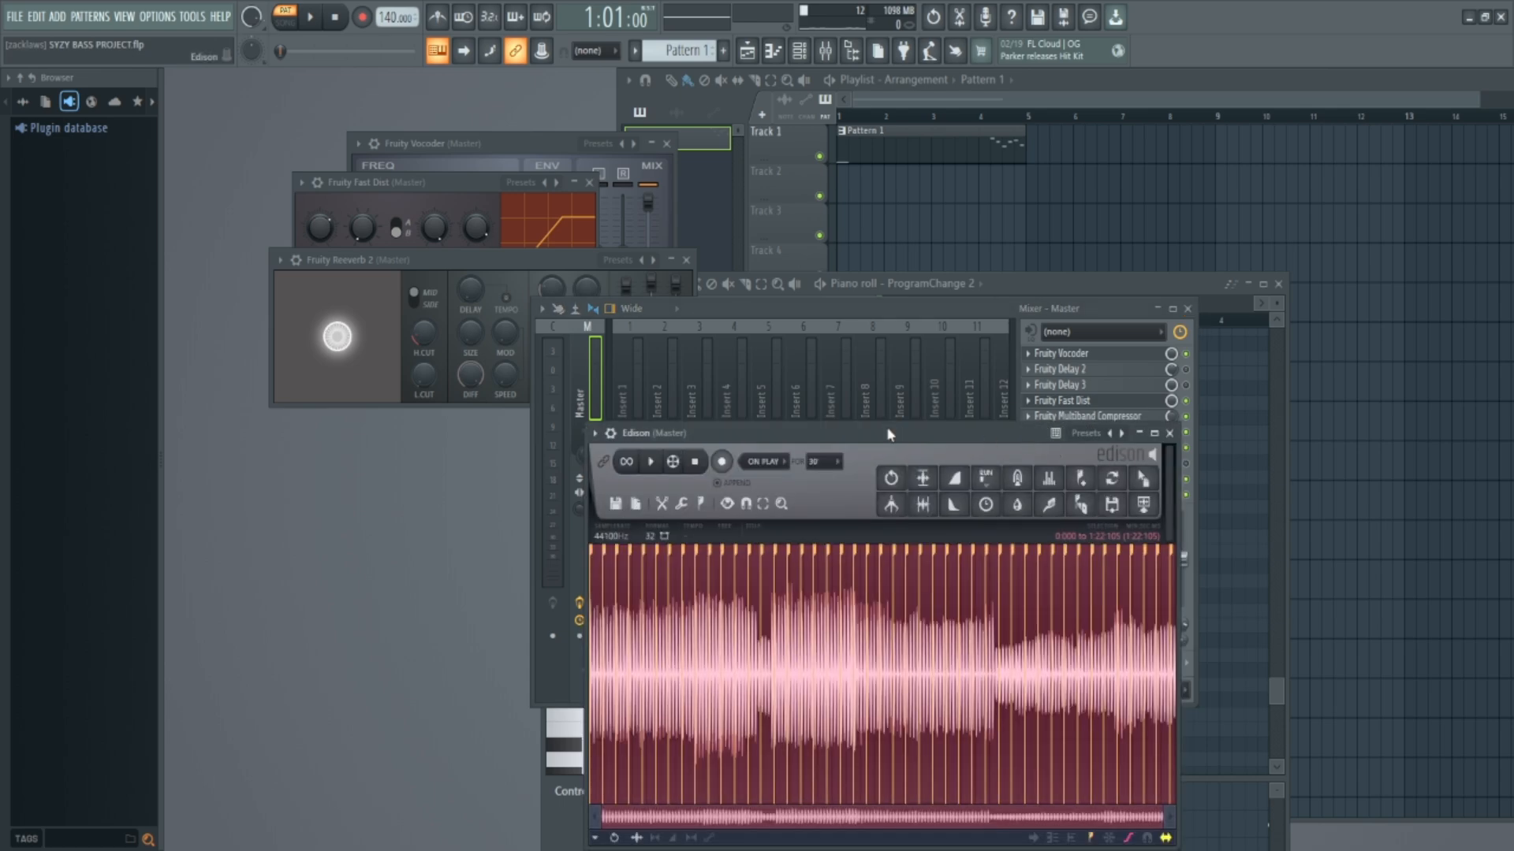
Bring the Fruity Vocoder window forward and rearrange it and the Edison window over the other effects.
{"action": "left_click_drag", "start_coordinate": [889, 434], "coordinate": [503, 68]}
{"action": "left_click", "coordinate": [272, 95]}
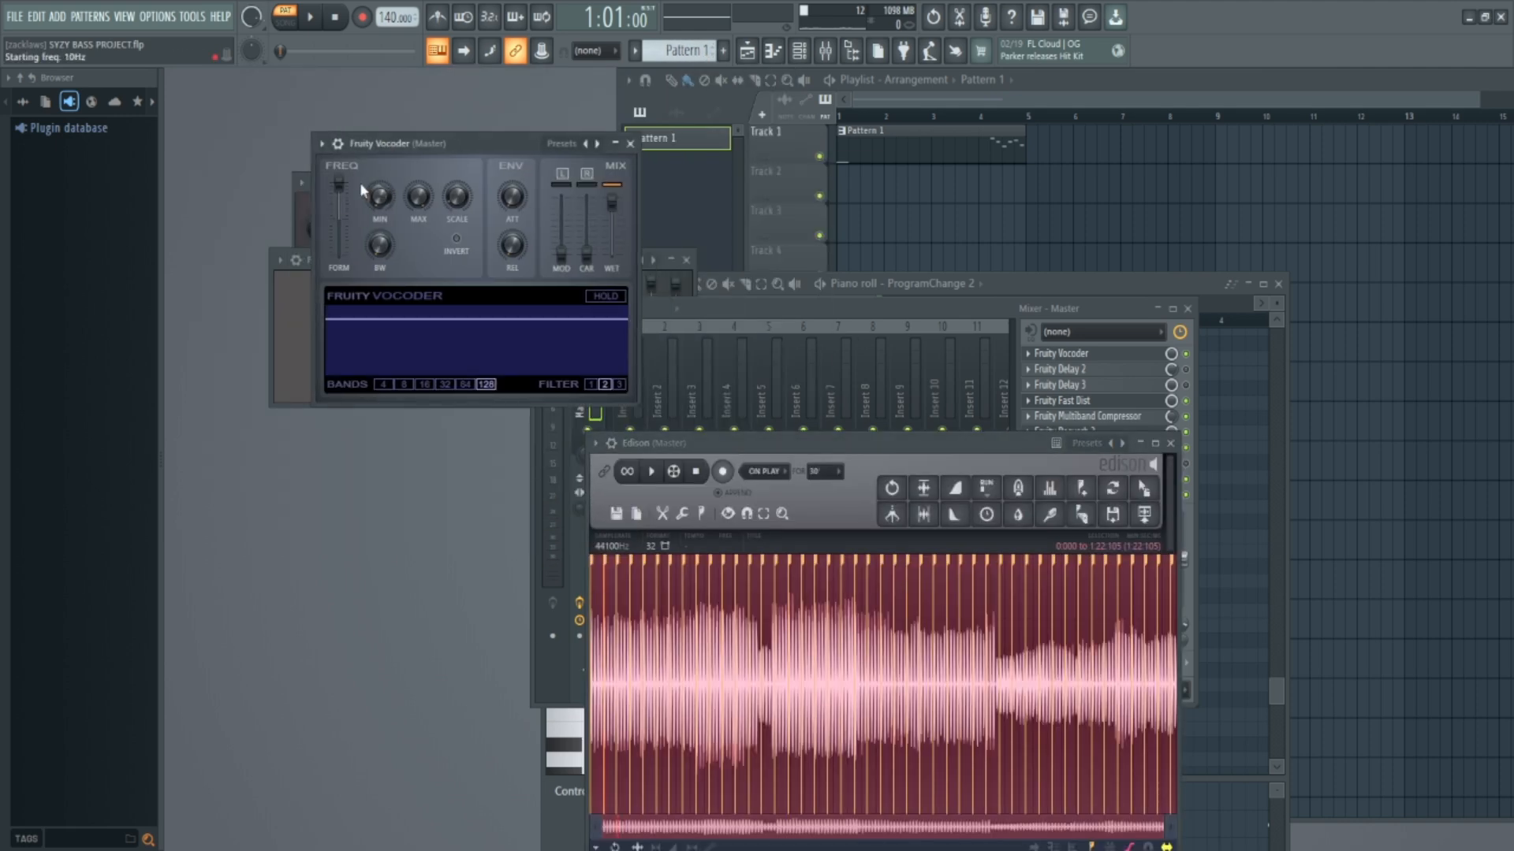
{"action": "left_click_drag", "start_coordinate": [471, 144], "coordinate": [439, 129]}
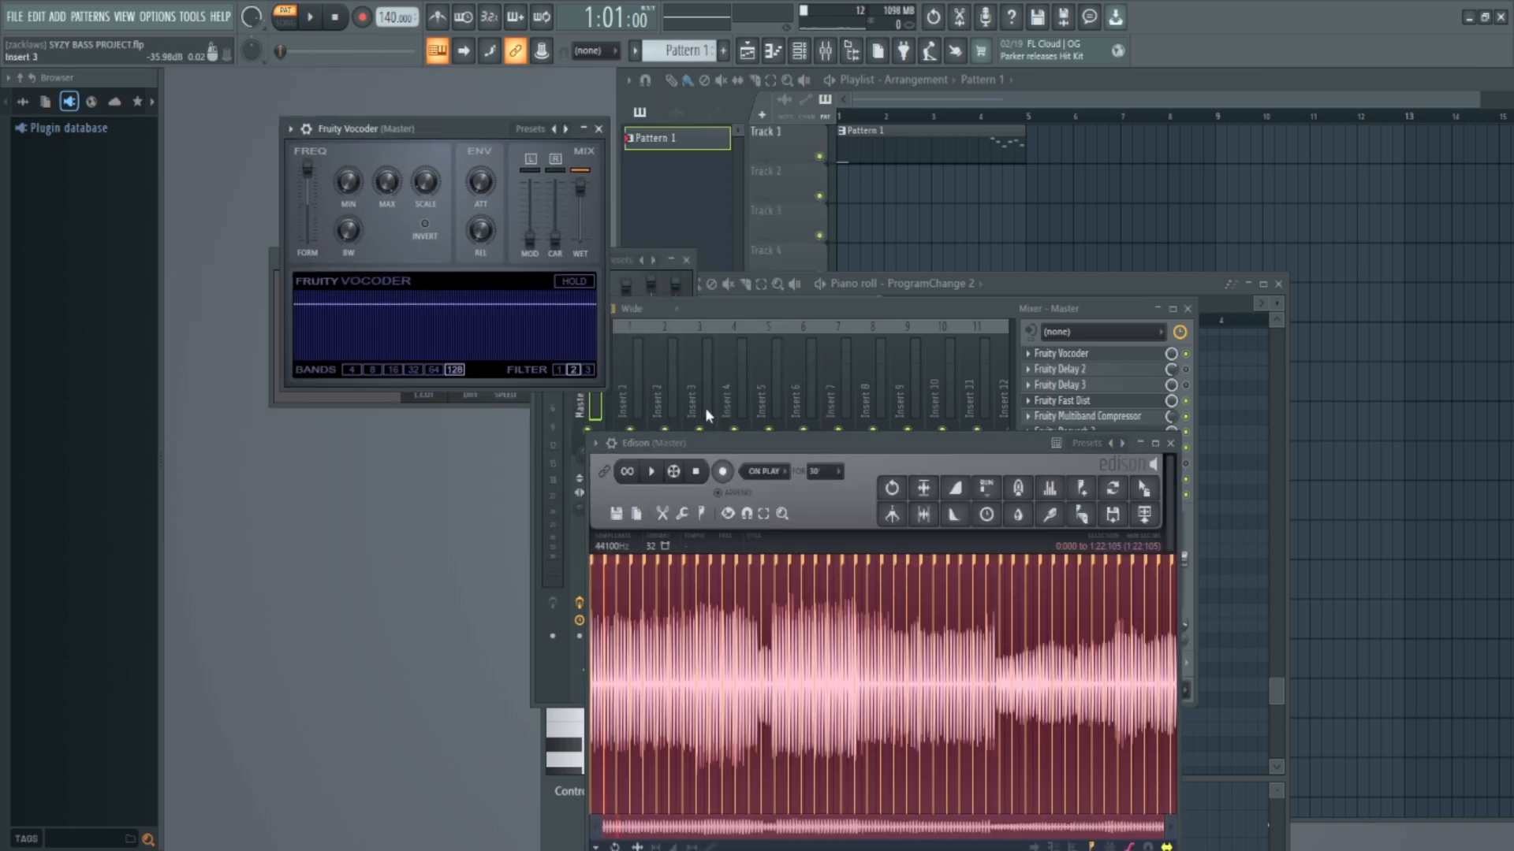
{"action": "left_click_drag", "start_coordinate": [715, 440], "coordinate": [486, 143]}
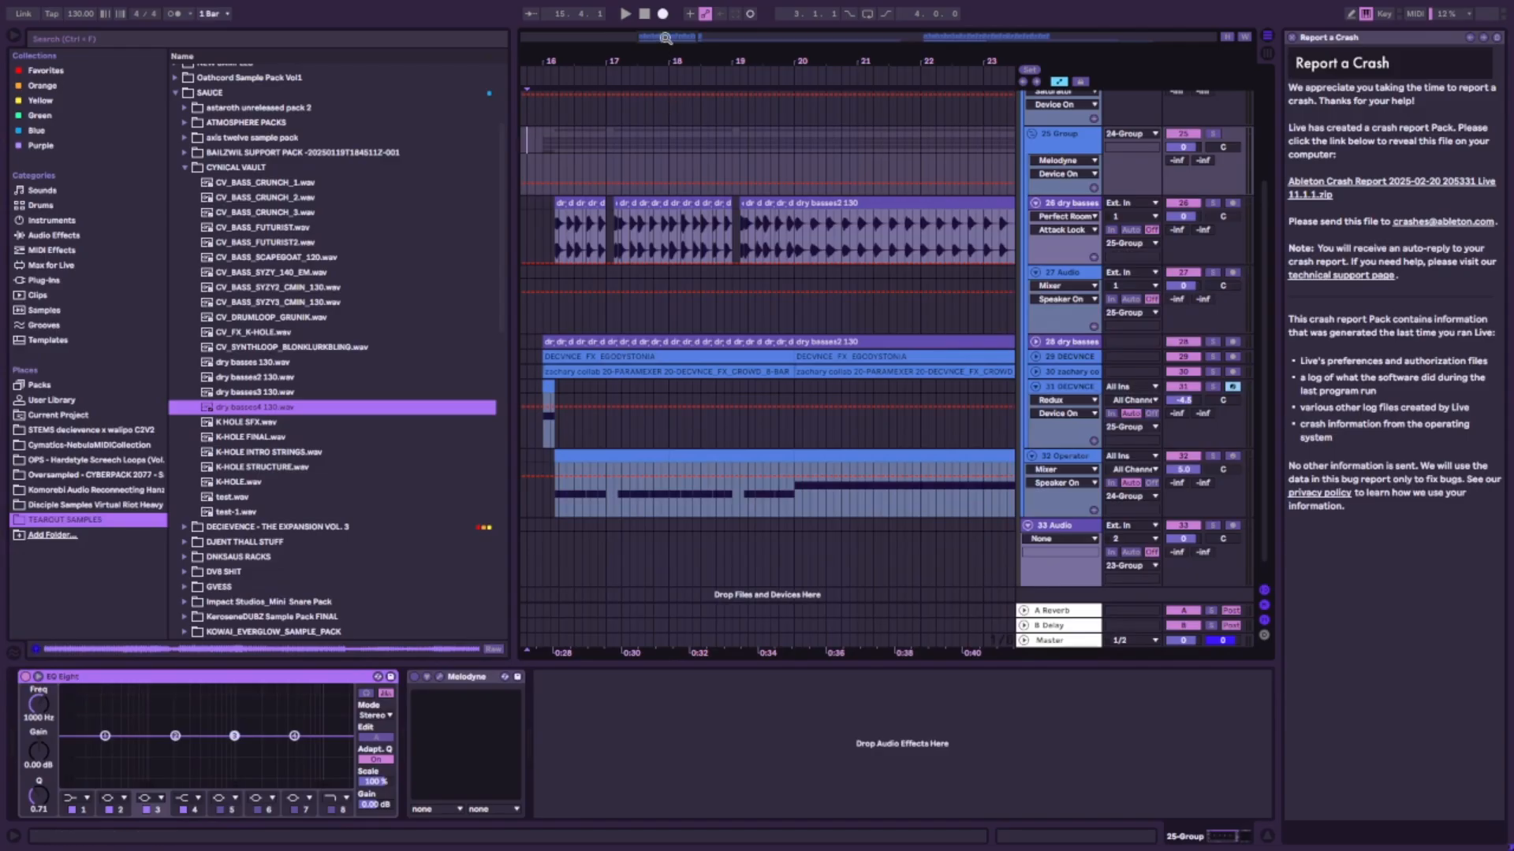
Switch to Ableton Live and examine the bass groups in the arrangement around bars 16 to 22.
{"action": "left_click_drag", "start_coordinate": [722, 61], "coordinate": [668, 46]}
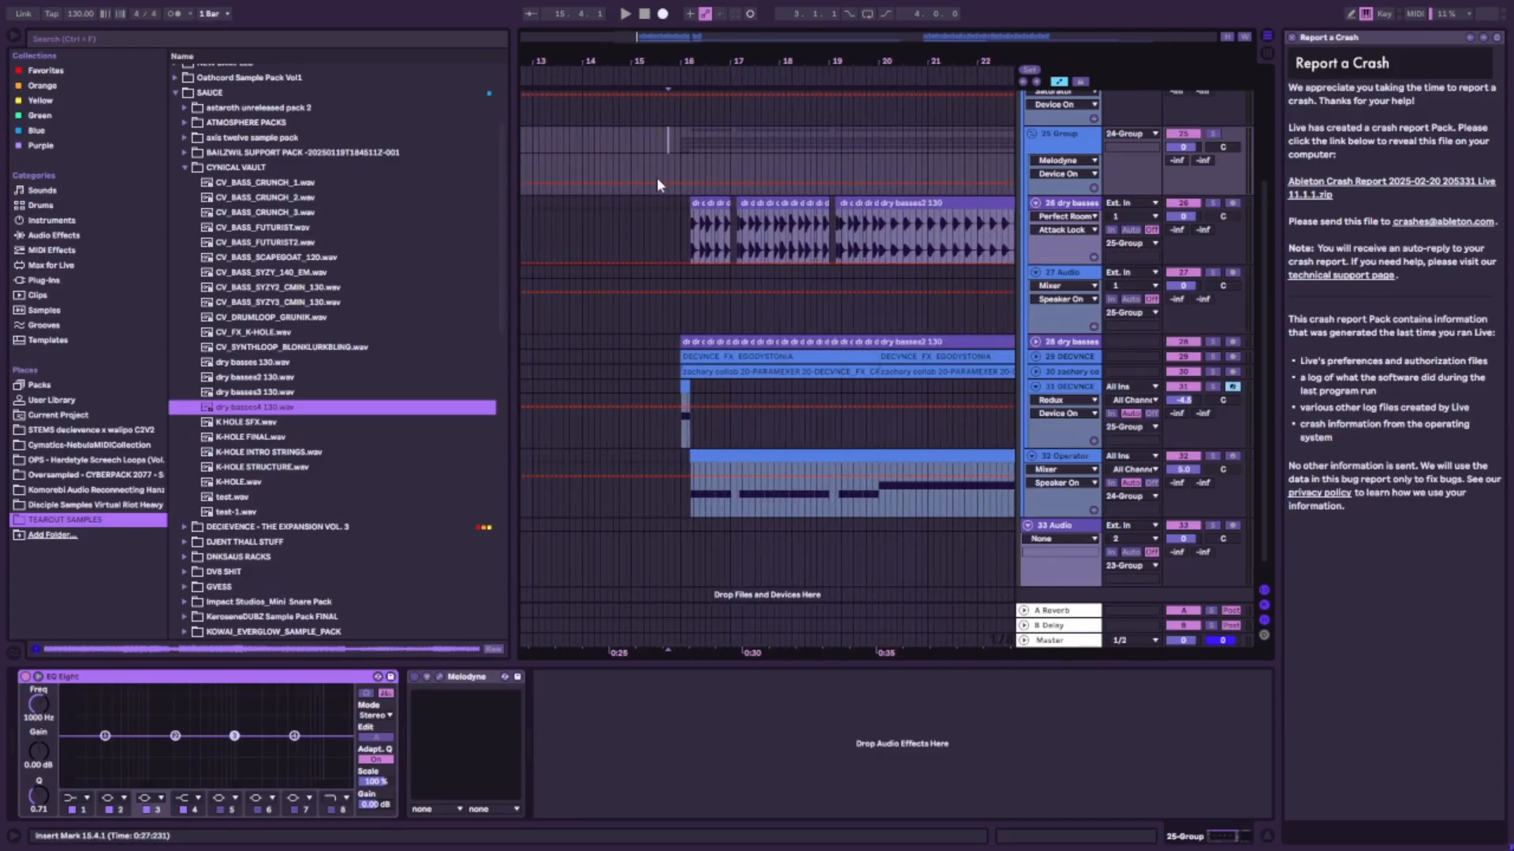
{"action": "scroll", "coordinate": [791, 308], "scroll_direction": "up", "scroll_amount": 1}
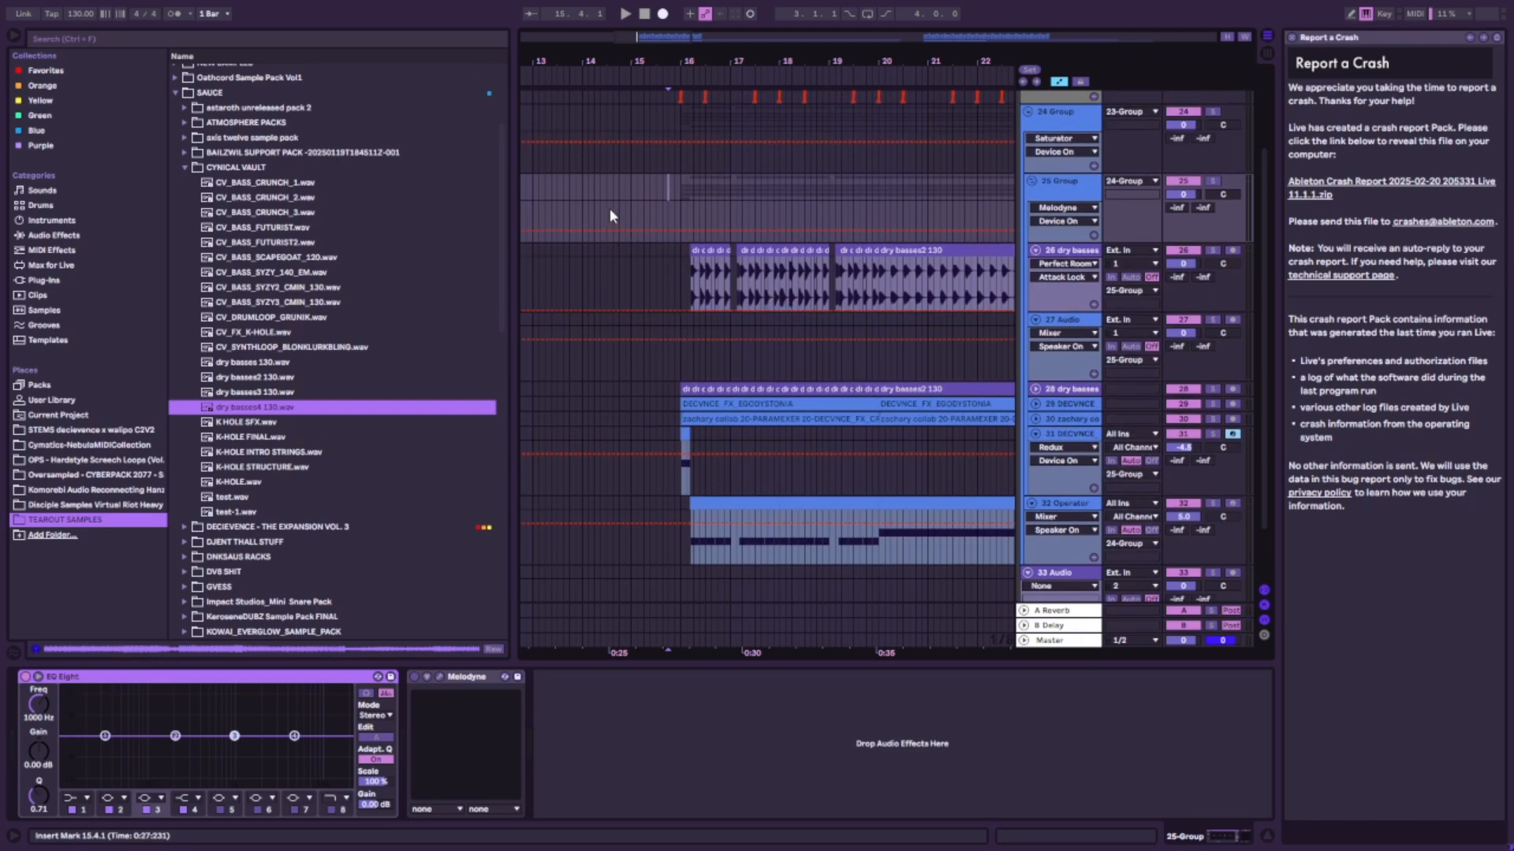
{"action": "scroll", "coordinate": [608, 206], "scroll_direction": "down", "scroll_amount": 2}
{"action": "scroll", "coordinate": [616, 209], "scroll_direction": "up", "scroll_amount": 5}
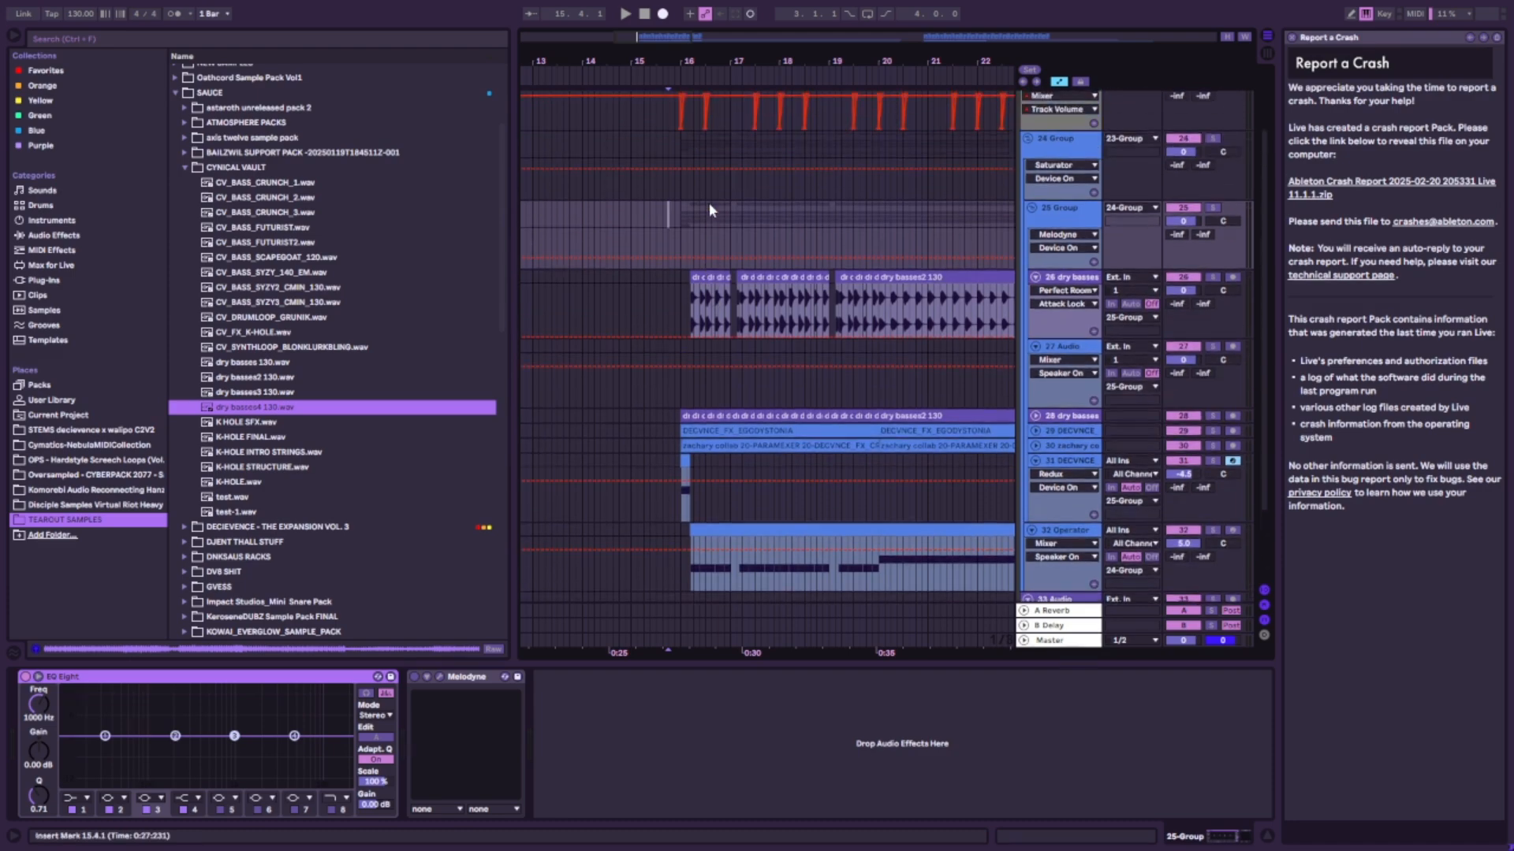
{"action": "left_click", "coordinate": [697, 133]}
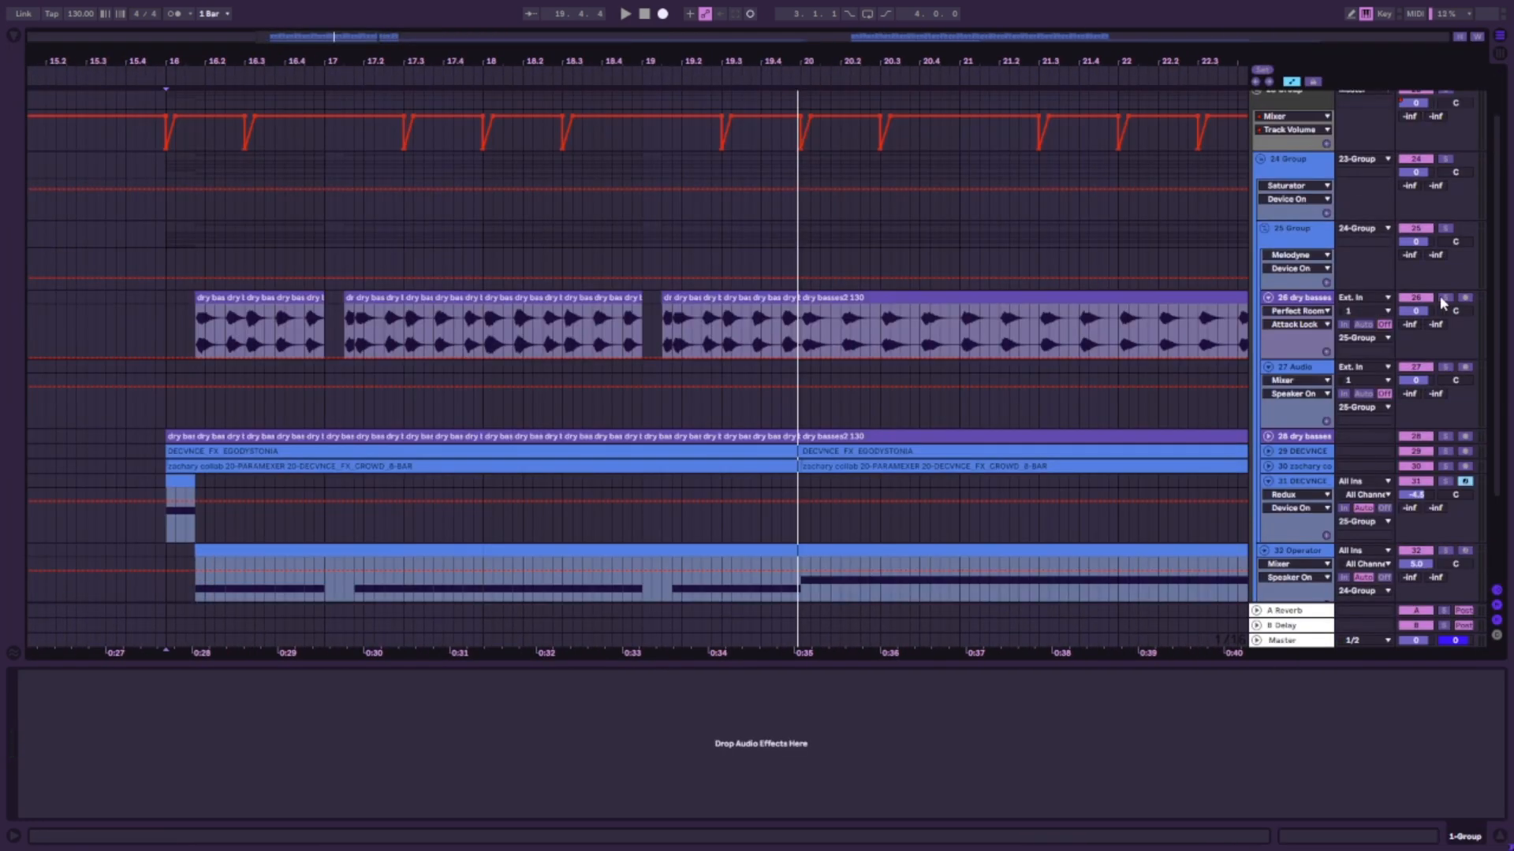
Solo the 26 dry basses track, group all its effects into one Audio Effect Rack, and fold the rack.
{"action": "left_click", "coordinate": [1442, 297]}
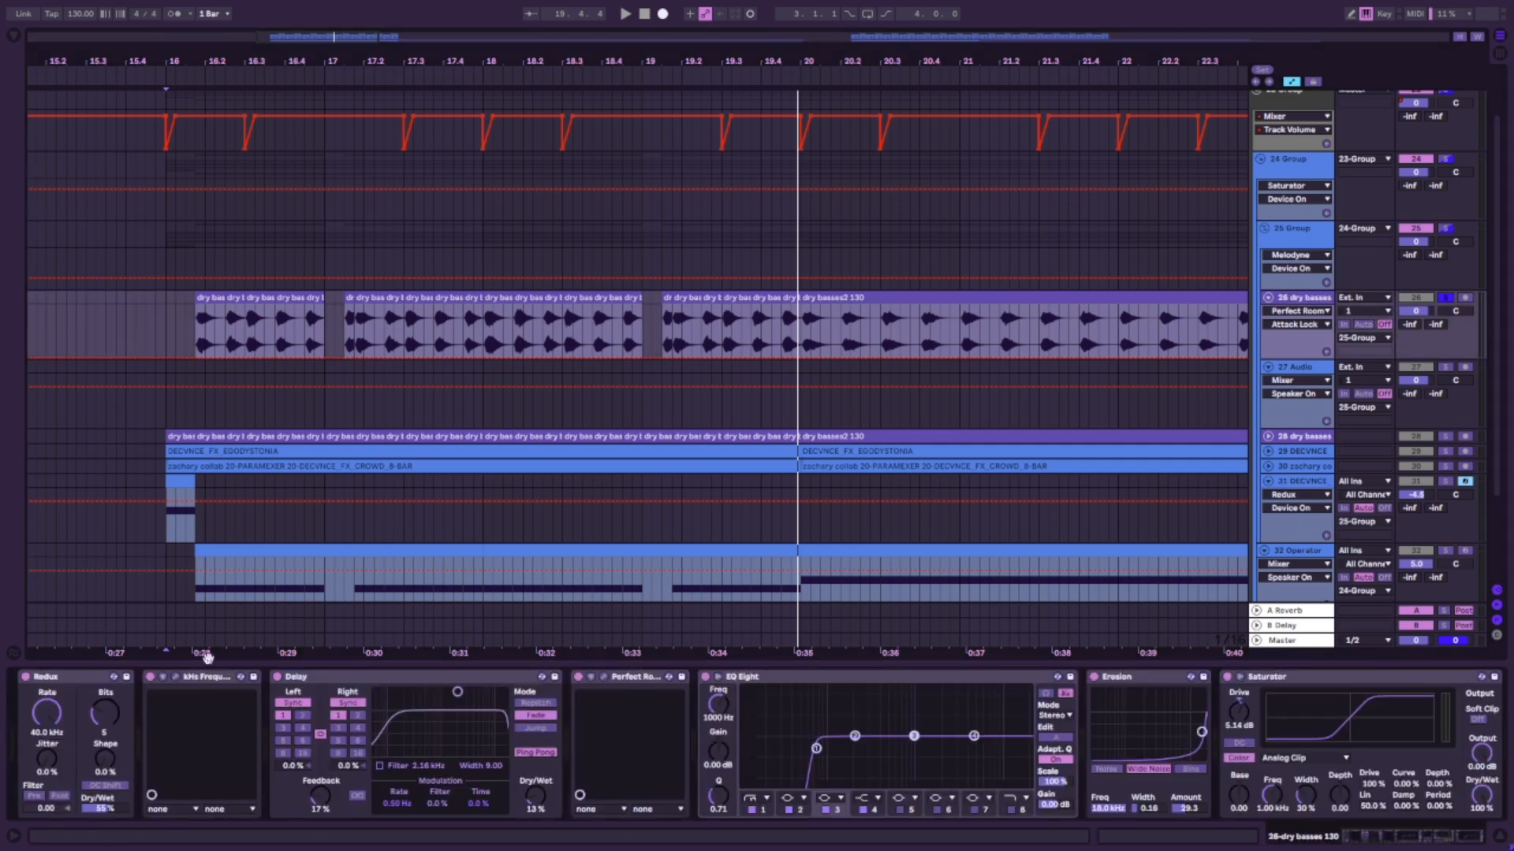
{"action": "left_click", "coordinate": [74, 676]}
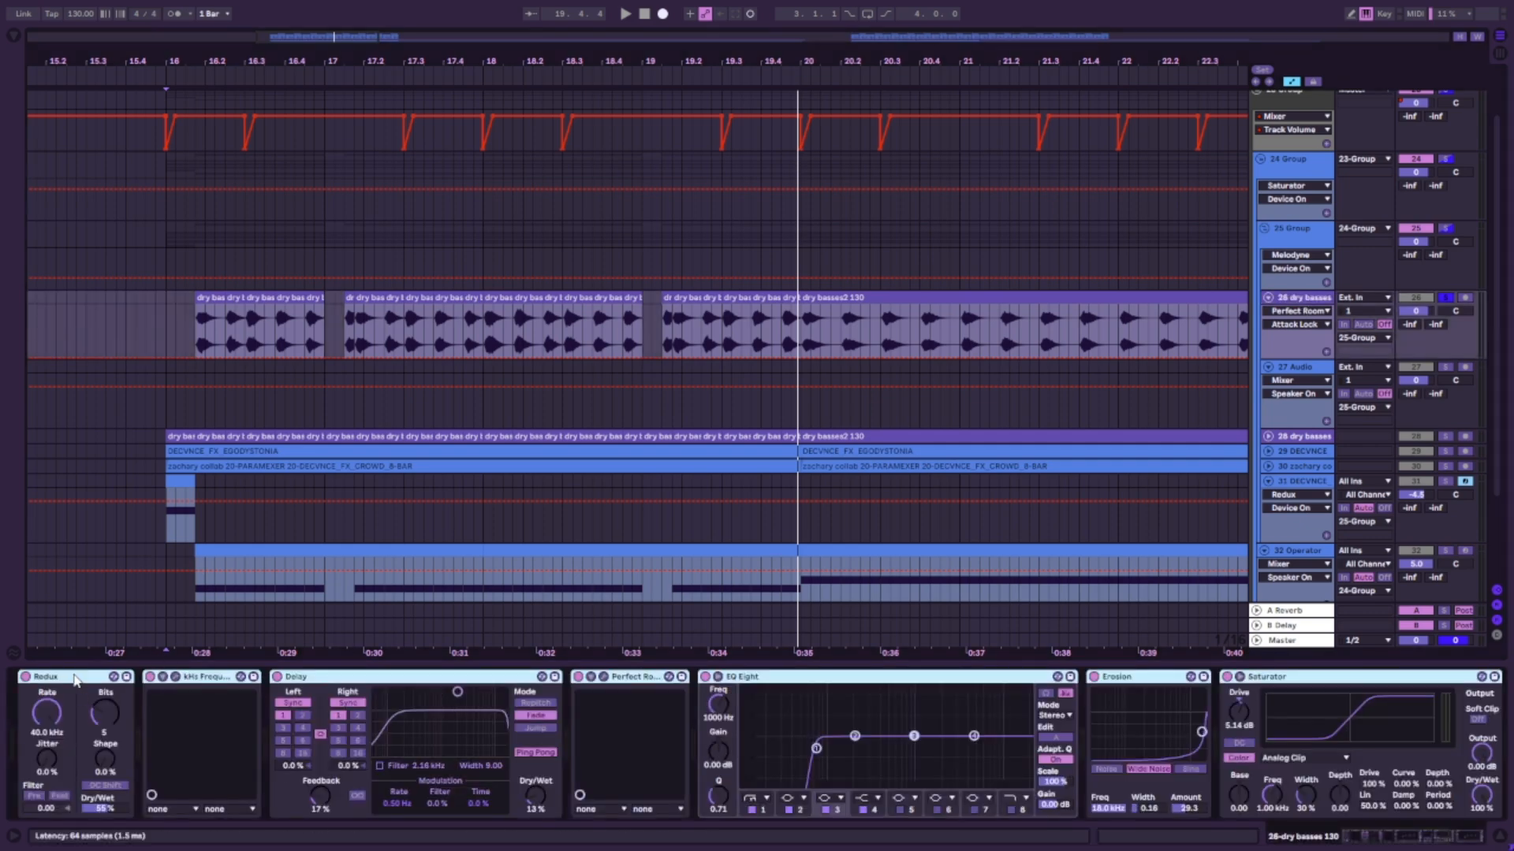
{"action": "key", "text": "ctrl+g"}
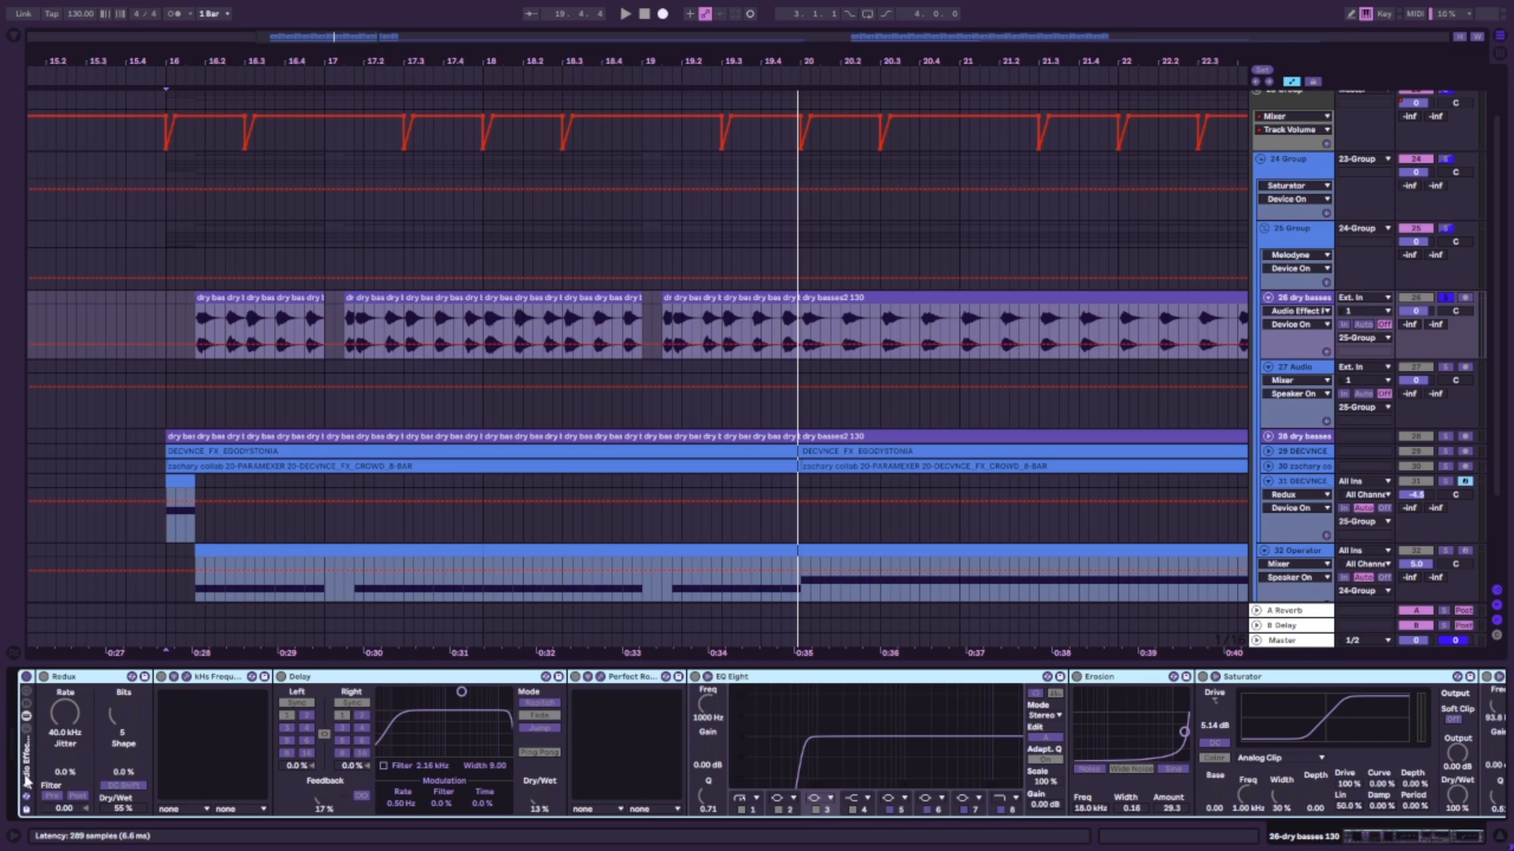
{"action": "double_click", "coordinate": [27, 779]}
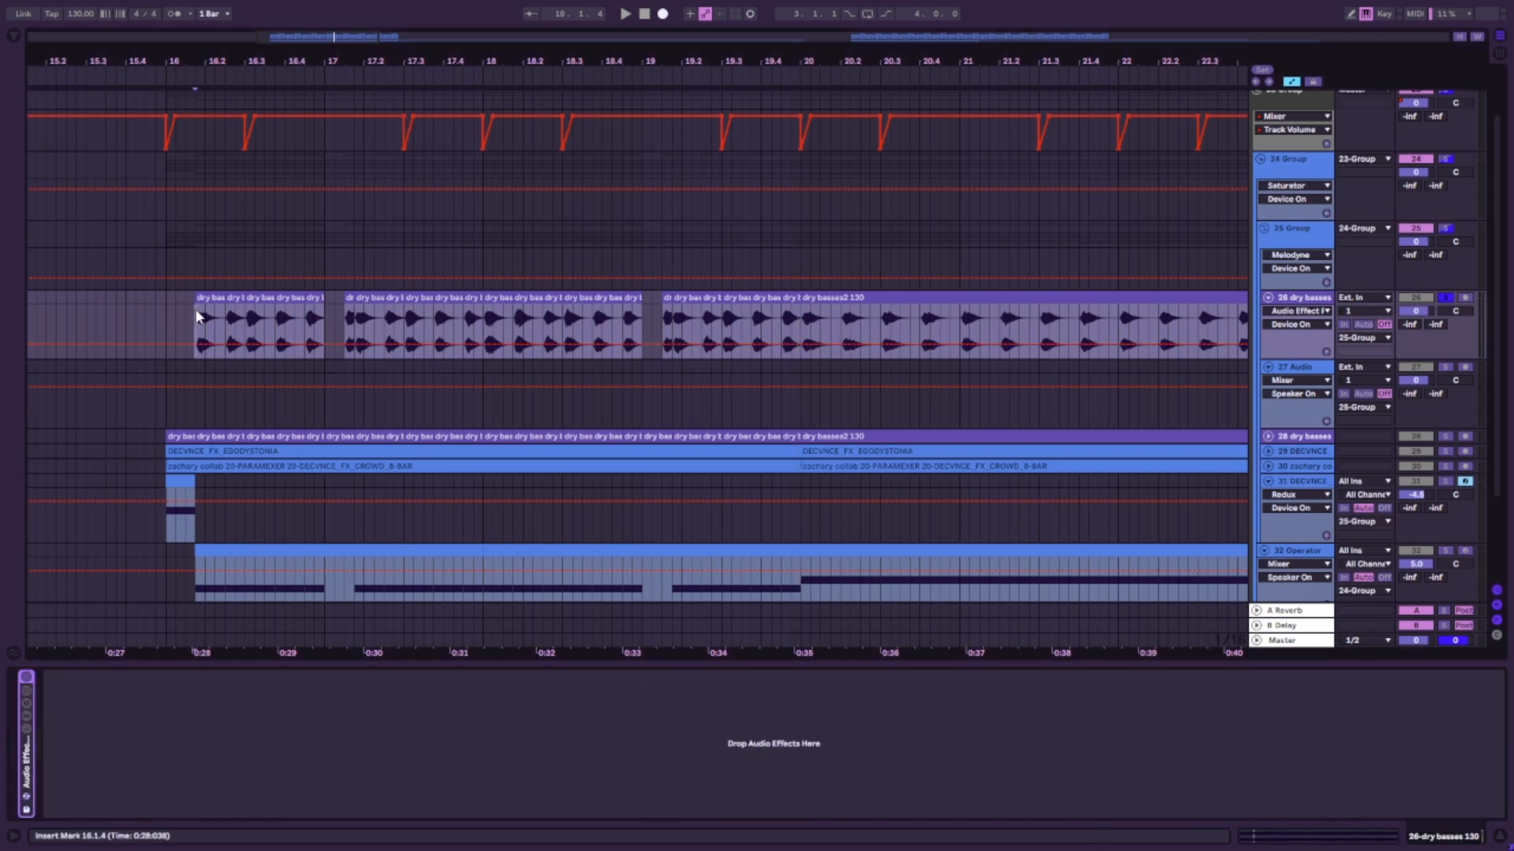
Extend the first dry basses clip to 19.4.3 over the following slices and play it back.
{"action": "left_click", "coordinate": [215, 298]}
{"action": "left_click_drag", "start_coordinate": [225, 298], "coordinate": [781, 298]}
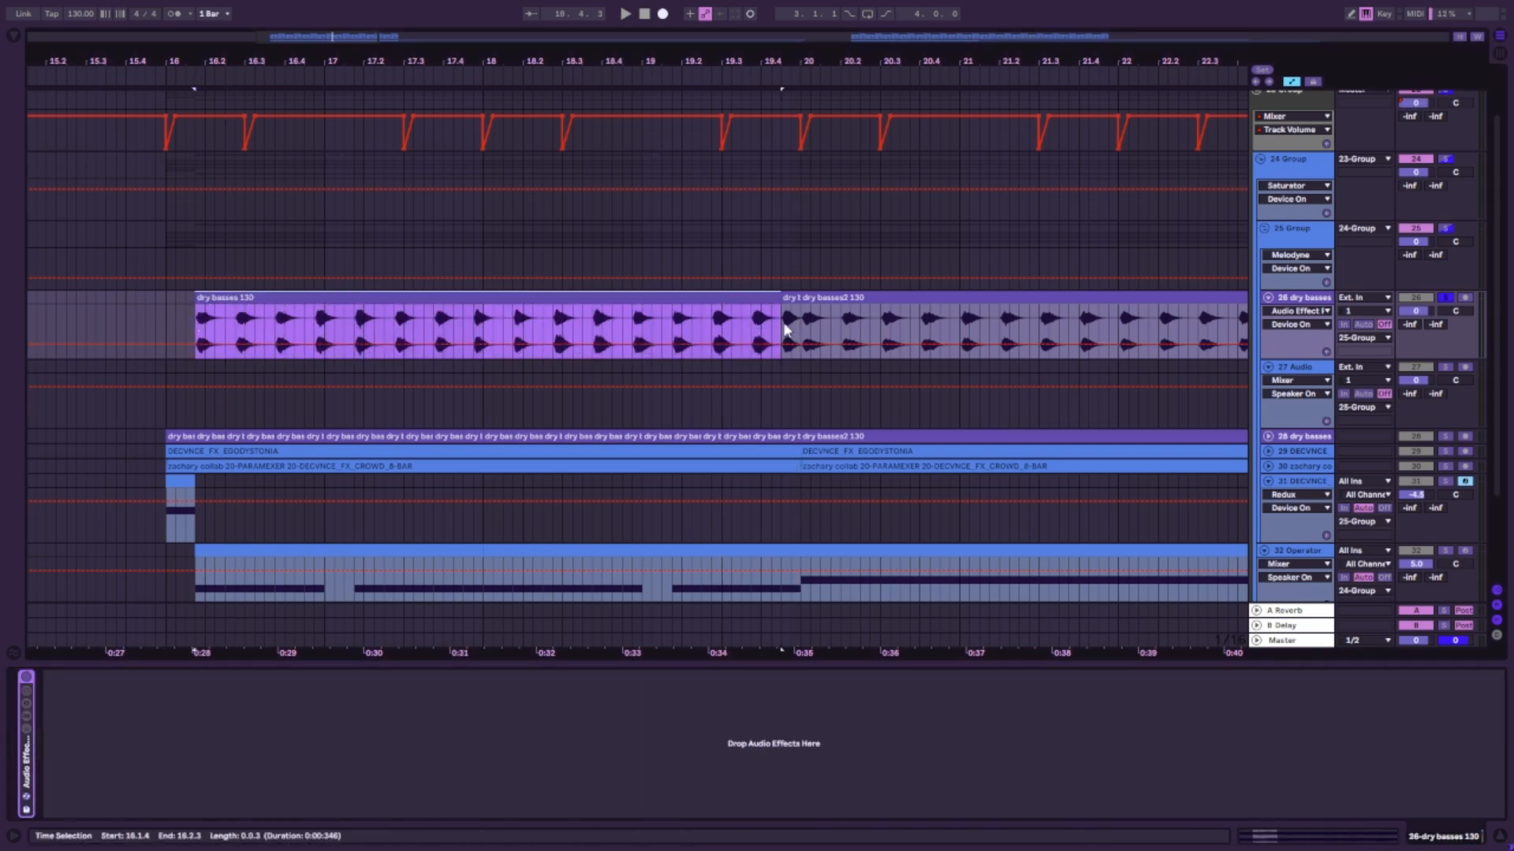
{"action": "key", "text": "space"}
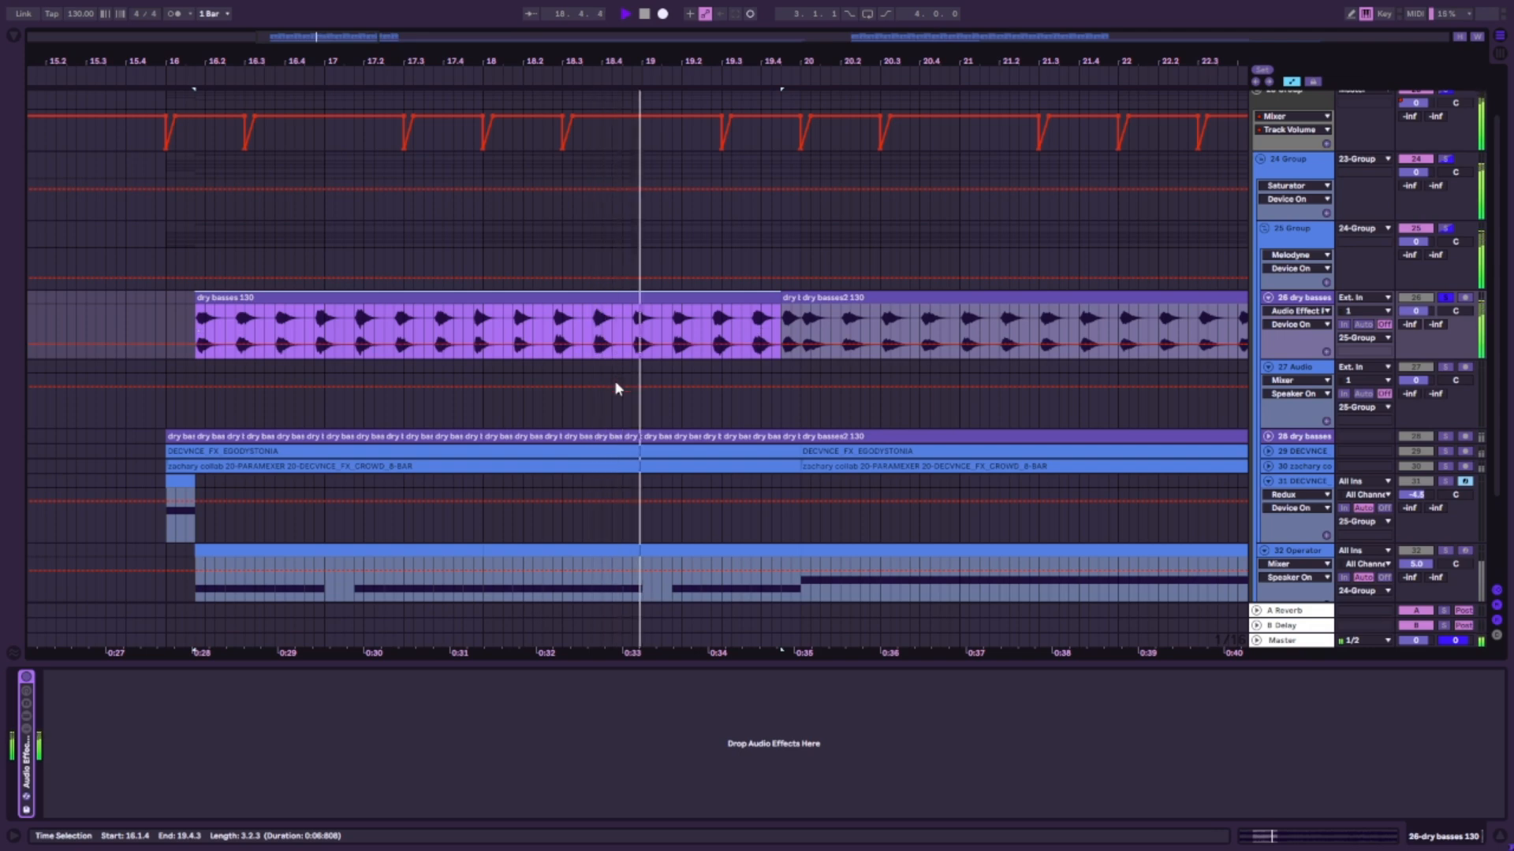
{"action": "key", "text": "space"}
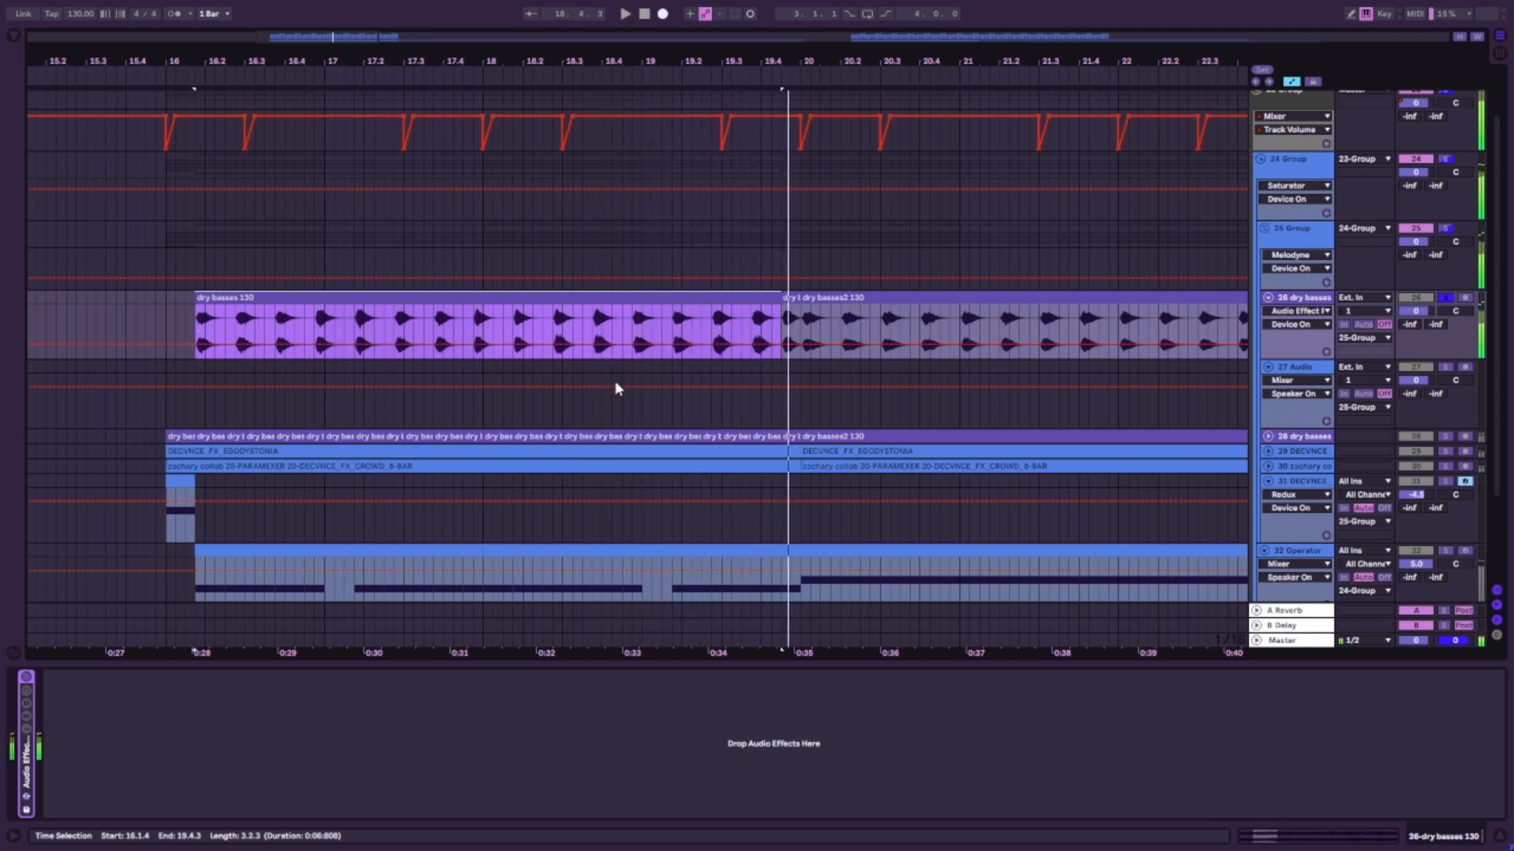
Undo the clip extension and play the original chopped dry basses clips.
{"action": "left_click", "coordinate": [513, 293]}
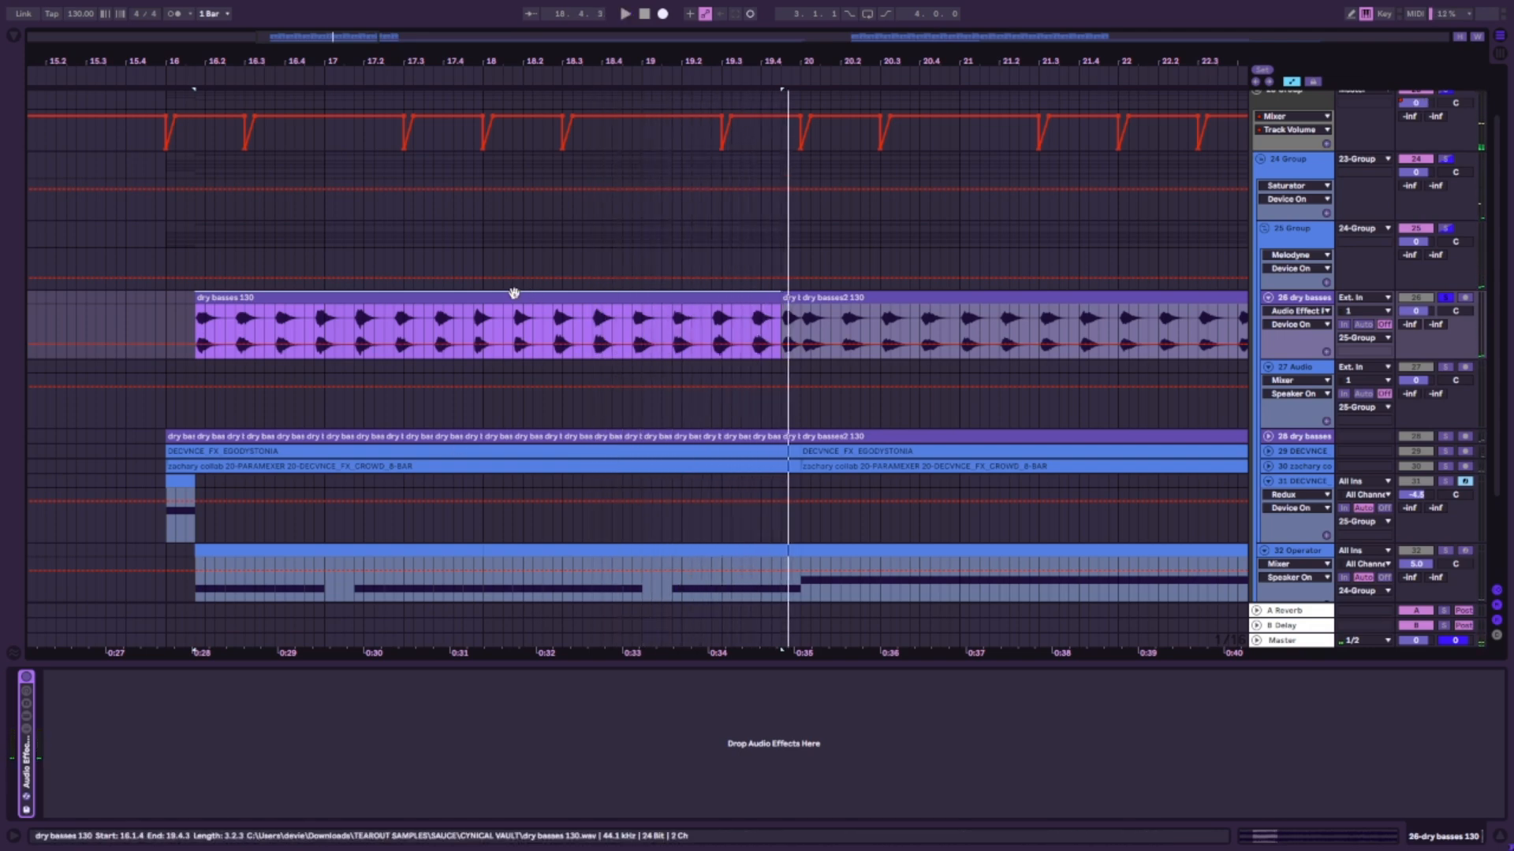
{"action": "key", "text": "ctrl+z"}
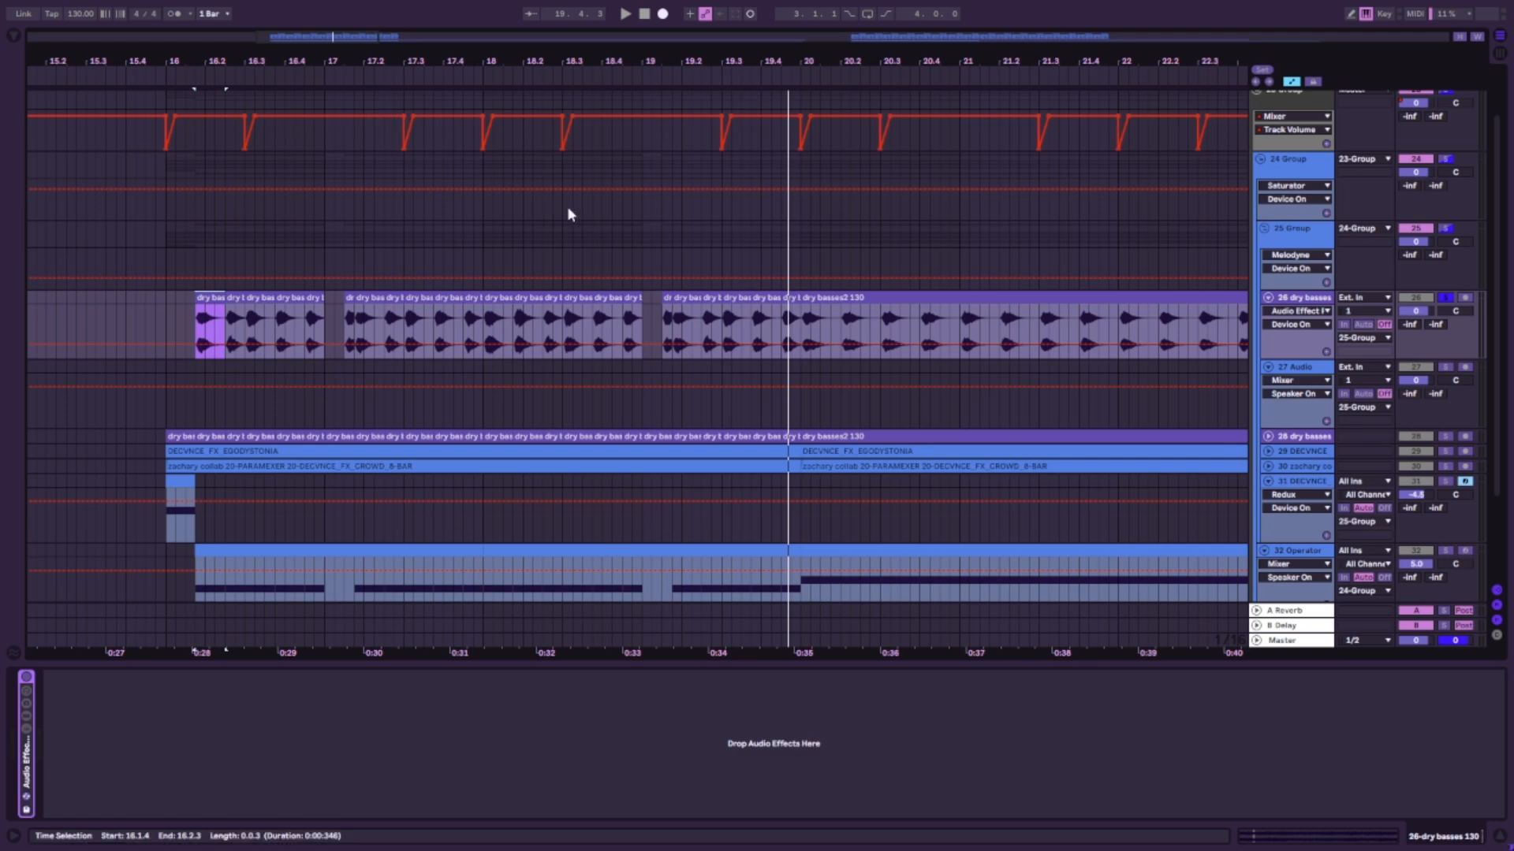
{"action": "key", "text": "space"}
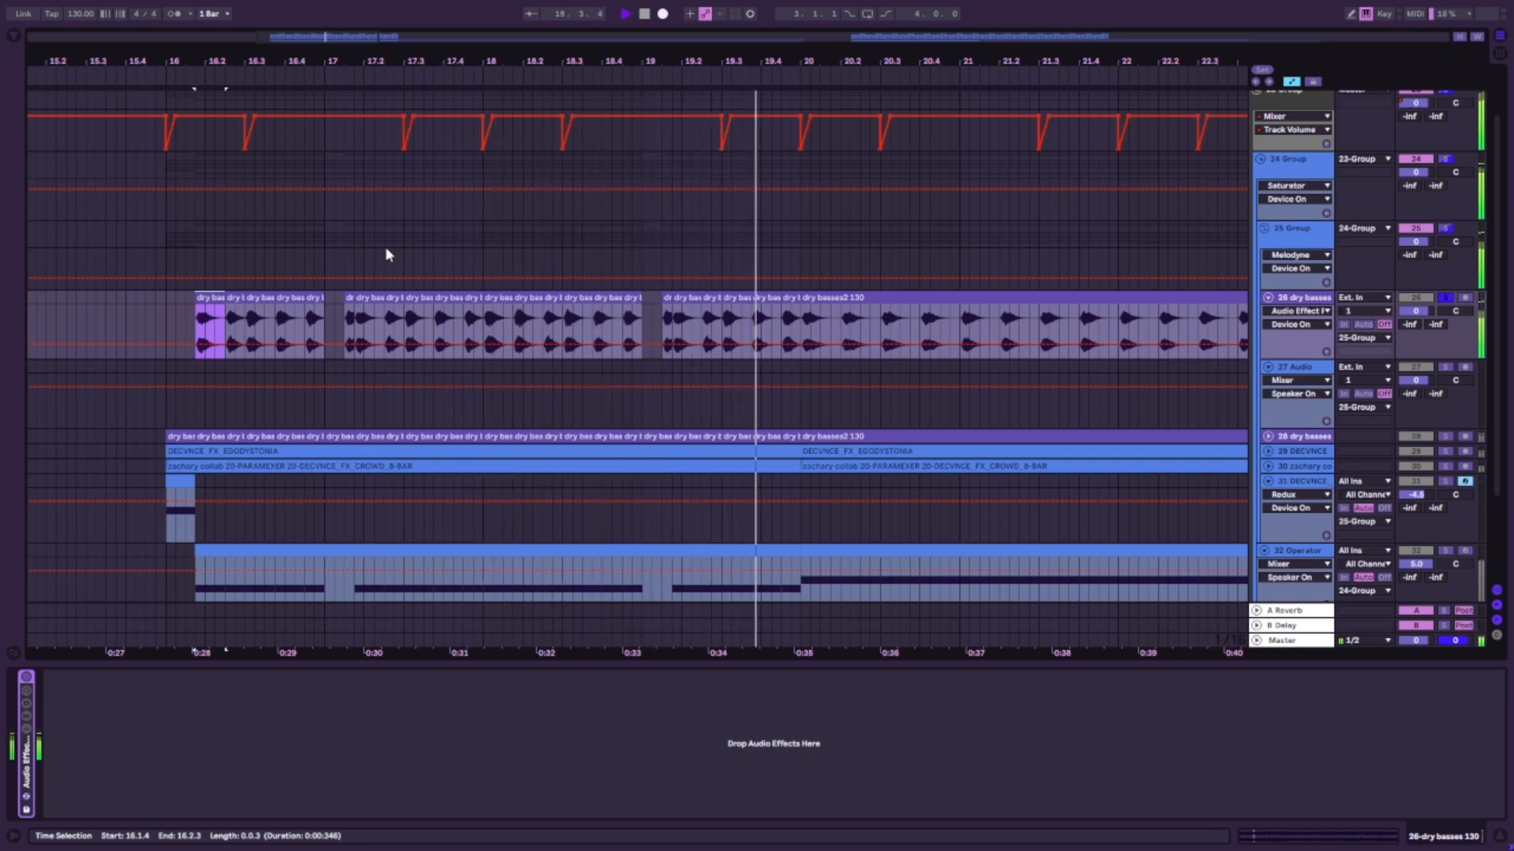
{"action": "key", "text": "space"}
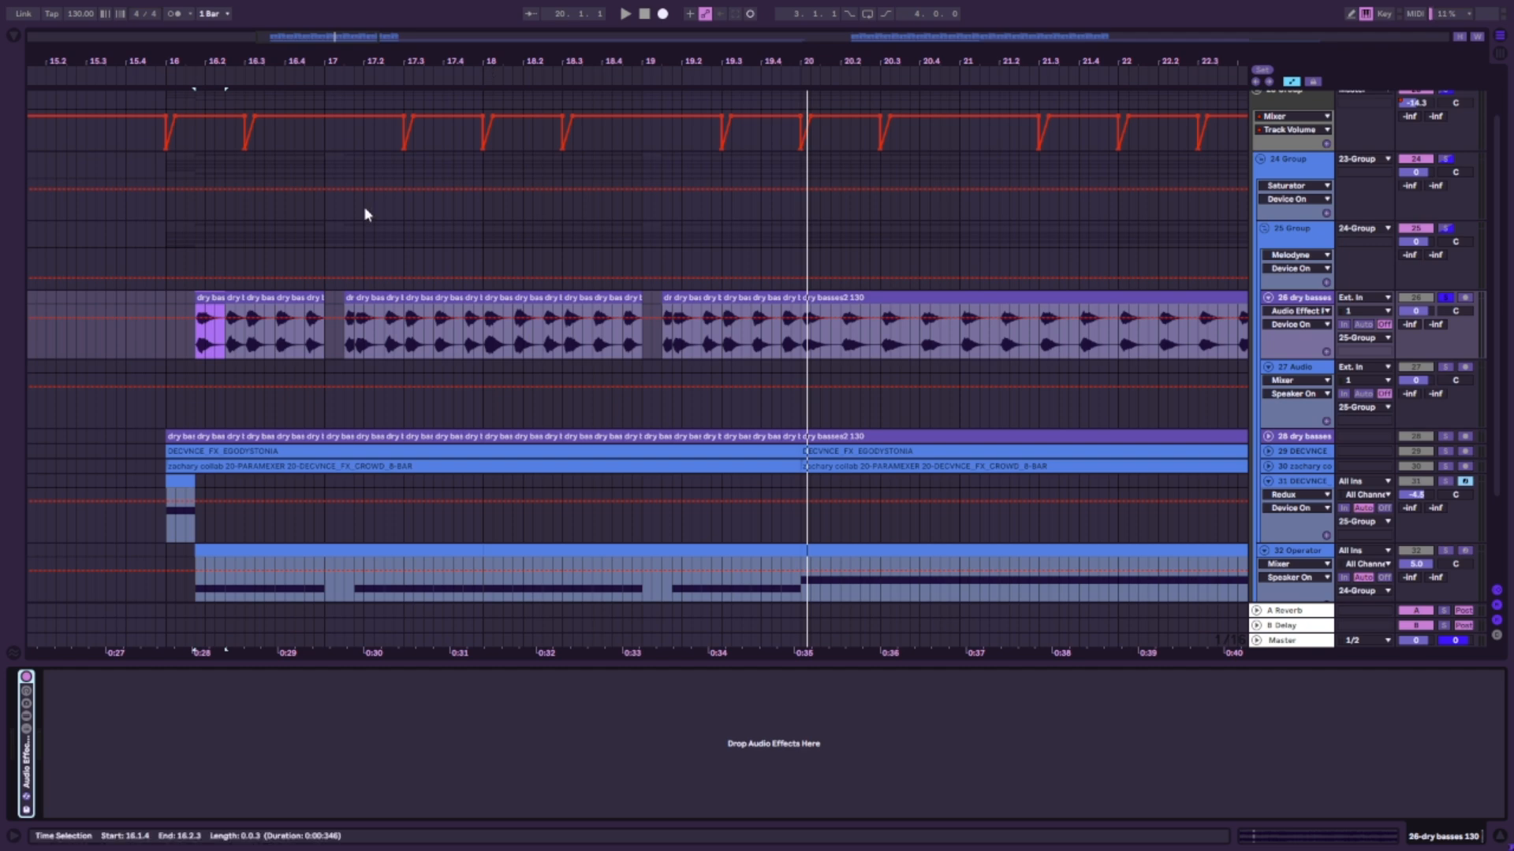
Group EQ Eight, Snap Heap and Saturator on the 24 Group track into one Audio Effect Rack.
{"action": "left_click", "coordinate": [1291, 236]}
{"action": "left_click", "coordinate": [1290, 168]}
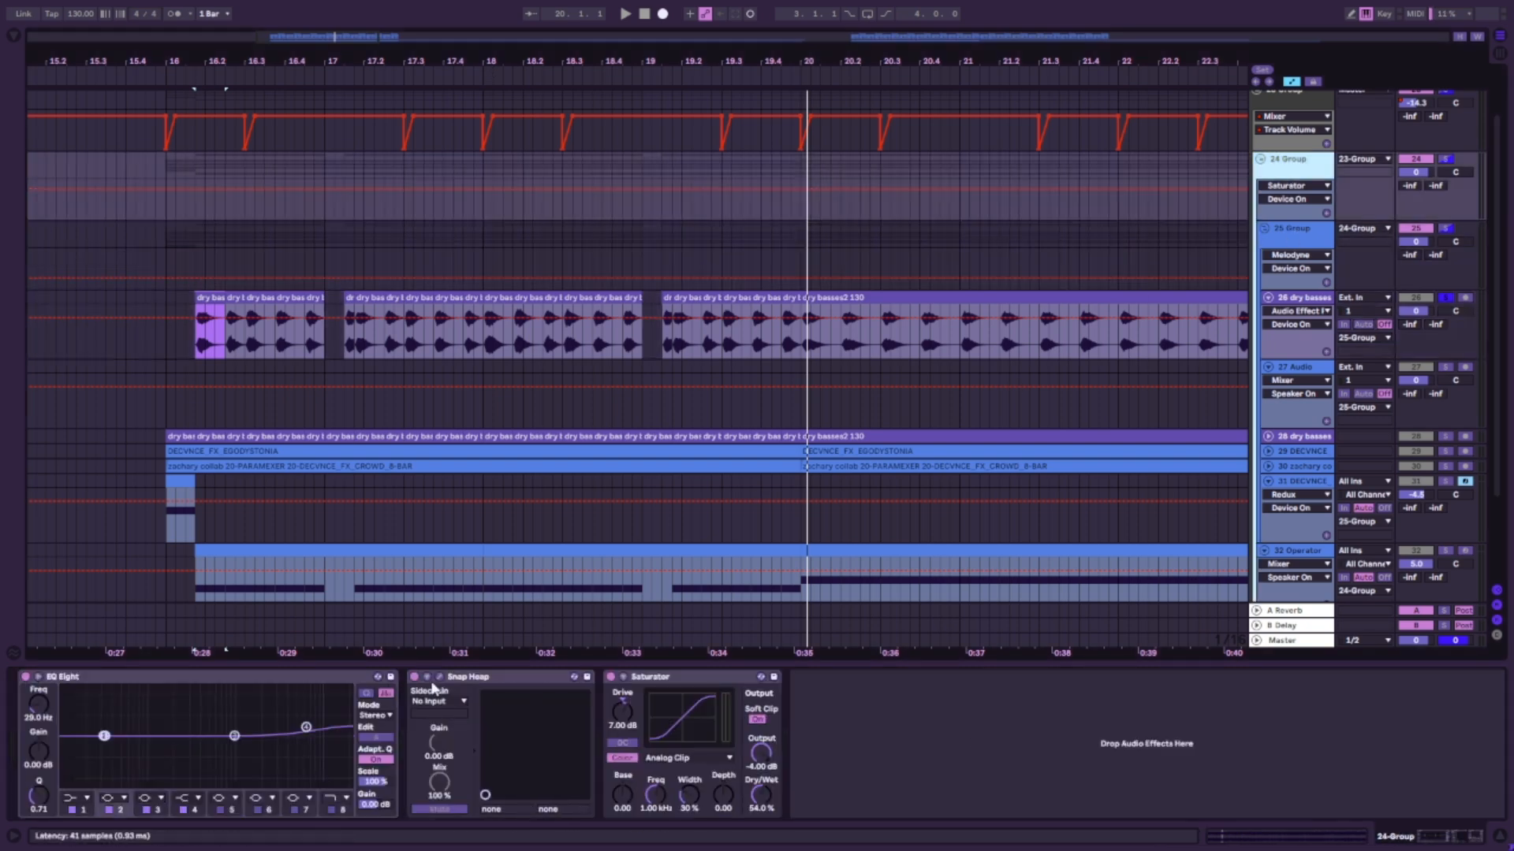
{"action": "left_click", "coordinate": [467, 679]}
{"action": "key", "text": "ctrl+a"}
{"action": "key", "text": "ctrl+g"}
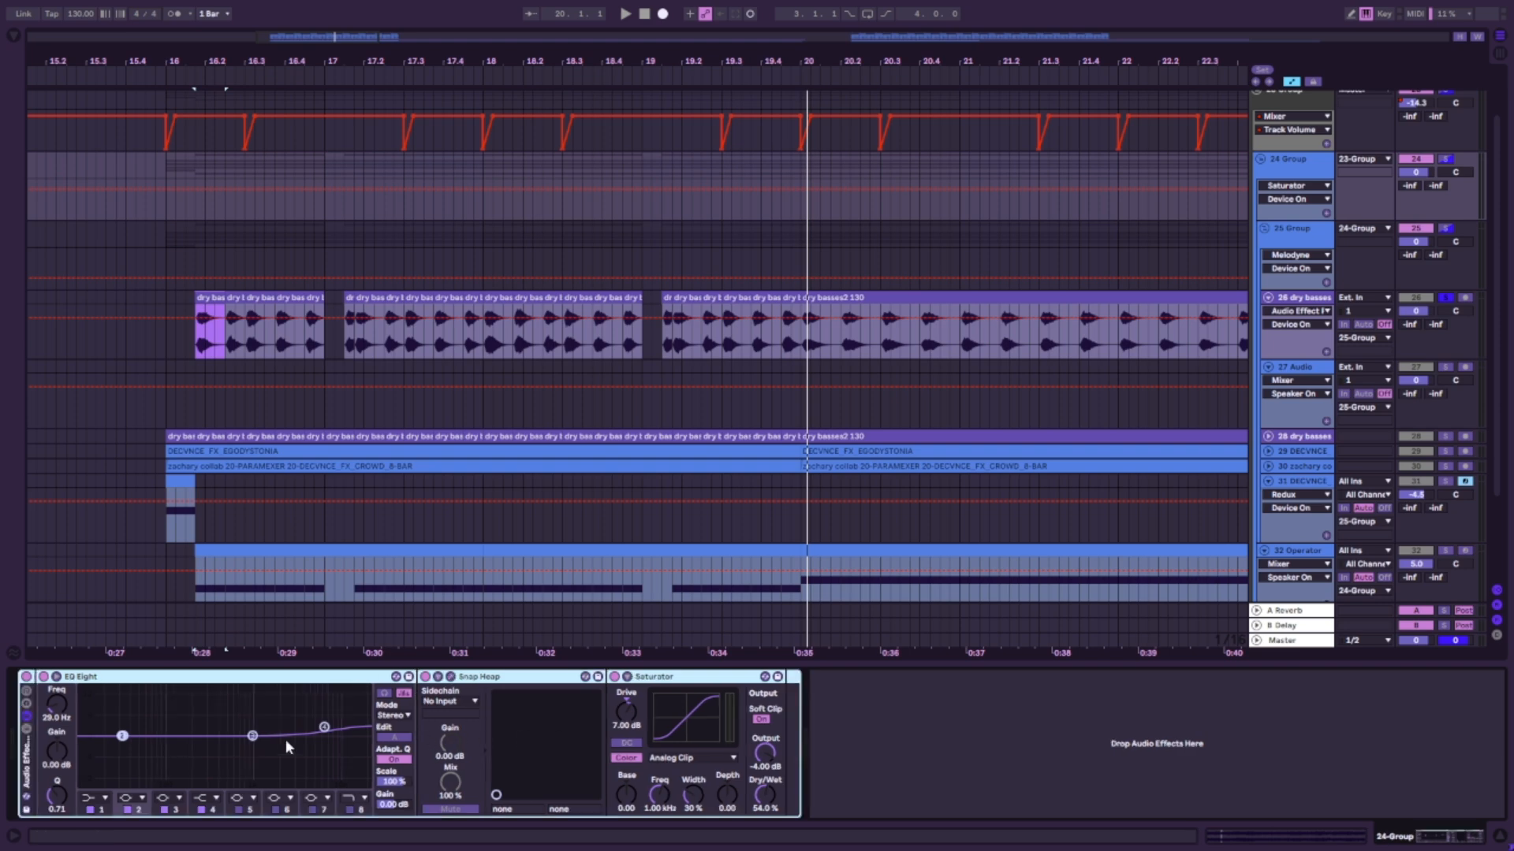
{"action": "left_click", "coordinate": [97, 680]}
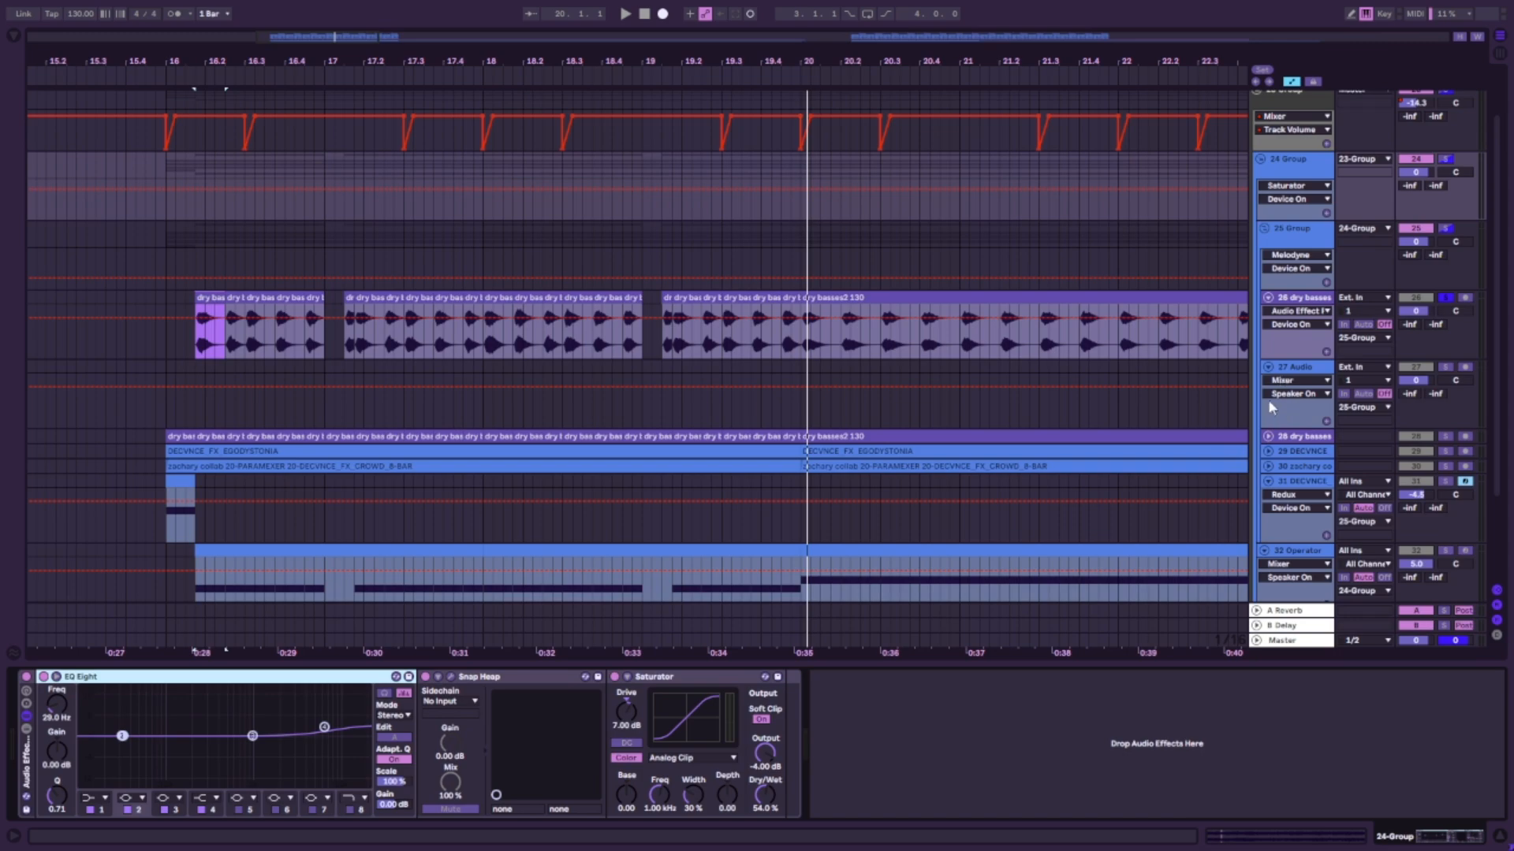
Compare the effect devices on the 25 Group track with those on the 24 Group track.
{"action": "scroll", "coordinate": [1271, 408], "scroll_direction": "down", "scroll_amount": 3}
{"action": "scroll", "coordinate": [1411, 491], "scroll_direction": "up", "scroll_amount": 4}
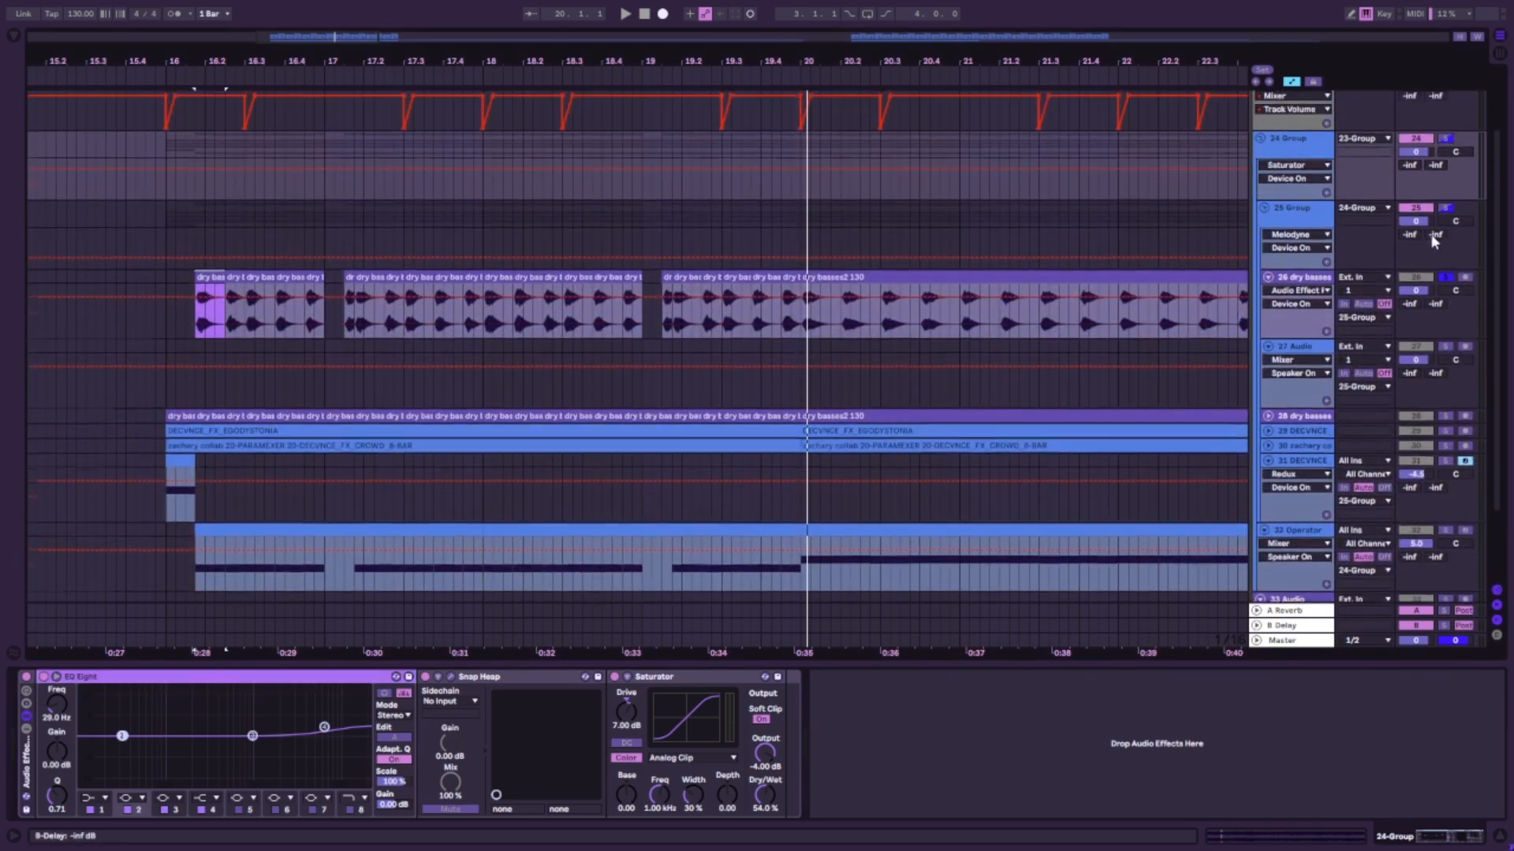
{"action": "left_click", "coordinate": [1307, 286]}
{"action": "scroll", "coordinate": [1297, 275], "scroll_direction": "down", "scroll_amount": 3}
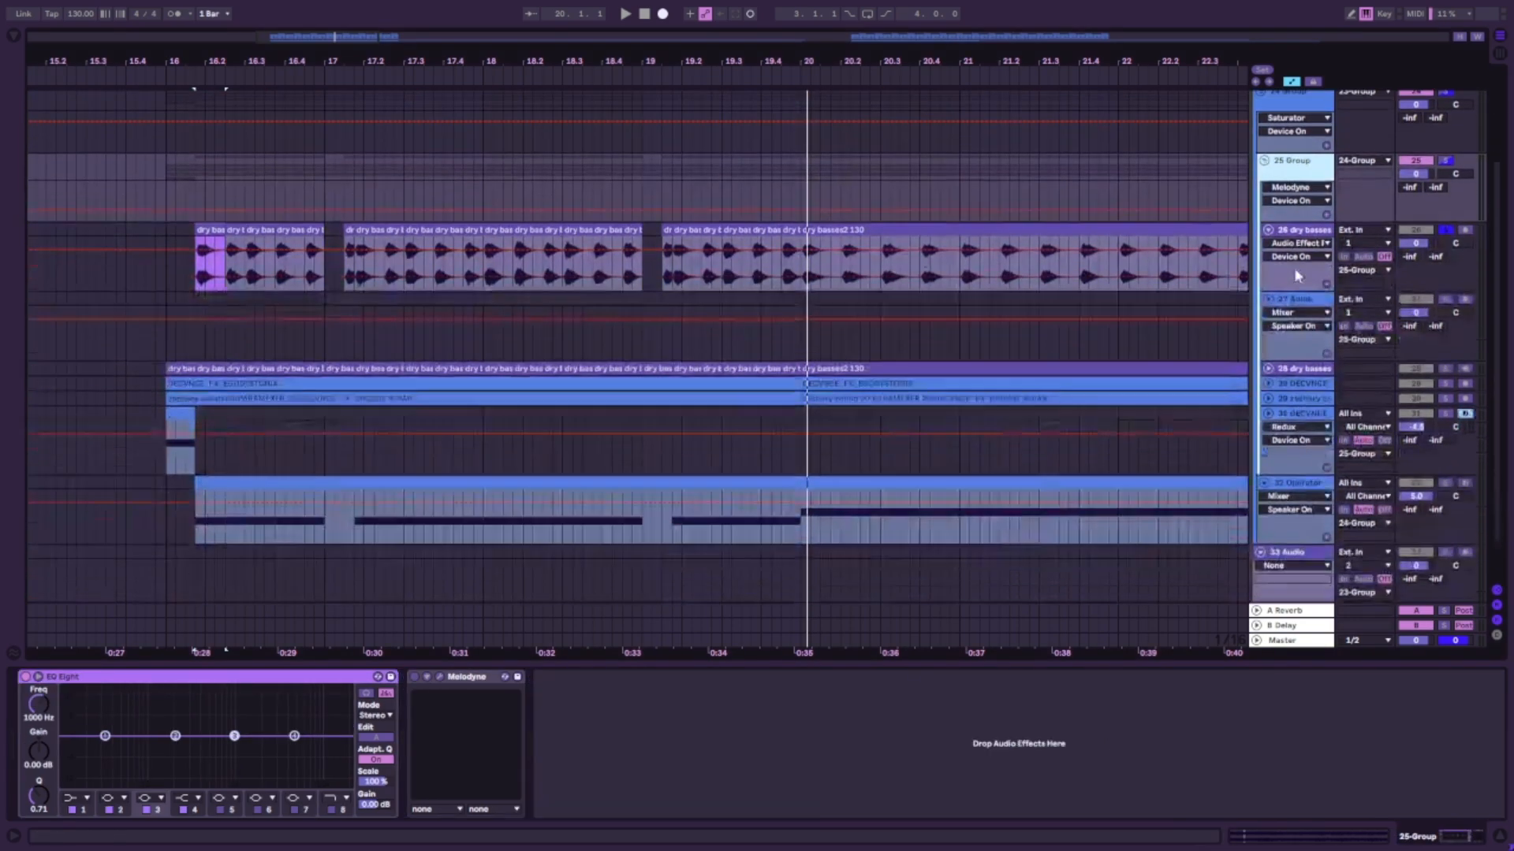
{"action": "scroll", "coordinate": [1295, 269], "scroll_direction": "down", "scroll_amount": 1}
{"action": "scroll", "coordinate": [1295, 269], "scroll_direction": "up", "scroll_amount": 1}
{"action": "left_click", "coordinate": [1293, 114]}
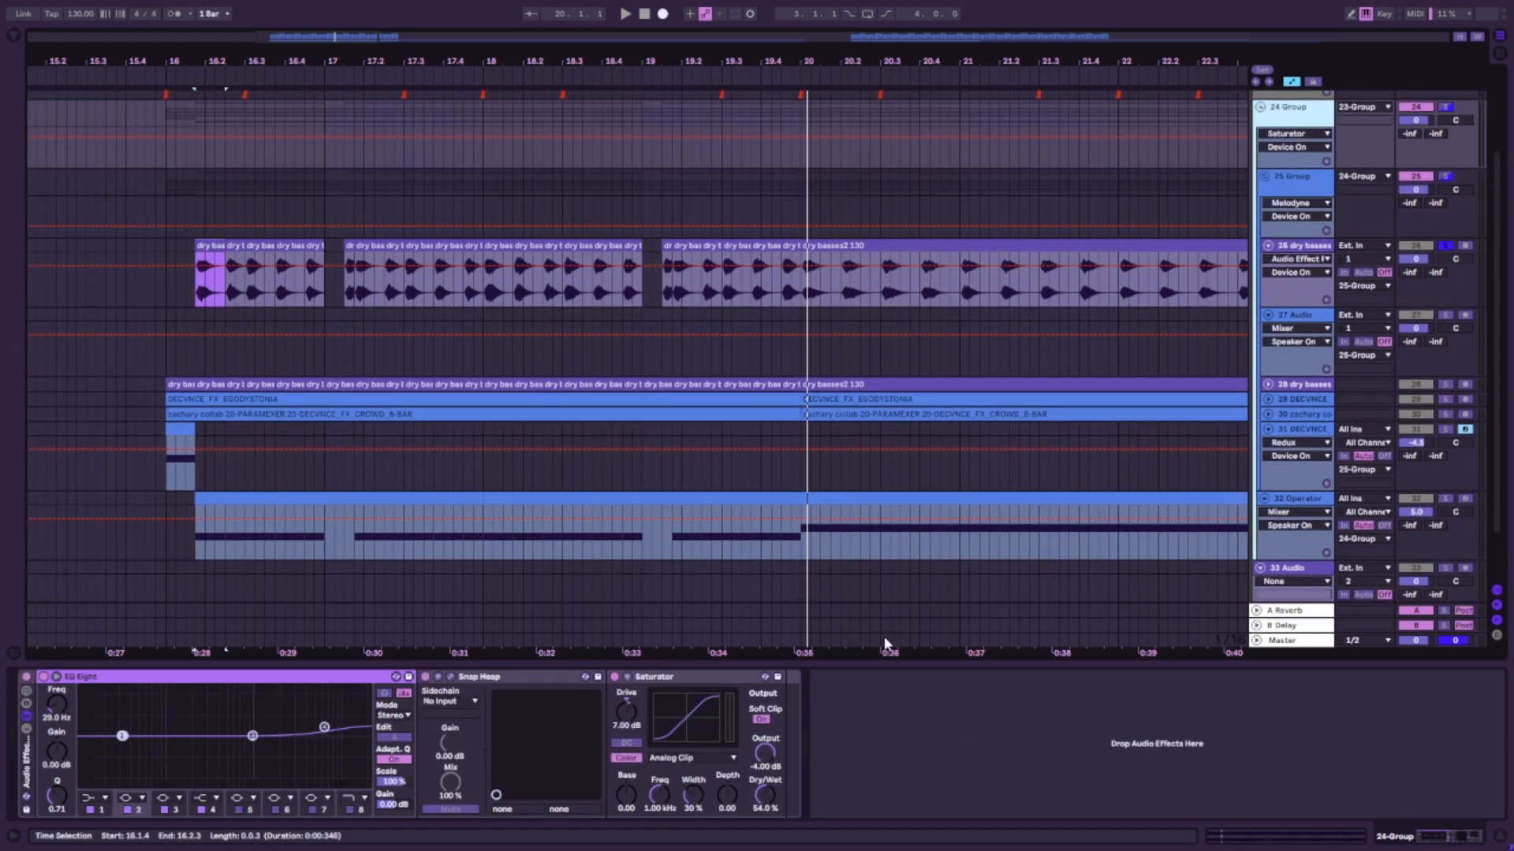
Solo the 32 Operator track and play its MIDI clip from 16.1.4.
{"action": "scroll", "coordinate": [878, 637], "scroll_direction": "up", "scroll_amount": 3}
{"action": "left_click", "coordinate": [195, 232]}
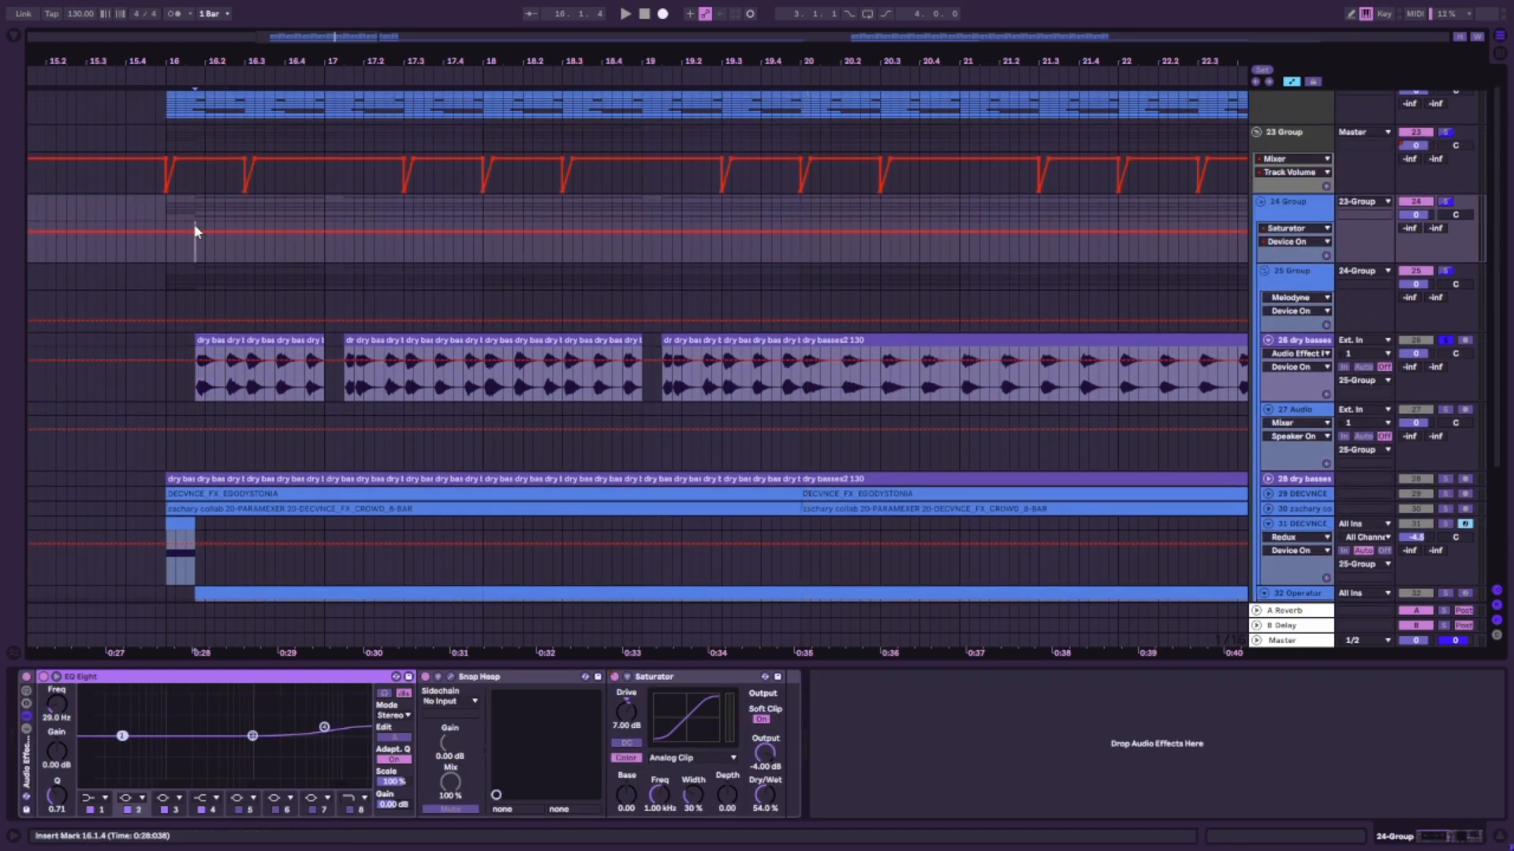
{"action": "left_click", "coordinate": [1453, 215]}
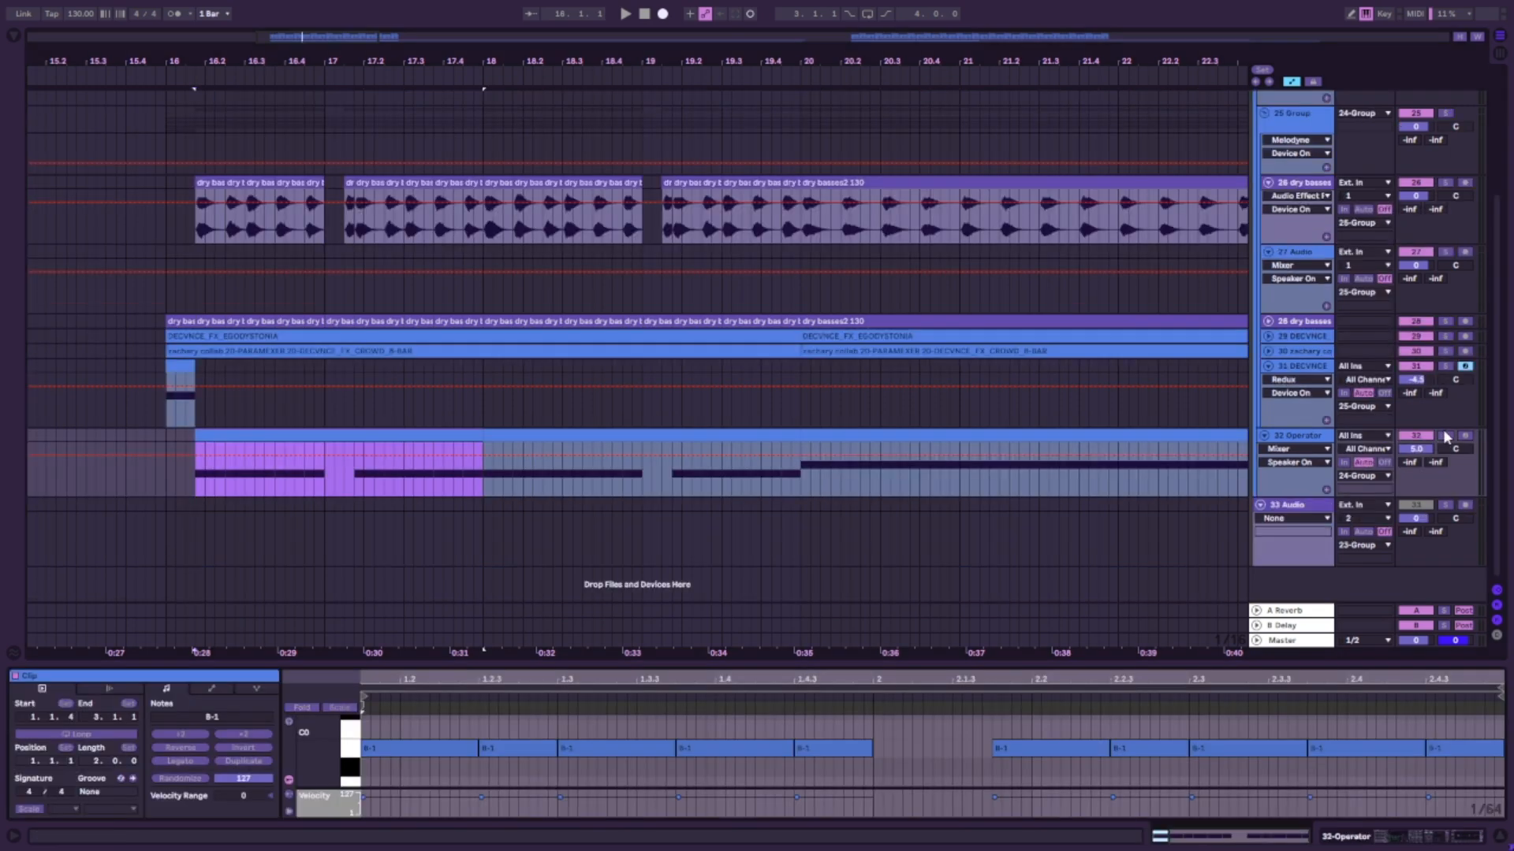
{"action": "left_click", "coordinate": [1446, 435]}
{"action": "key", "text": "space"}
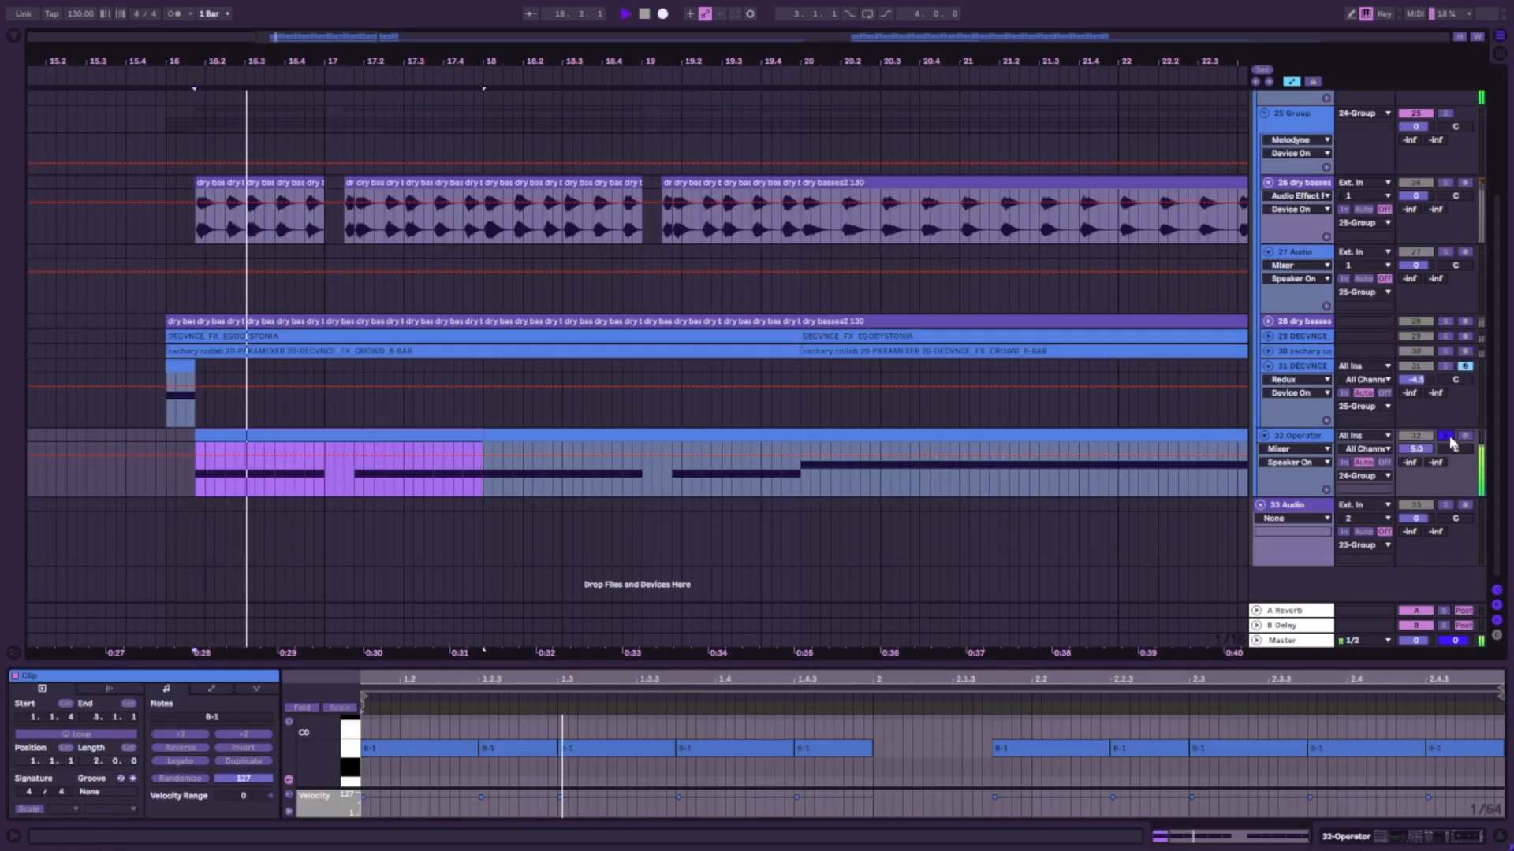
{"action": "key", "text": "space"}
Play all the bass layers together and compare them with the 24 Group effect rack bypassed and re-enabled.
{"action": "scroll", "coordinate": [835, 395], "scroll_direction": "up", "scroll_amount": 3}
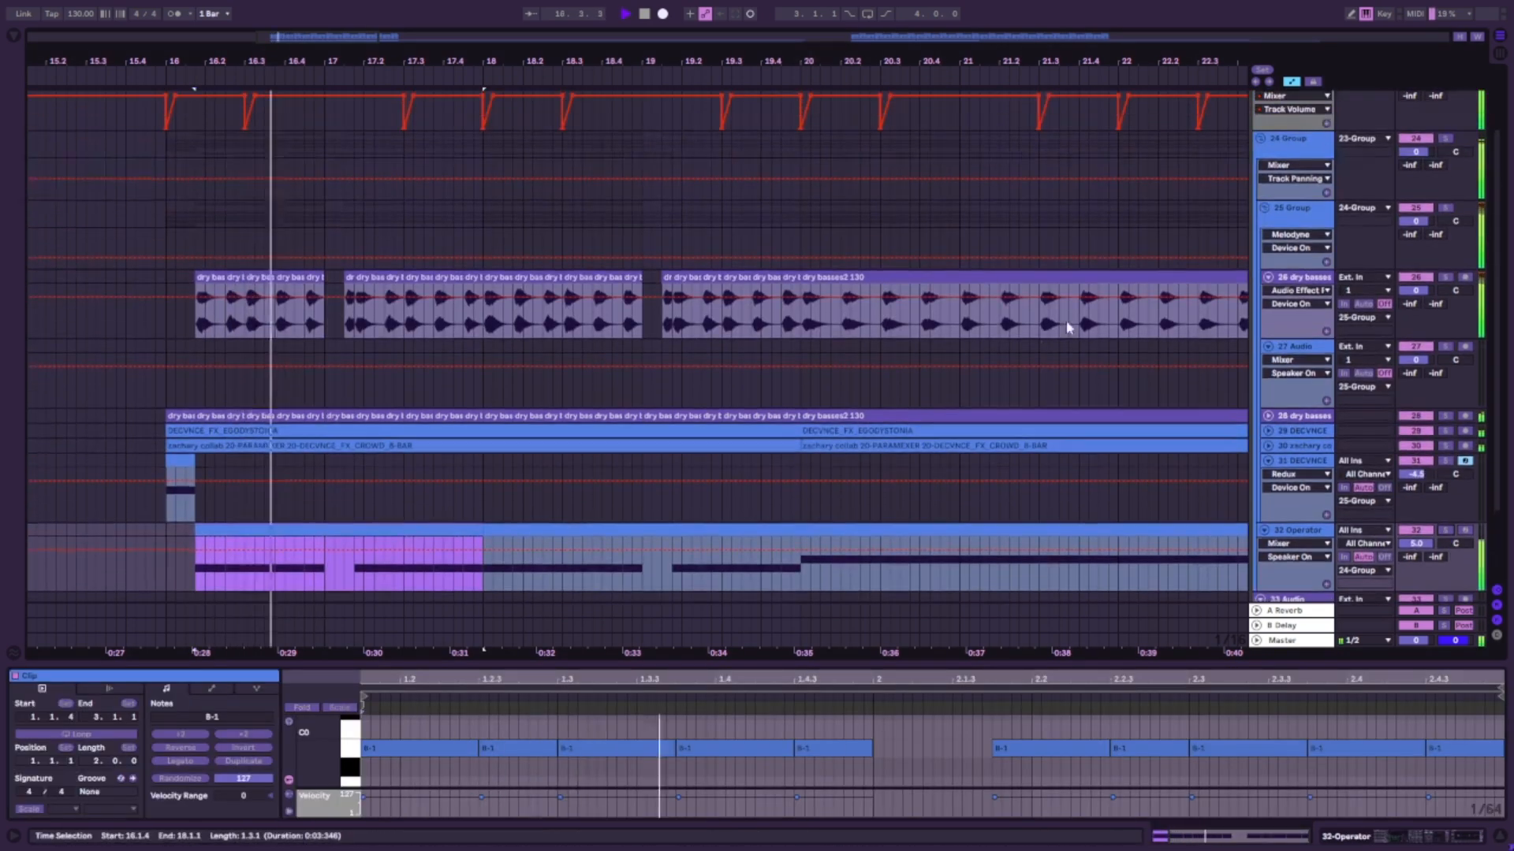
{"action": "key", "text": "space"}
{"action": "left_click", "coordinate": [1300, 157]}
{"action": "left_click", "coordinate": [26, 678]}
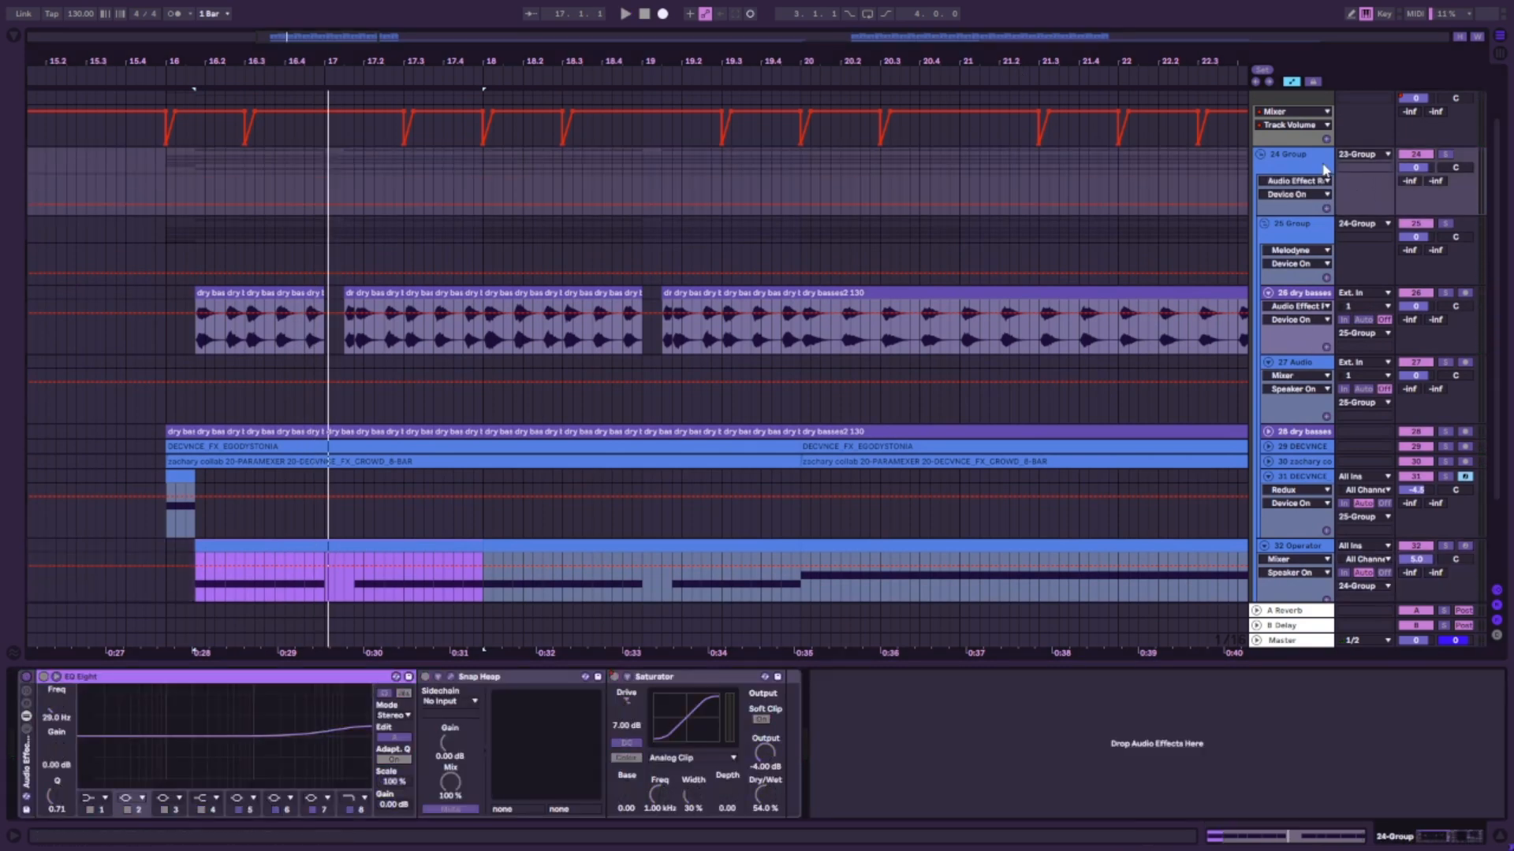
{"action": "key", "text": "space"}
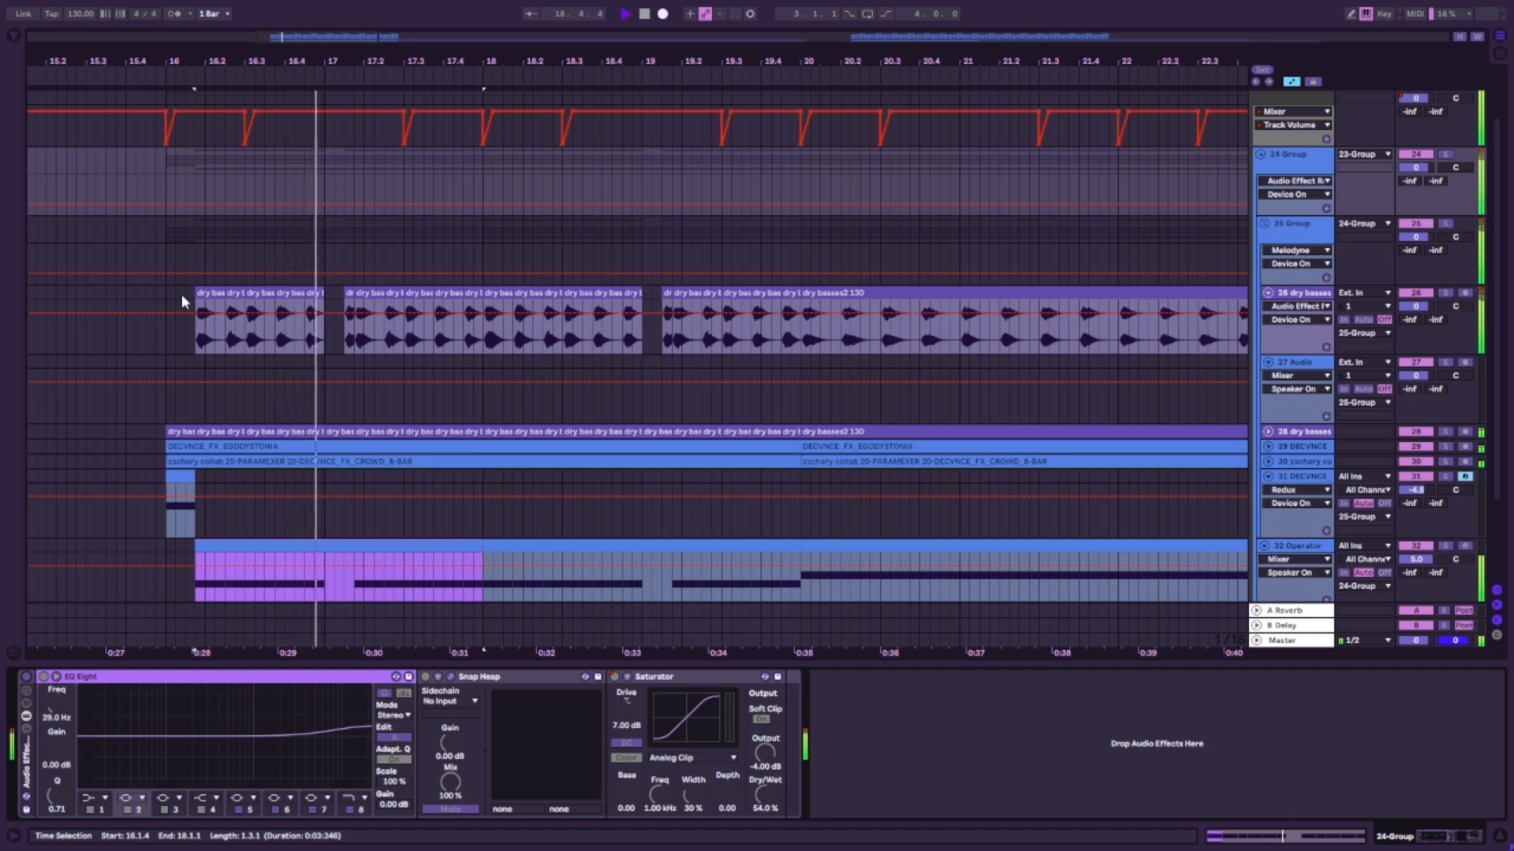
{"action": "key", "text": "space"}
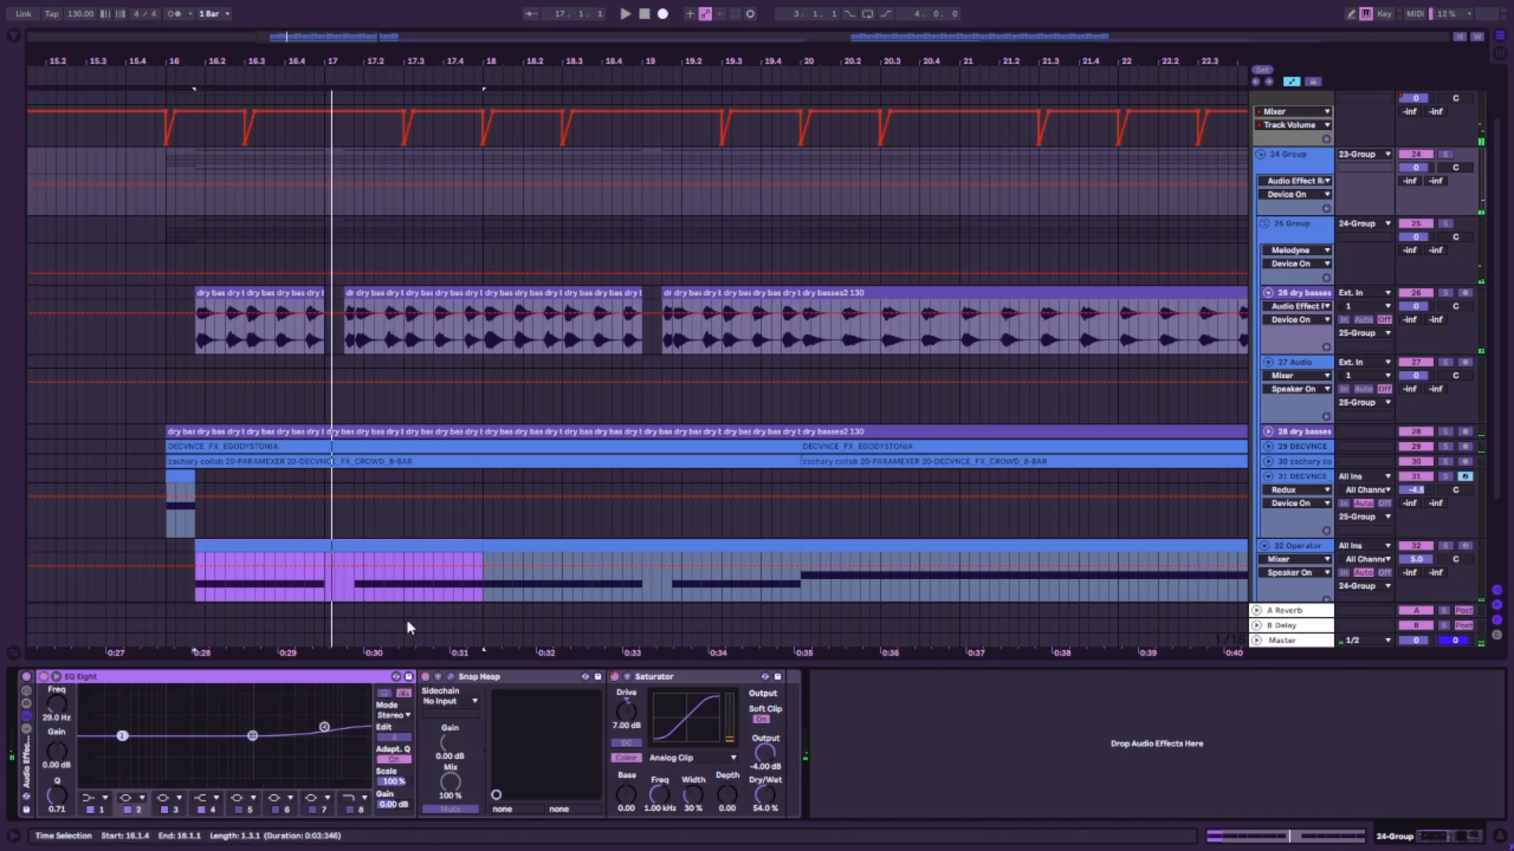
Inspect EQ Eight's band 4 on the 24 Group track and open Snap Heap to view its Faturator and Distortion modules.
{"action": "left_click", "coordinate": [325, 729]}
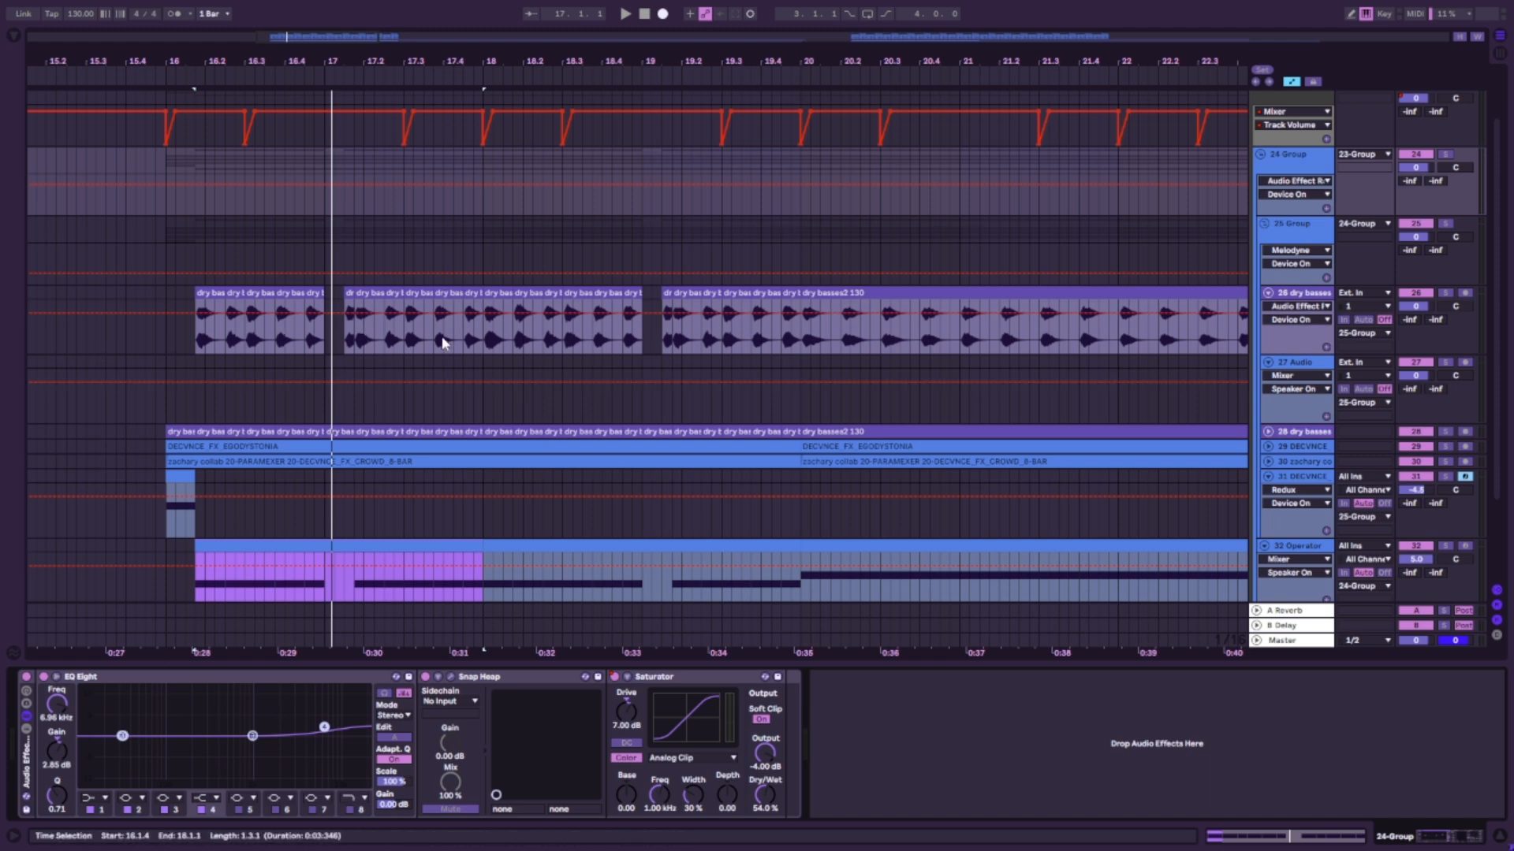
{"action": "left_click", "coordinate": [192, 342]}
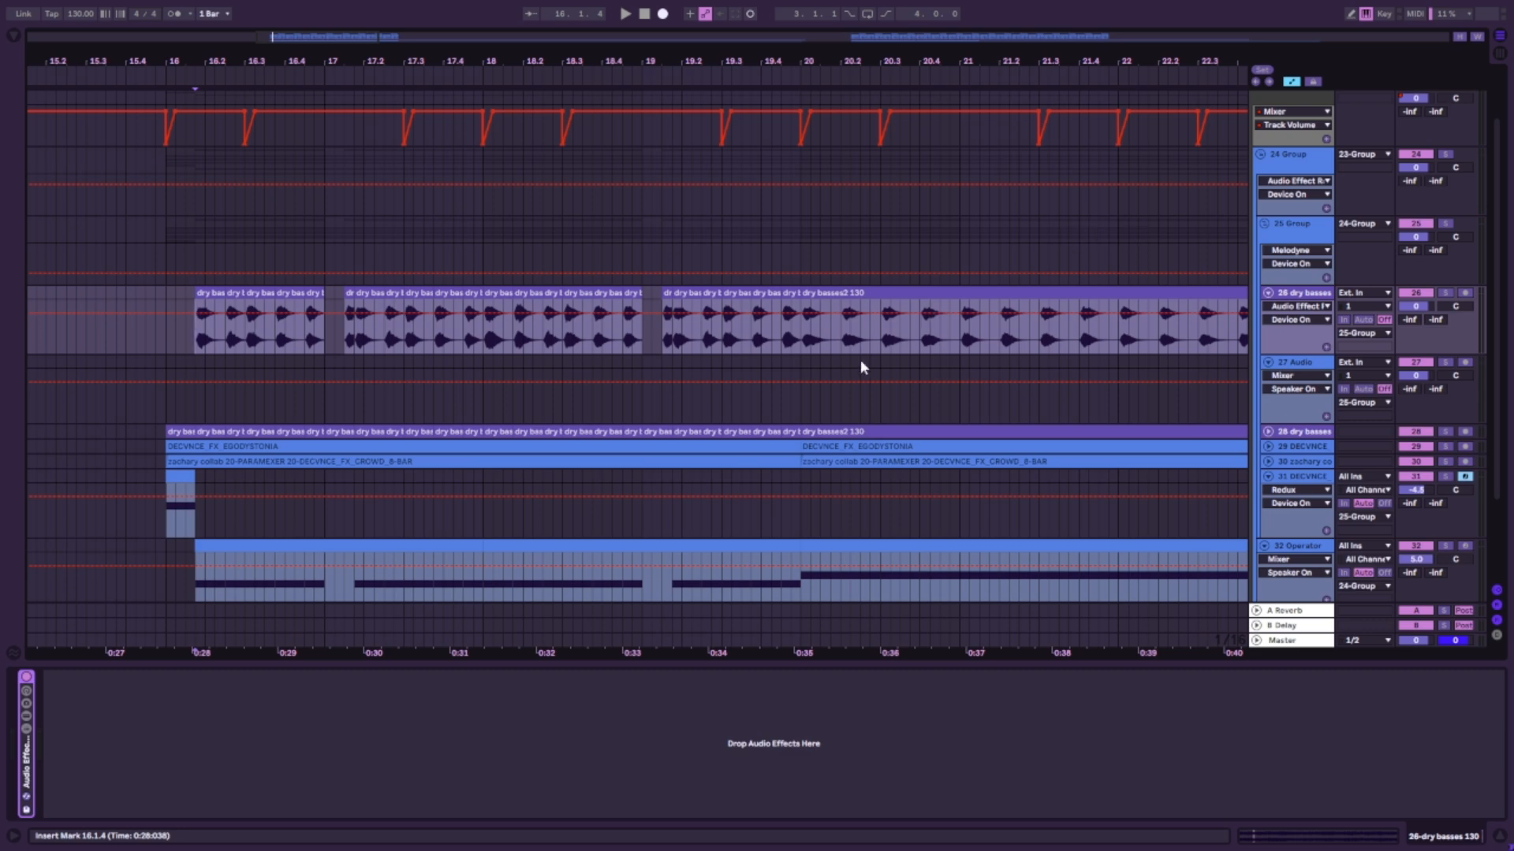
{"action": "left_click", "coordinate": [1294, 248]}
{"action": "left_click", "coordinate": [1293, 162]}
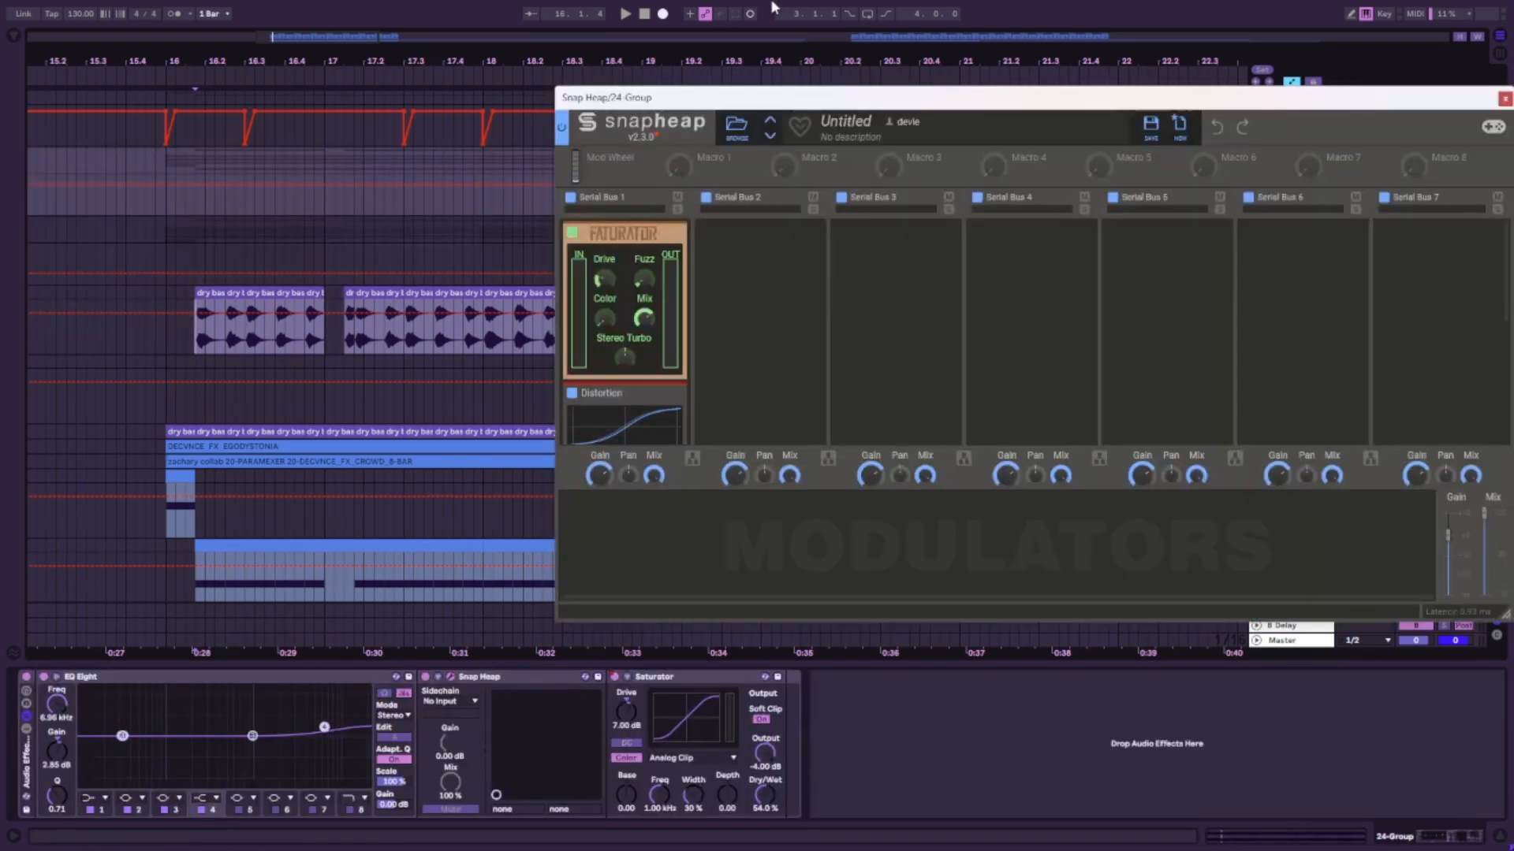
{"action": "left_click_drag", "start_coordinate": [734, 98], "coordinate": [274, 145]}
{"action": "scroll", "coordinate": [146, 355], "scroll_direction": "down", "scroll_amount": 4}
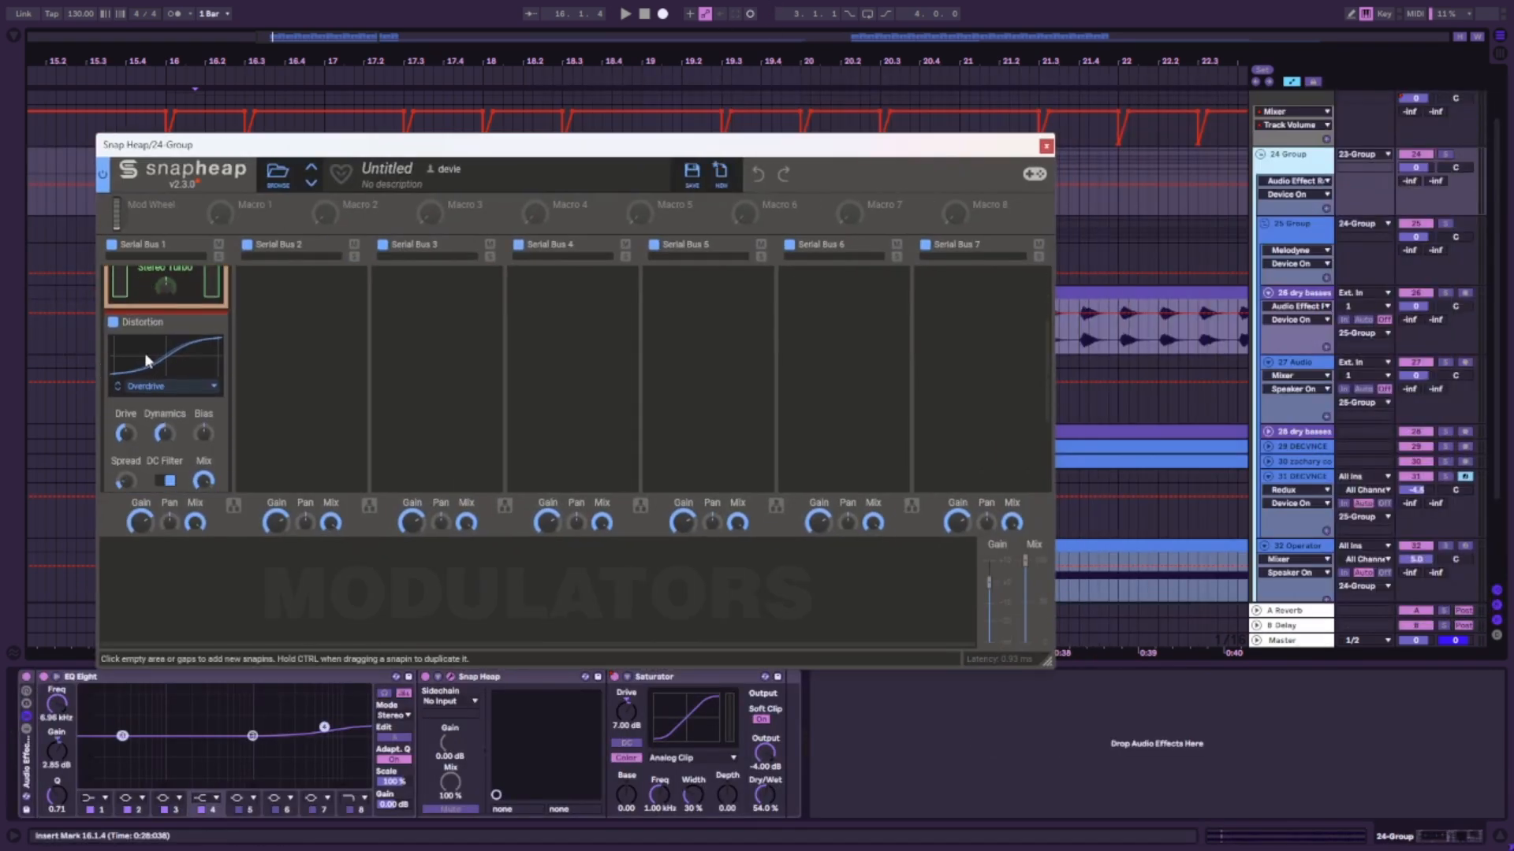
Examine the Faturator and Distortion modules in the 24 Group's Snap Heap and close the plugin window.
{"action": "scroll", "coordinate": [167, 385], "scroll_direction": "up", "scroll_amount": 4}
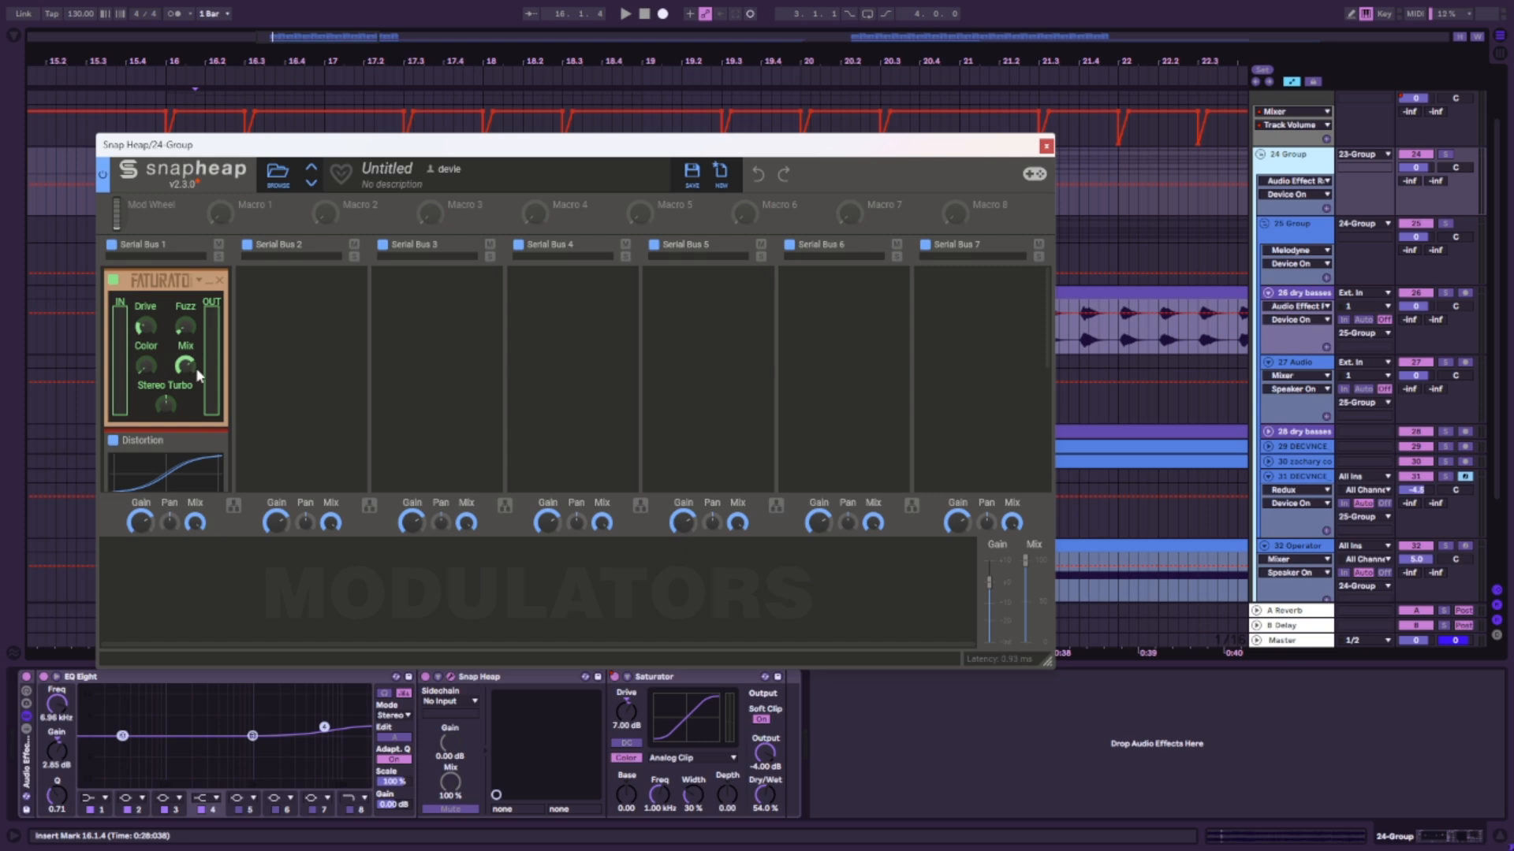
{"action": "scroll", "coordinate": [198, 375], "scroll_direction": "down", "scroll_amount": 4}
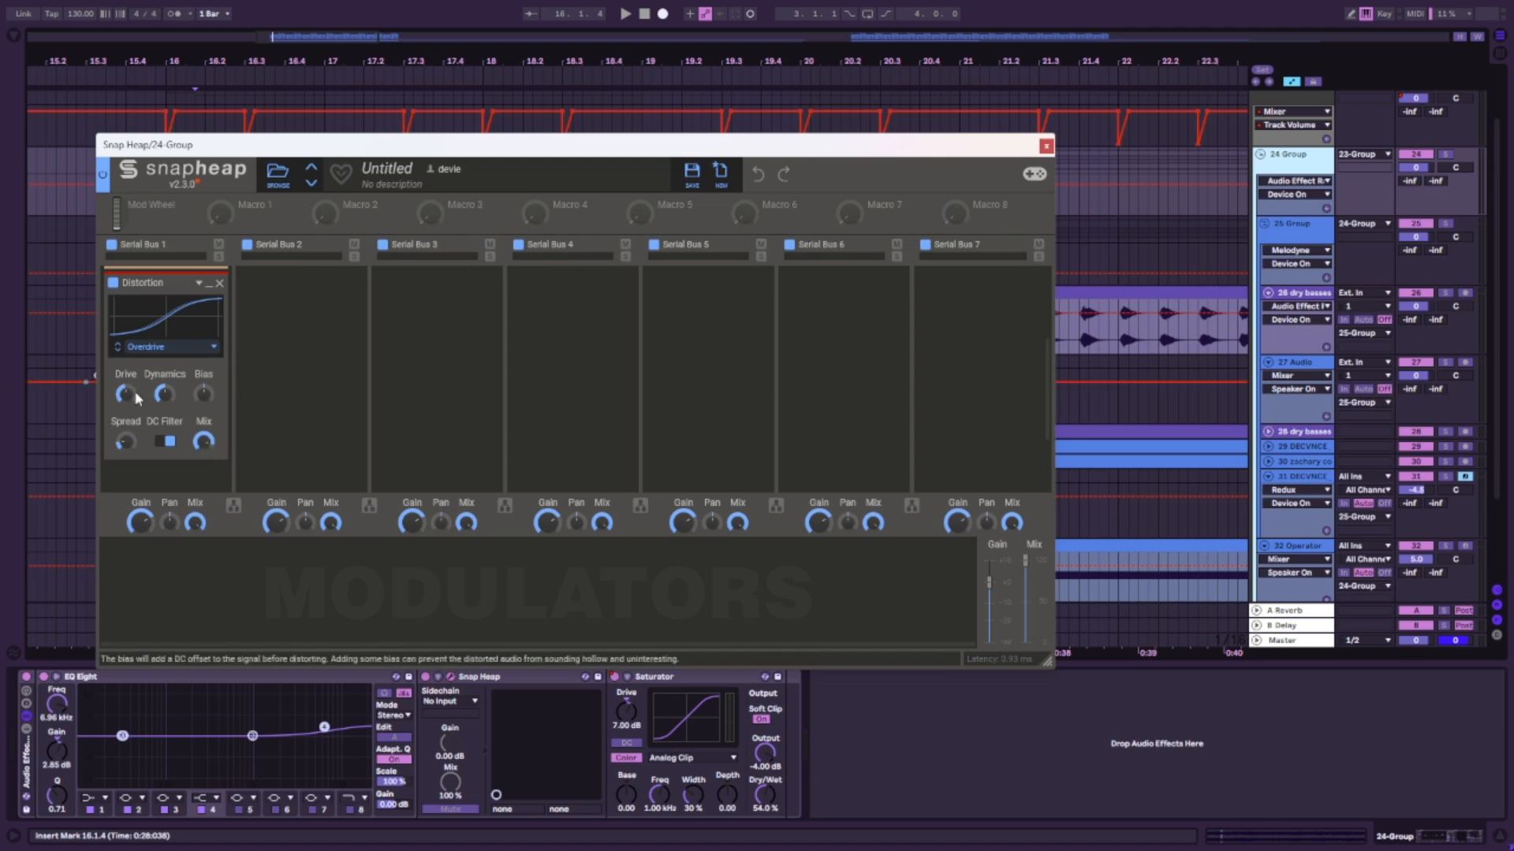
{"action": "left_click", "coordinate": [1046, 146]}
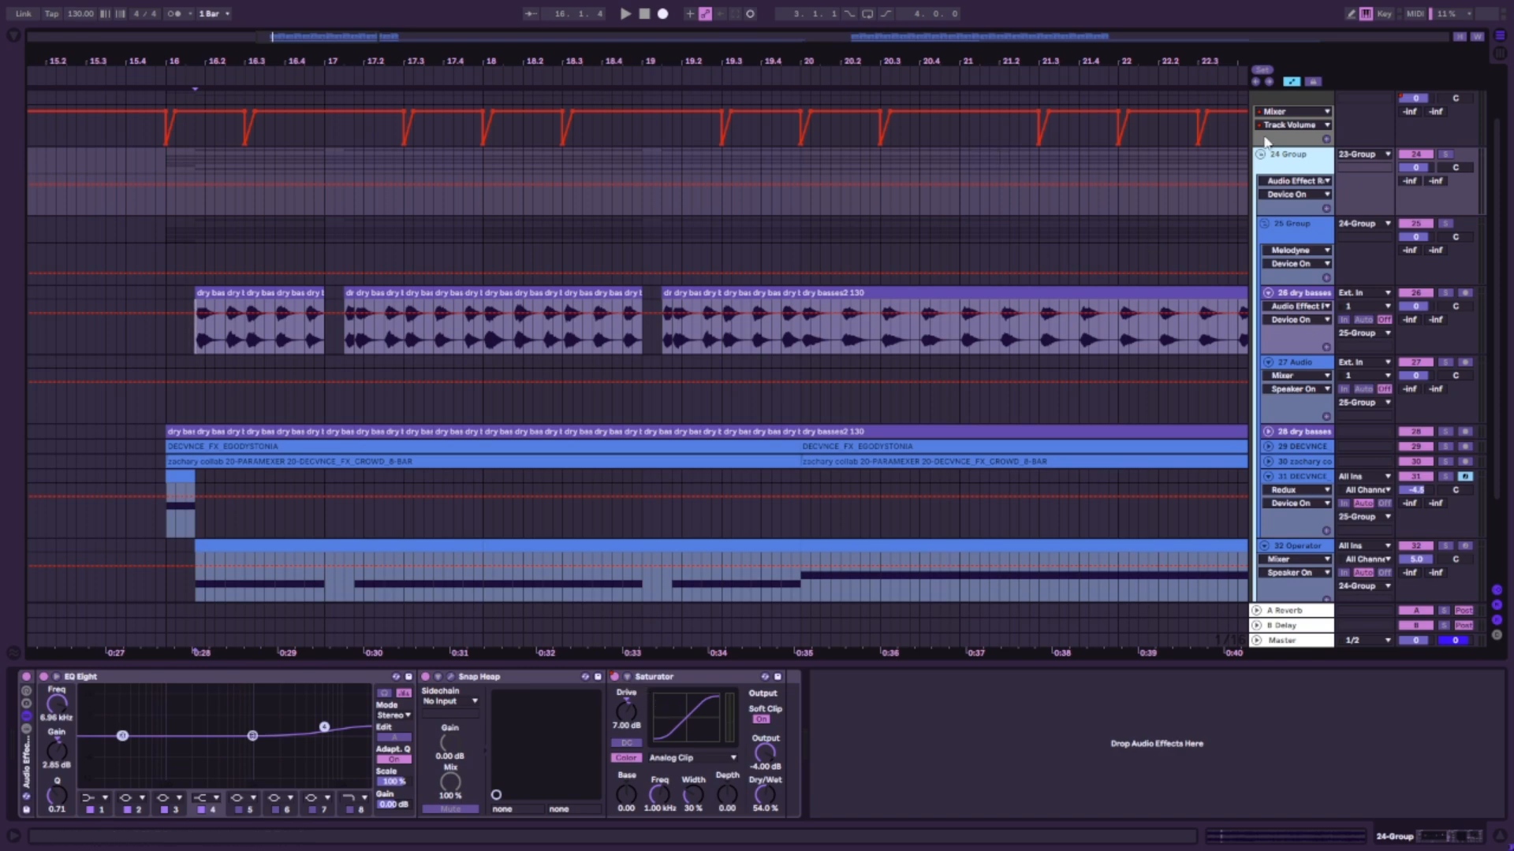
Show the Saturator's Drive automation lane on the 24 Group track.
{"action": "left_click", "coordinate": [1287, 189]}
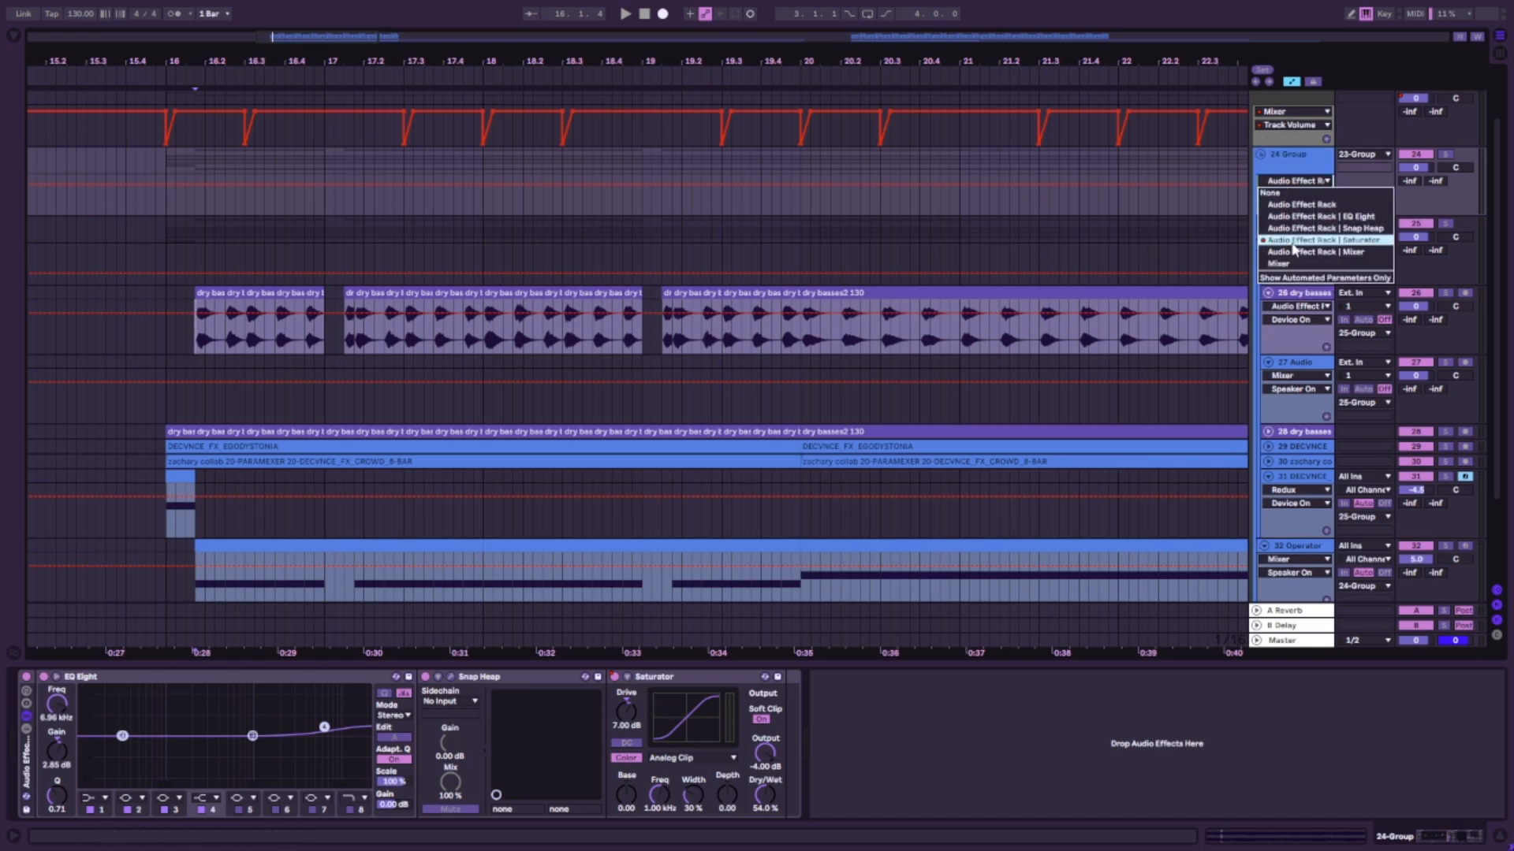
{"action": "left_click", "coordinate": [1285, 208]}
{"action": "left_click", "coordinate": [1283, 195]}
{"action": "left_click", "coordinate": [1281, 206]}
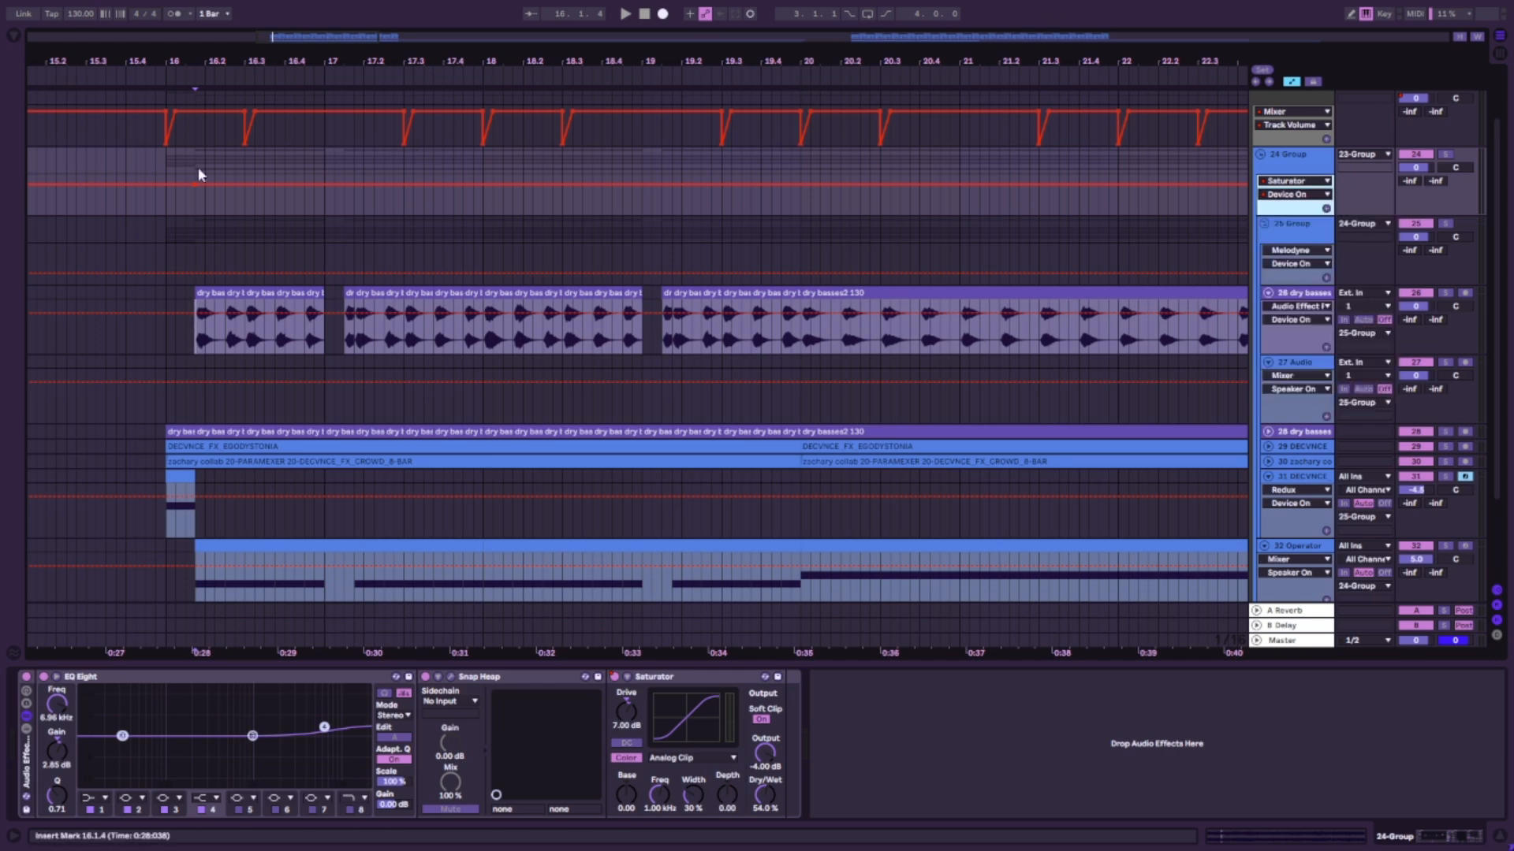
{"action": "left_click_drag", "start_coordinate": [185, 211], "coordinate": [215, 217]}
{"action": "key", "text": "ctrl+t"}
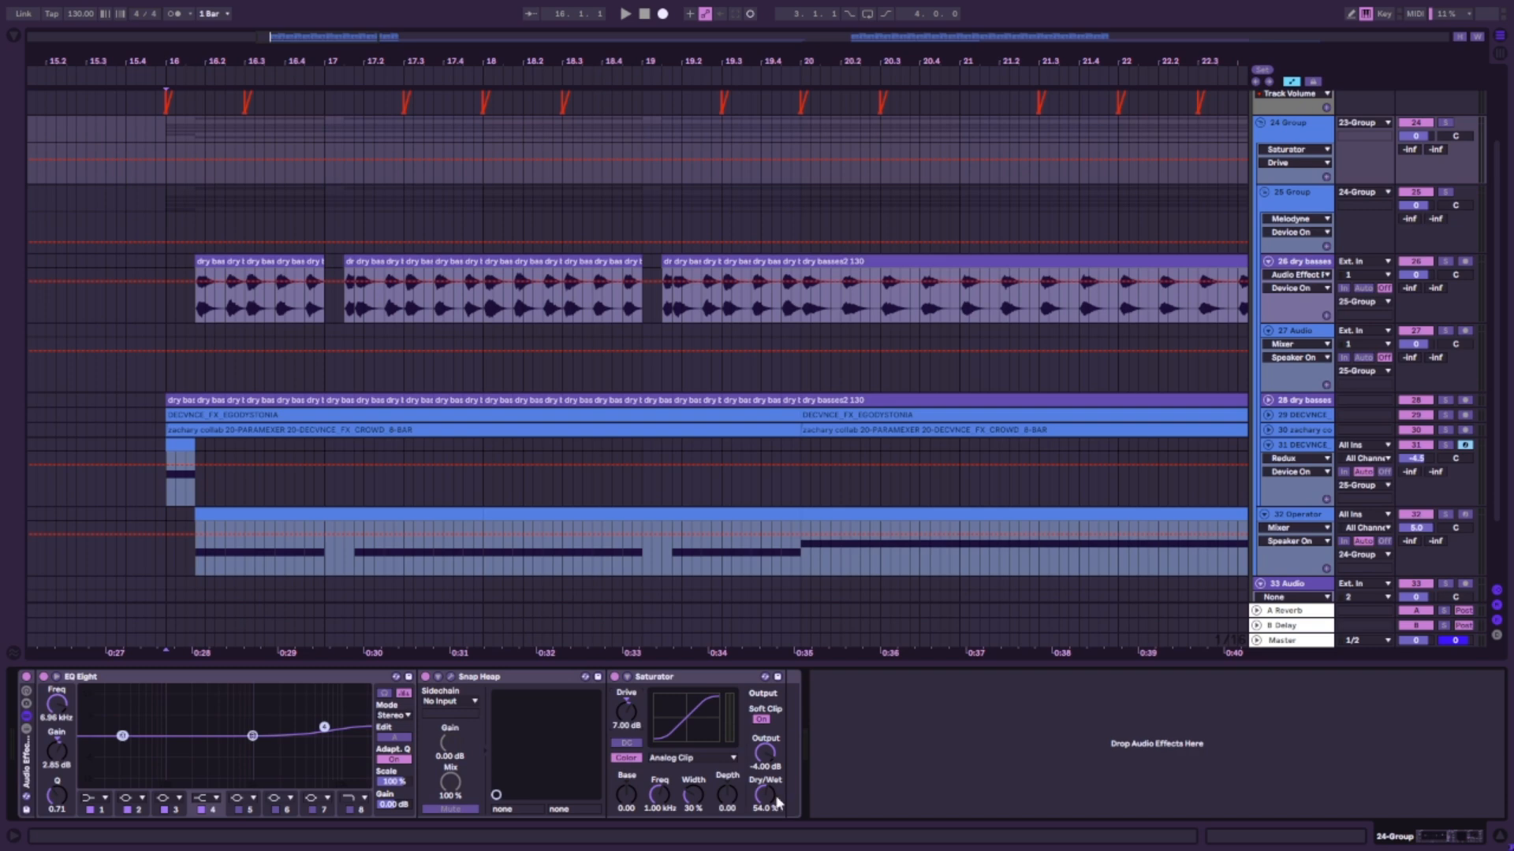
Compare playback with the 33 Group effect rack bypassed and re-enabled, and view the first chain of its nested Audio Effect Rack with Snap Heap folded.
{"action": "scroll", "coordinate": [1181, 418], "scroll_direction": "up", "scroll_amount": 3}
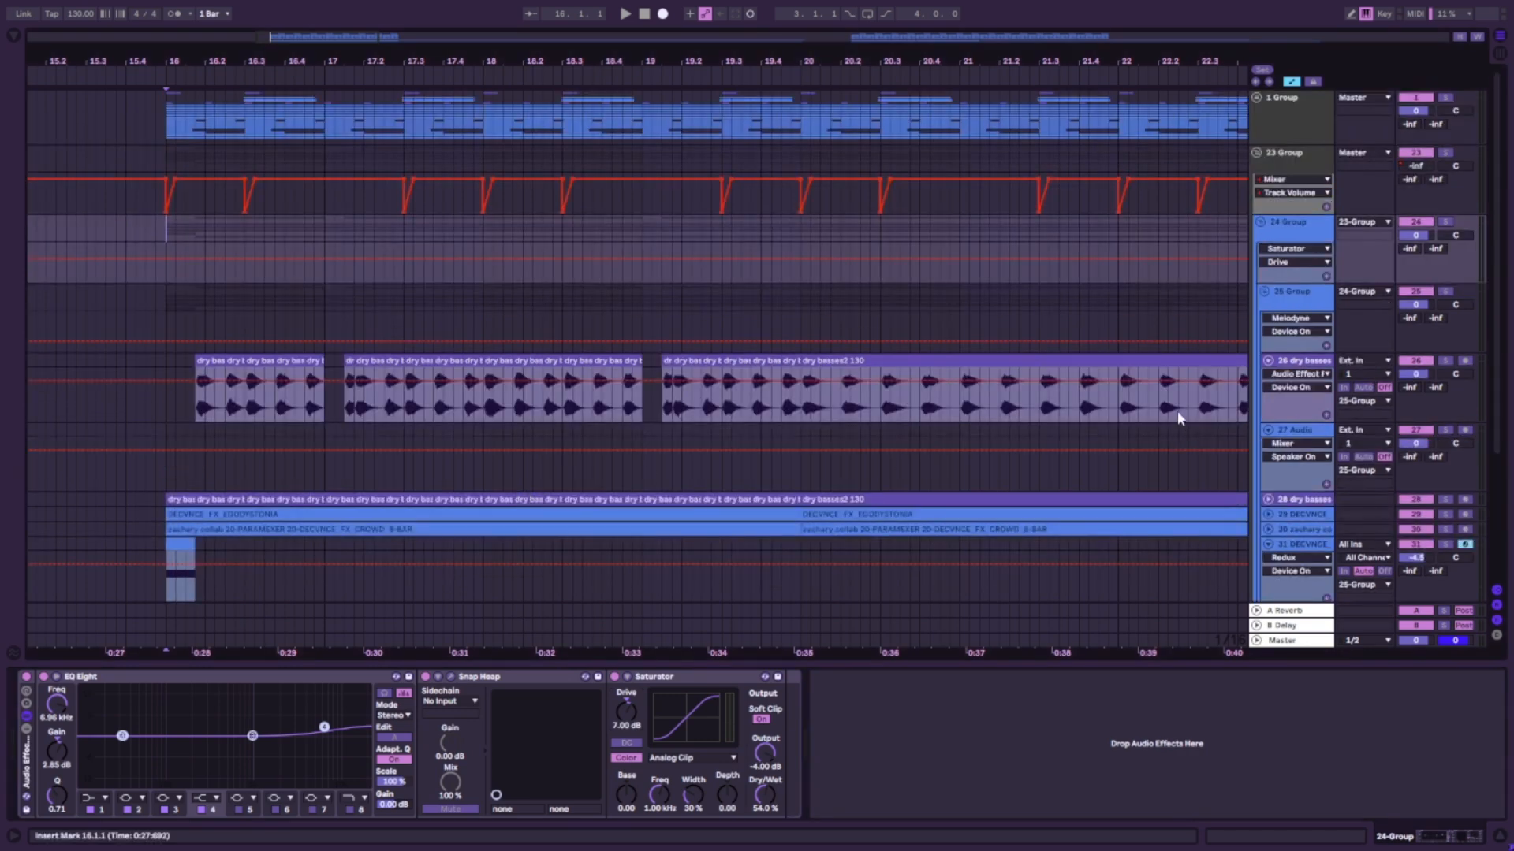
{"action": "left_click", "coordinate": [1293, 157]}
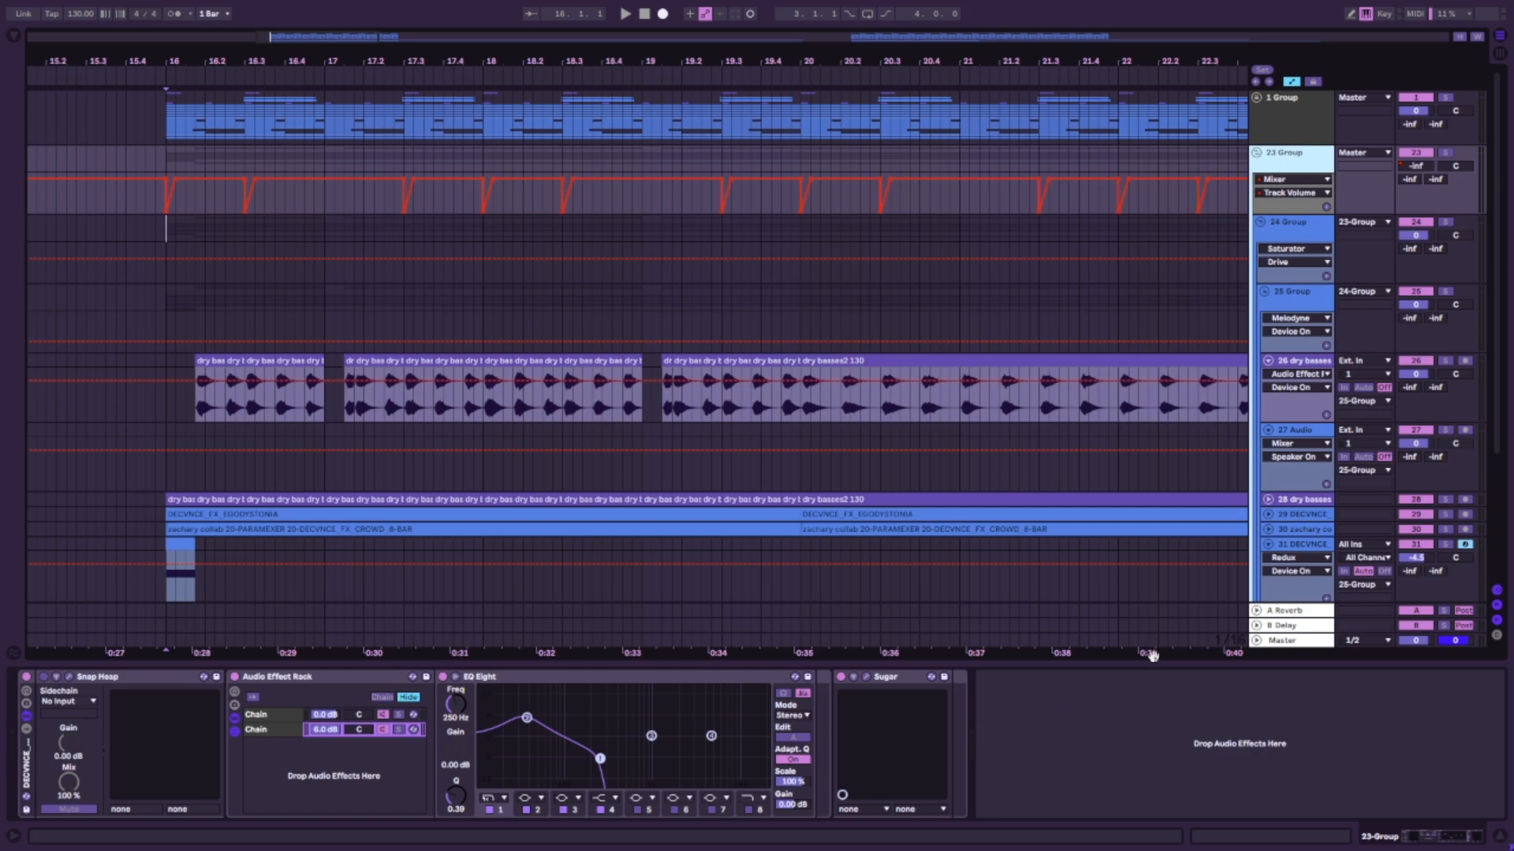
{"action": "left_click", "coordinate": [26, 758]}
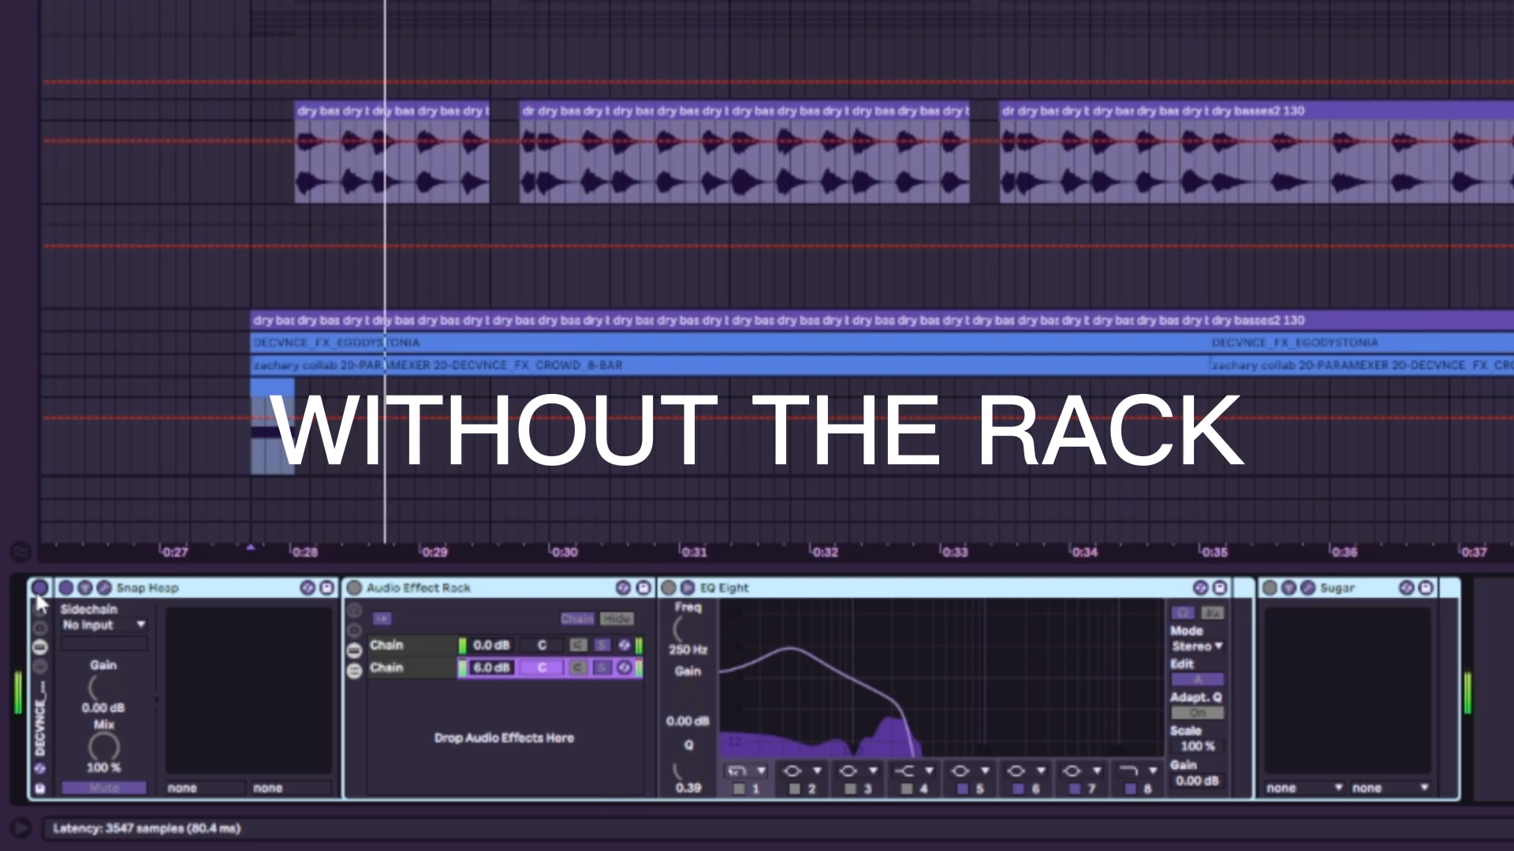
{"action": "left_click", "coordinate": [39, 588]}
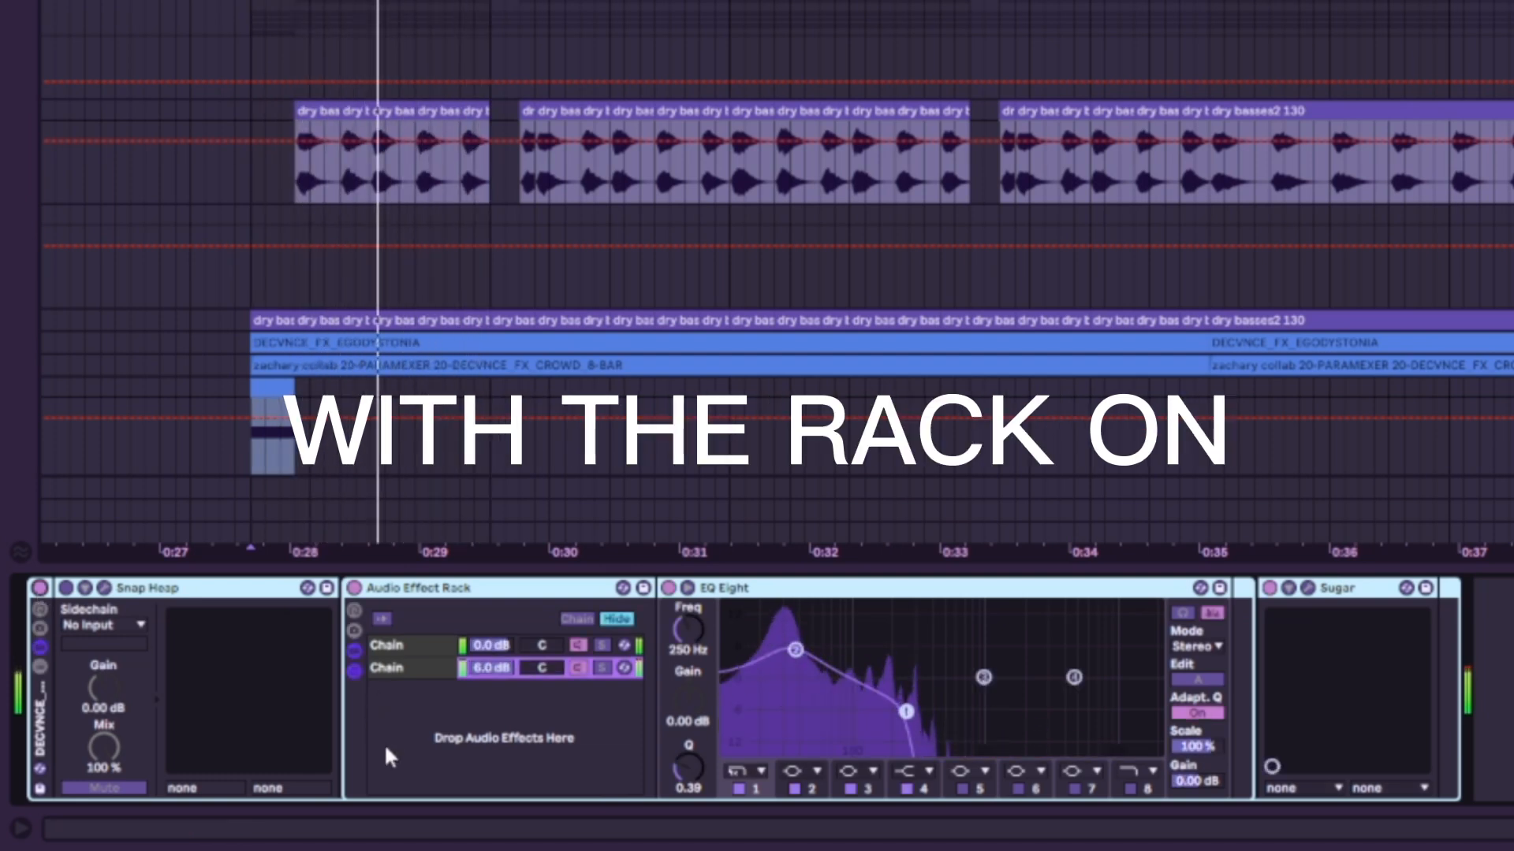
{"action": "key", "text": "space"}
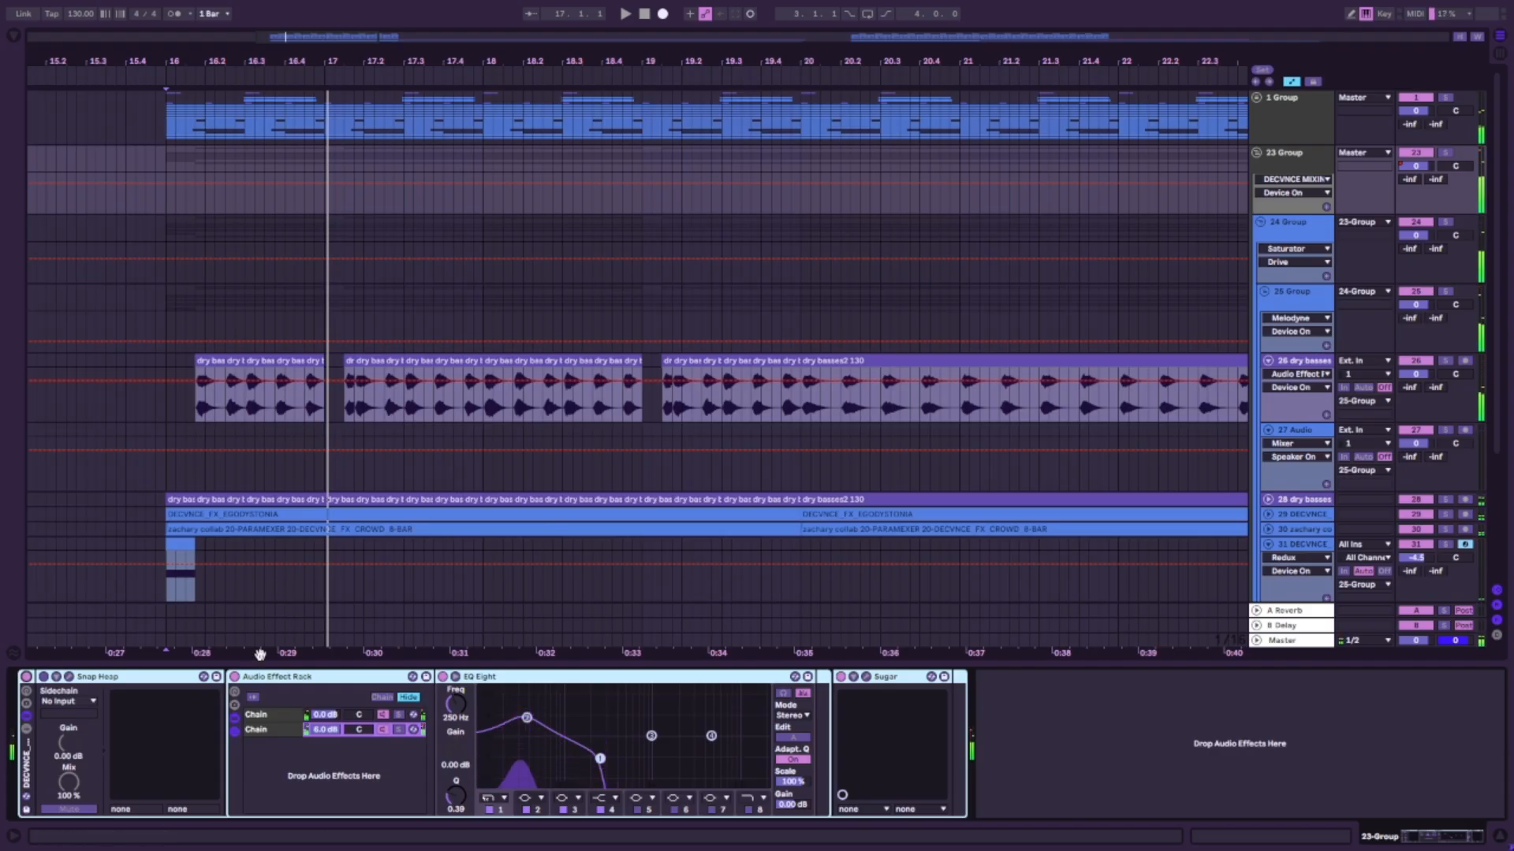
{"action": "left_click", "coordinate": [253, 714]}
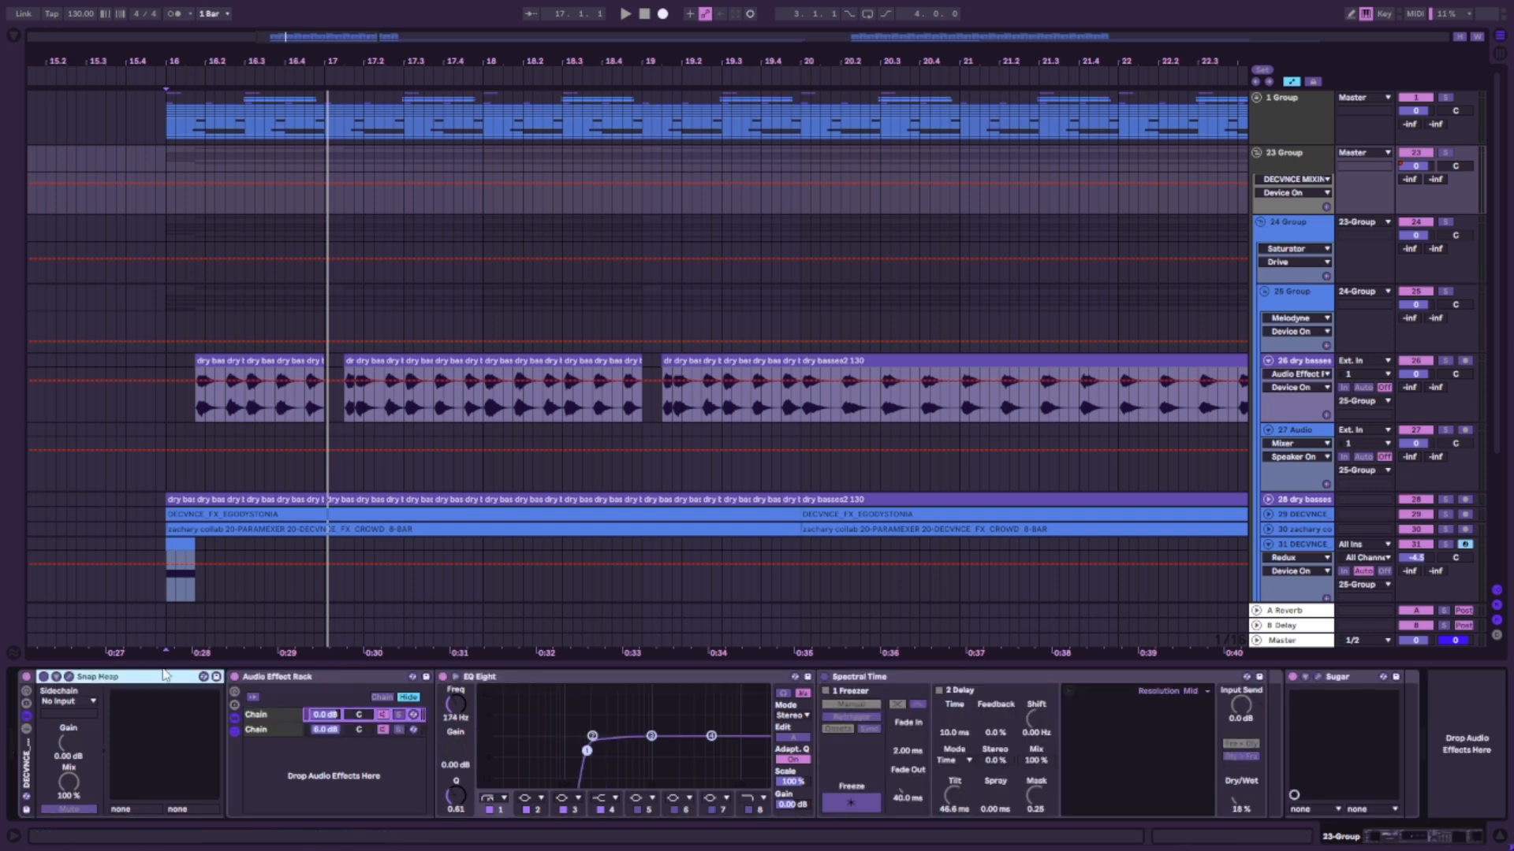
{"action": "double_click", "coordinate": [100, 678]}
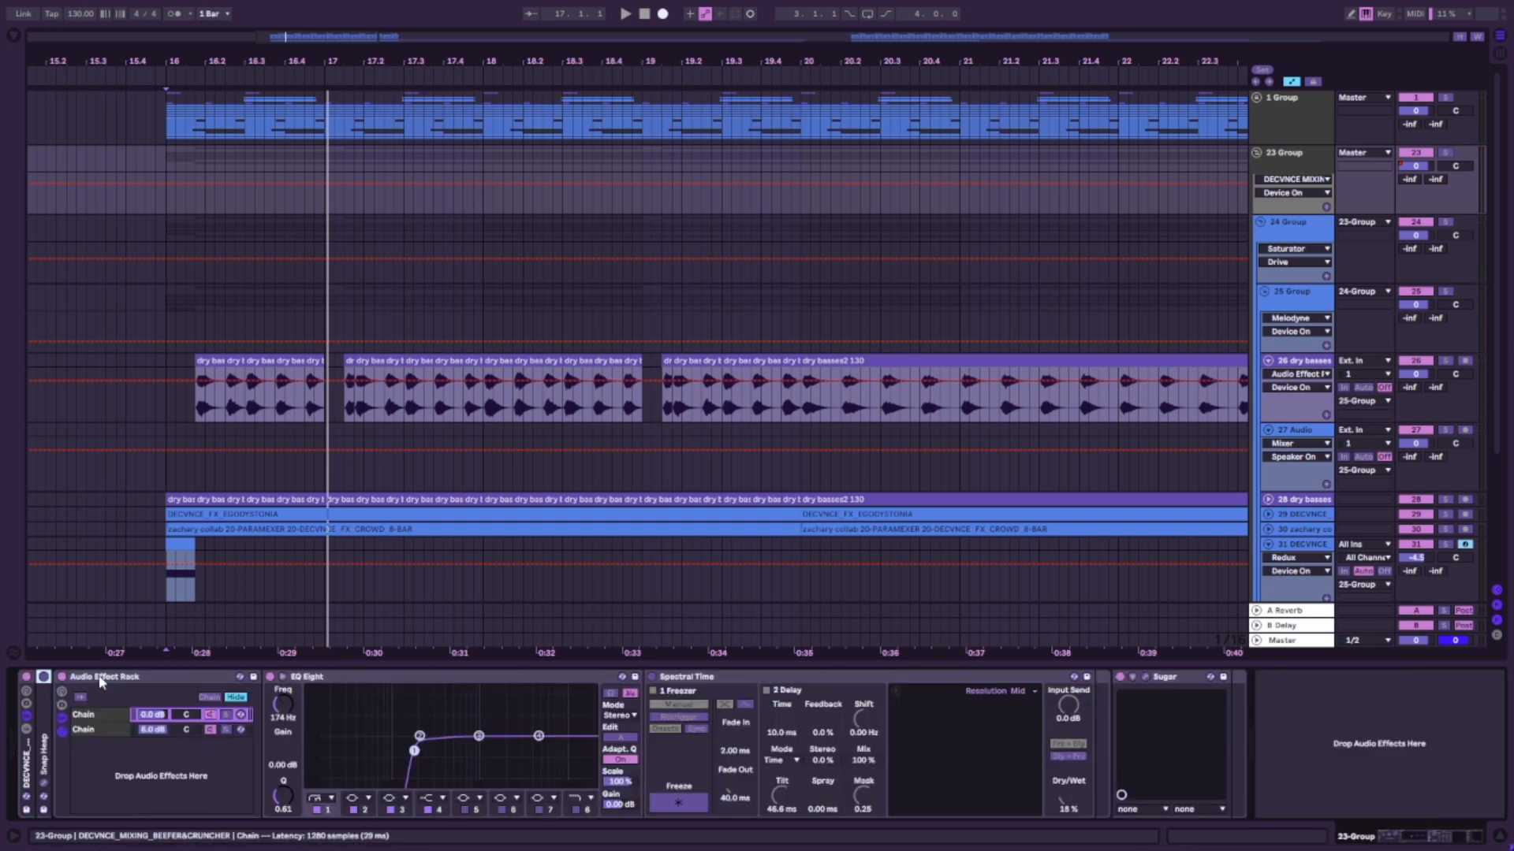
Place the insert mark at 16.1.3 and solo the 26 dry basses track.
{"action": "left_click", "coordinate": [187, 372]}
{"action": "scroll", "coordinate": [211, 360], "scroll_direction": "down", "scroll_amount": 1}
{"action": "left_click", "coordinate": [1313, 303]}
{"action": "left_click", "coordinate": [1305, 314]}
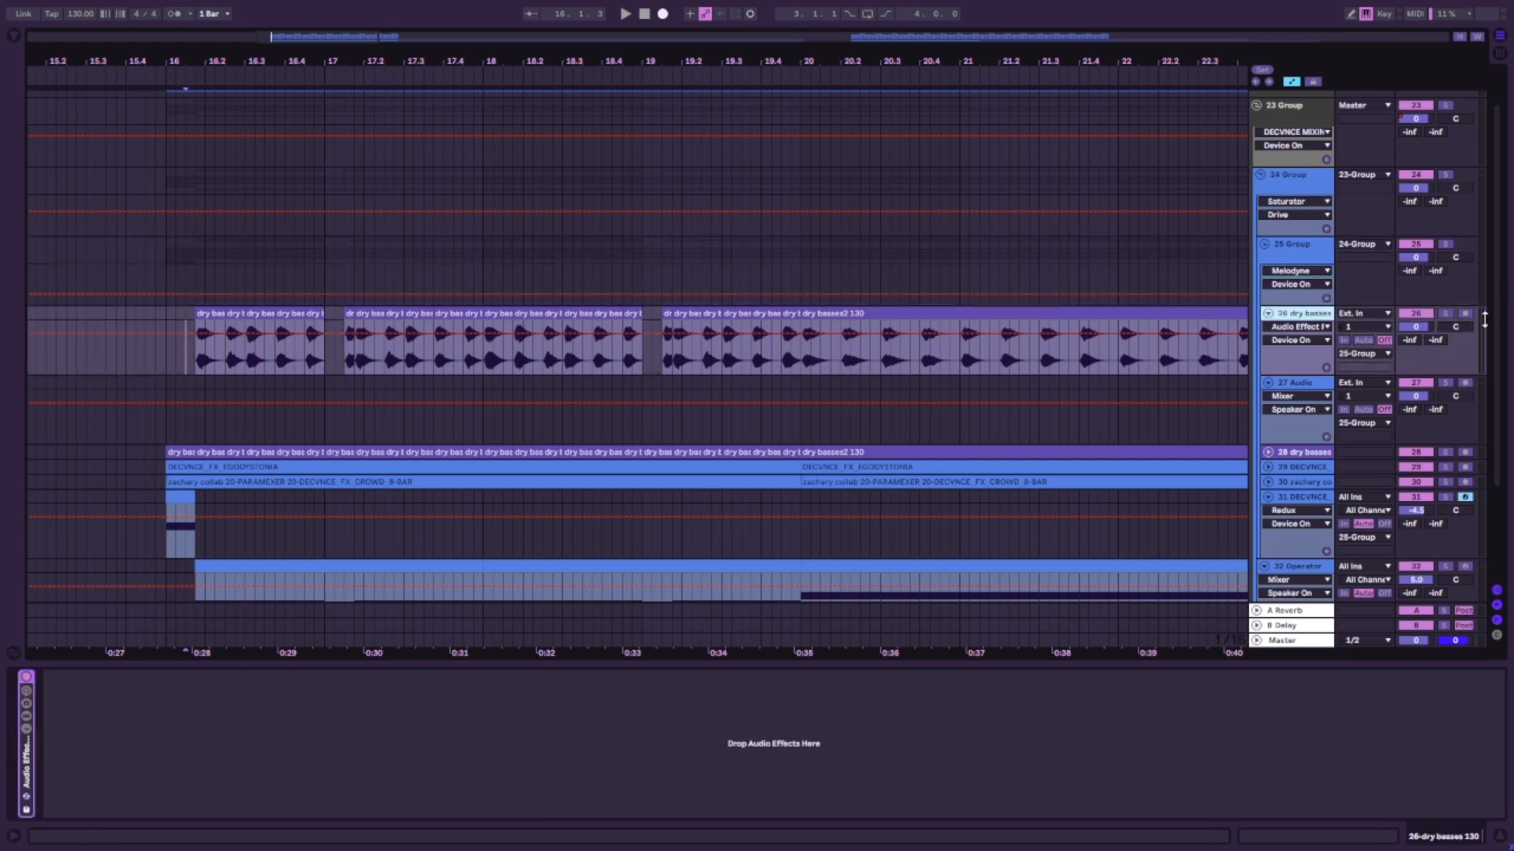
{"action": "left_click", "coordinate": [1445, 313]}
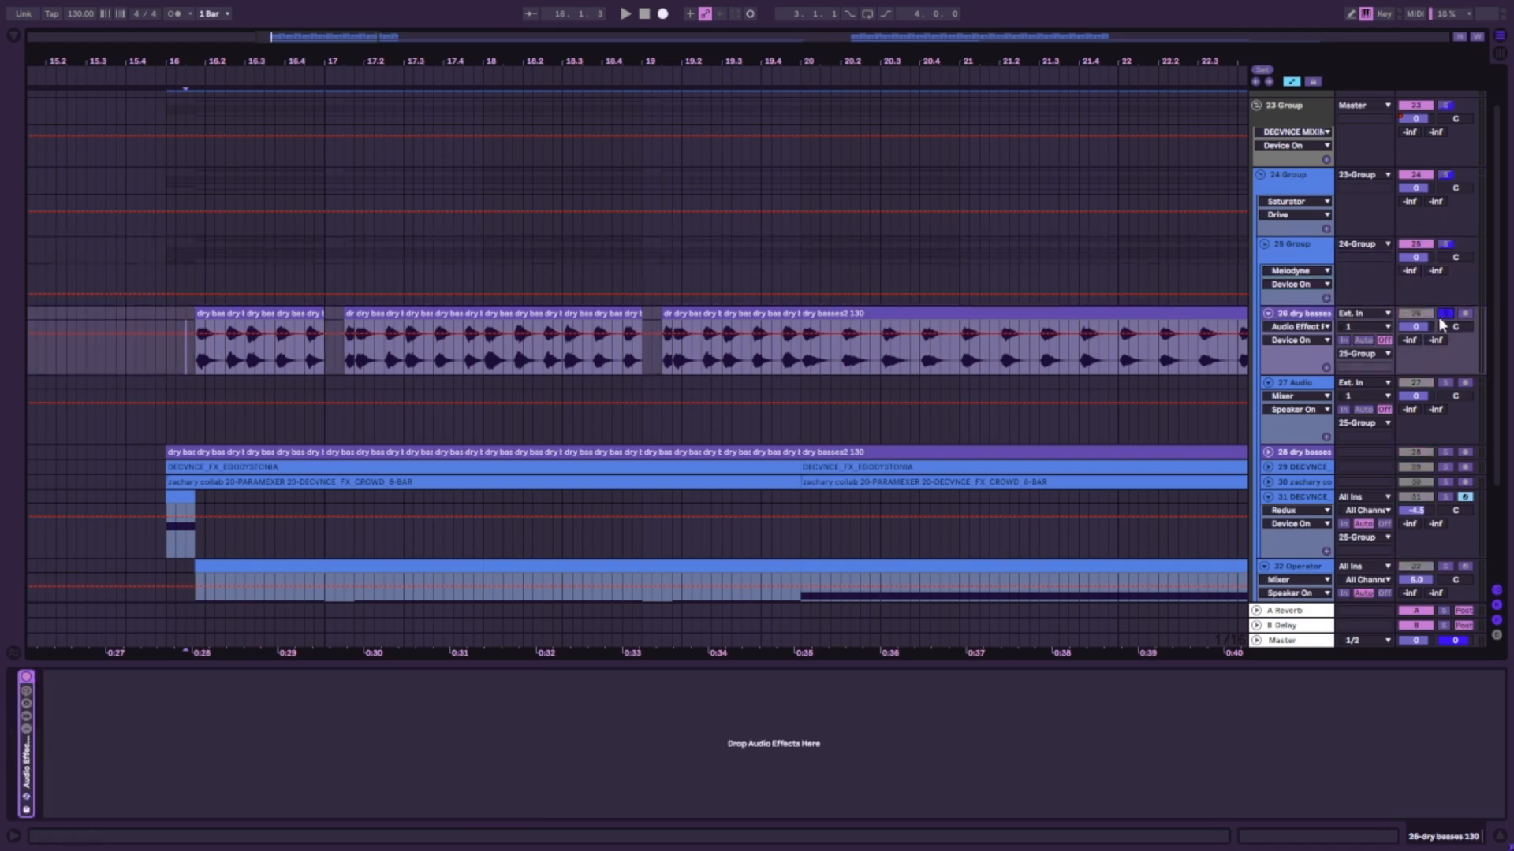
Bypass the devices in the 26 dry basses rack, folding all but Redux, and play the dry bass from 16.1.3.
{"action": "double_click", "coordinate": [28, 790]}
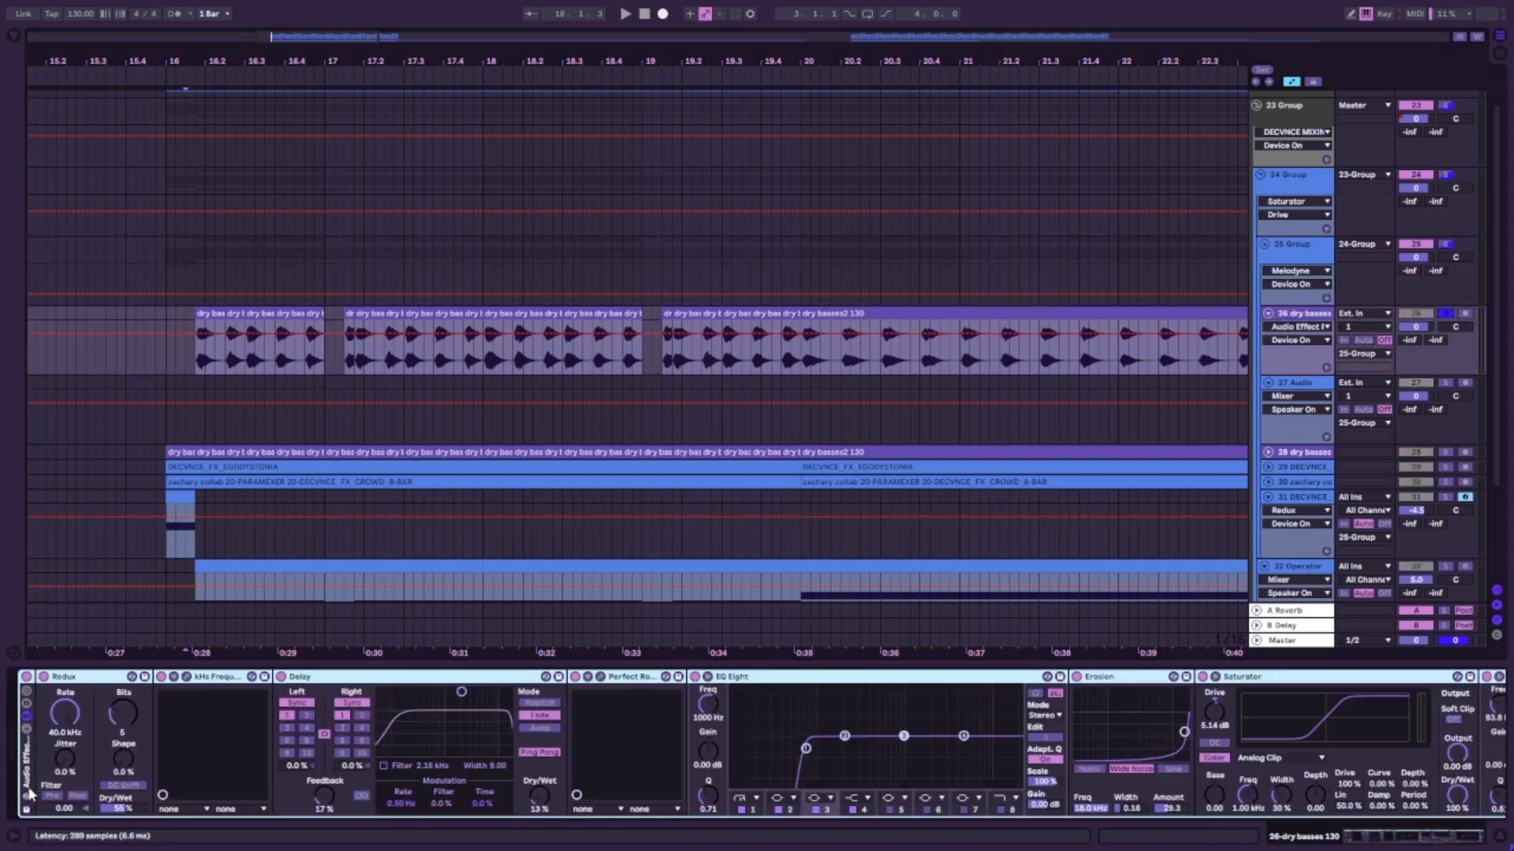
{"action": "double_click", "coordinate": [93, 680], "text": "alt"}
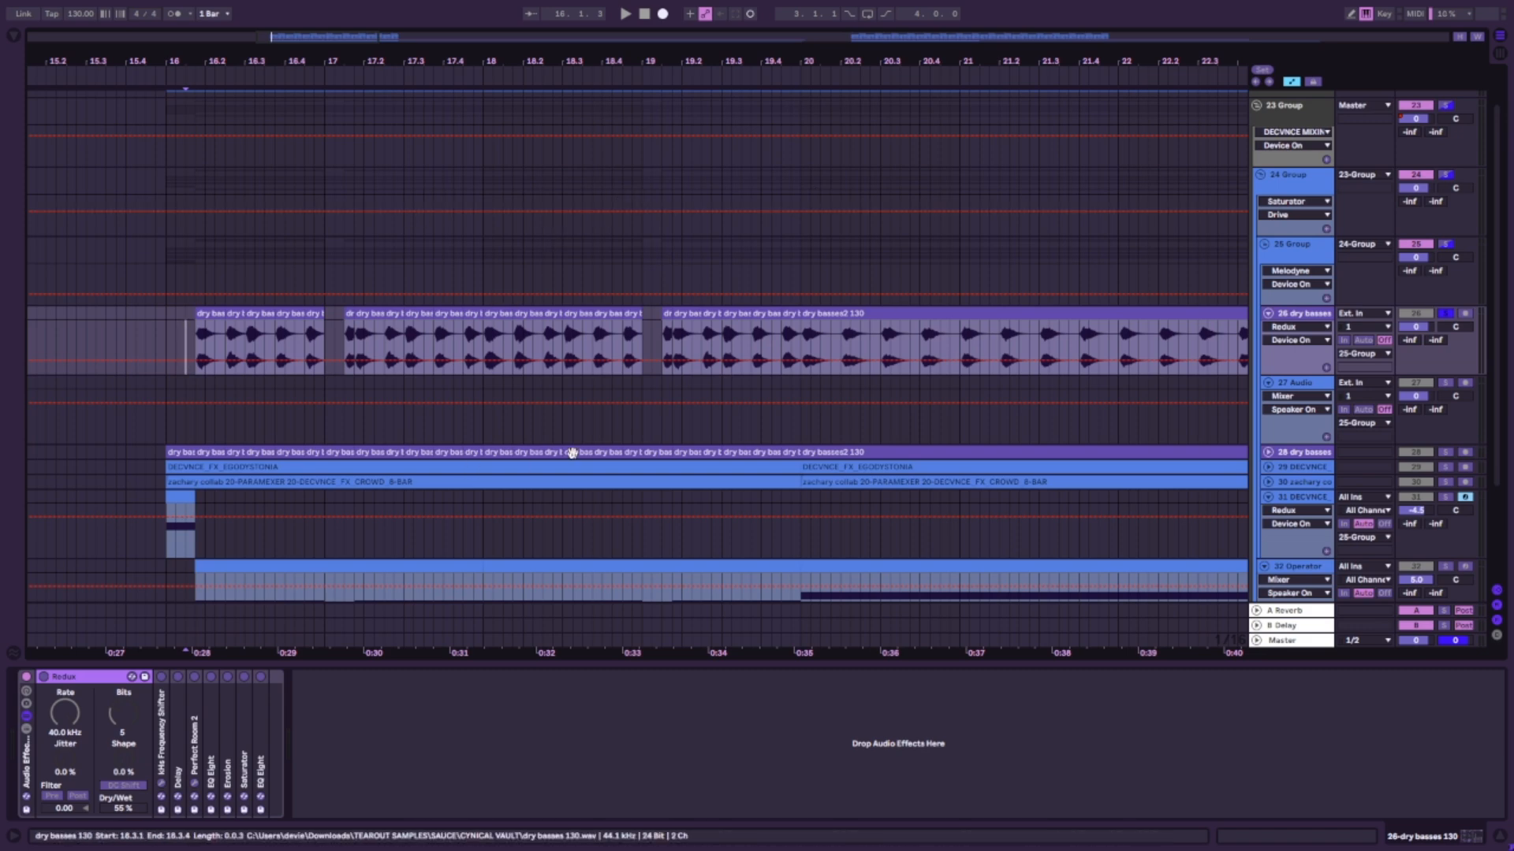
{"action": "key", "text": "space"}
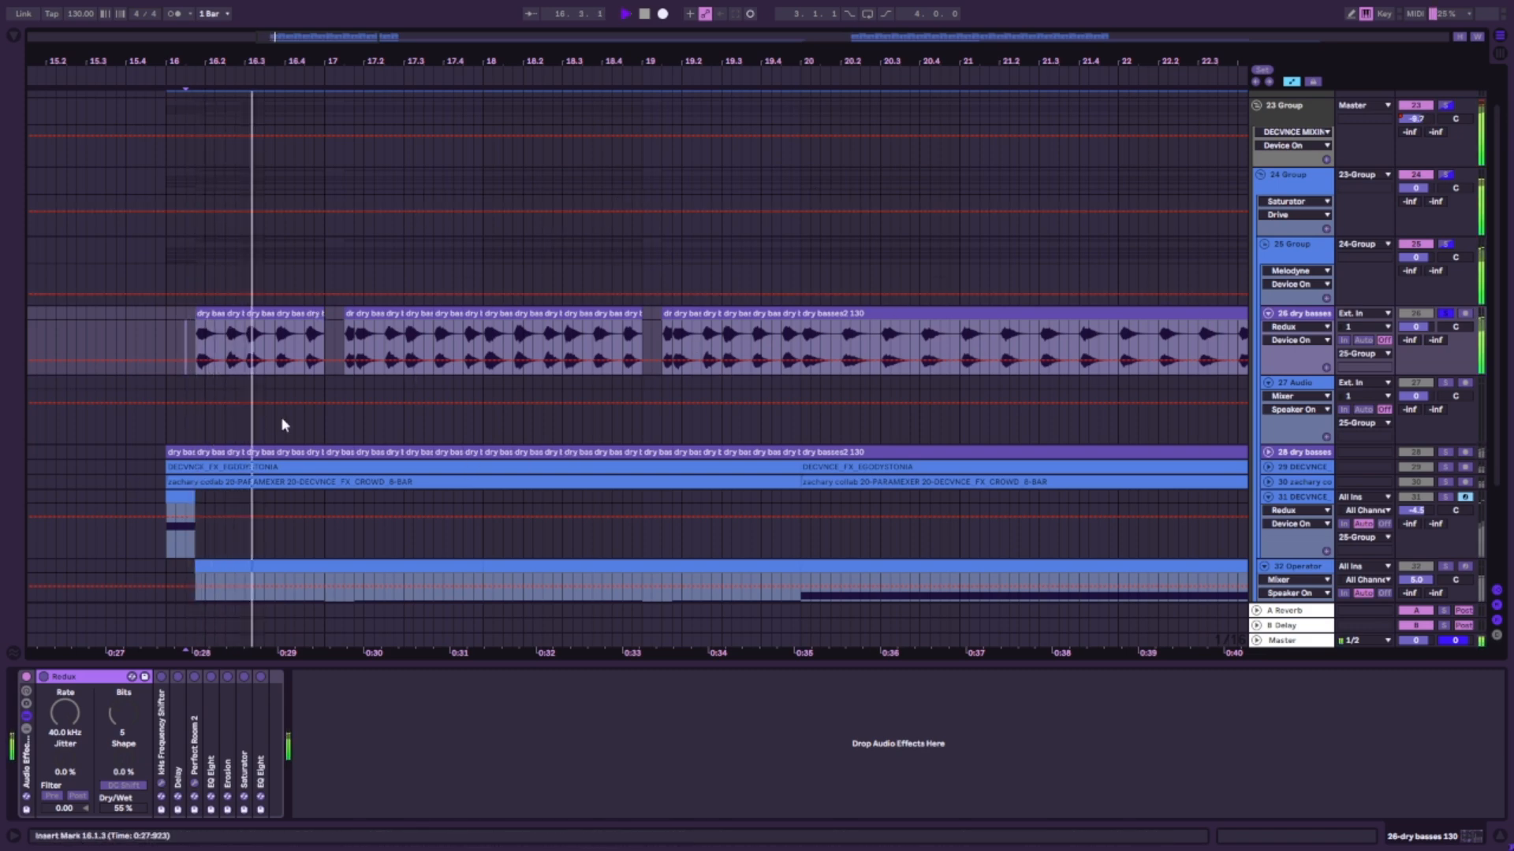
{"action": "key", "text": "space"}
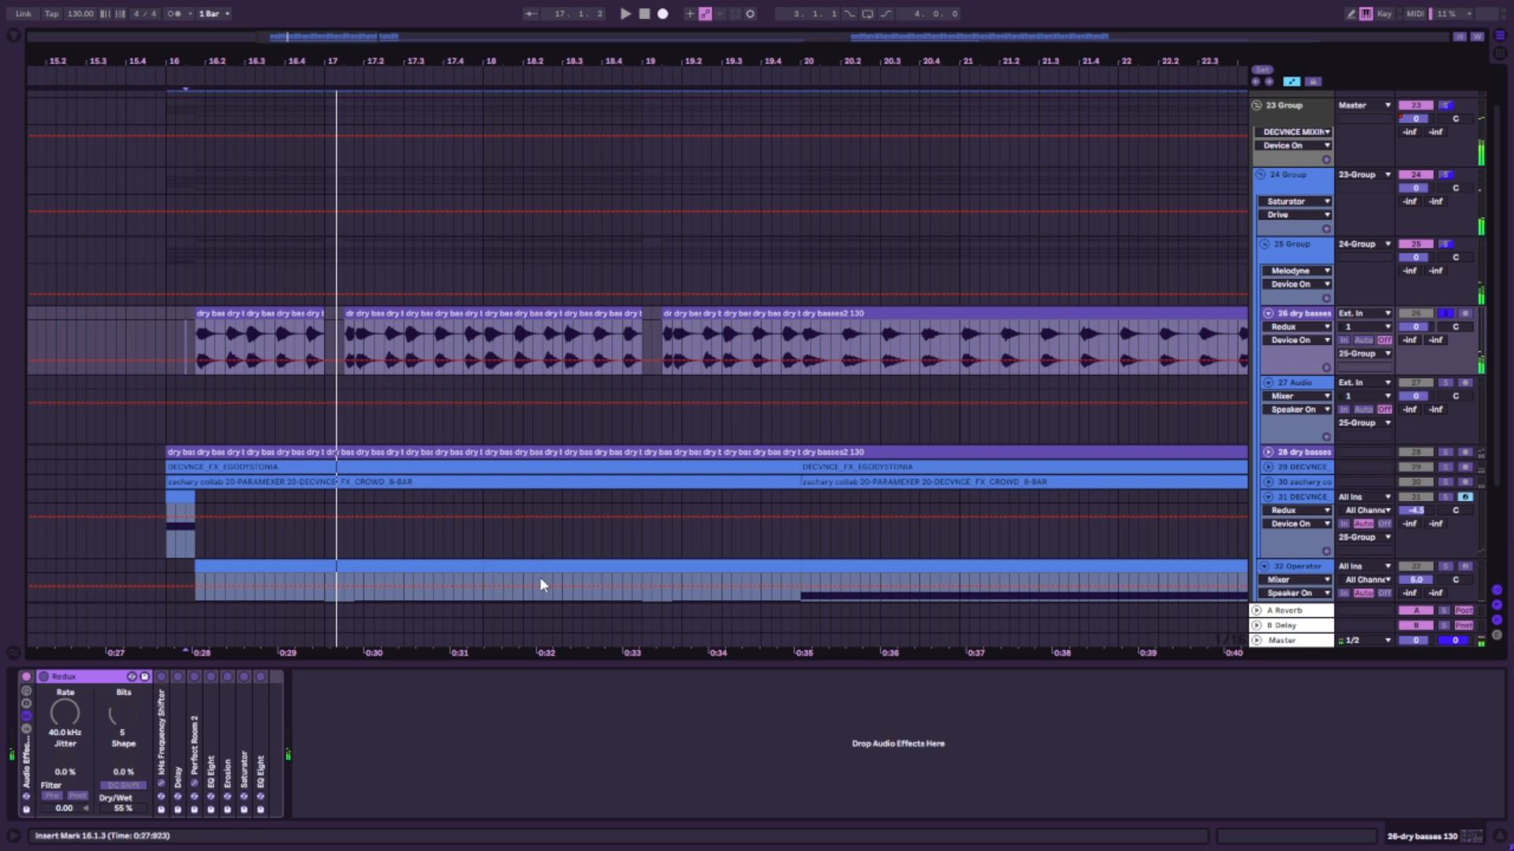
Enable Redux on 26 dry basses, check its Bits and Dry/Wet settings, and play the bass through it.
{"action": "left_click", "coordinate": [42, 679]}
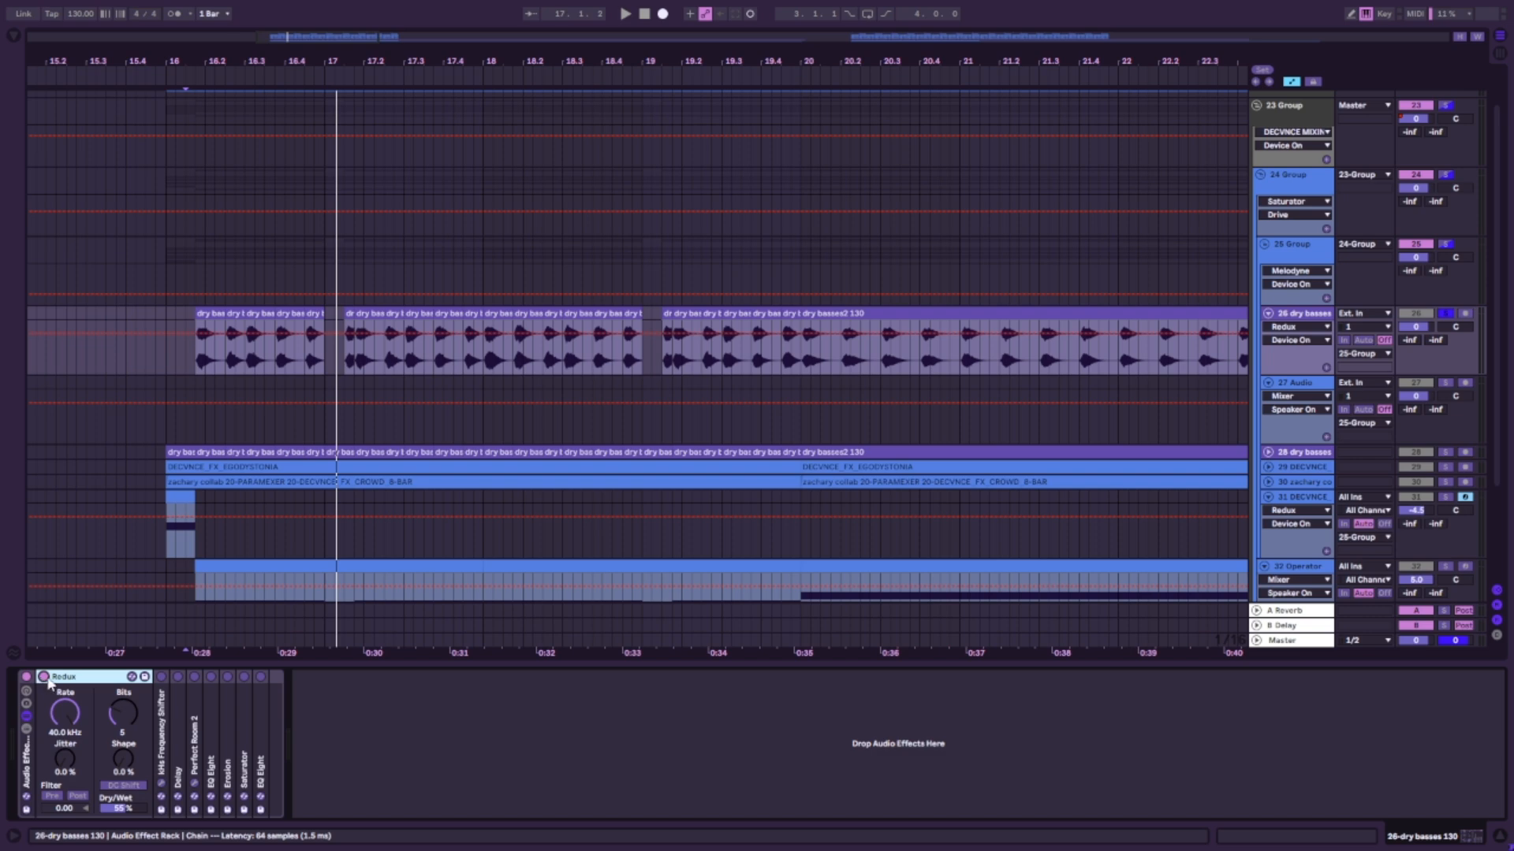
{"action": "left_click", "coordinate": [123, 713]}
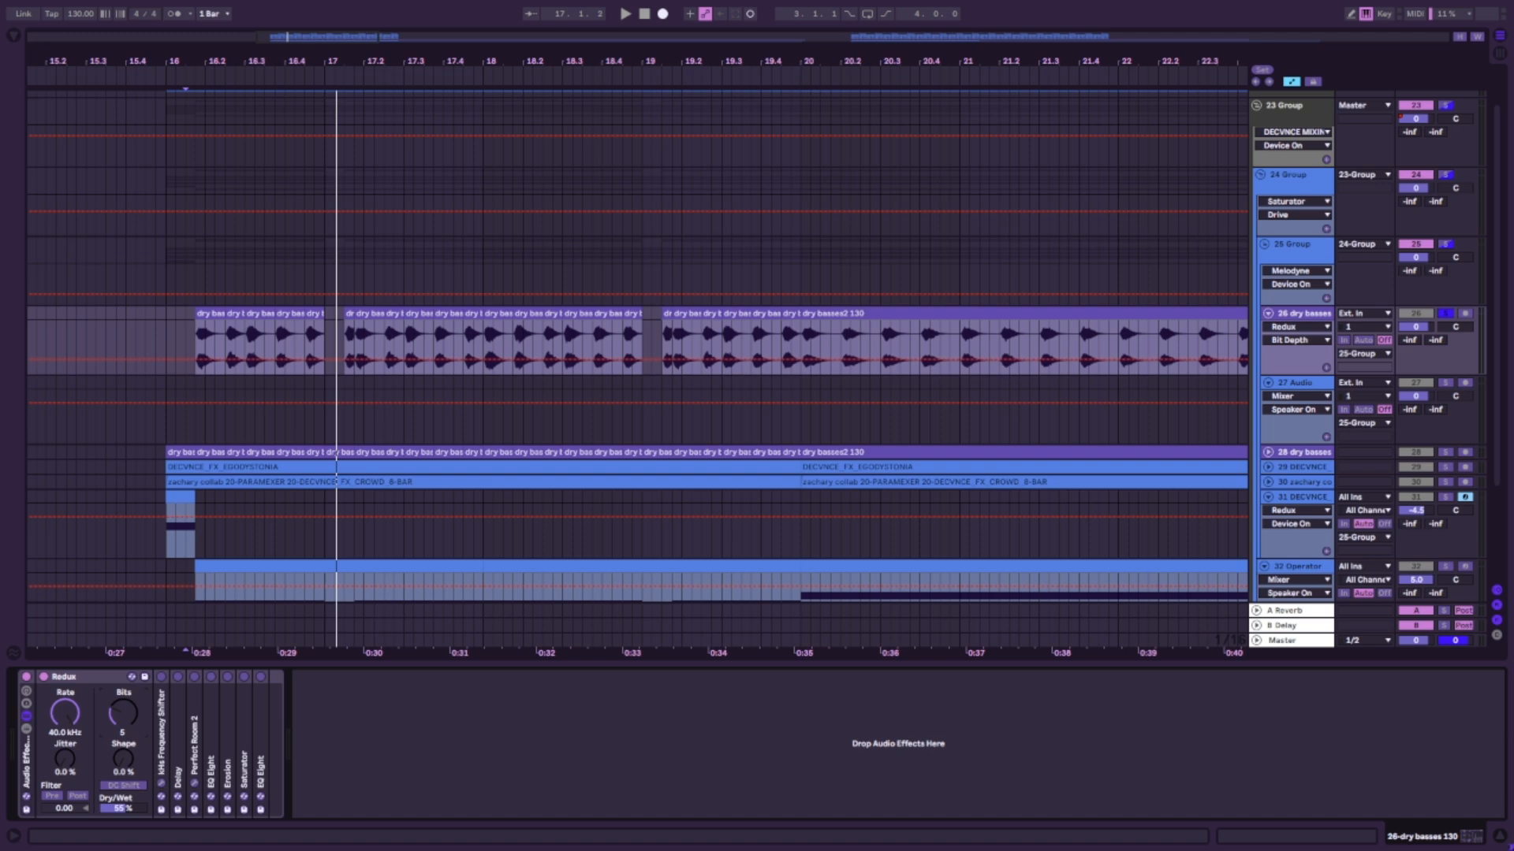
{"action": "left_click", "coordinate": [123, 810]}
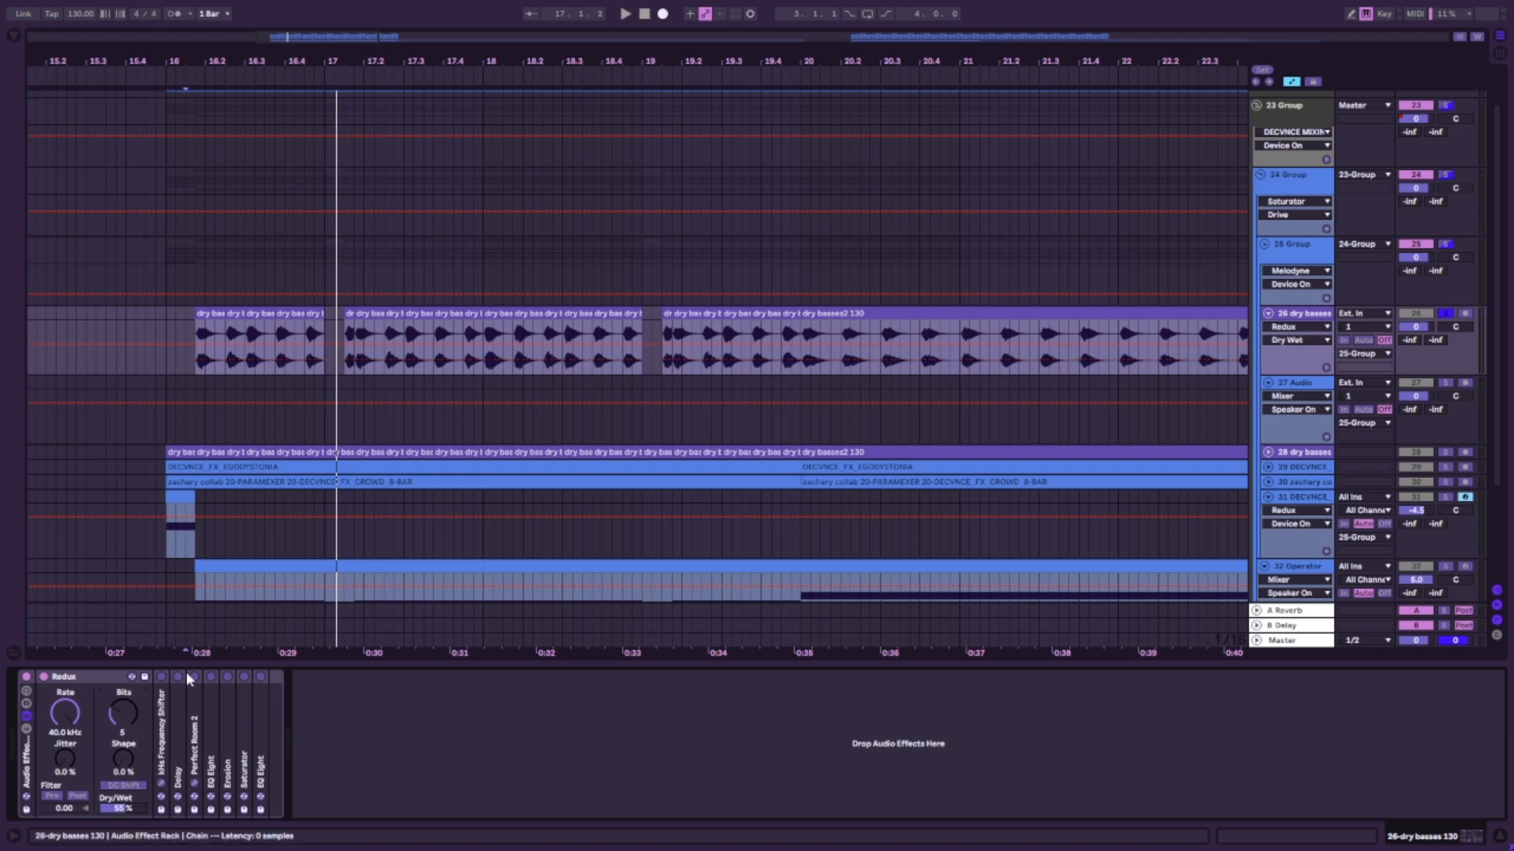
{"action": "key", "text": "space"}
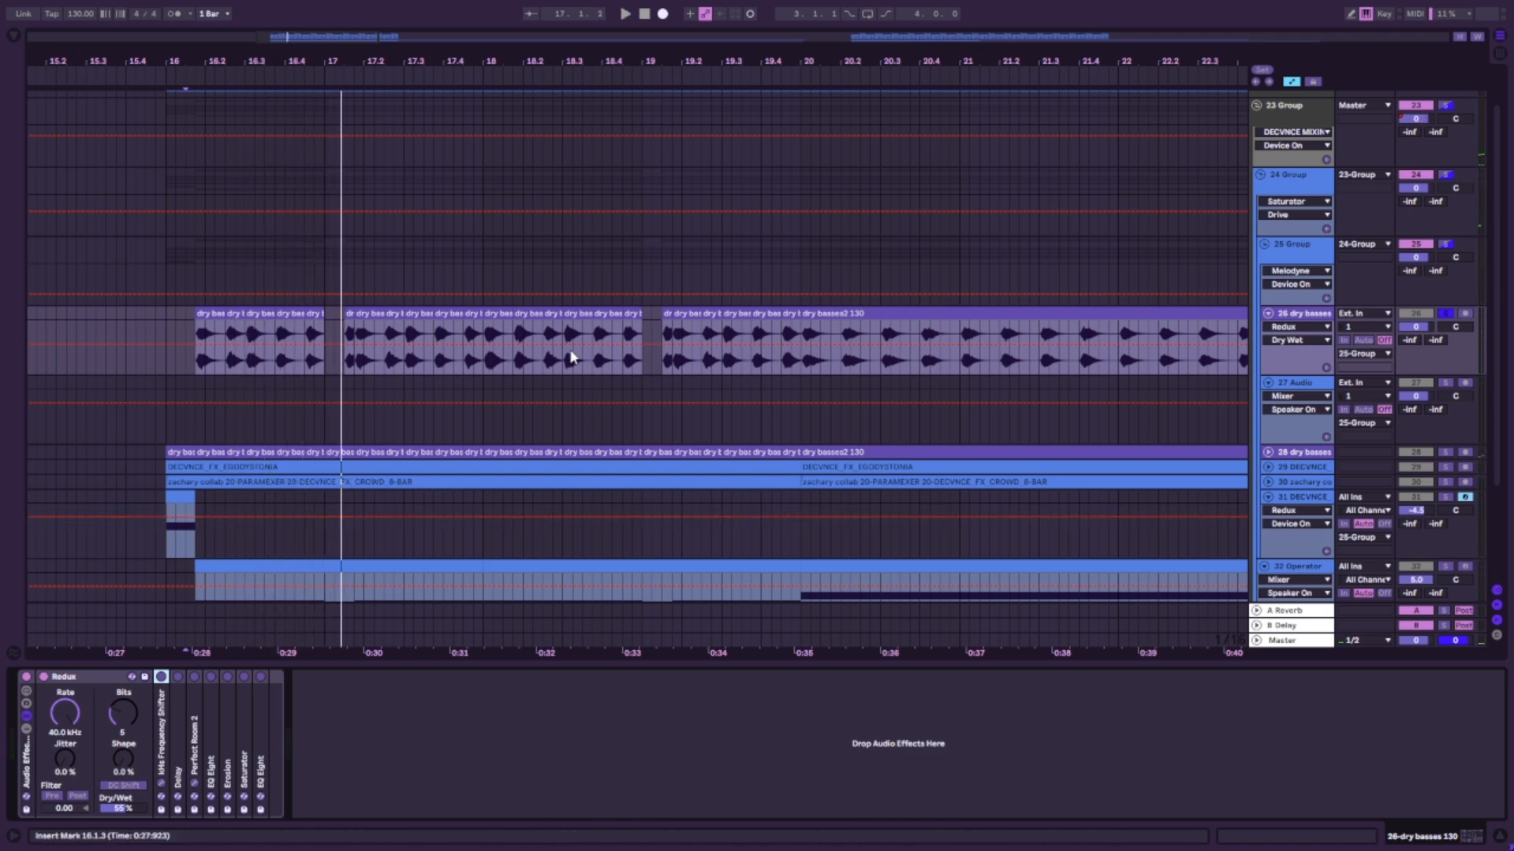
Enable kHs Frequency Shifter on 26 dry basses, show its Shift automation lane, and view the automated shift in the plugin window.
{"action": "double_click", "coordinate": [161, 697]}
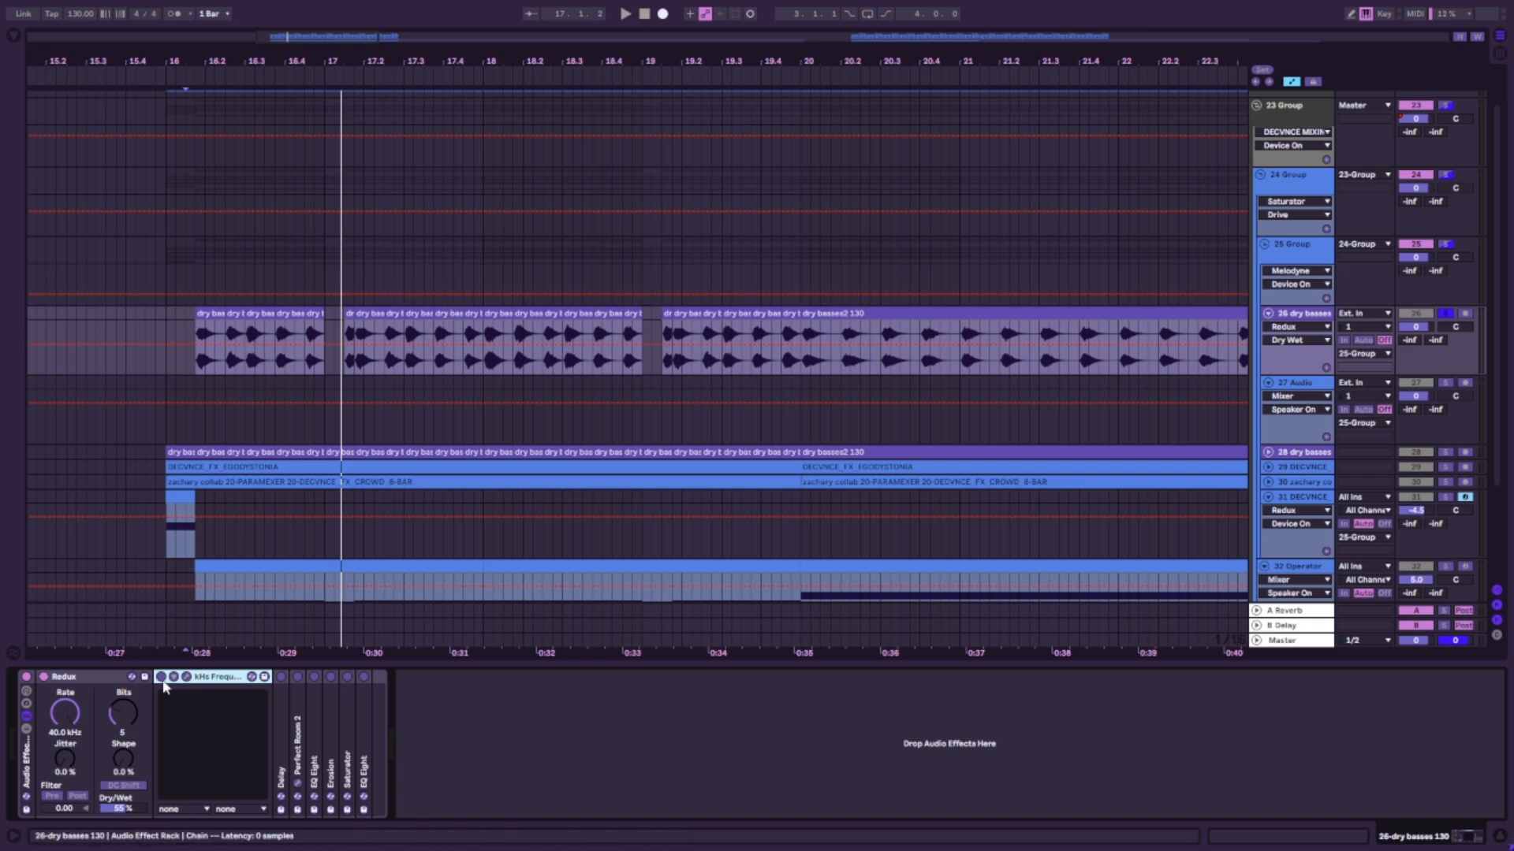
{"action": "left_click", "coordinate": [187, 678]}
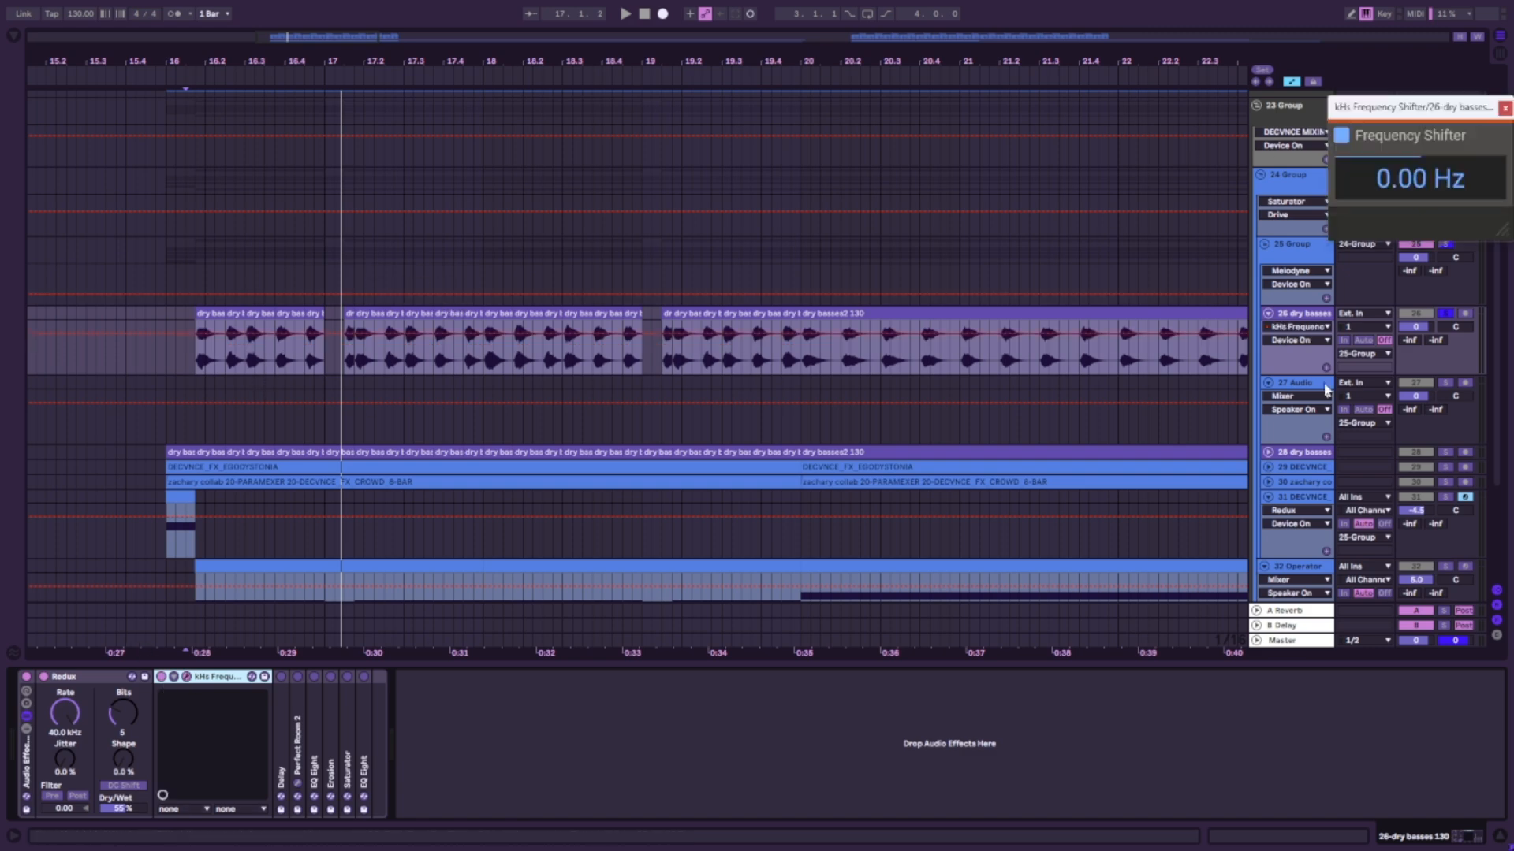
{"action": "left_click", "coordinate": [1300, 340]}
{"action": "left_click", "coordinate": [1293, 364]}
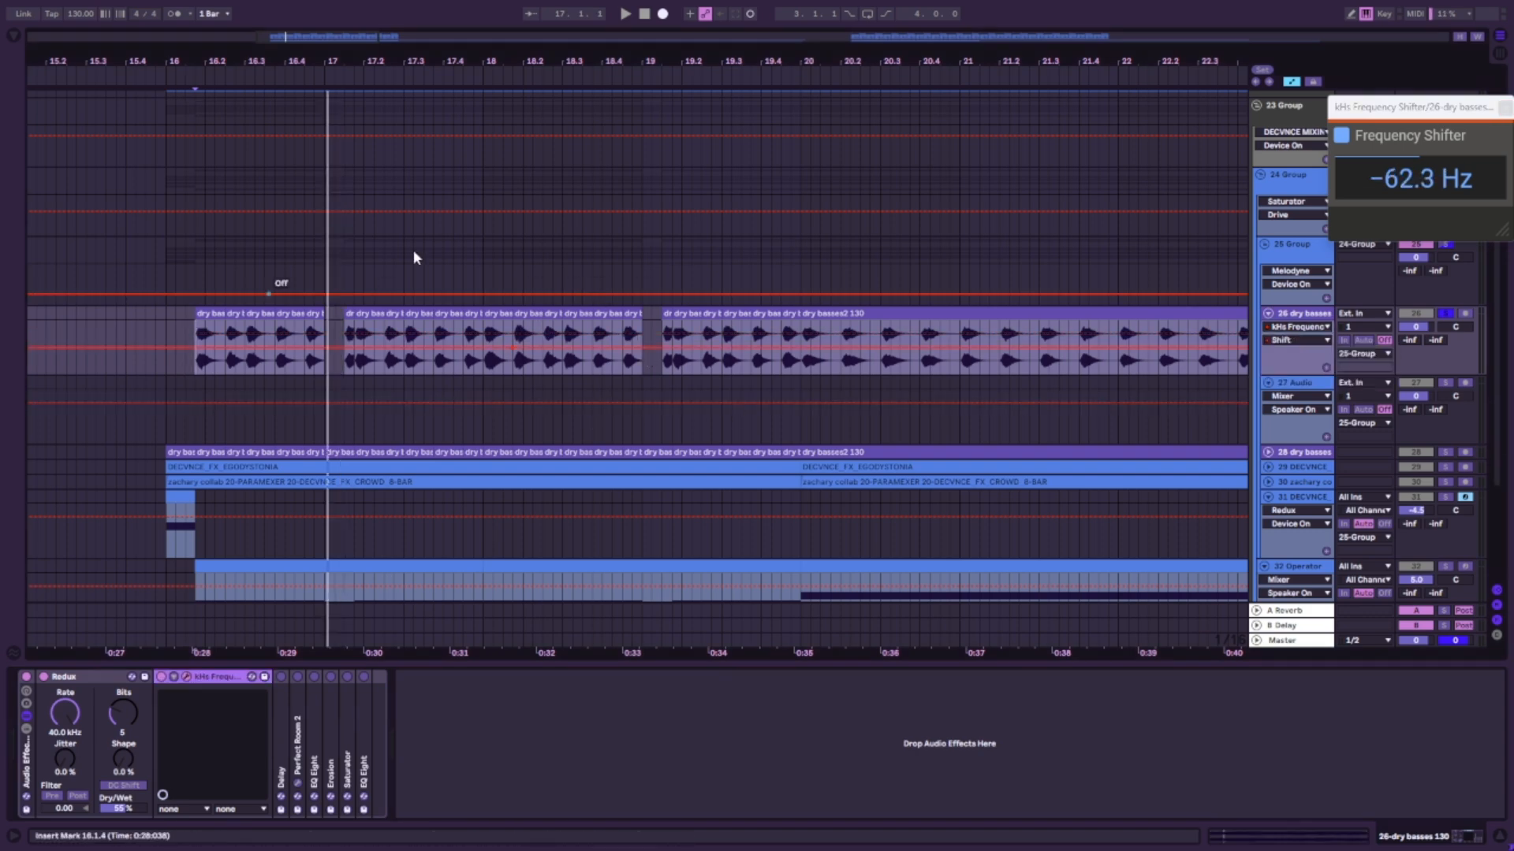
{"action": "left_click", "coordinate": [1506, 109]}
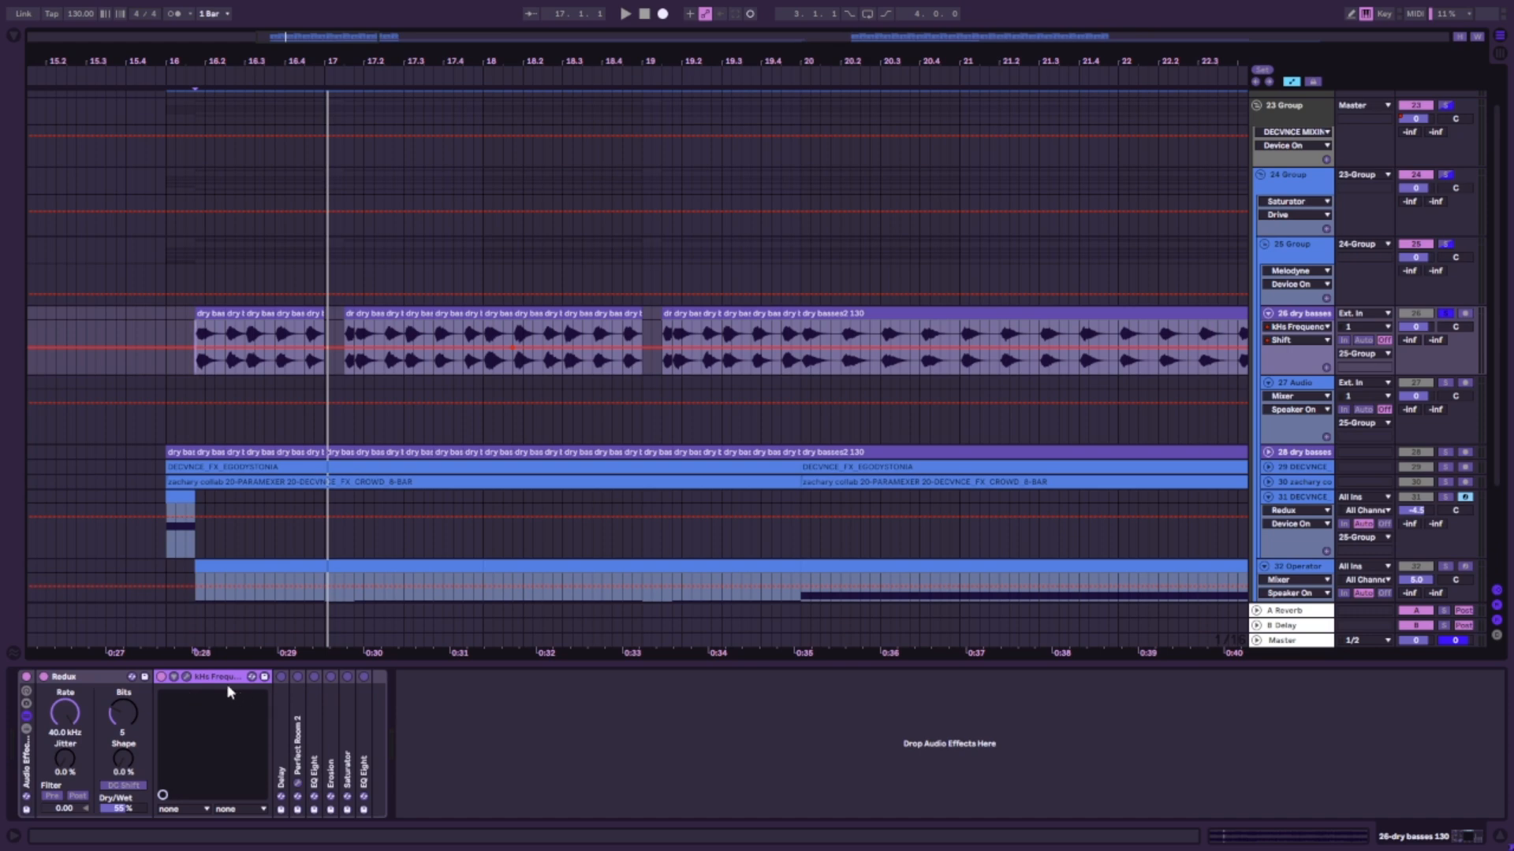
{"action": "left_click", "coordinate": [187, 677]}
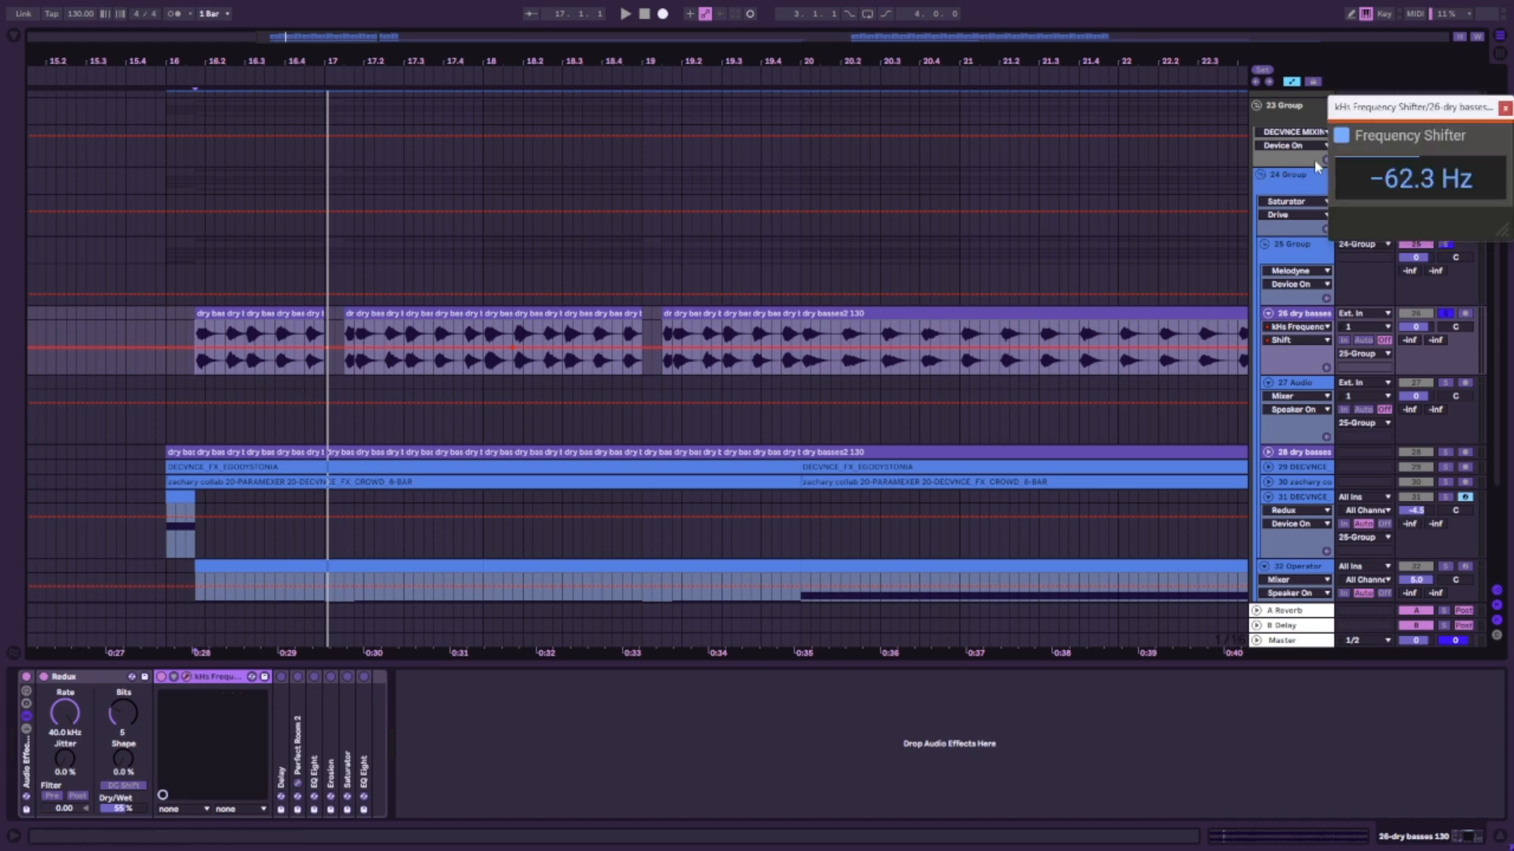
{"action": "left_click_drag", "start_coordinate": [1407, 110], "coordinate": [1140, 177]}
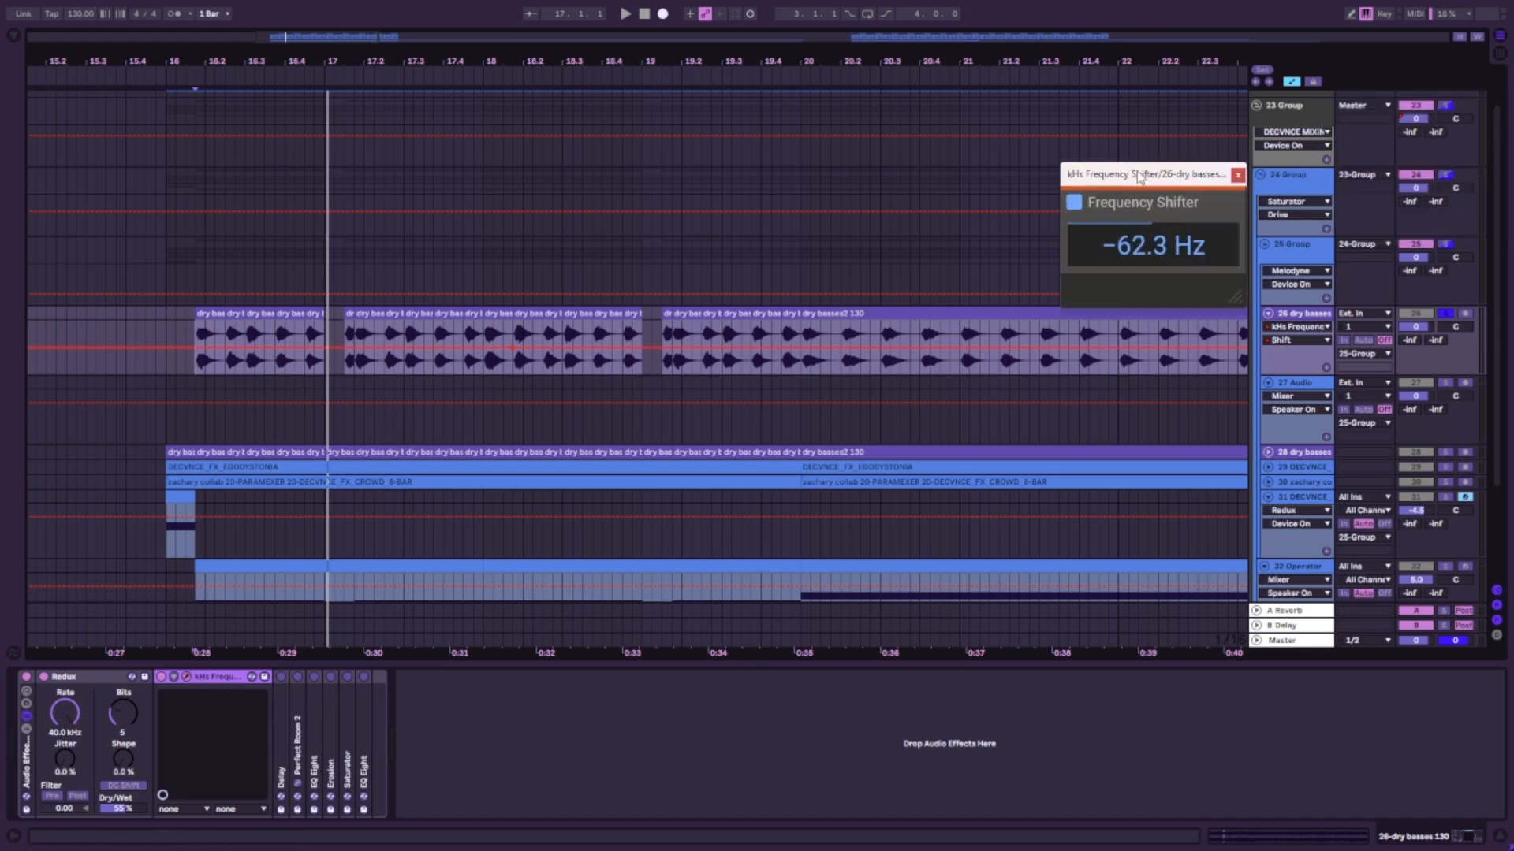
{"action": "left_click", "coordinate": [1238, 175]}
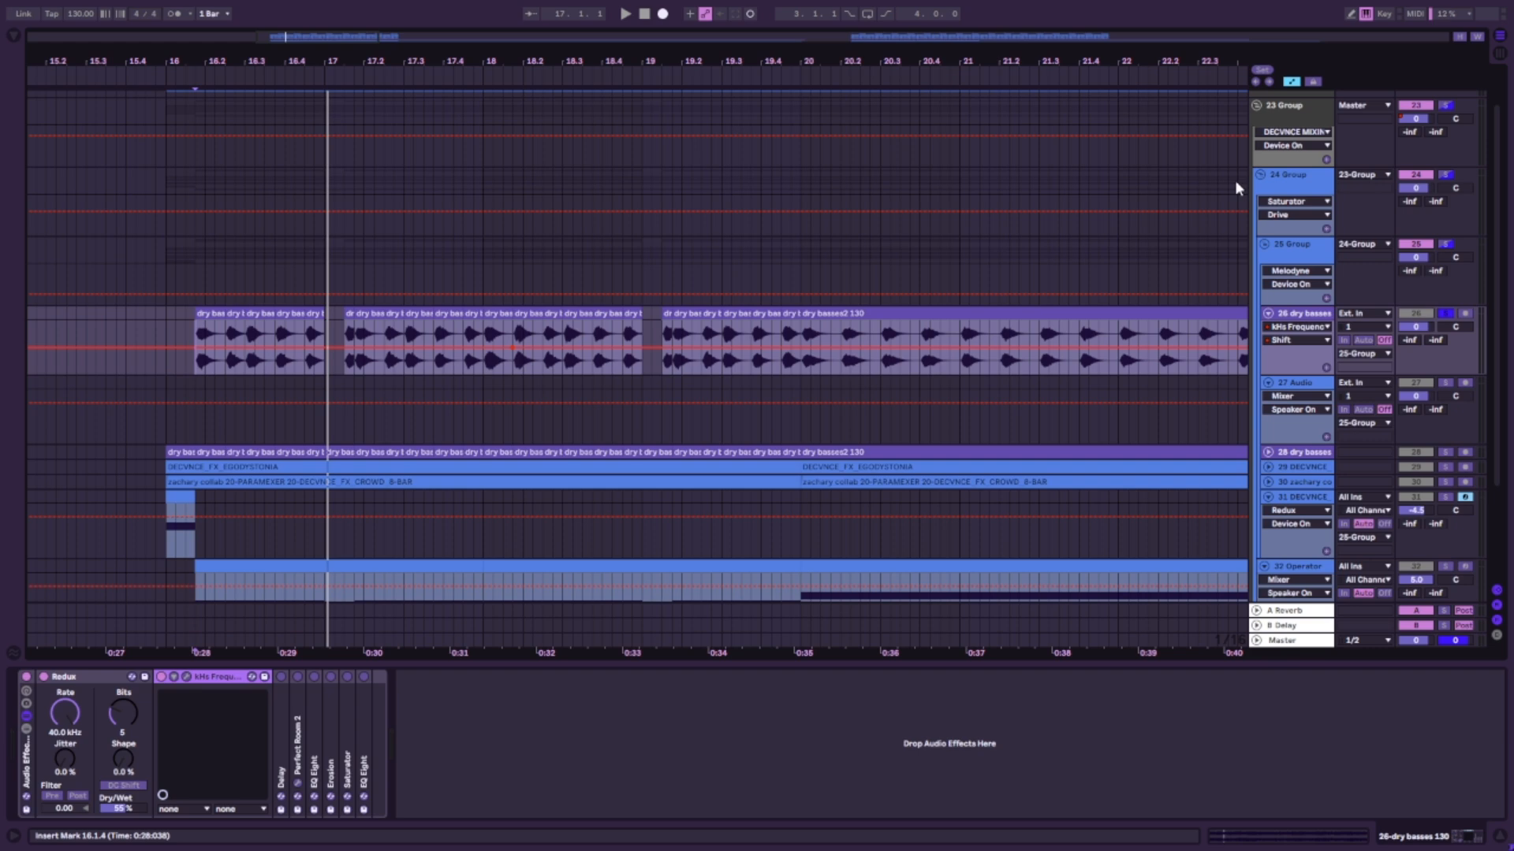
Fold Redux and kHs Frequency Shifter, and unfold and enable the Delay in the 26 dry basses rack.
{"action": "double_click", "coordinate": [197, 678]}
{"action": "double_click", "coordinate": [181, 674]}
{"action": "double_click", "coordinate": [119, 676]}
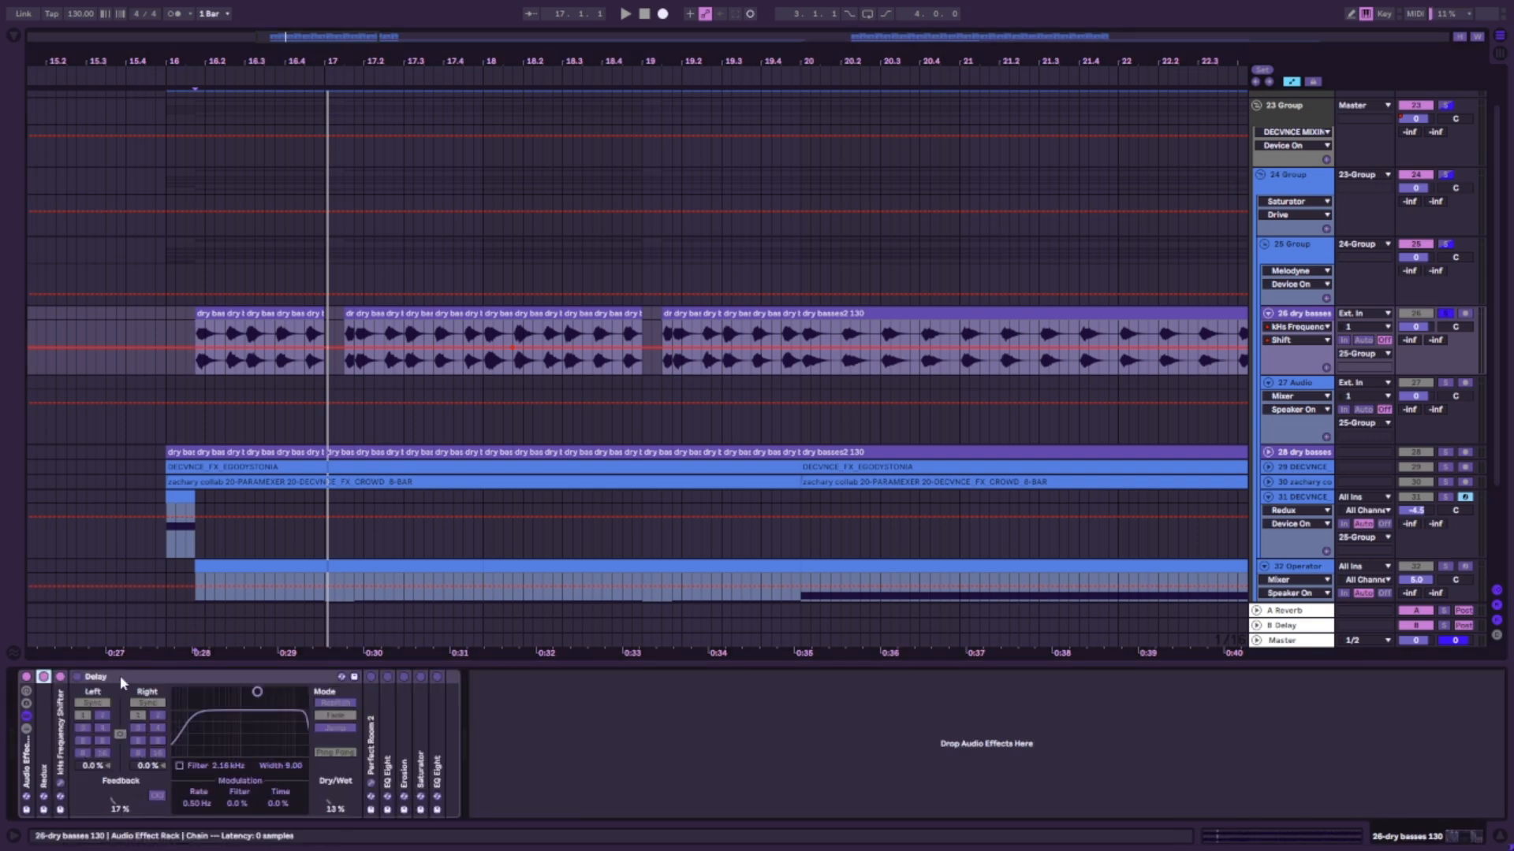
{"action": "left_click", "coordinate": [77, 676]}
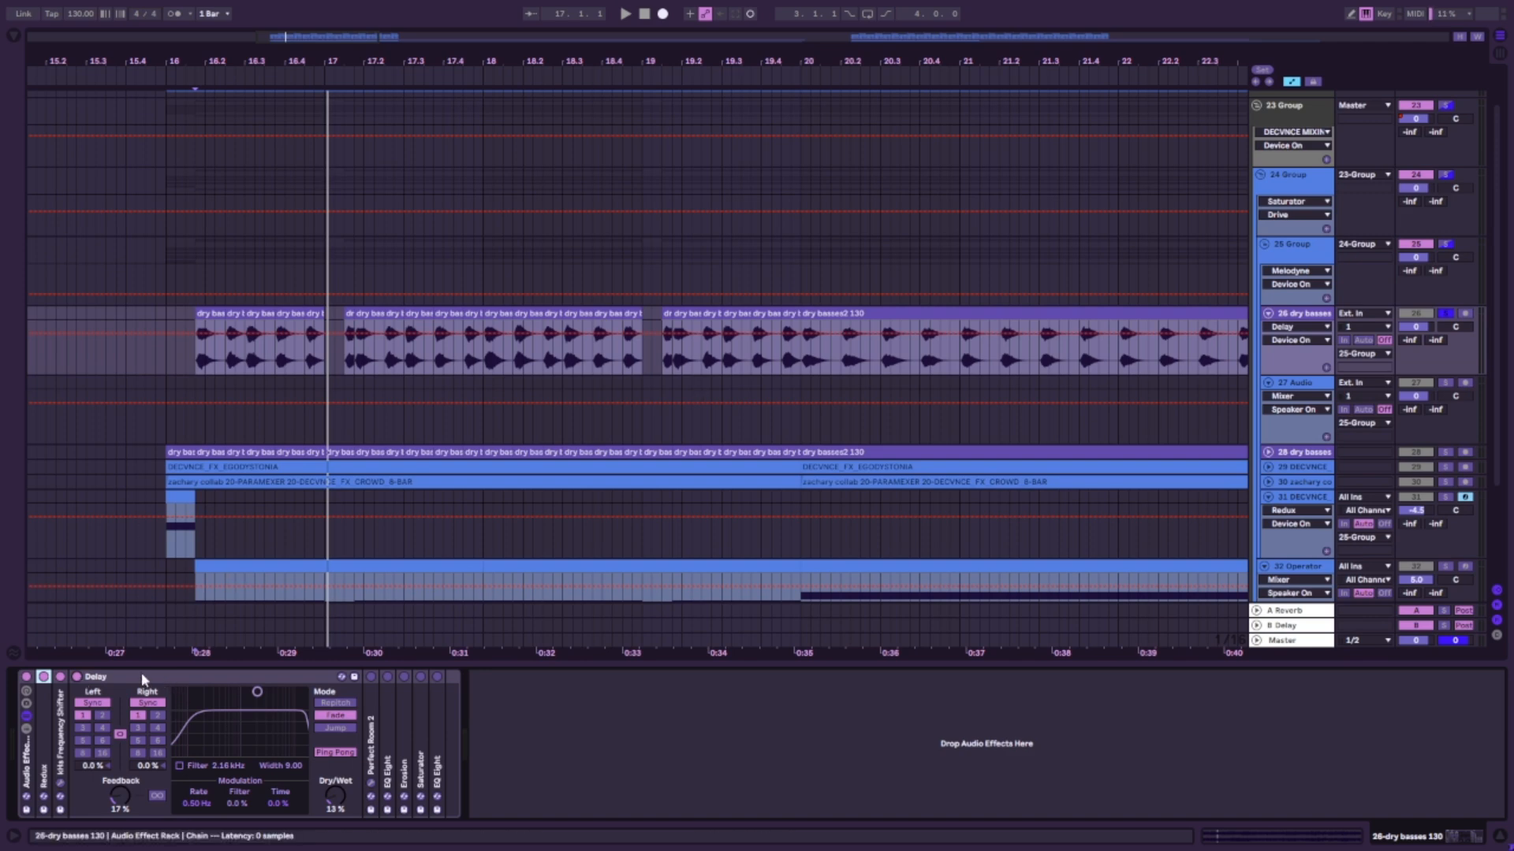
{"action": "left_click", "coordinate": [112, 675]}
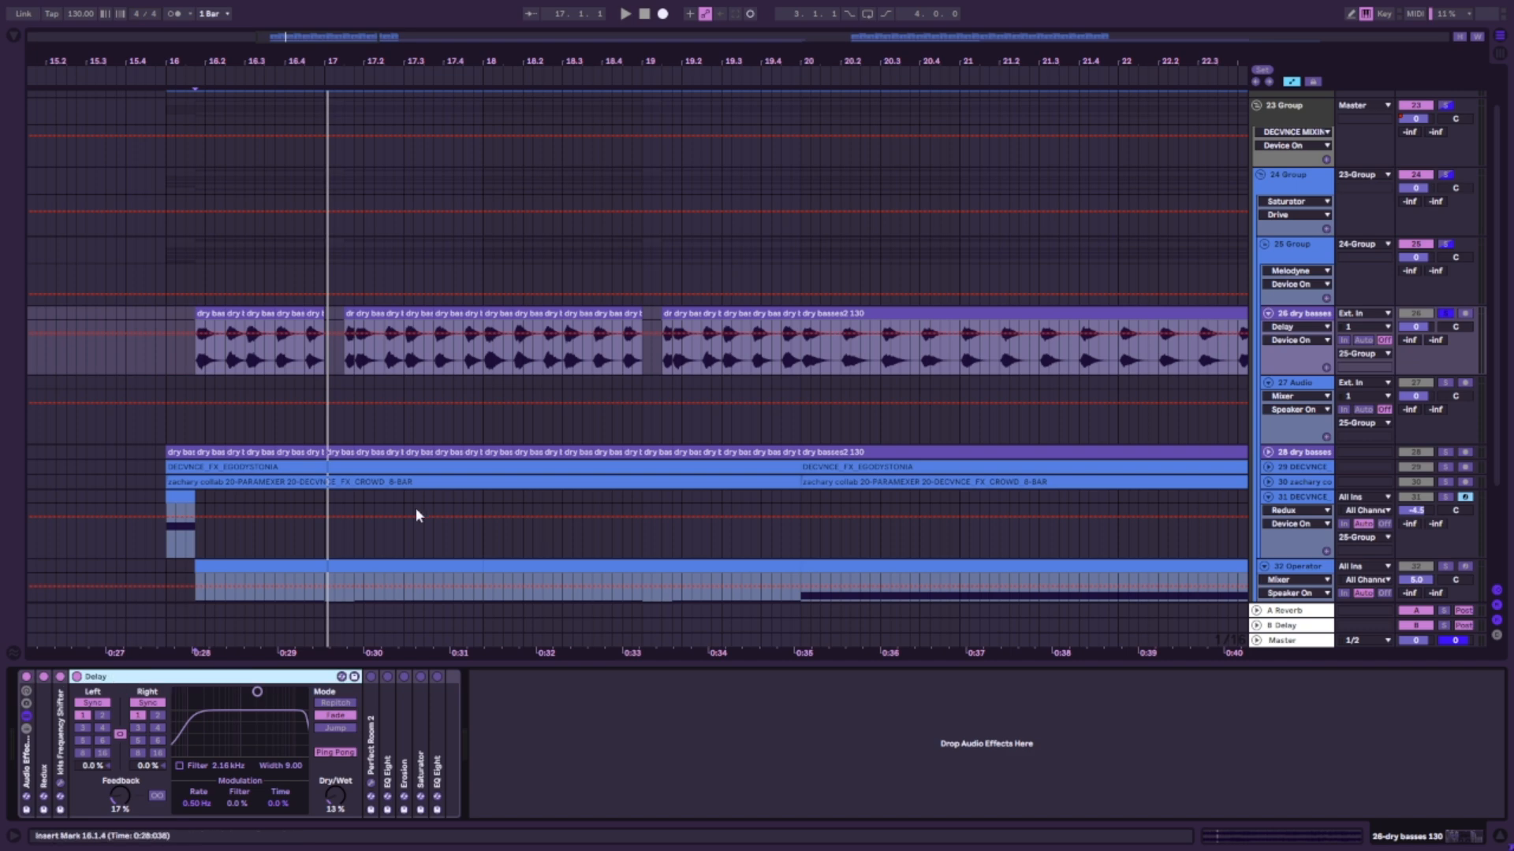
Play the soloed bass from 16.1.4 to hear it with Delay enabled.
{"action": "left_click", "coordinate": [425, 483]}
{"action": "key", "text": "space"}
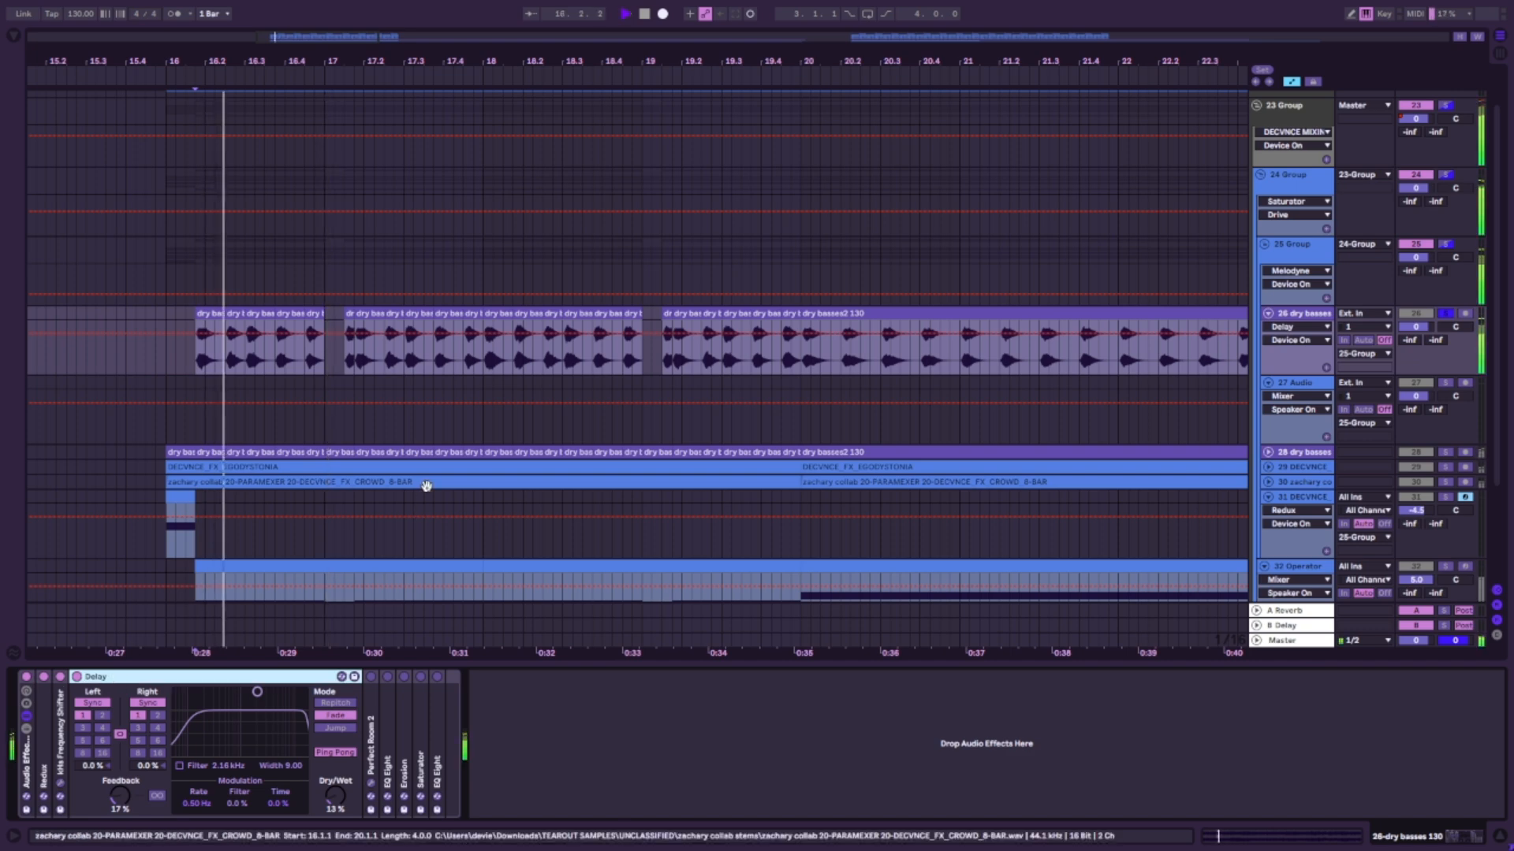
{"action": "key", "text": "space"}
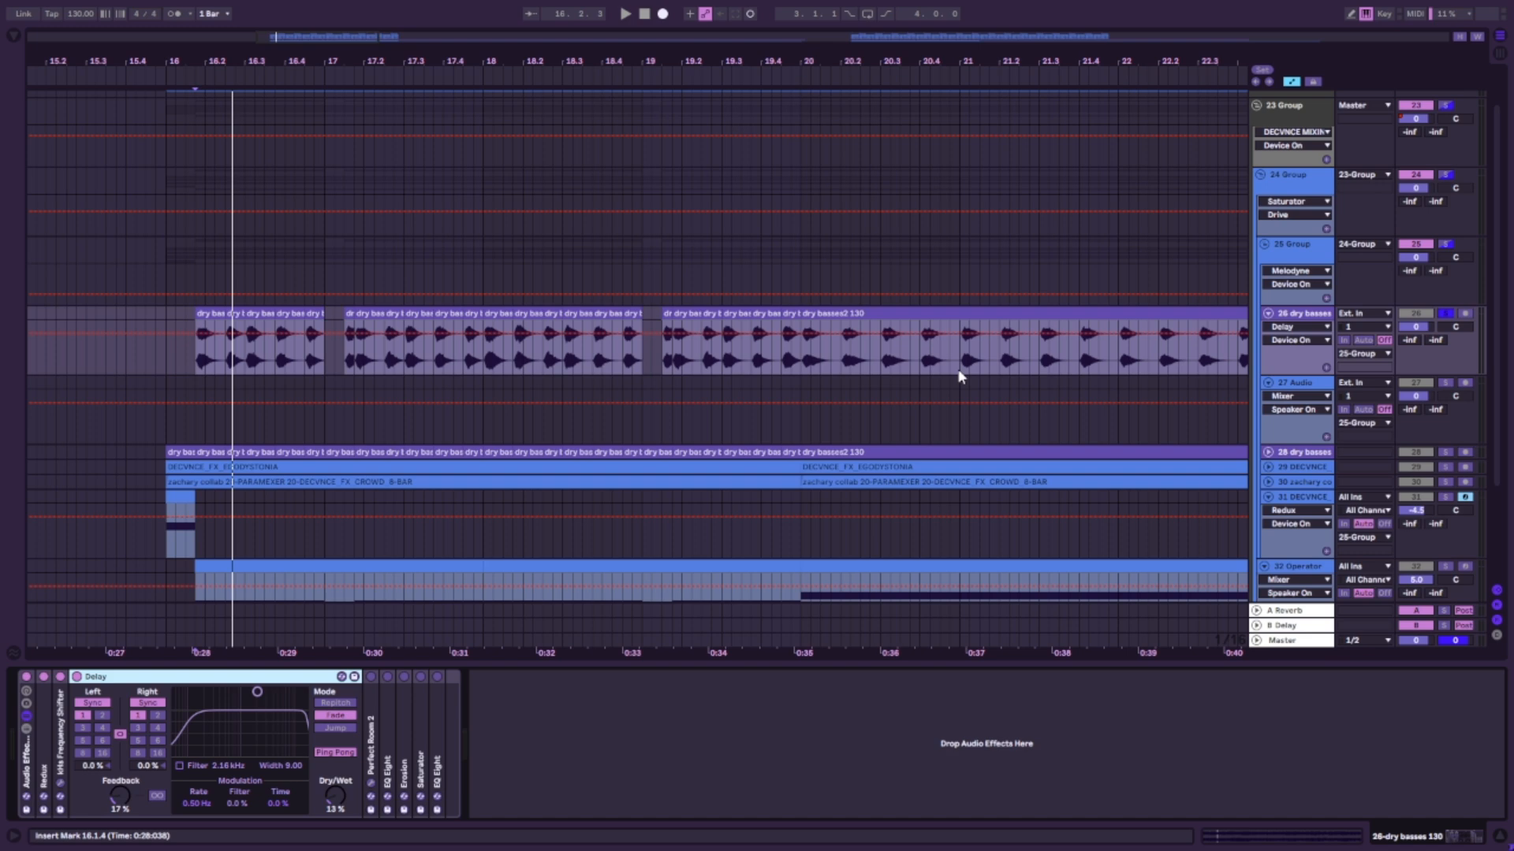
Check the Delay's Feedback and Dry/Wet settings in the 26 dry basses rack.
{"action": "left_click", "coordinate": [110, 802]}
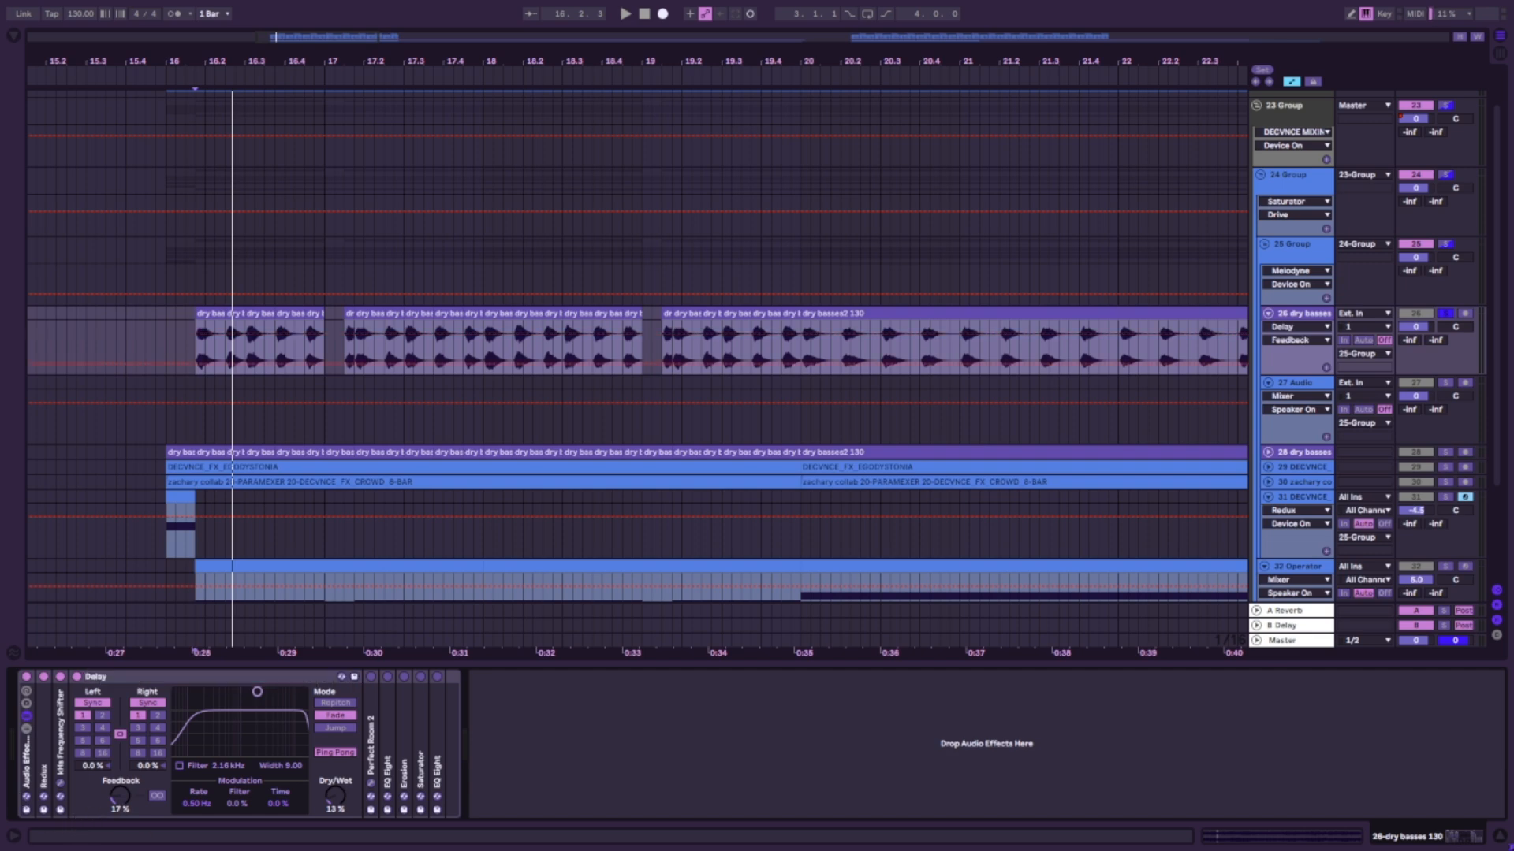
{"action": "left_click", "coordinate": [334, 795]}
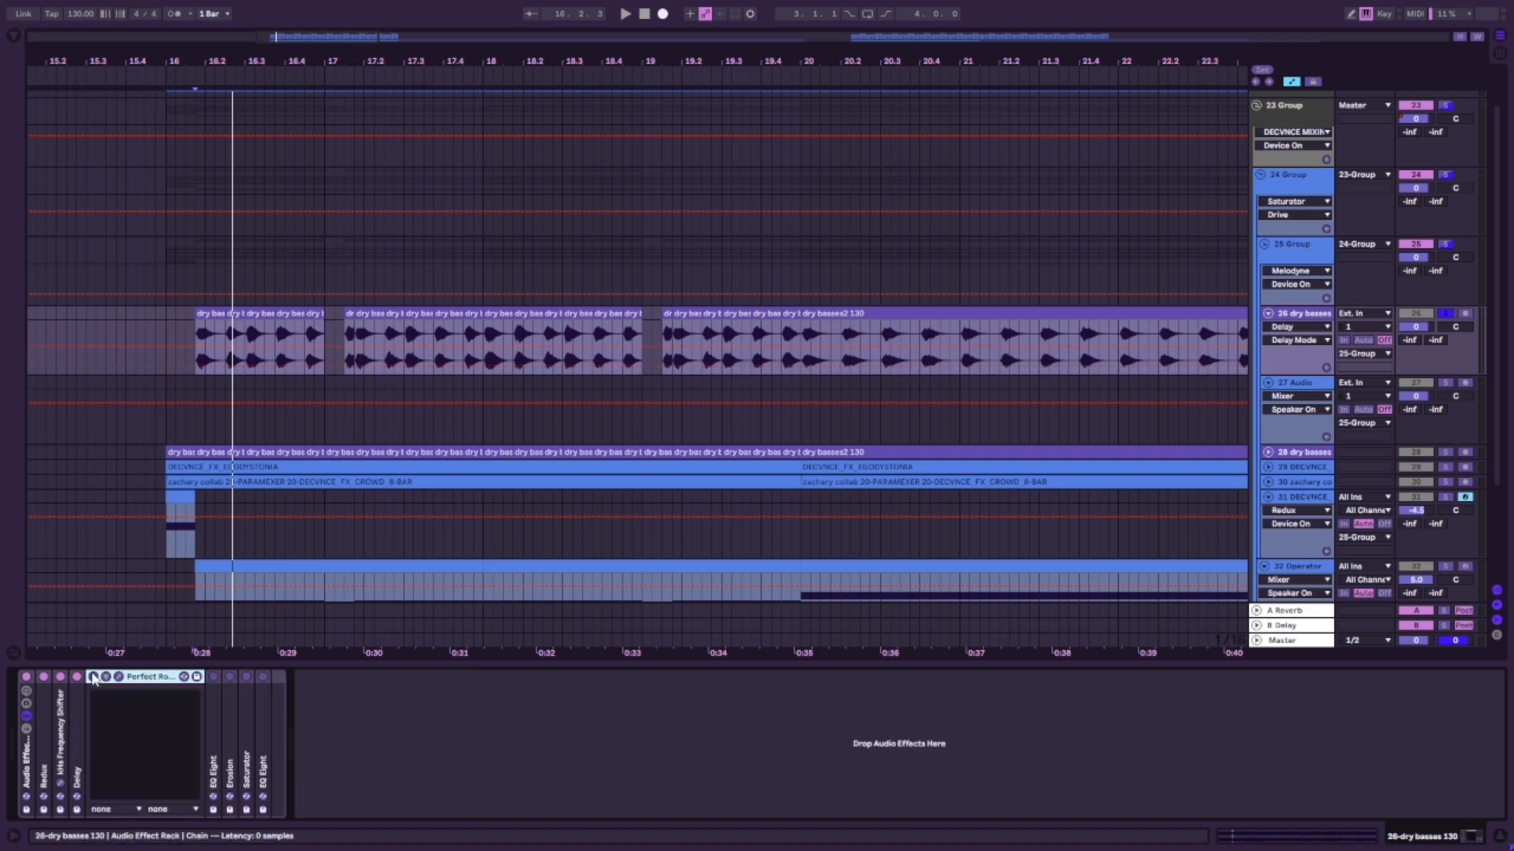
Enable Perfect Room 2 on 26 dry basses, open its plugin window, and play the bass through it.
{"action": "left_click", "coordinate": [93, 678]}
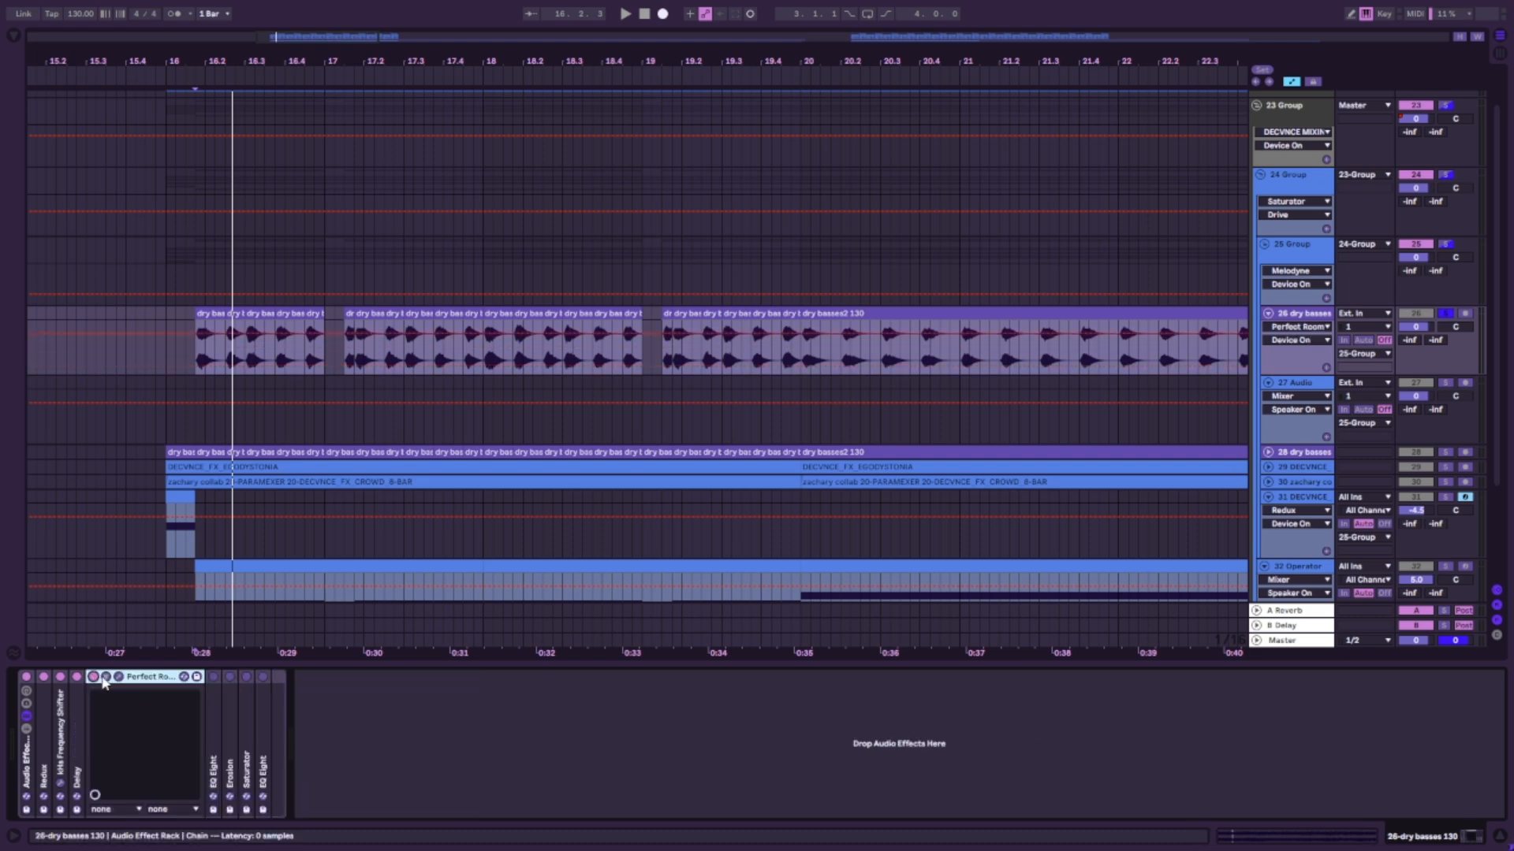
{"action": "left_click", "coordinate": [118, 676]}
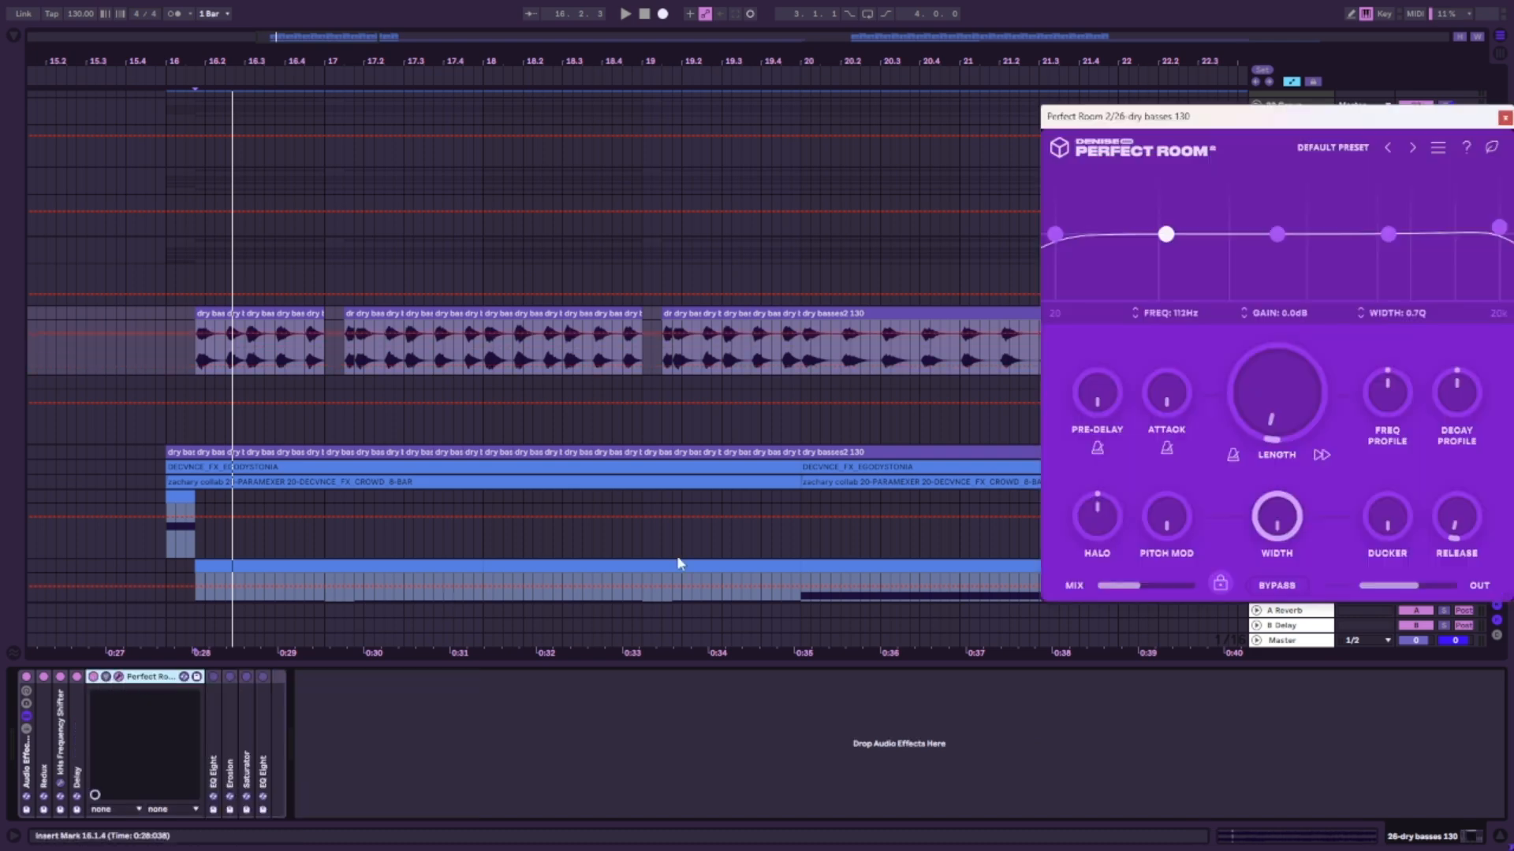
{"action": "key", "text": "space"}
{"action": "key", "text": "space"}
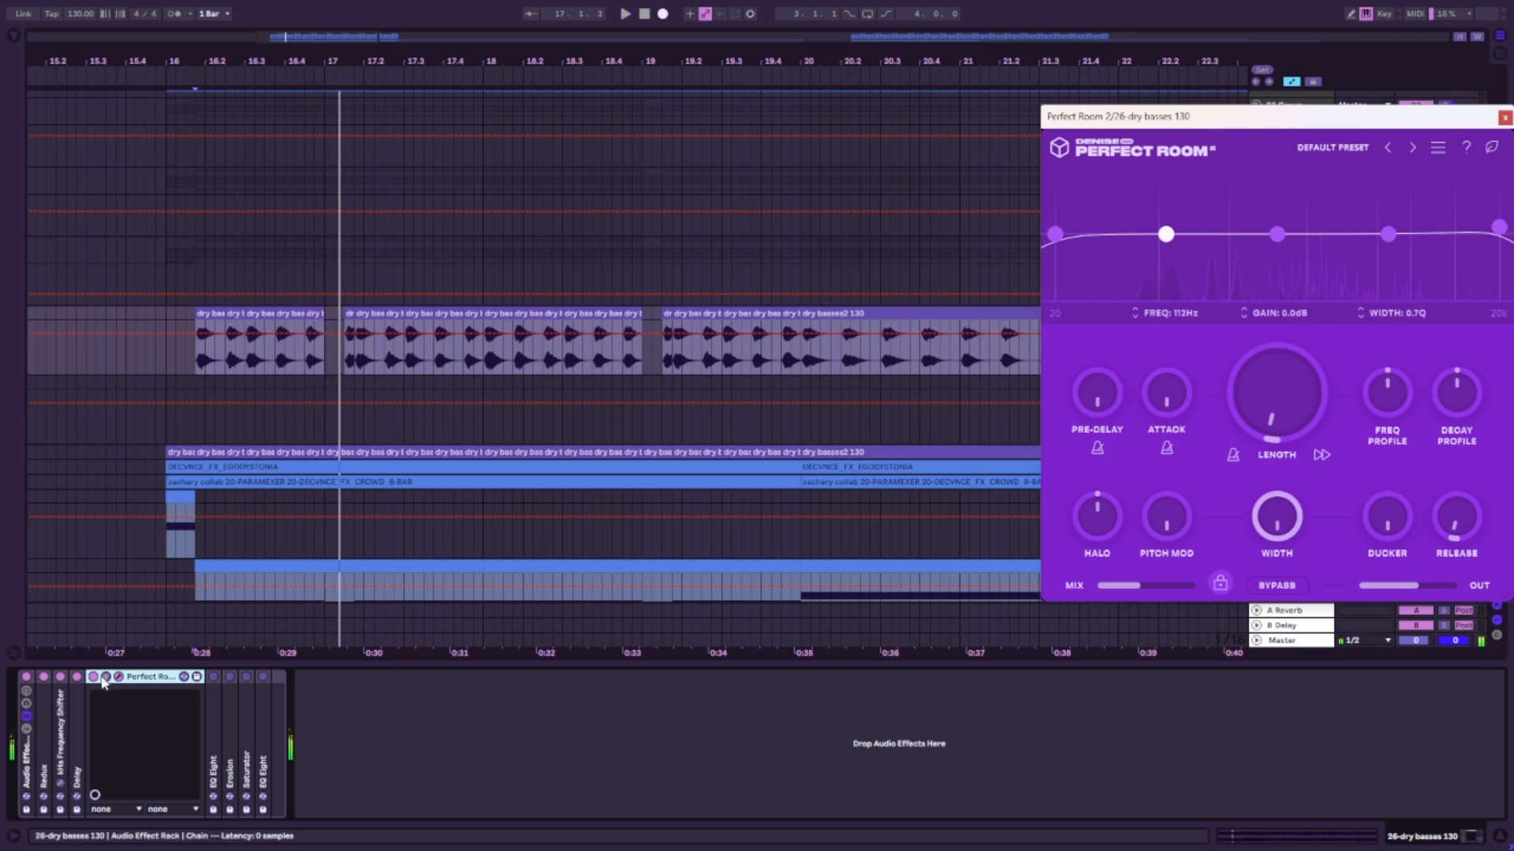
Compare the bass in playback with Perfect Room 2 bypassed and enabled.
{"action": "left_click", "coordinate": [94, 677]}
{"action": "key", "text": "space"}
{"action": "key", "text": "space"}
{"action": "left_click", "coordinate": [95, 678]}
{"action": "key", "text": "space"}
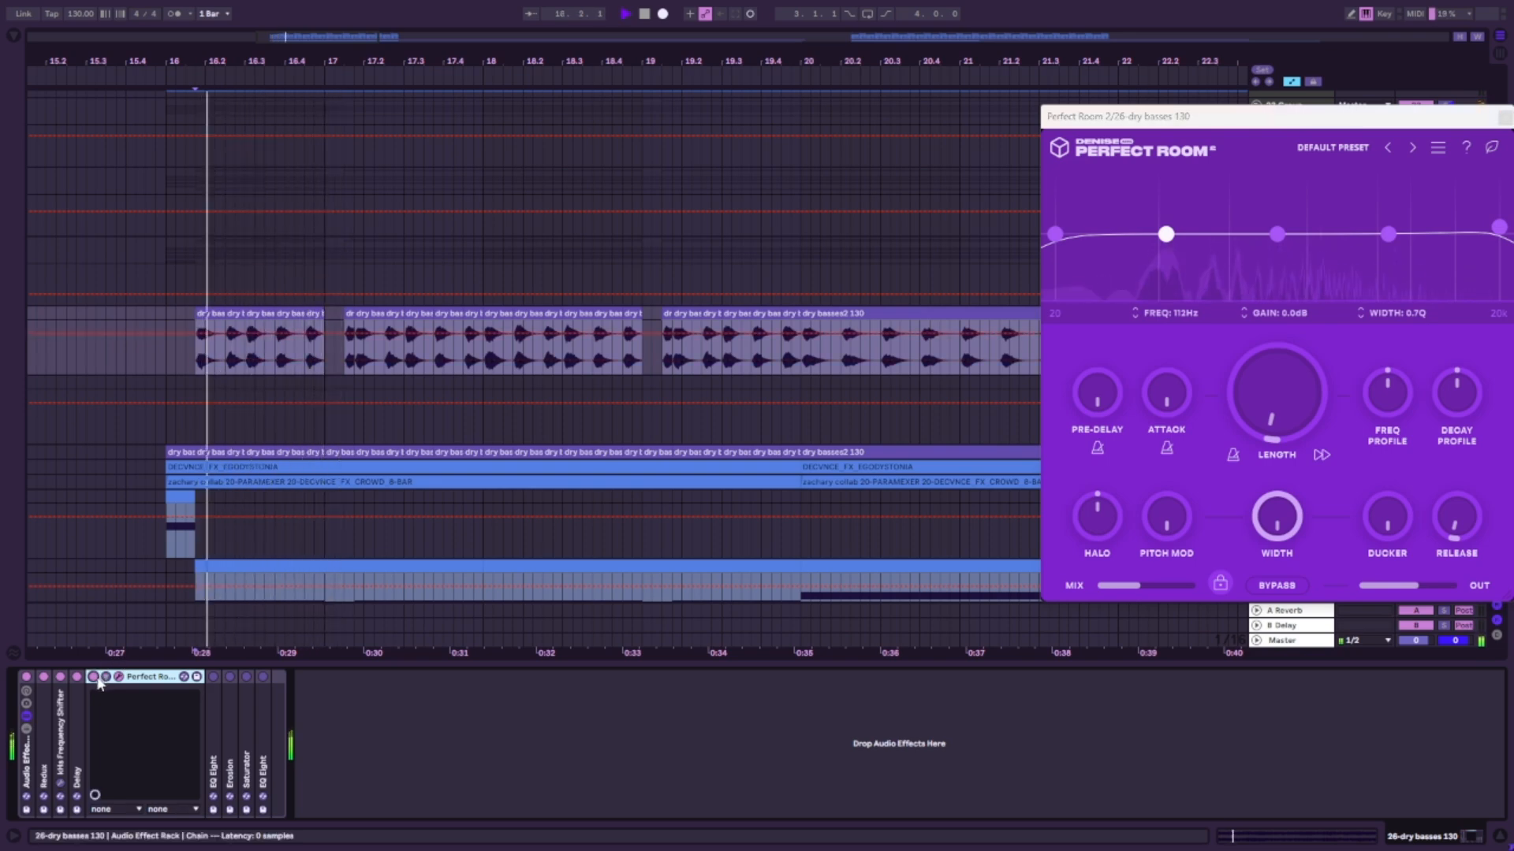
{"action": "key", "text": "space"}
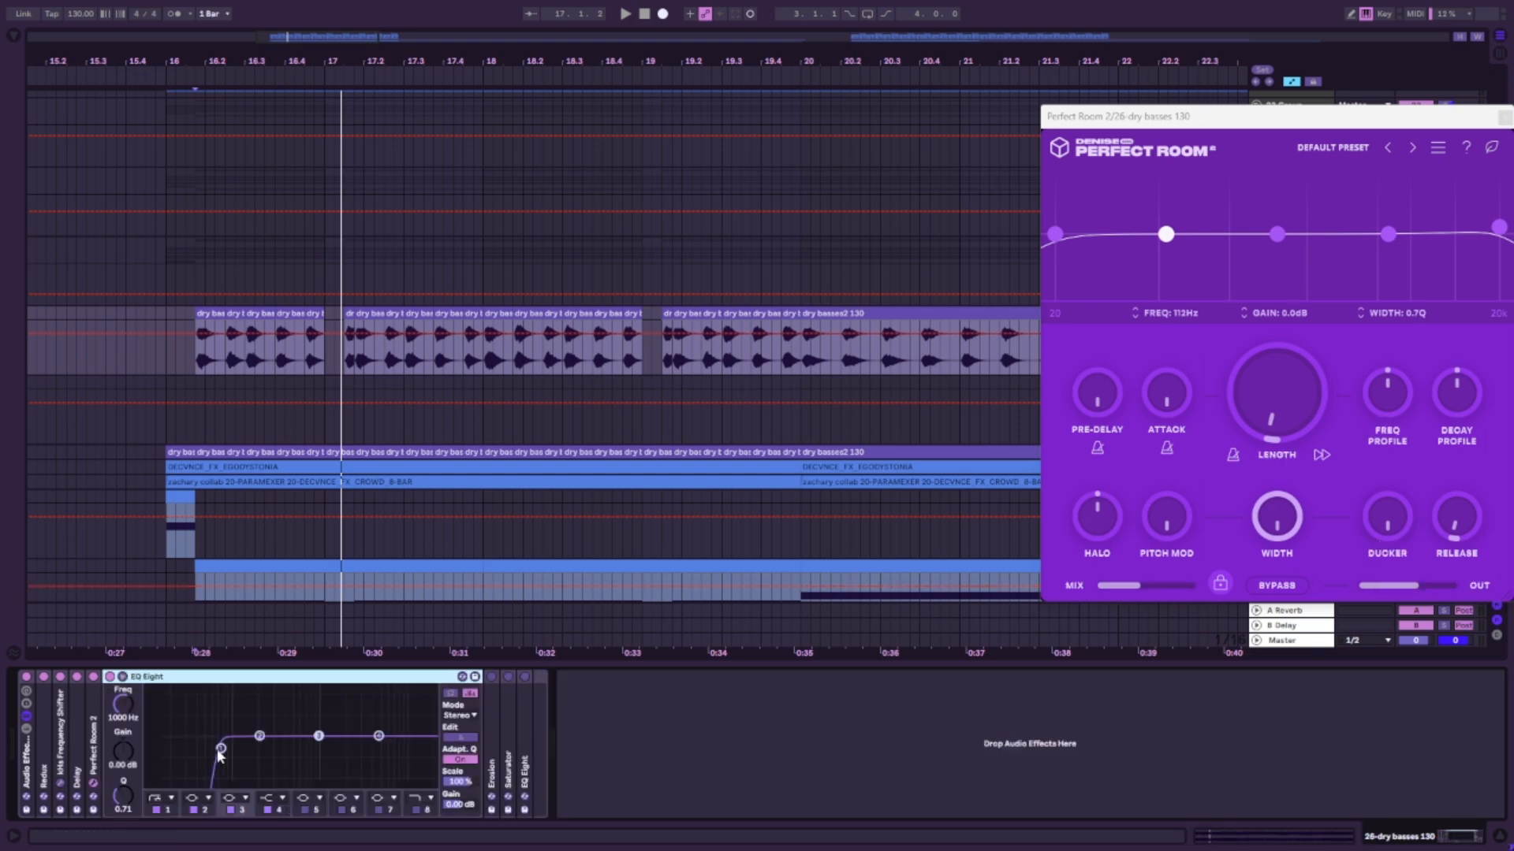
Fold the EQ Eight that follows Perfect Room 2 and close the Perfect Room 2 plugin window.
{"action": "left_click", "coordinate": [220, 748]}
{"action": "double_click", "coordinate": [150, 676]}
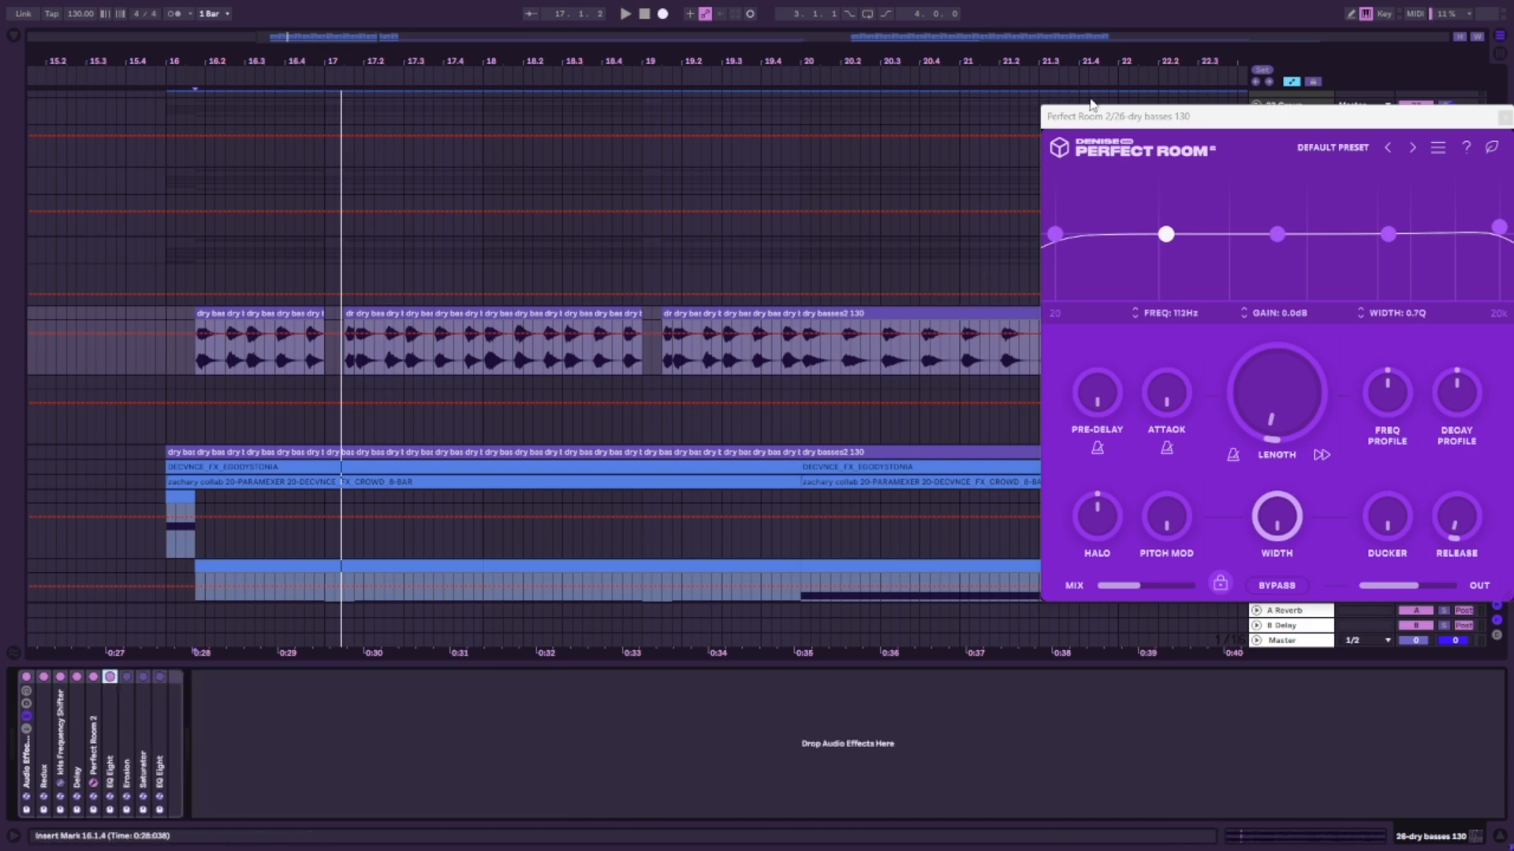
{"action": "left_click_drag", "start_coordinate": [1108, 118], "coordinate": [834, 145]}
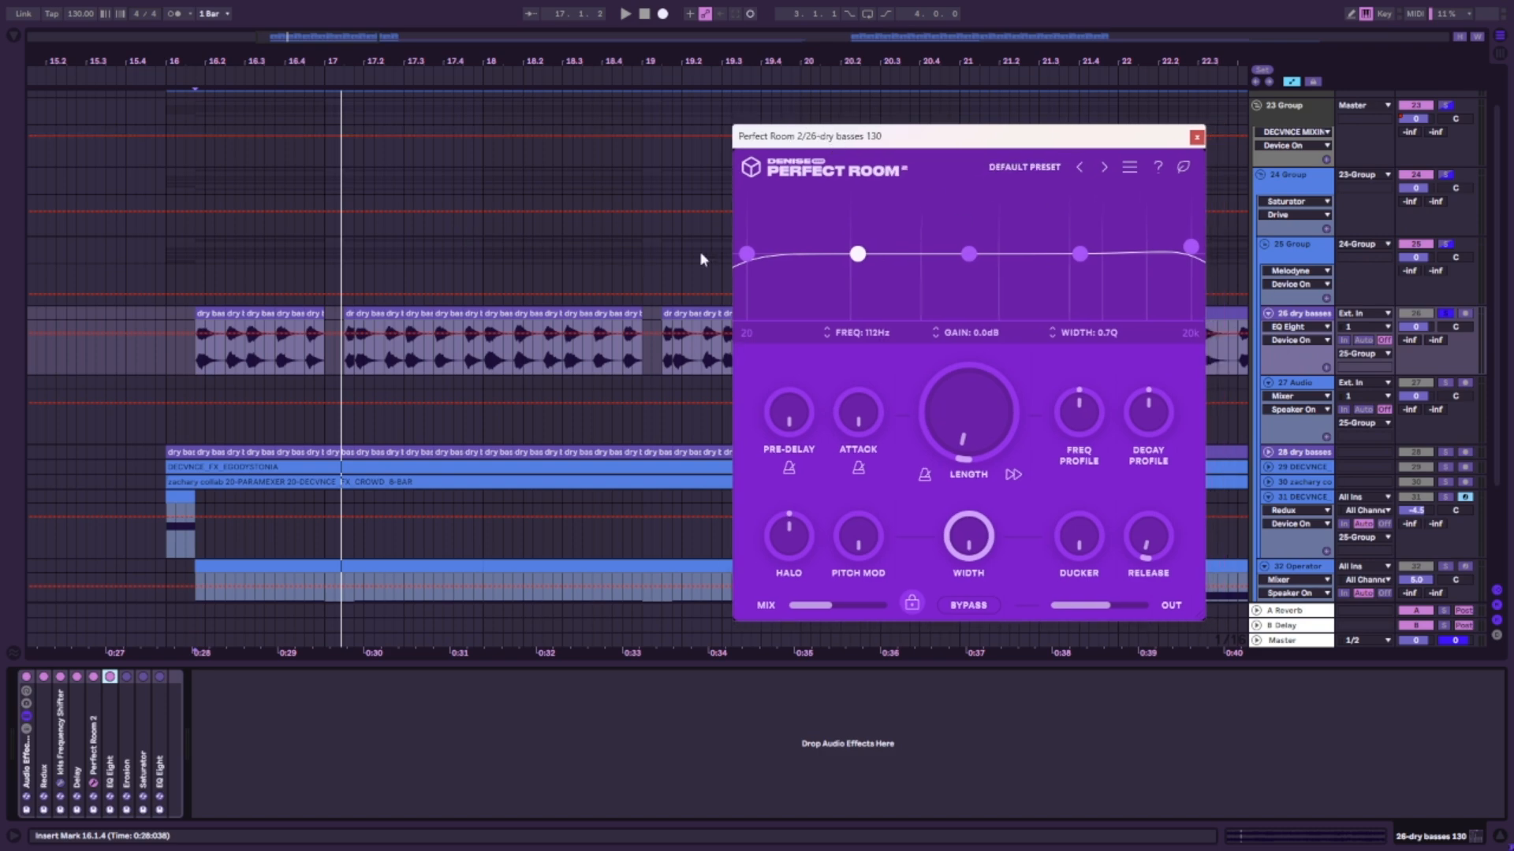
{"action": "left_click", "coordinate": [1196, 137]}
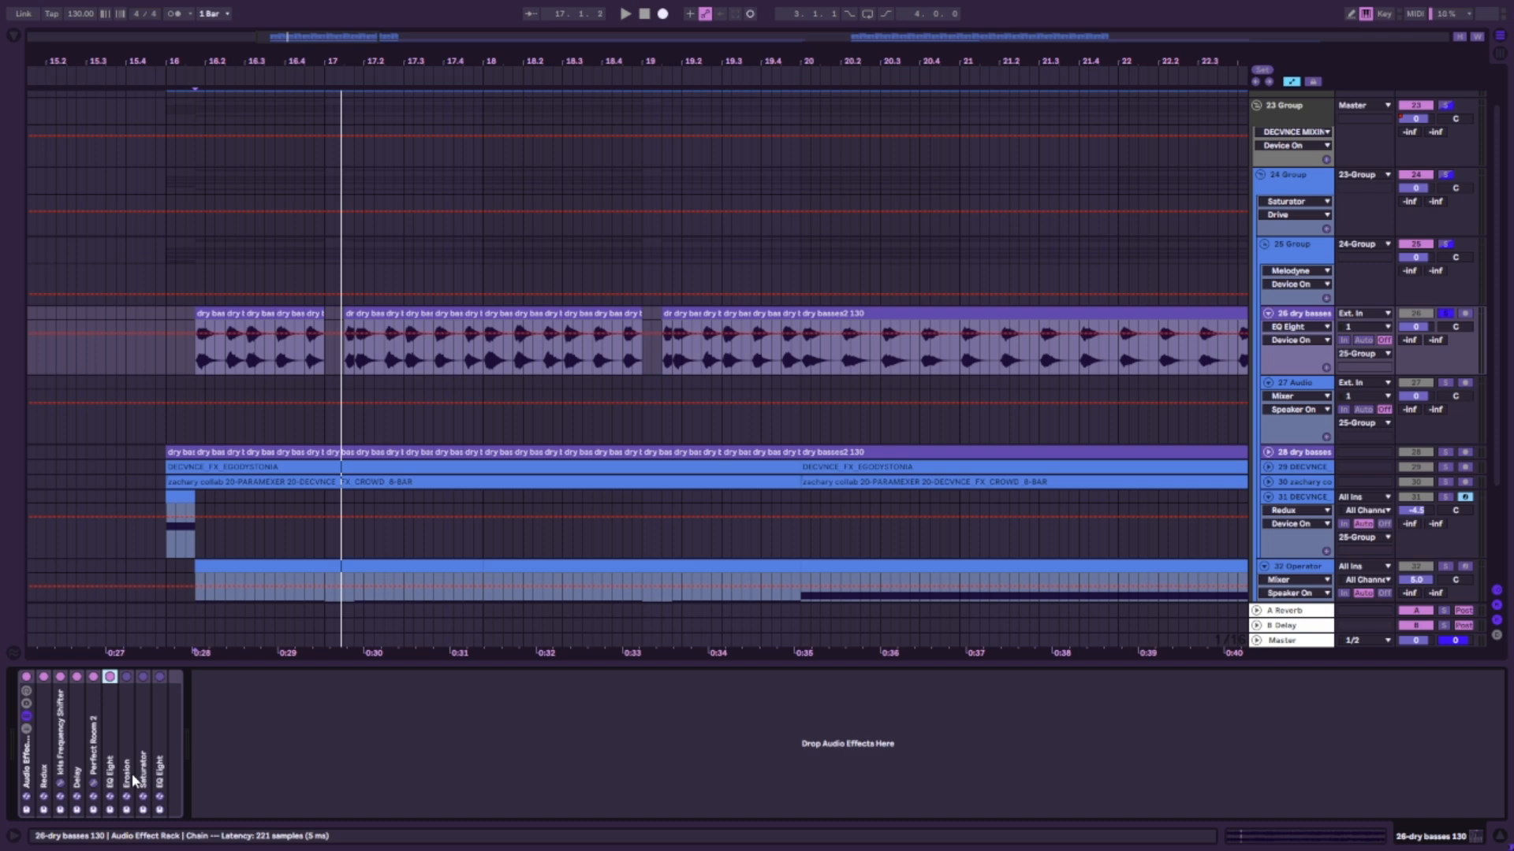
In the first EQ Eight, sweep low-cut band 1 down to 15.6 Hz and back to 71.1 Hz, and fold the device.
{"action": "double_click", "coordinate": [108, 706]}
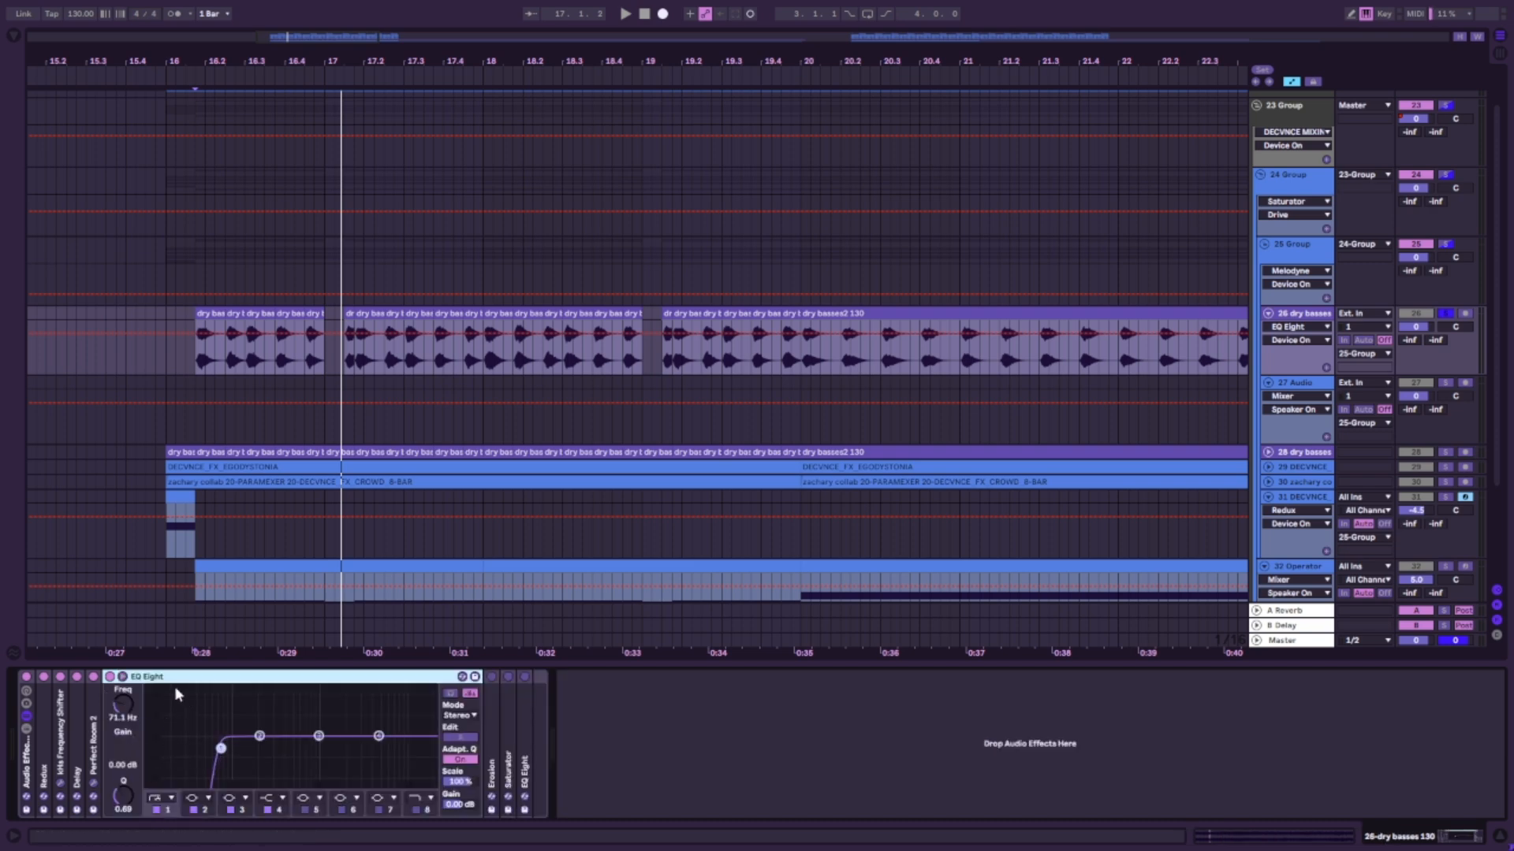
{"action": "left_click_drag", "start_coordinate": [222, 748], "coordinate": [165, 748]}
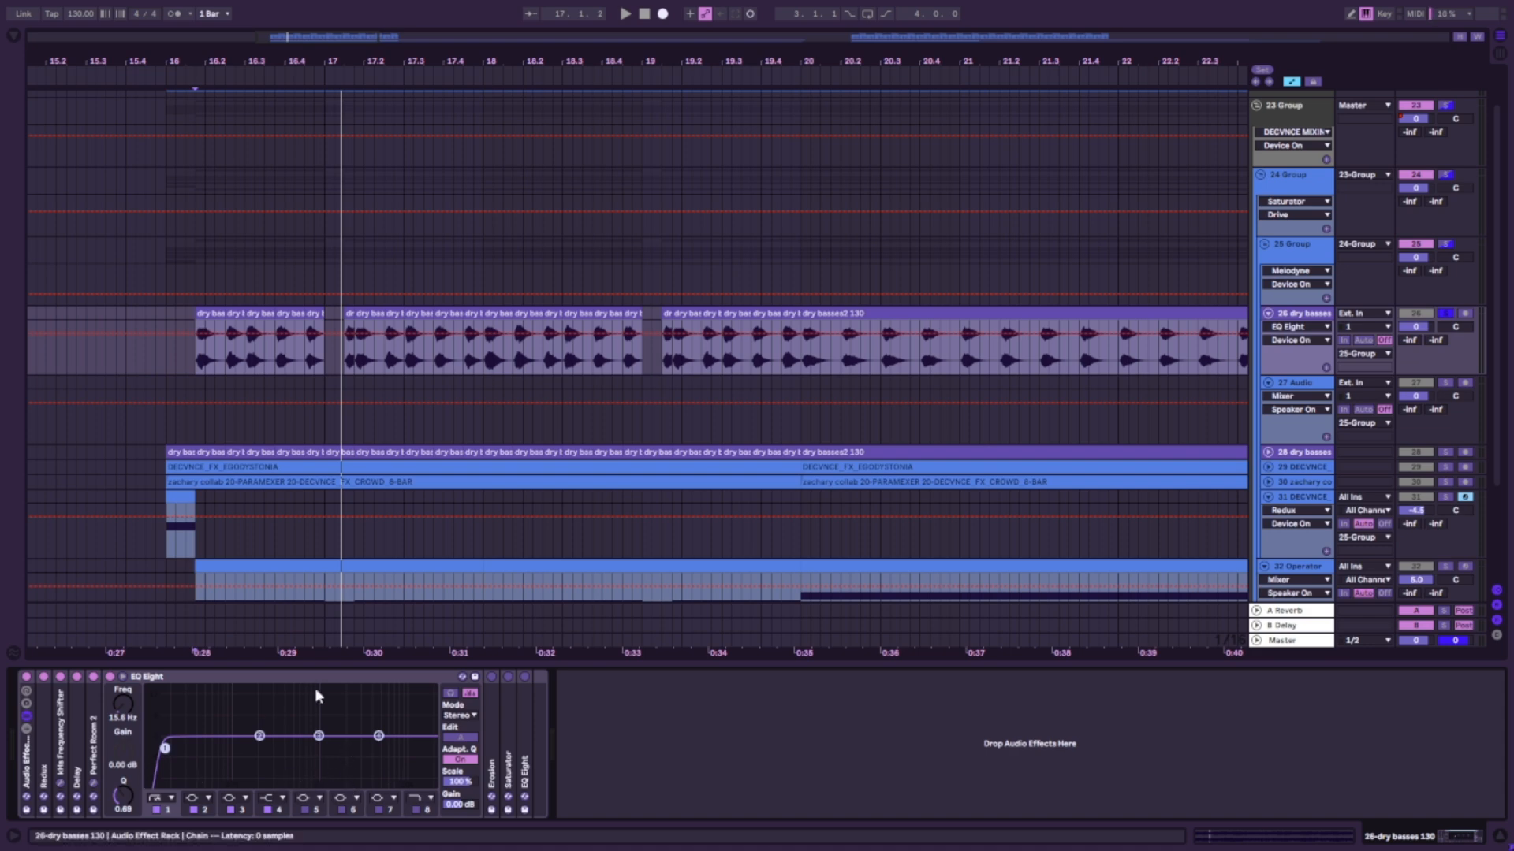
{"action": "left_click_drag", "start_coordinate": [165, 748], "coordinate": [224, 652]}
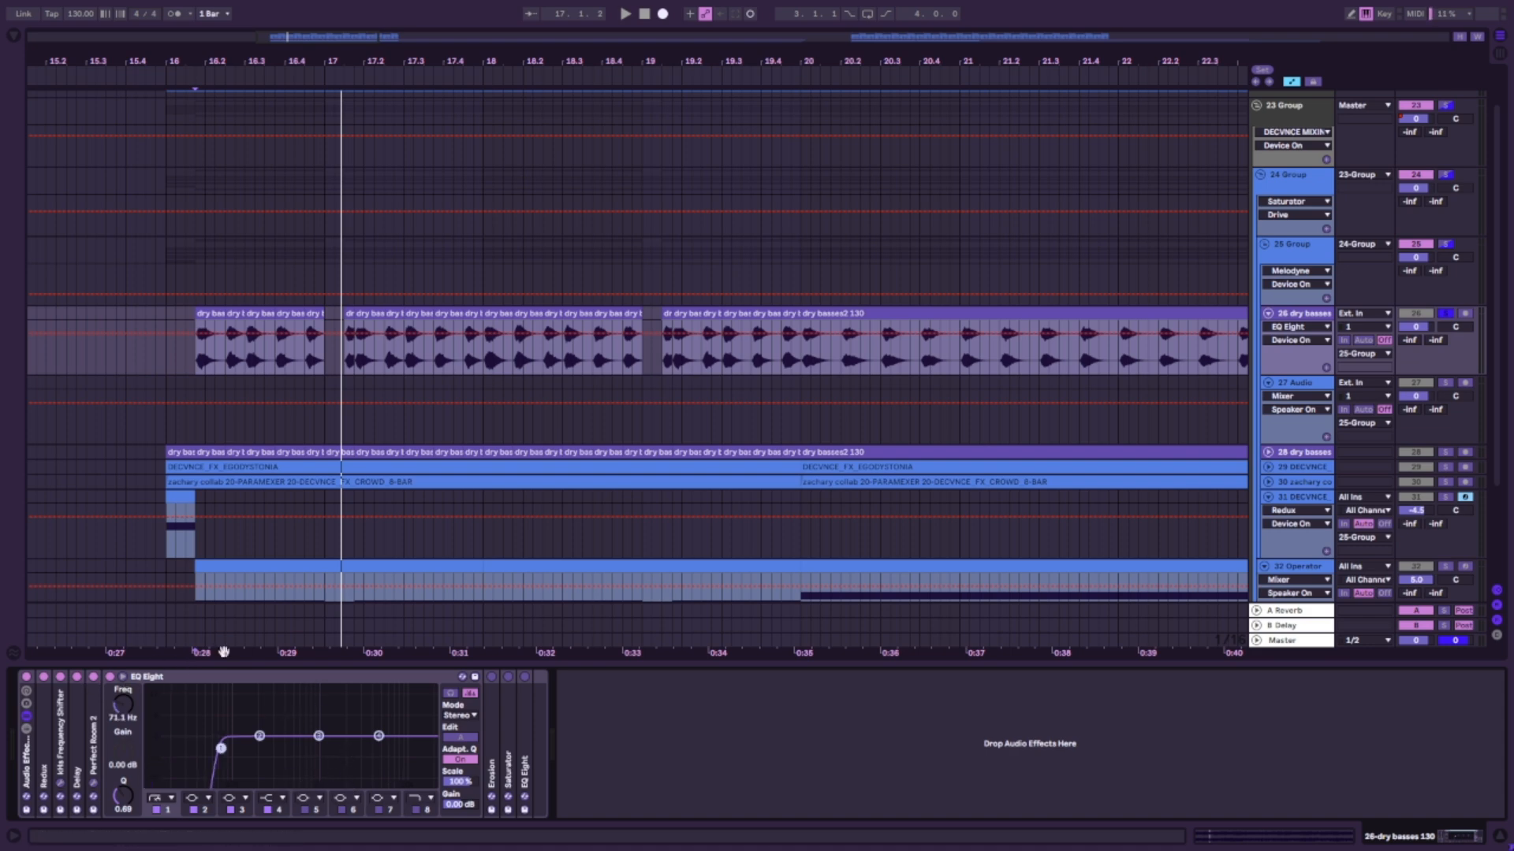
{"action": "double_click", "coordinate": [156, 678]}
Unfold and enable Erosion on 26 dry basses and check its Amount and Width settings.
{"action": "double_click", "coordinate": [127, 691]}
{"action": "left_click", "coordinate": [127, 677]}
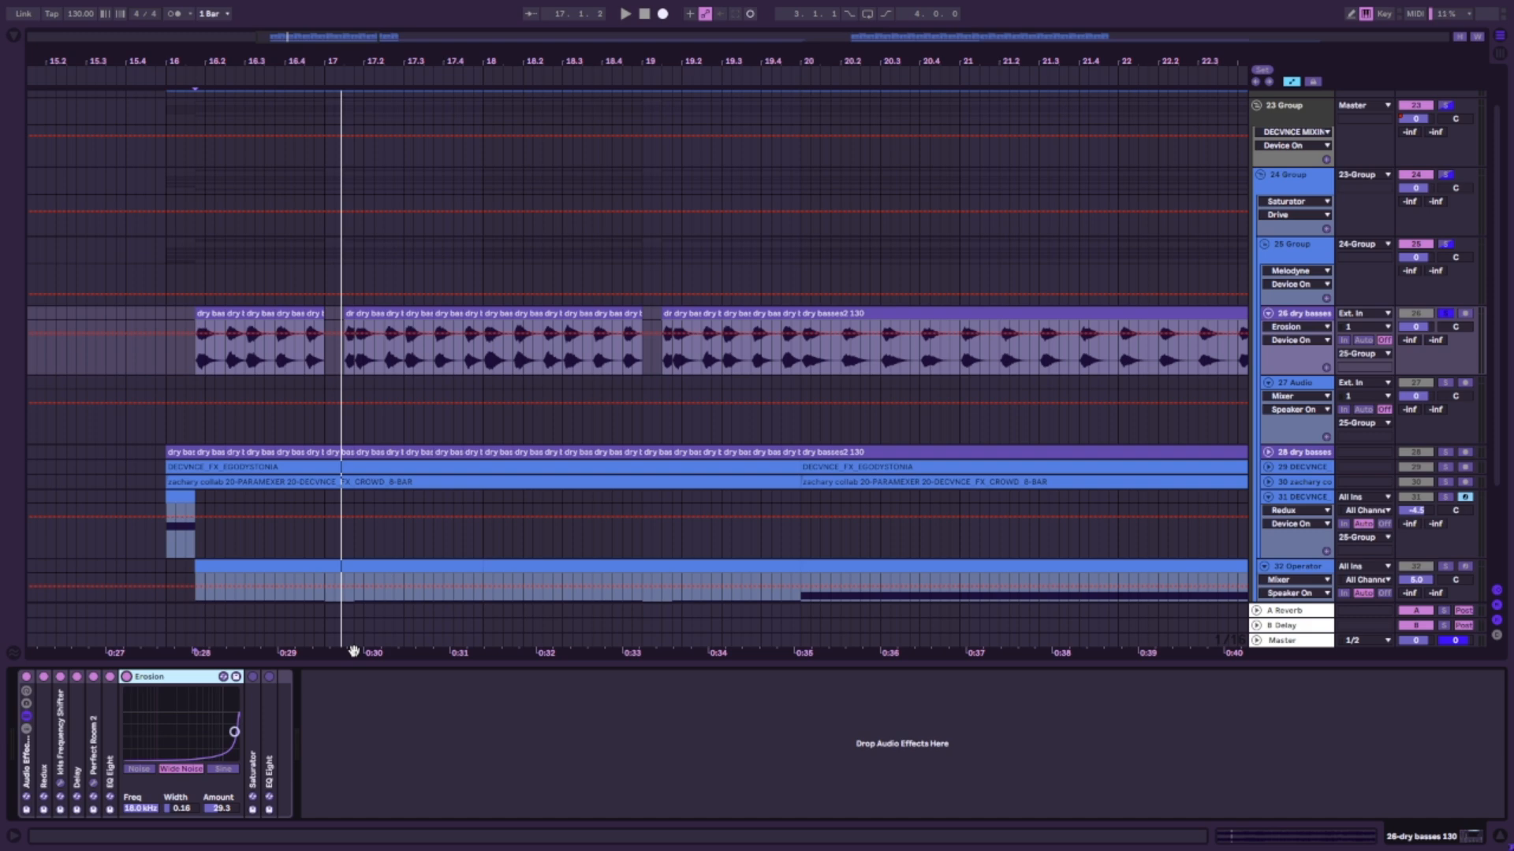
{"action": "left_click", "coordinate": [221, 812]}
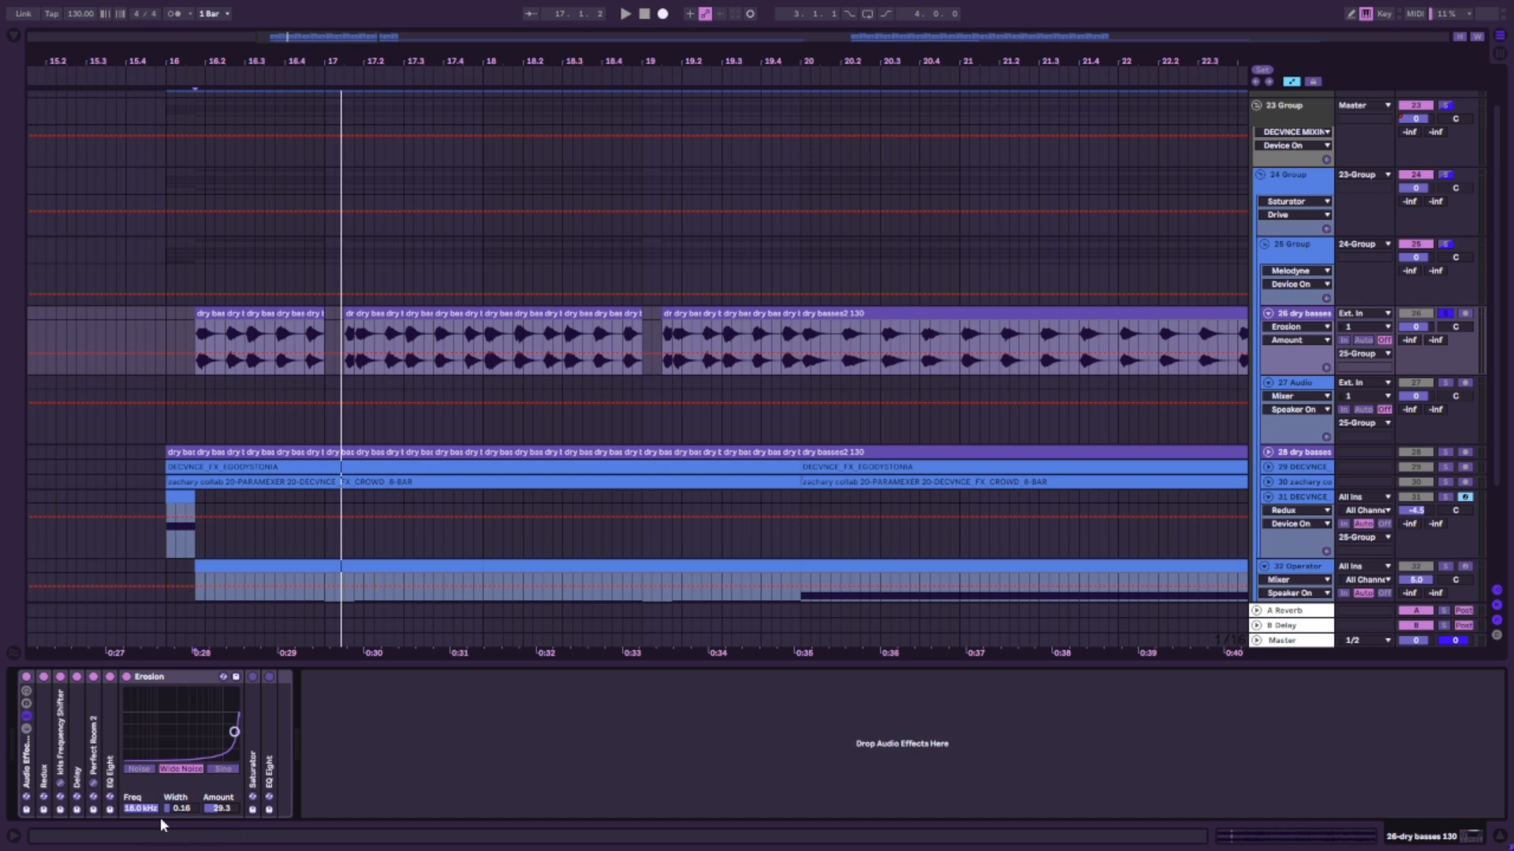
{"action": "left_click", "coordinate": [183, 810]}
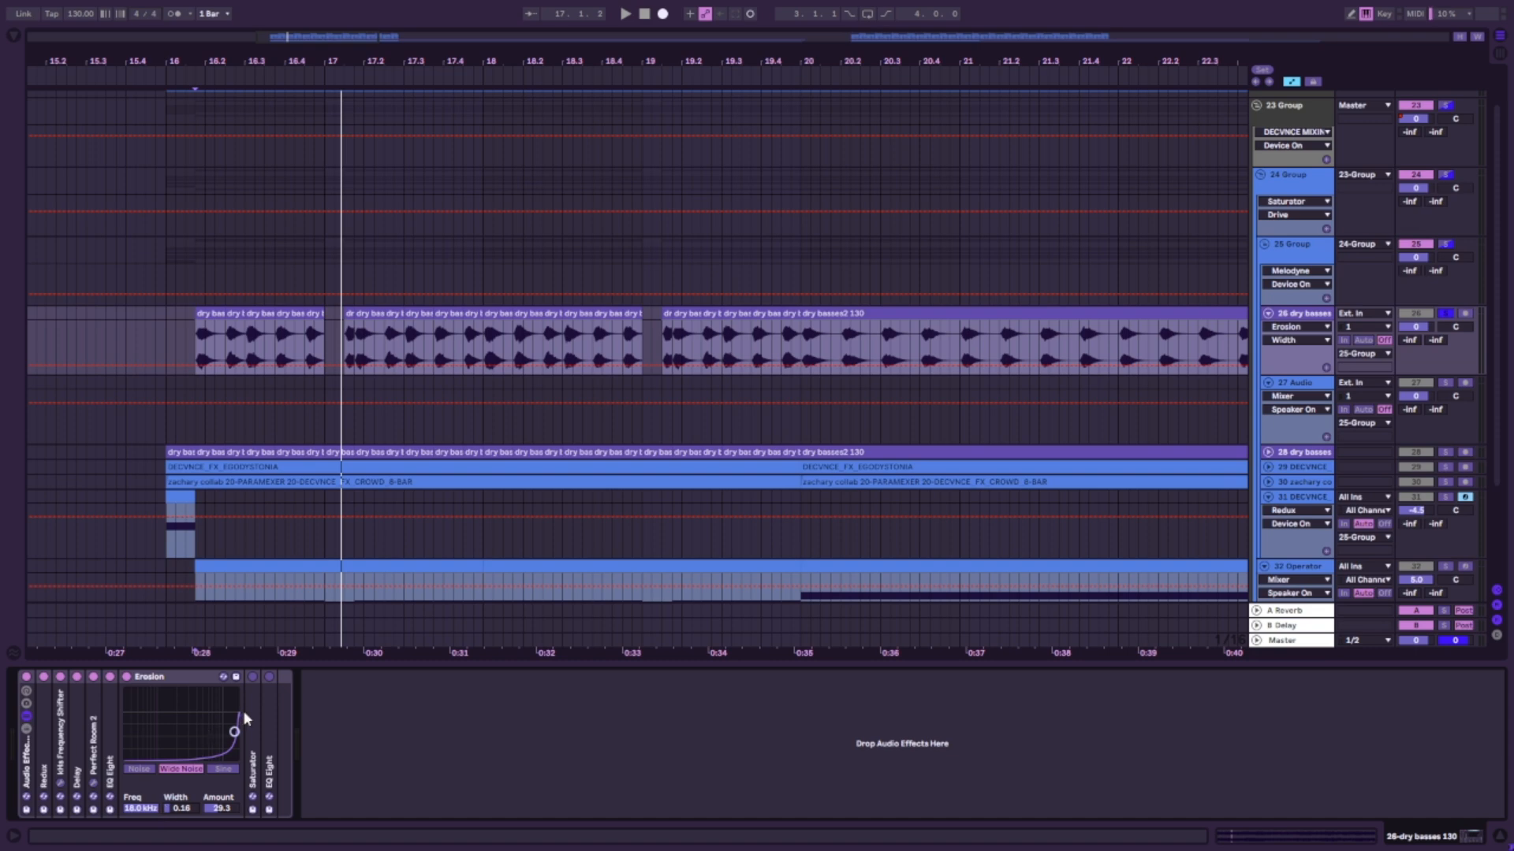
{"action": "left_click_drag", "start_coordinate": [178, 810], "coordinate": [277, 760]}
Fold Erosion, then enable Saturator with Soft Clip on and check its Drive setting.
{"action": "double_click", "coordinate": [142, 679]}
{"action": "double_click", "coordinate": [149, 675]}
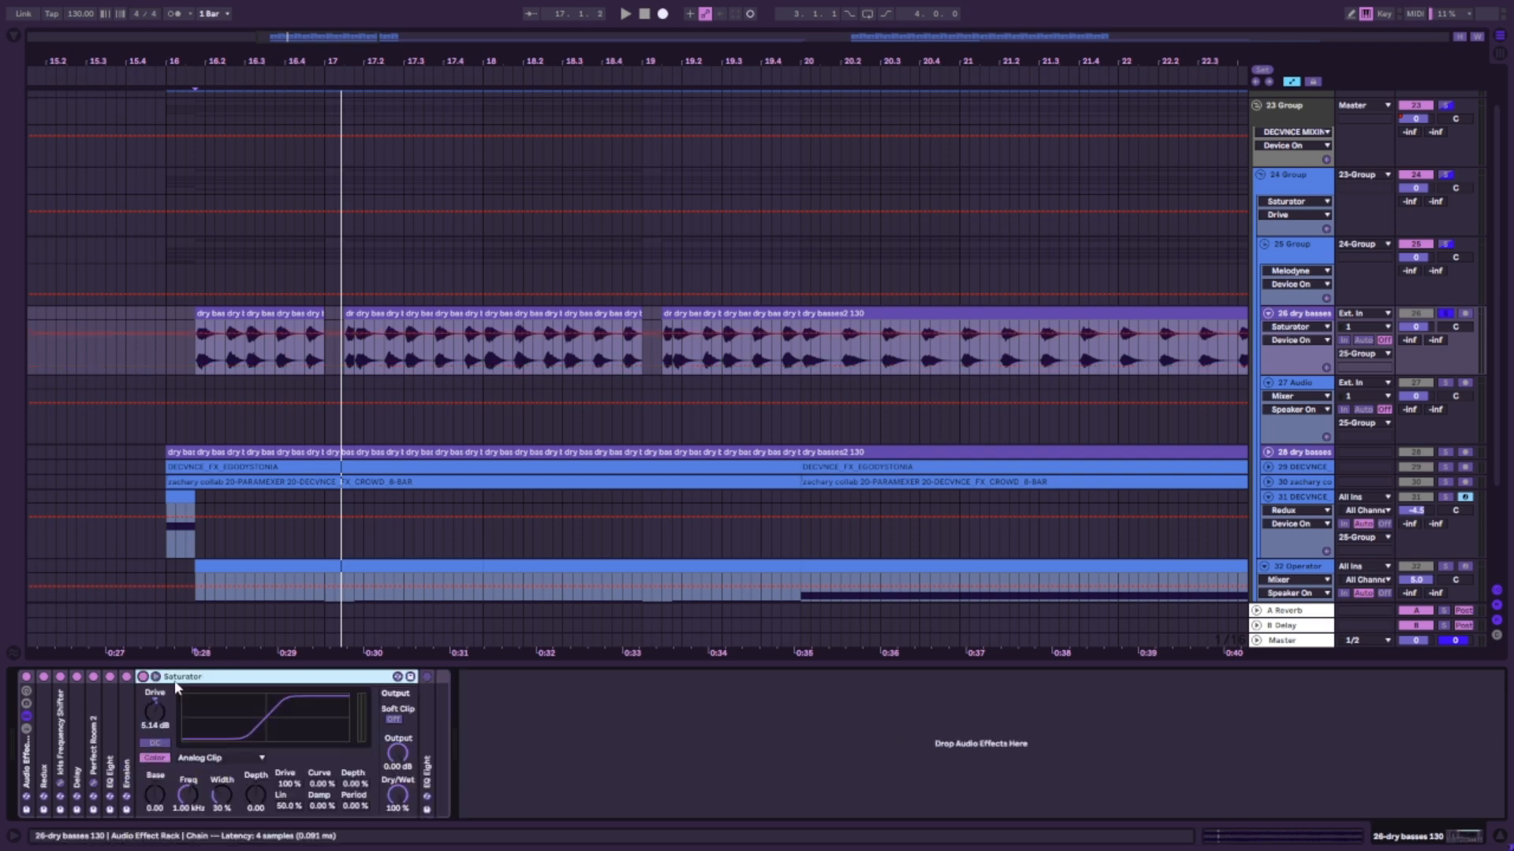
{"action": "left_click", "coordinate": [393, 719]}
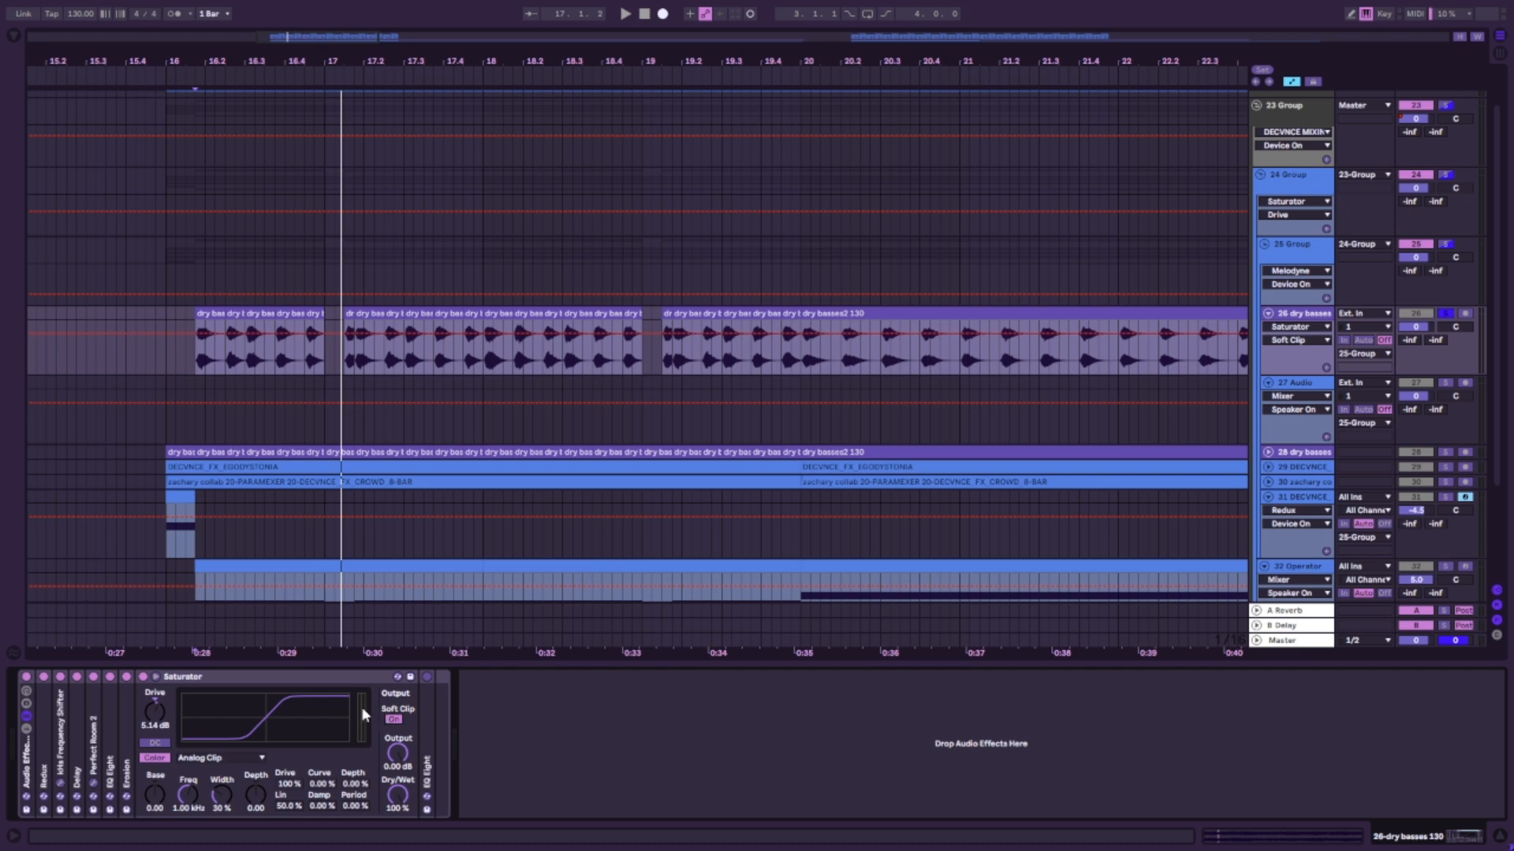
{"action": "left_click", "coordinate": [155, 719]}
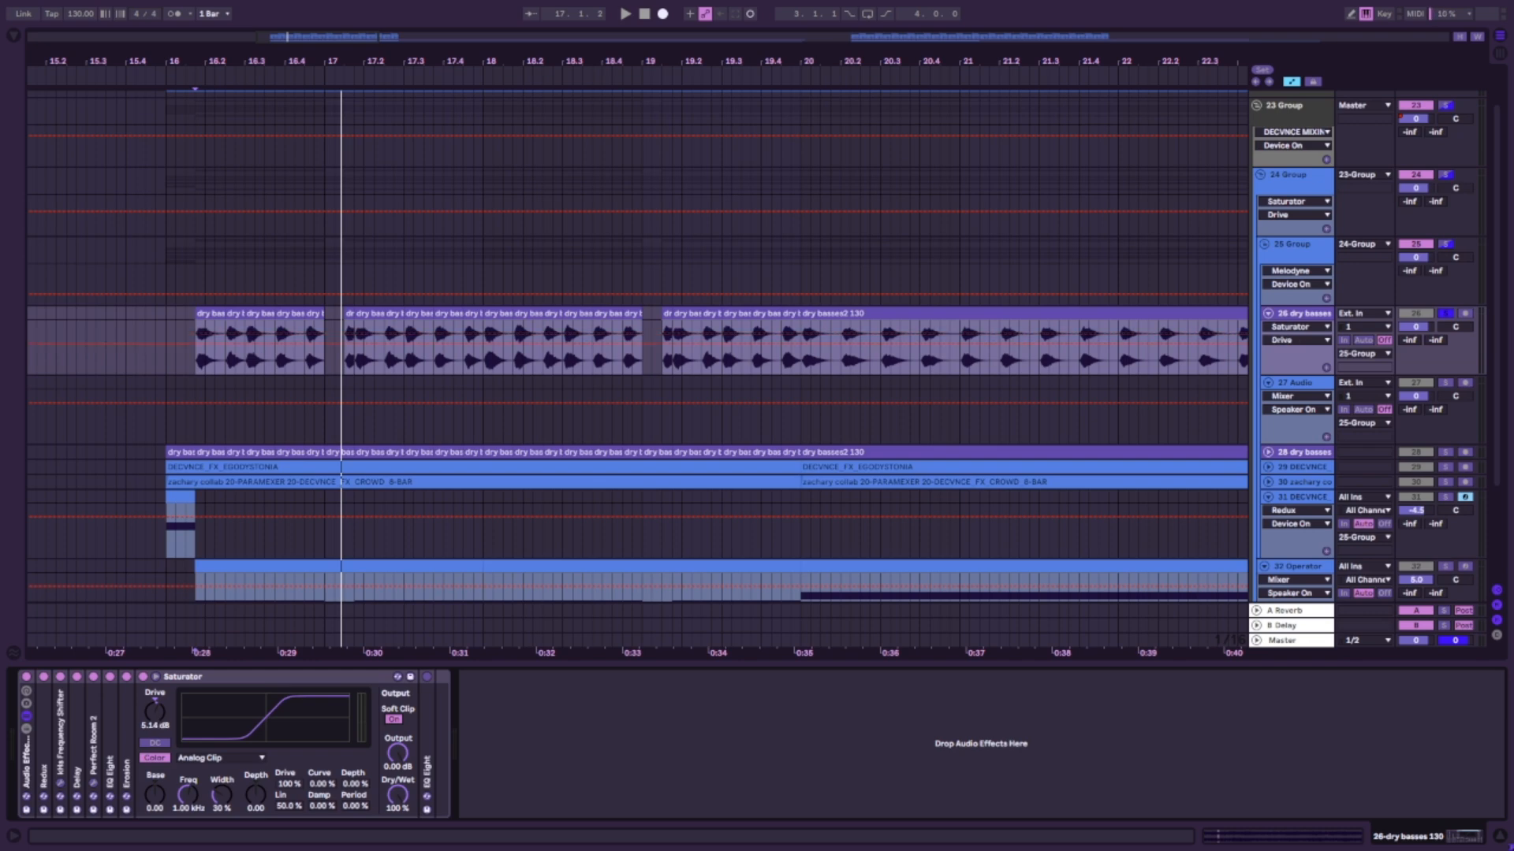
Enable the last EQ Eight in the rack, view it beside Saturator, and fold both devices.
{"action": "double_click", "coordinate": [170, 676]}
{"action": "double_click", "coordinate": [159, 703]}
{"action": "left_click", "coordinate": [160, 678]}
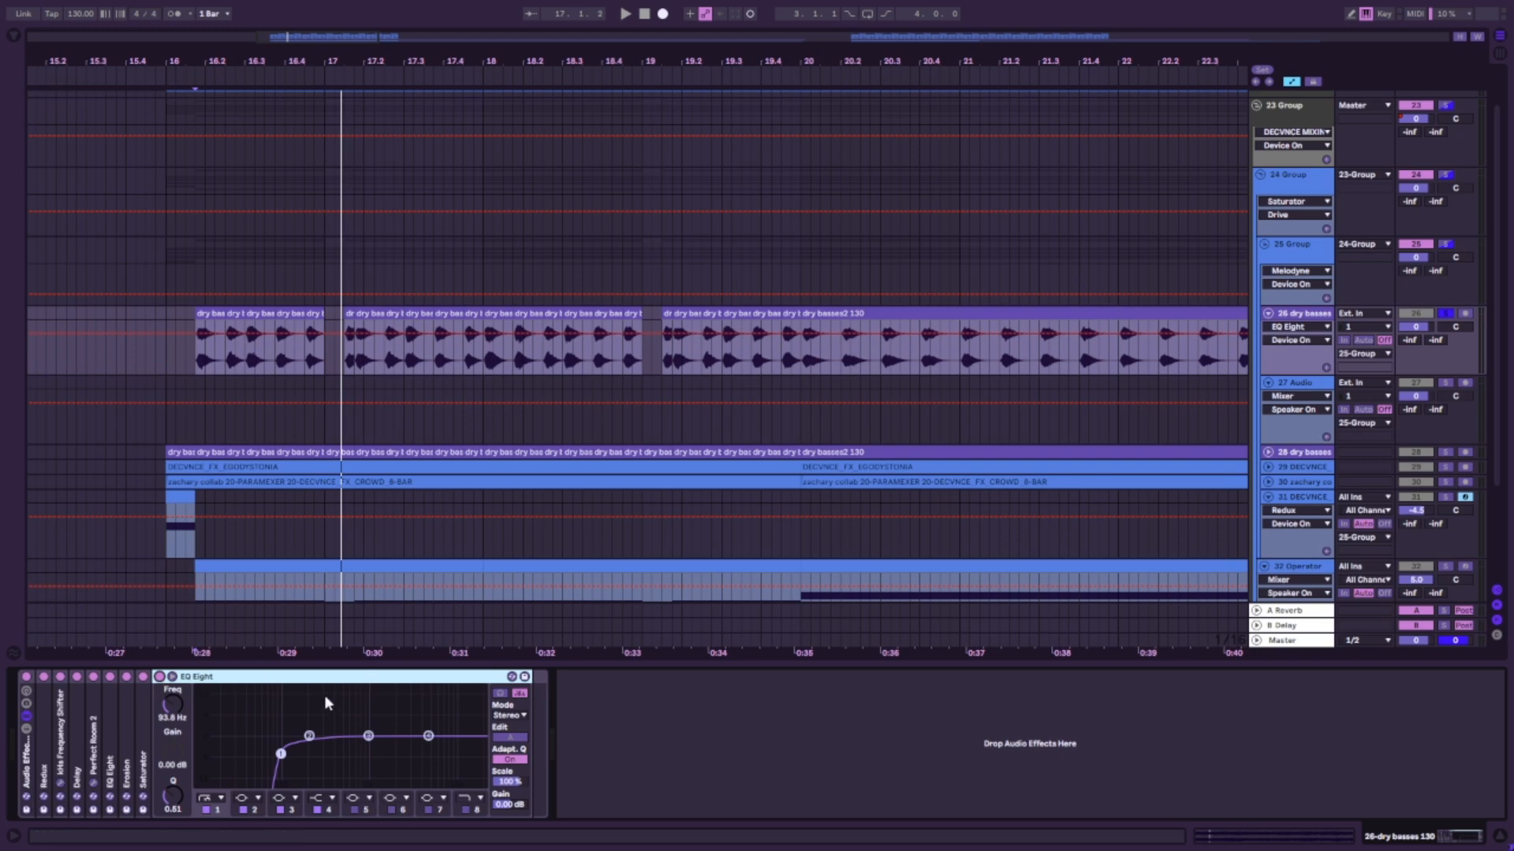
{"action": "double_click", "coordinate": [145, 706]}
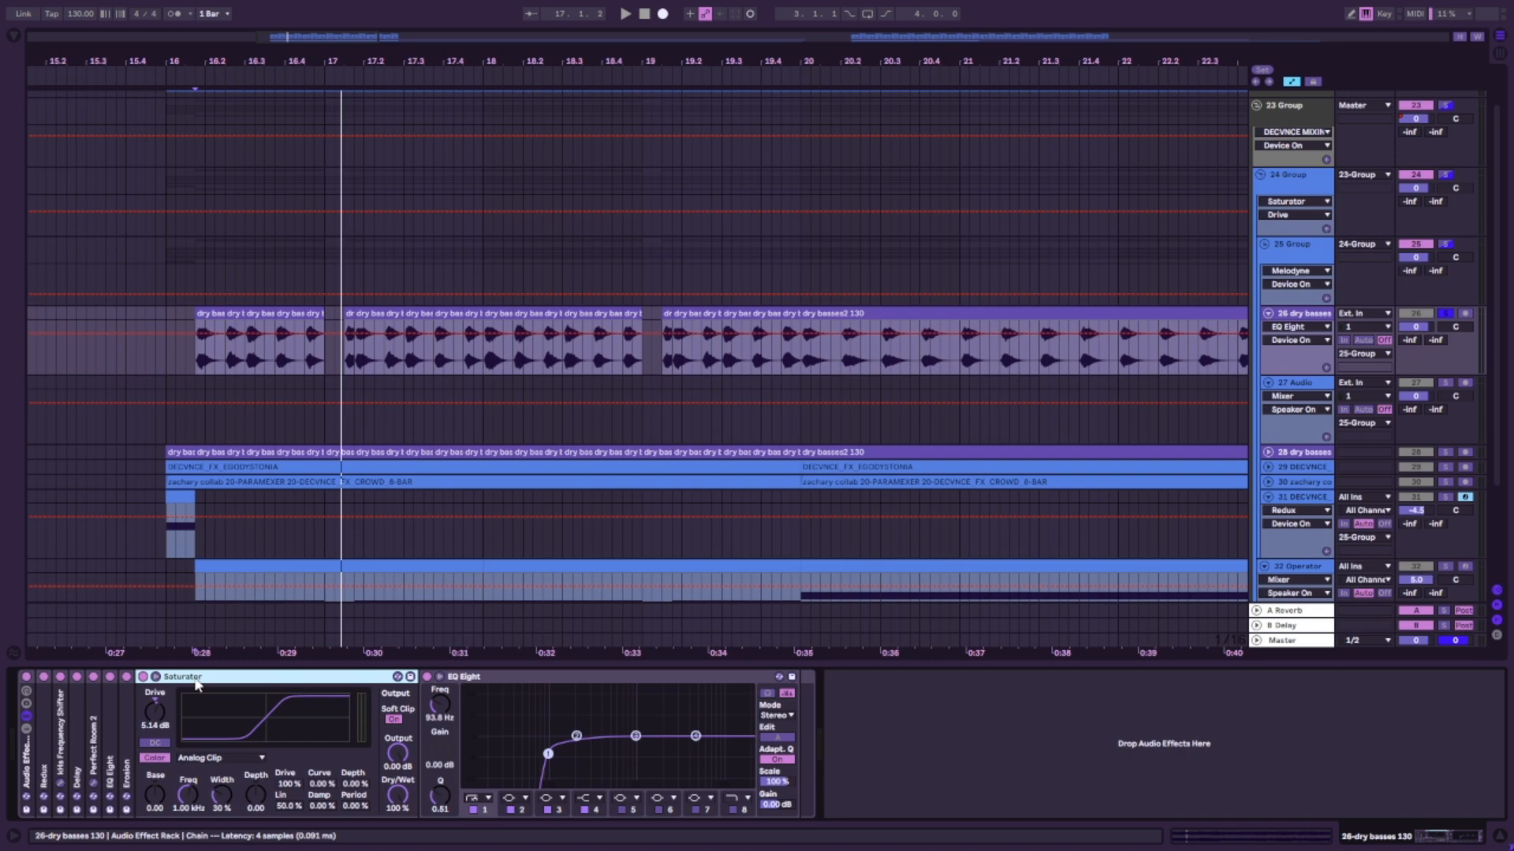
{"action": "double_click", "coordinate": [195, 681], "text": "alt"}
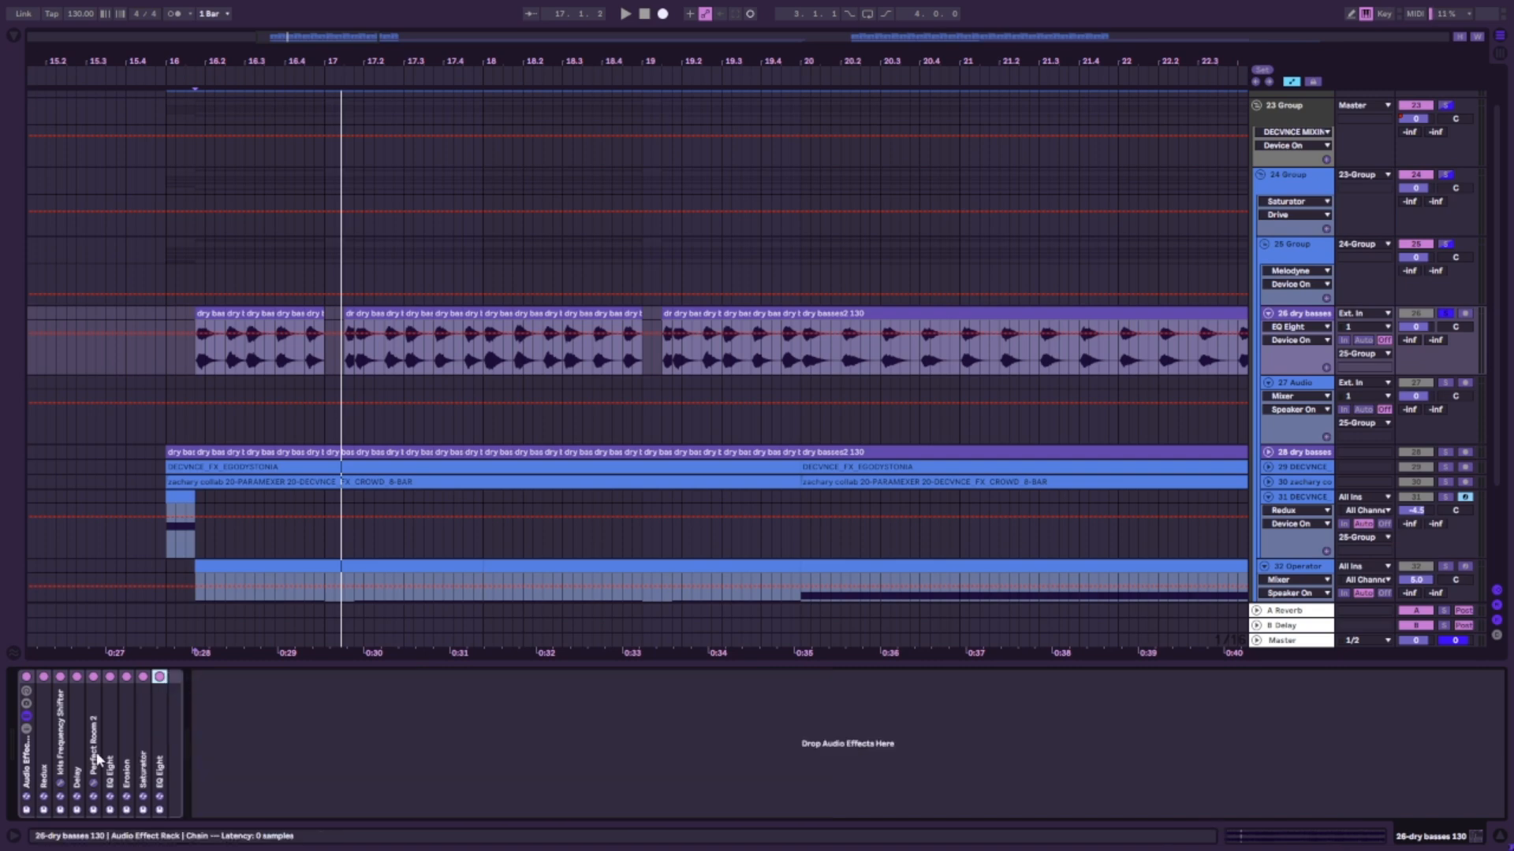
Play from 16.1.3 and unsolo 26 dry basses to hear the processed bass with the other layers.
{"action": "left_click", "coordinate": [190, 363]}
{"action": "key", "text": "space"}
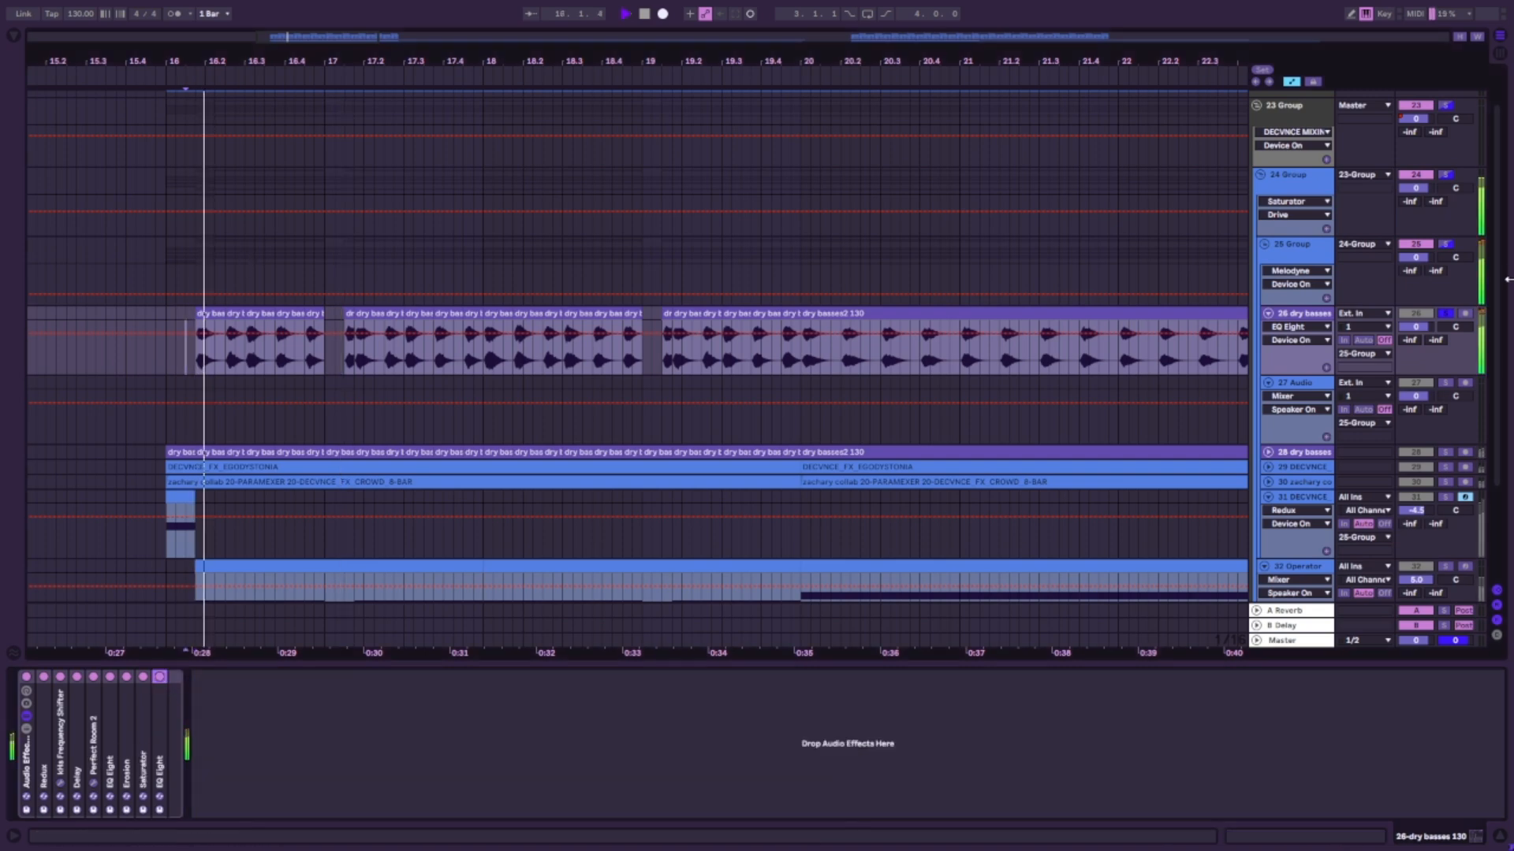
{"action": "left_click", "coordinate": [1447, 315]}
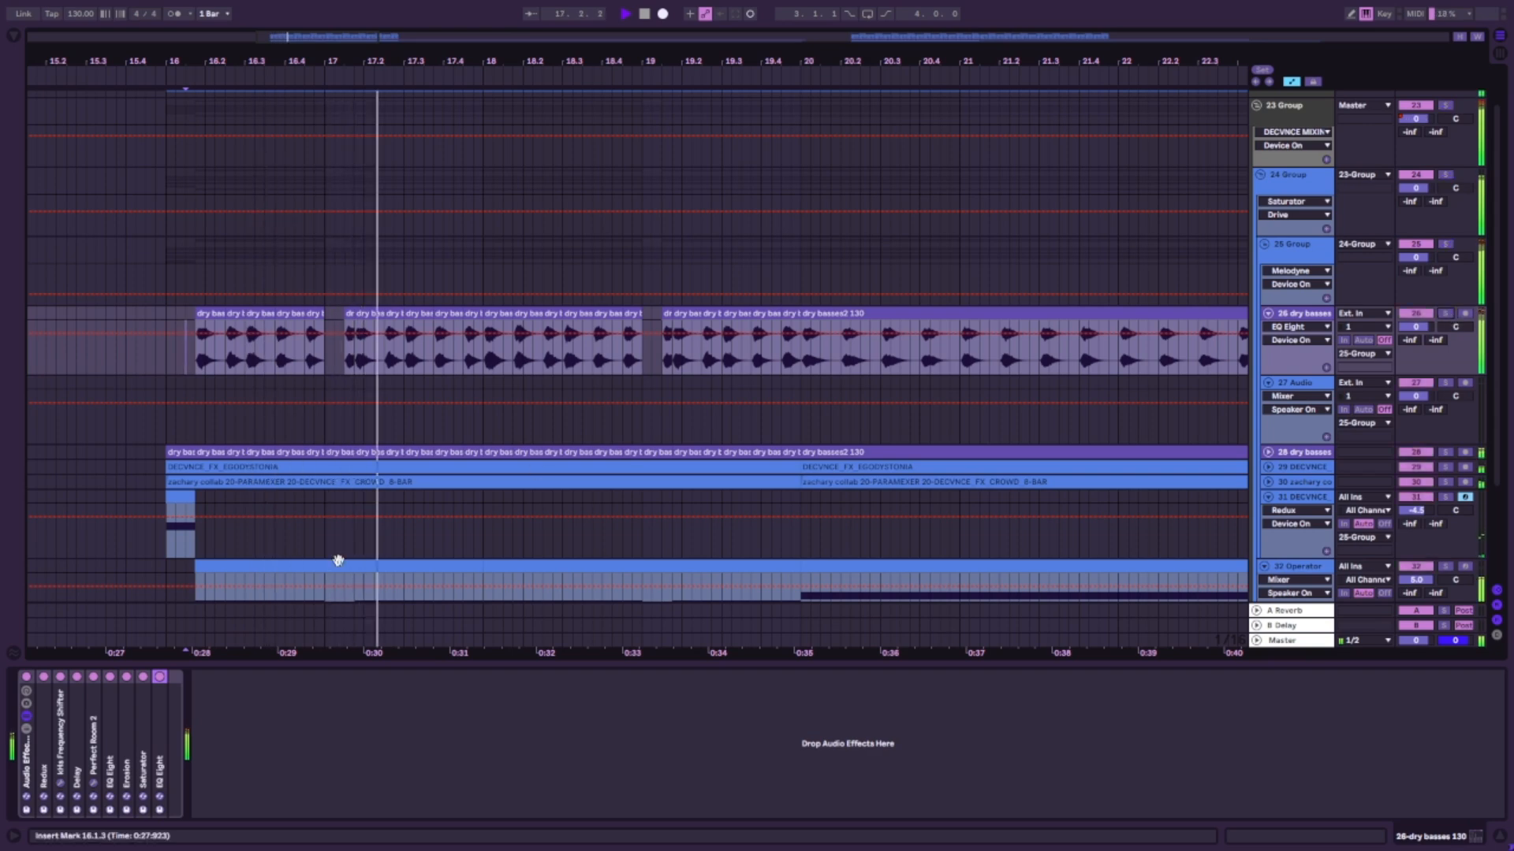
{"action": "key", "text": "space"}
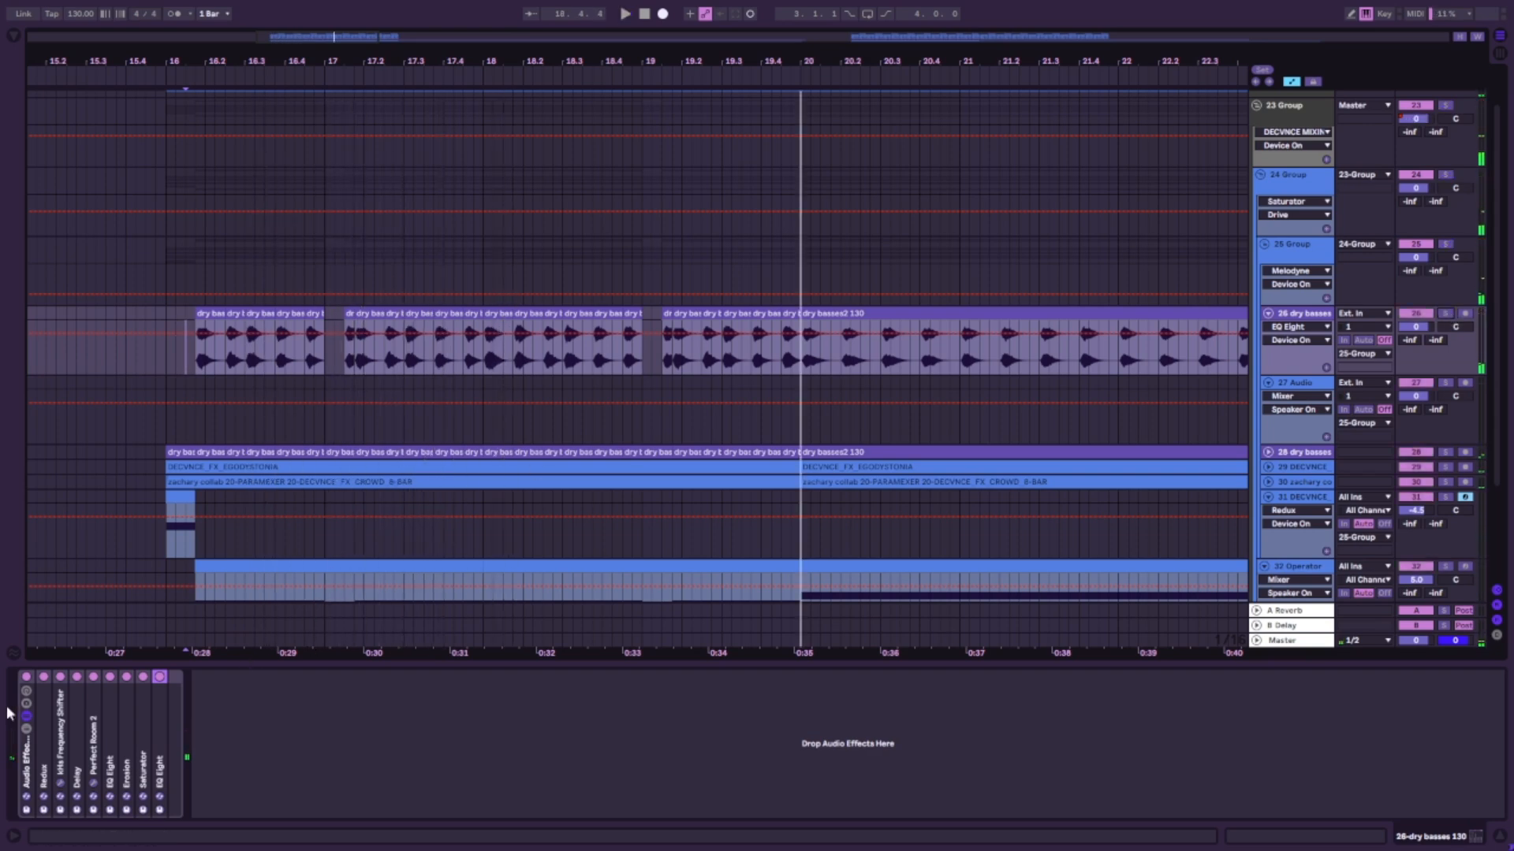
Solo the 32 Operator track, show its devices, and play it from 16.1.2.
{"action": "left_click", "coordinate": [65, 689]}
{"action": "scroll", "coordinate": [385, 328], "scroll_direction": "down", "scroll_amount": 3}
{"action": "left_click", "coordinate": [176, 297]}
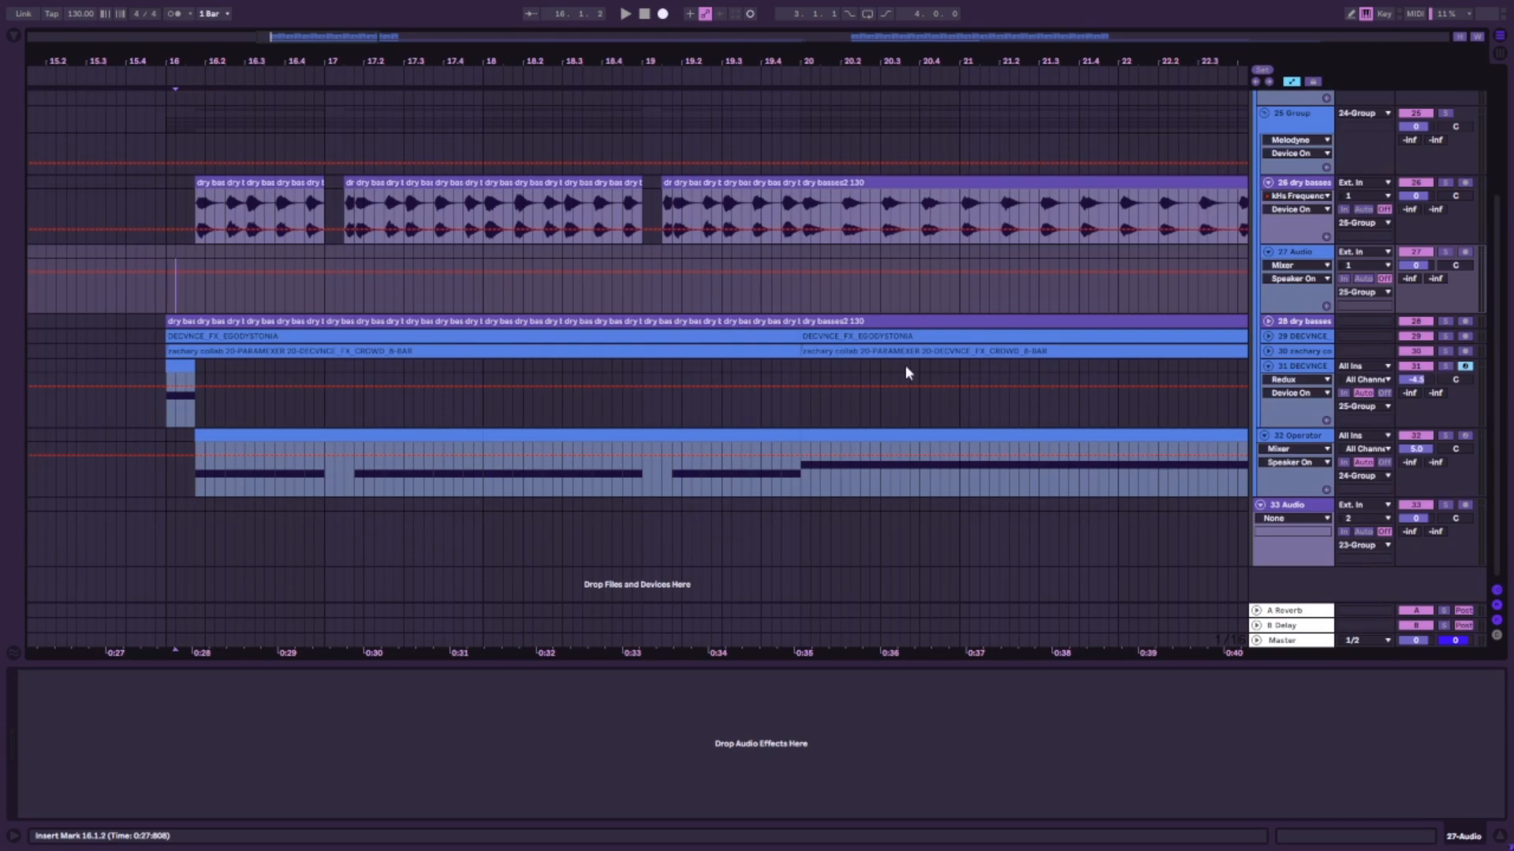
{"action": "left_click", "coordinate": [1446, 438]}
{"action": "left_click", "coordinate": [1331, 438]}
{"action": "key", "text": "space"}
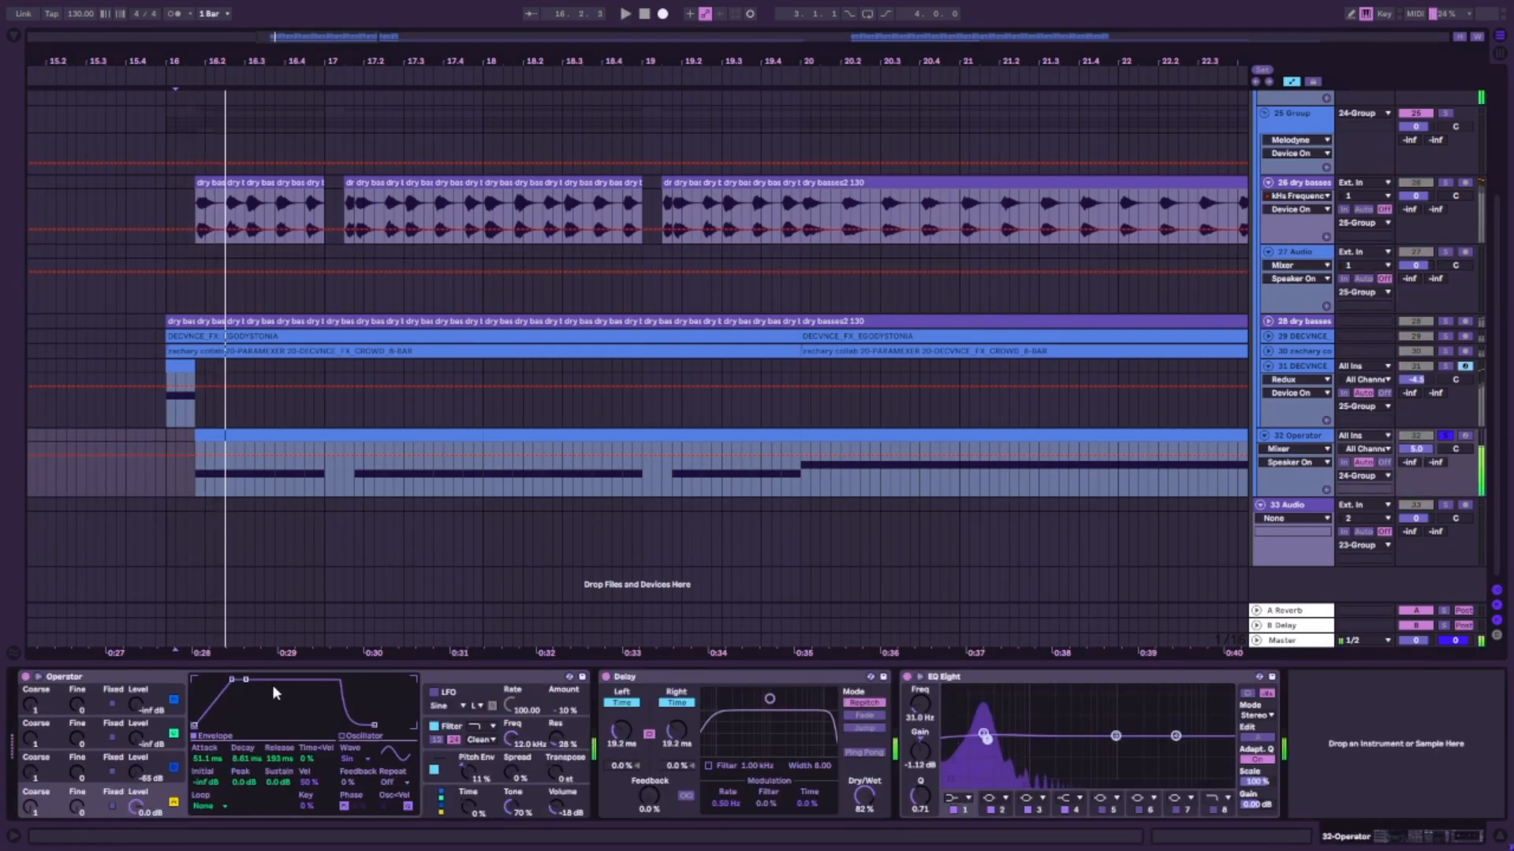
Inspect several of Operator's oscillators and their envelopes, including oscillator B's level, while the soloed track plays.
{"action": "left_click", "coordinate": [63, 691]}
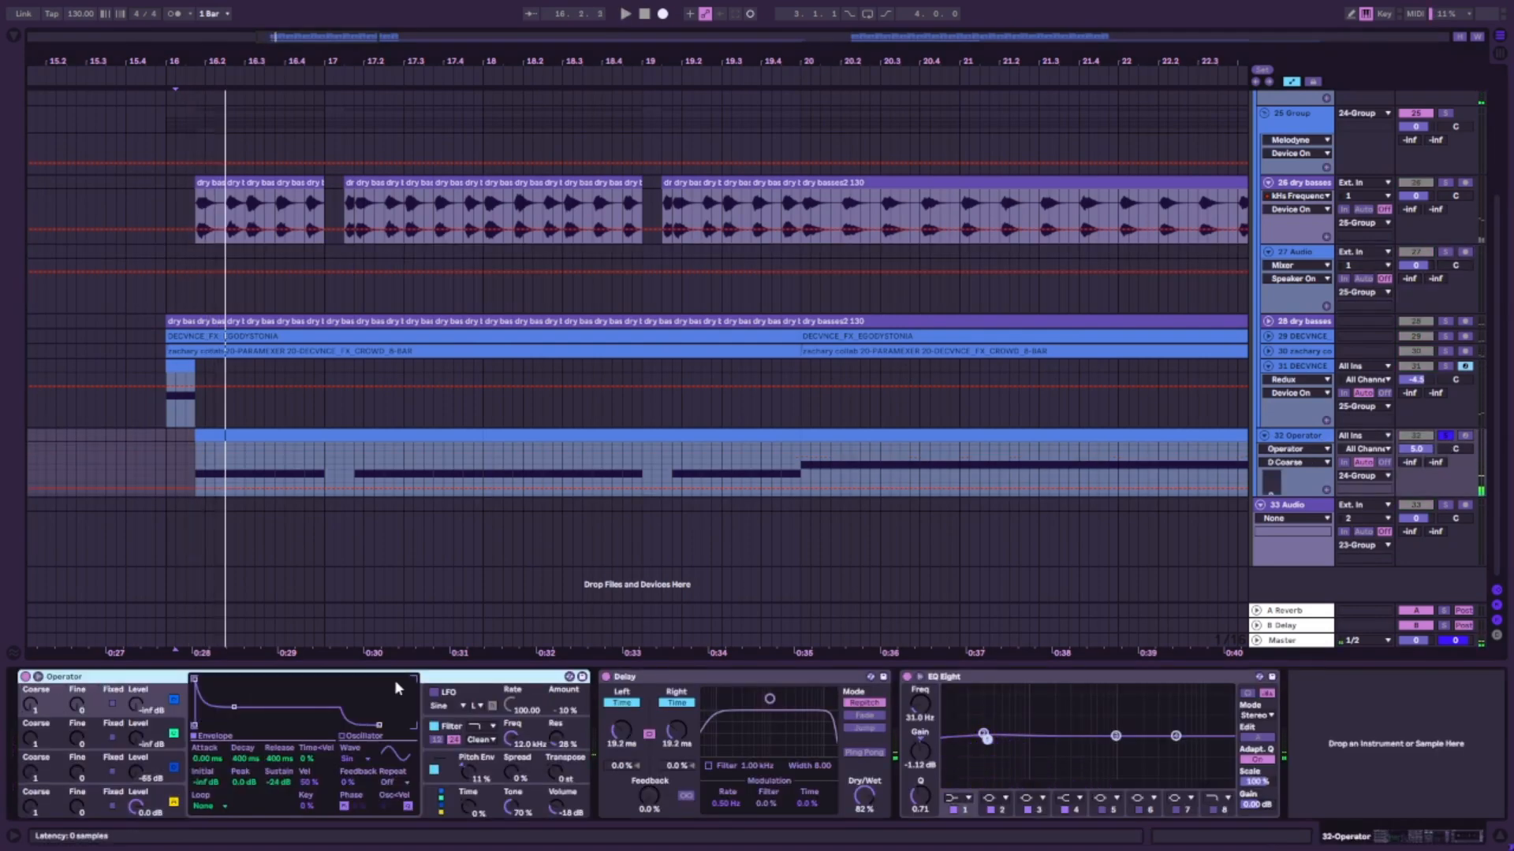
{"action": "key", "text": "space"}
{"action": "left_click", "coordinate": [103, 796]}
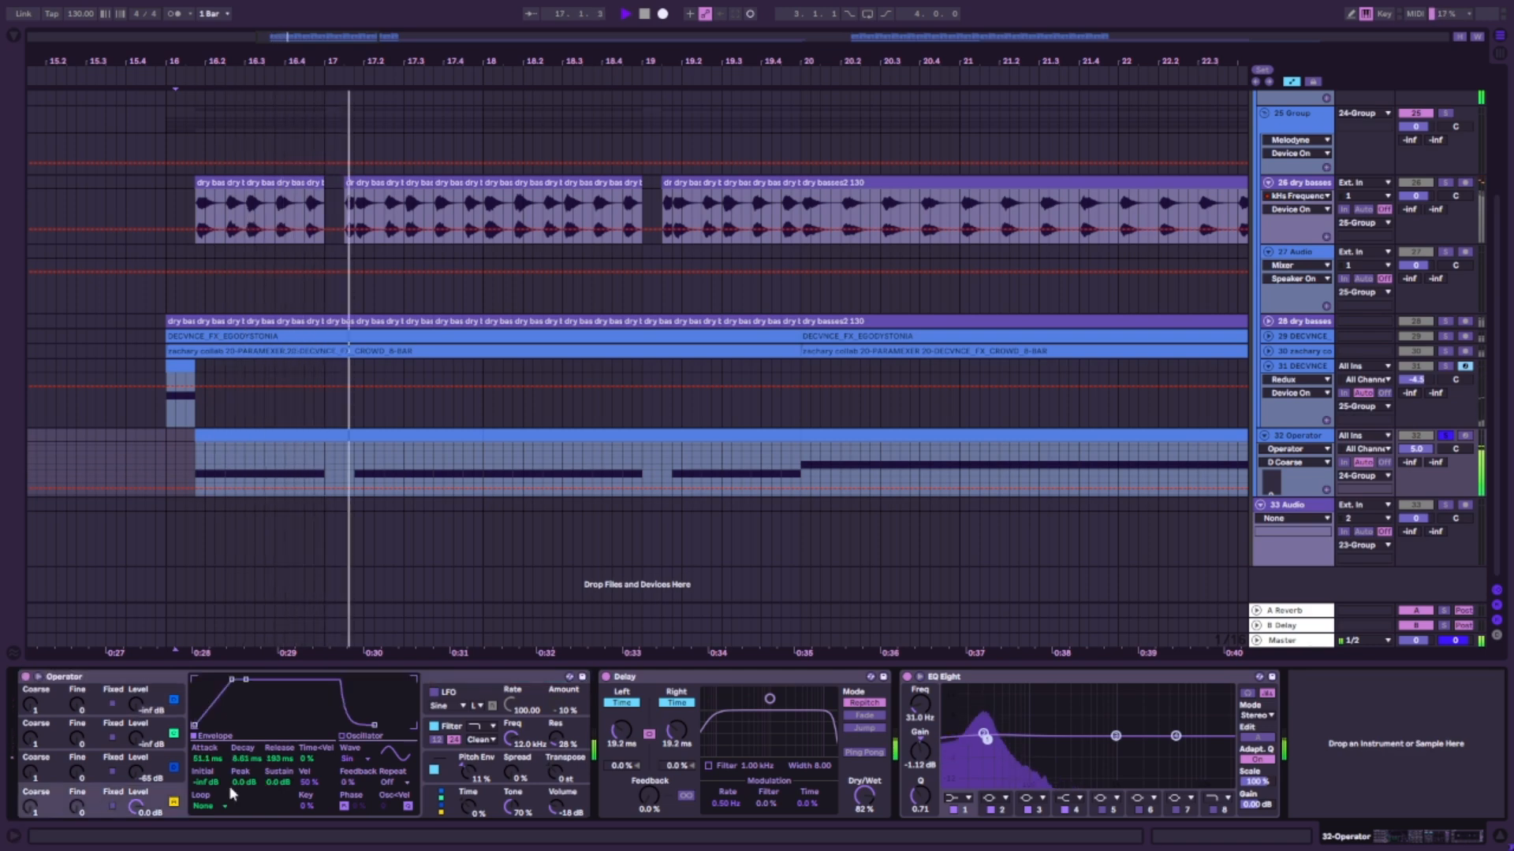
{"action": "left_click", "coordinate": [152, 778]}
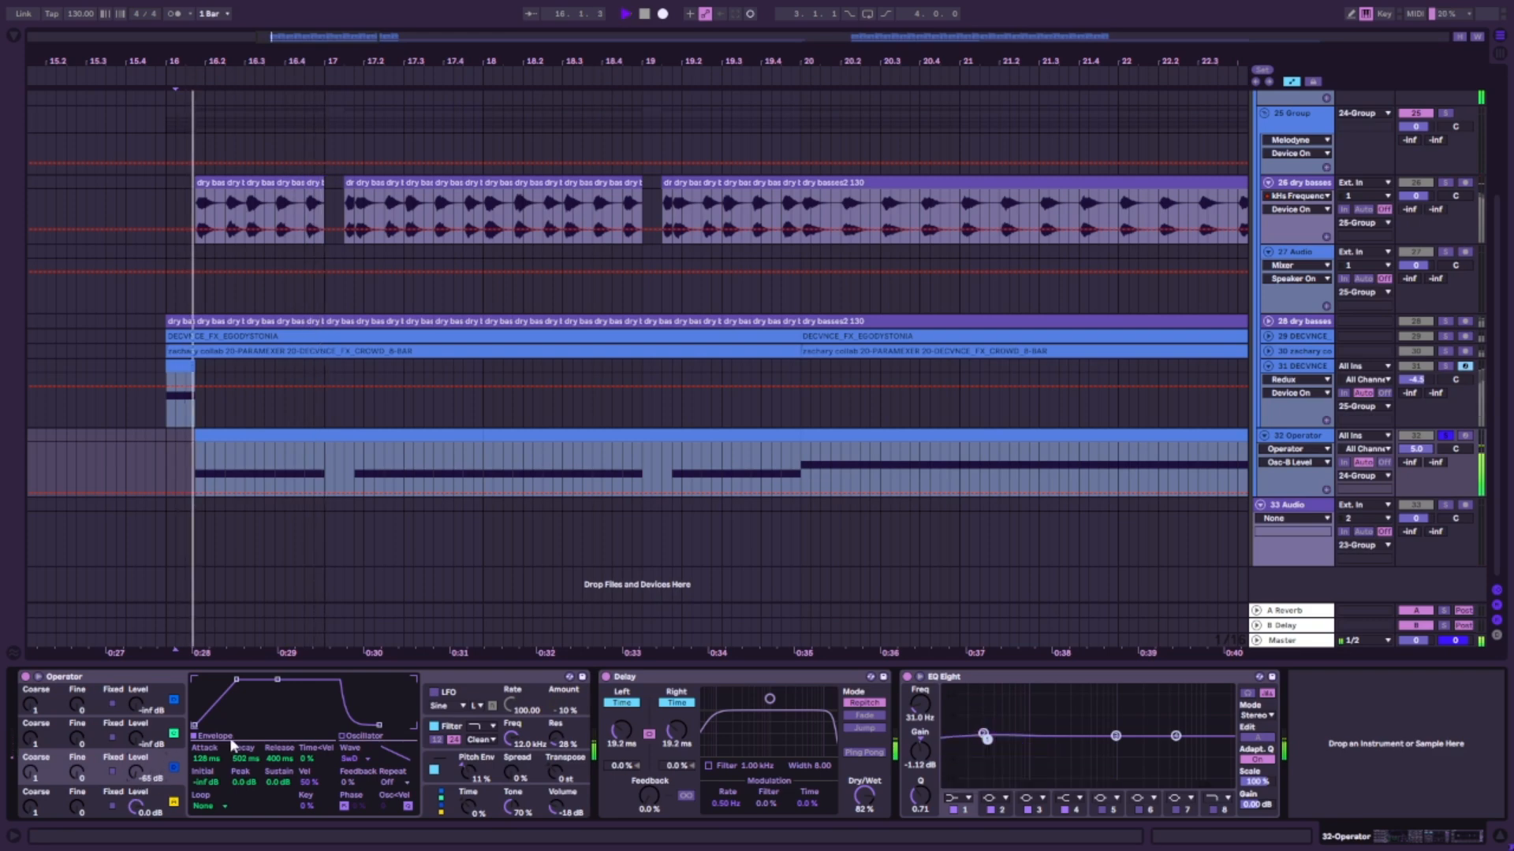
{"action": "key", "text": "space"}
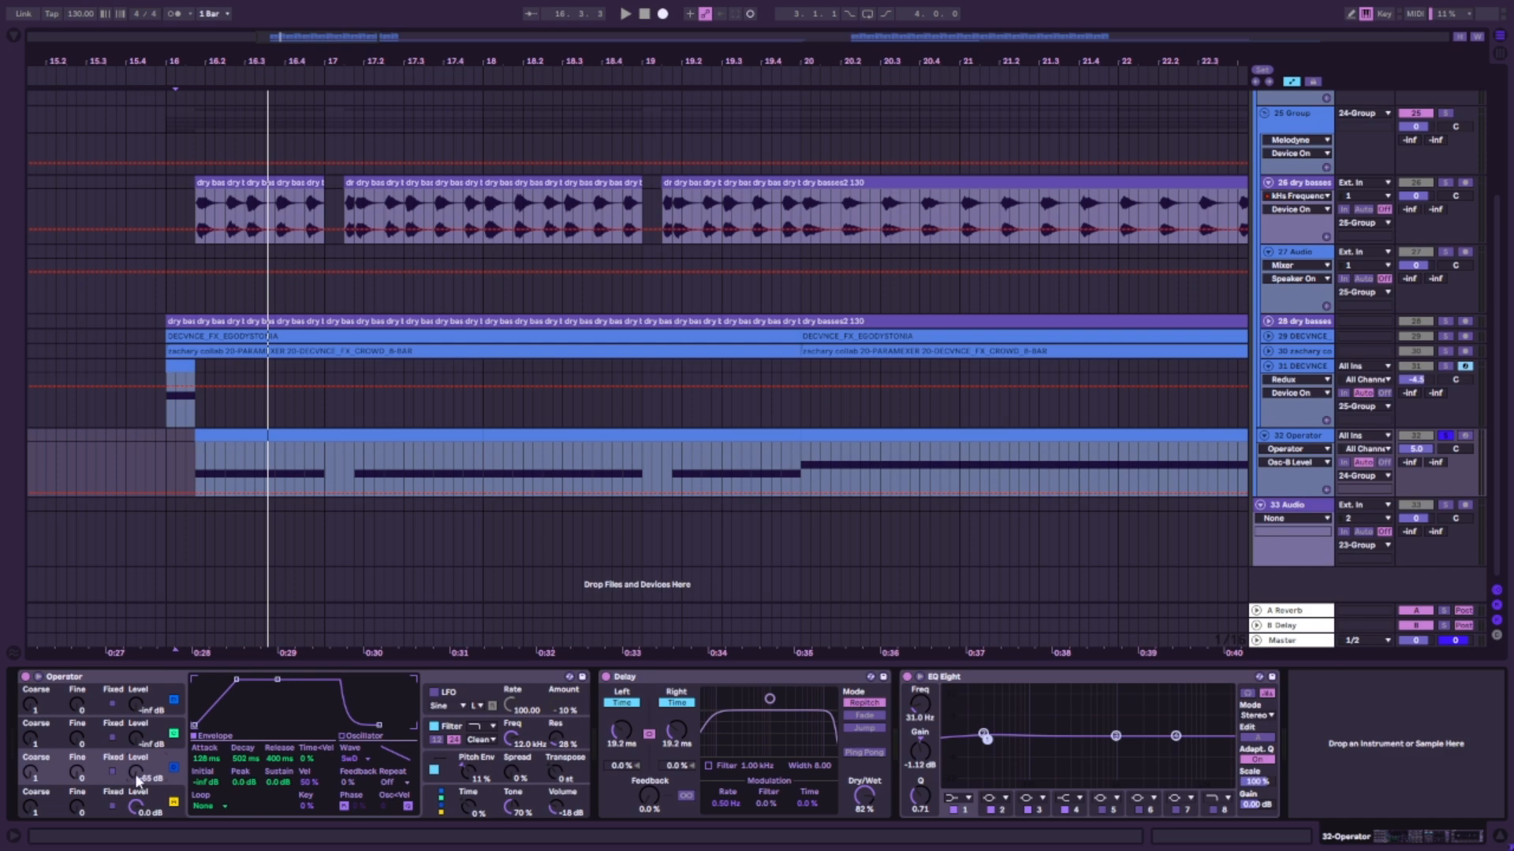
Replay the soloed Operator, undo the last change, and show the settings of oscillator A.
{"action": "key", "text": "space"}
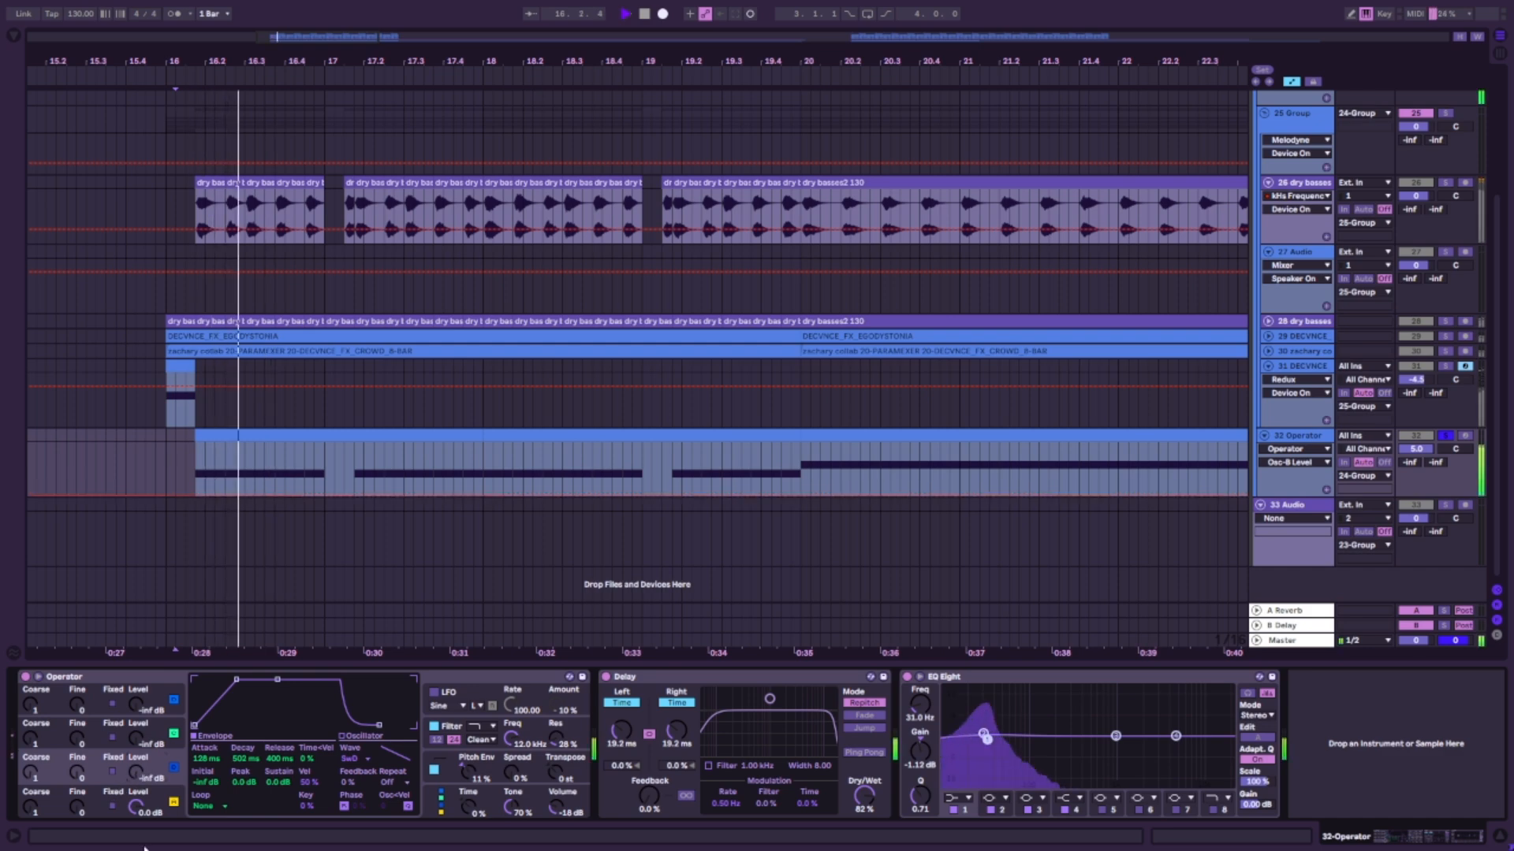
{"action": "key", "text": "ctrl+z"}
{"action": "key", "text": "space"}
{"action": "key", "text": "space"}
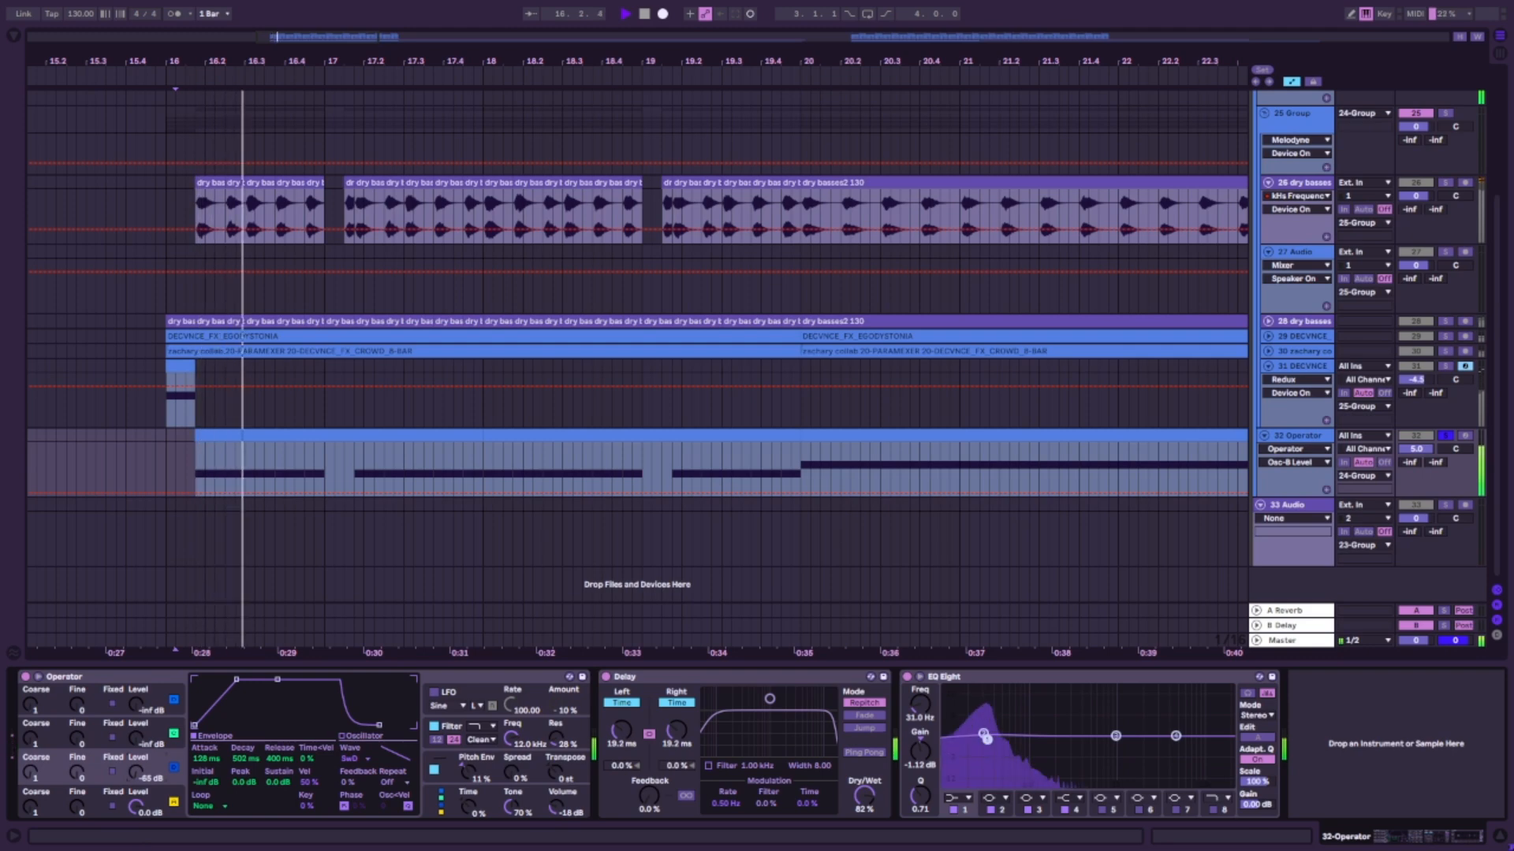
{"action": "key", "text": "space"}
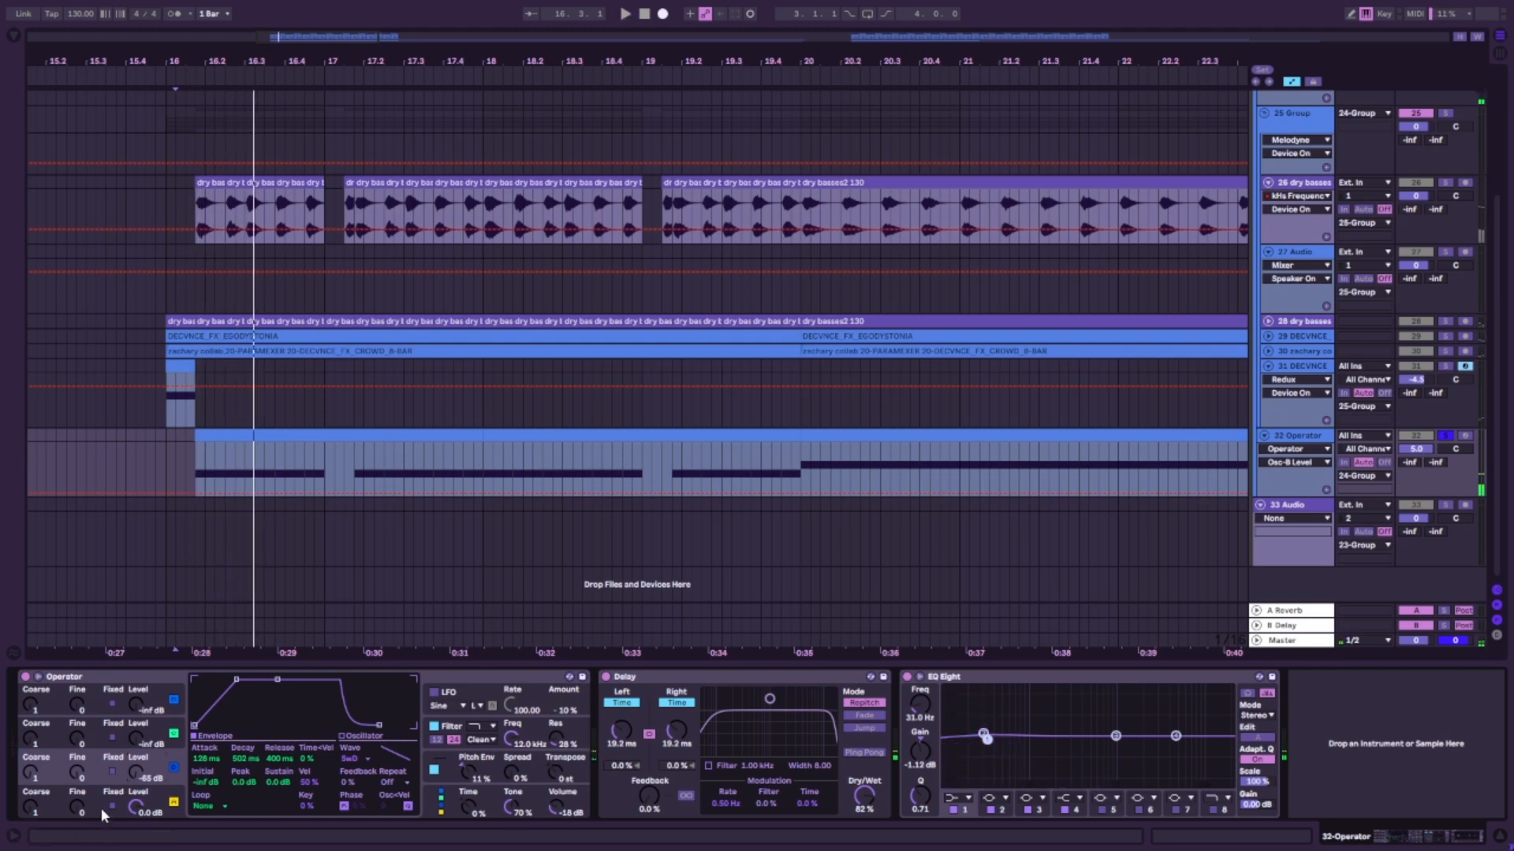
{"action": "left_click", "coordinate": [101, 809]}
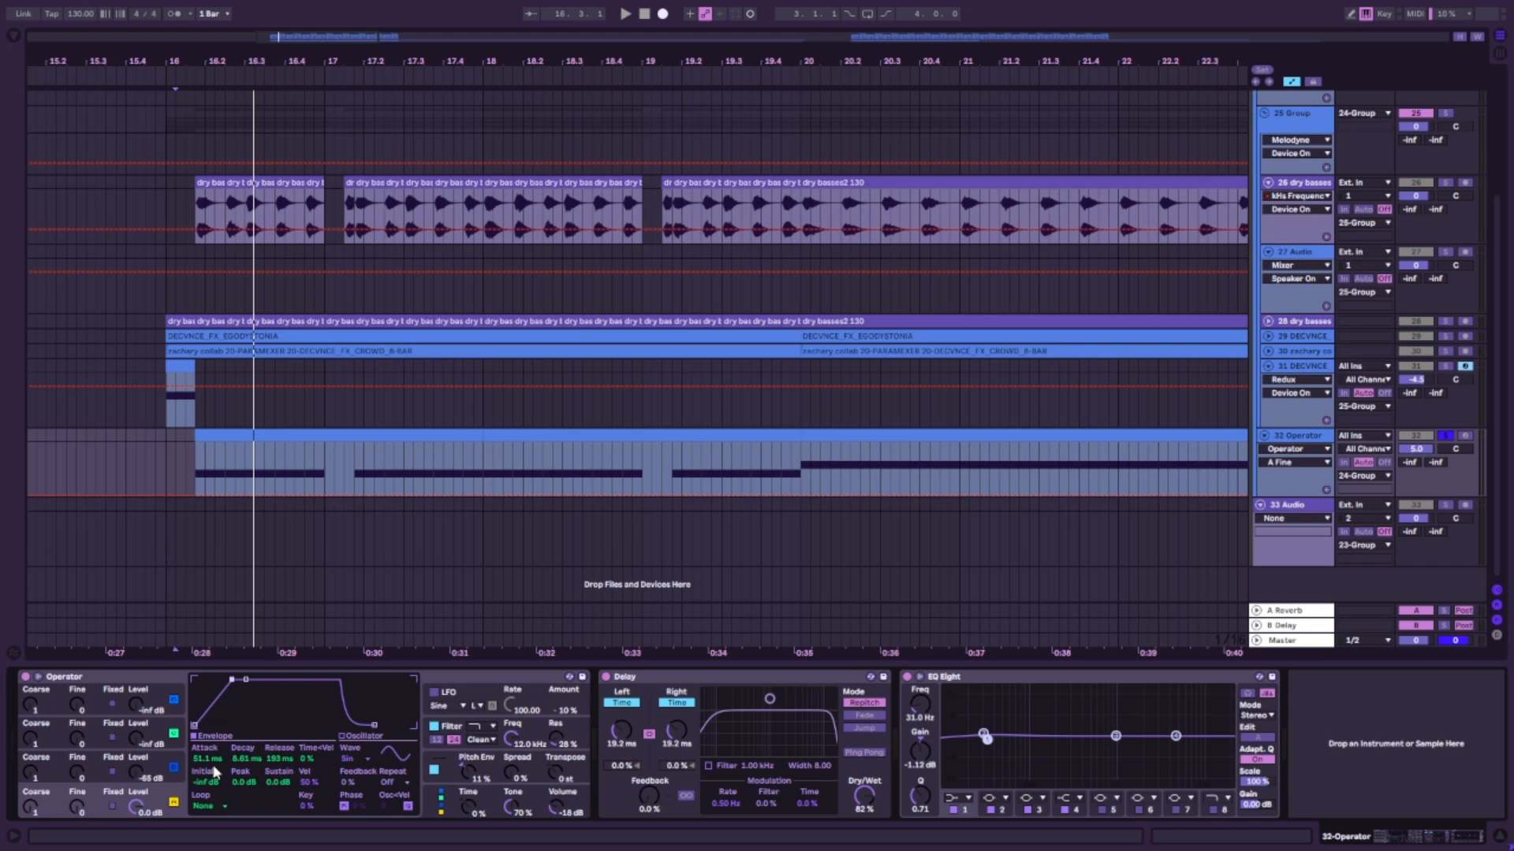
Inspect oscillator A's envelope decay, compare it with the end of the first 26 dry basses clip, and return to 32 Operator's devices.
{"action": "left_click", "coordinate": [245, 758]}
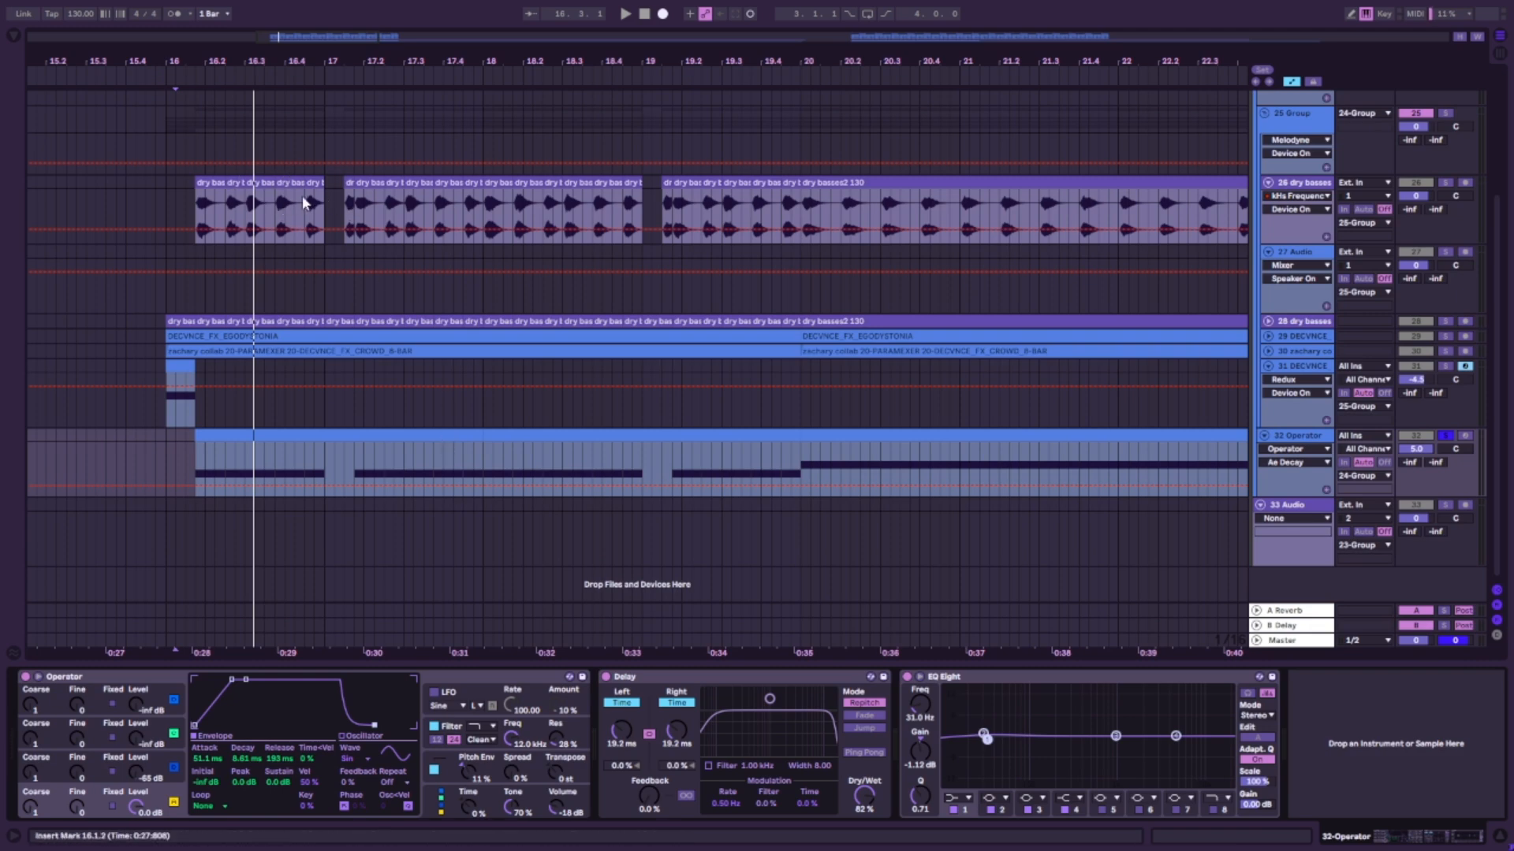
{"action": "left_click", "coordinate": [321, 183]}
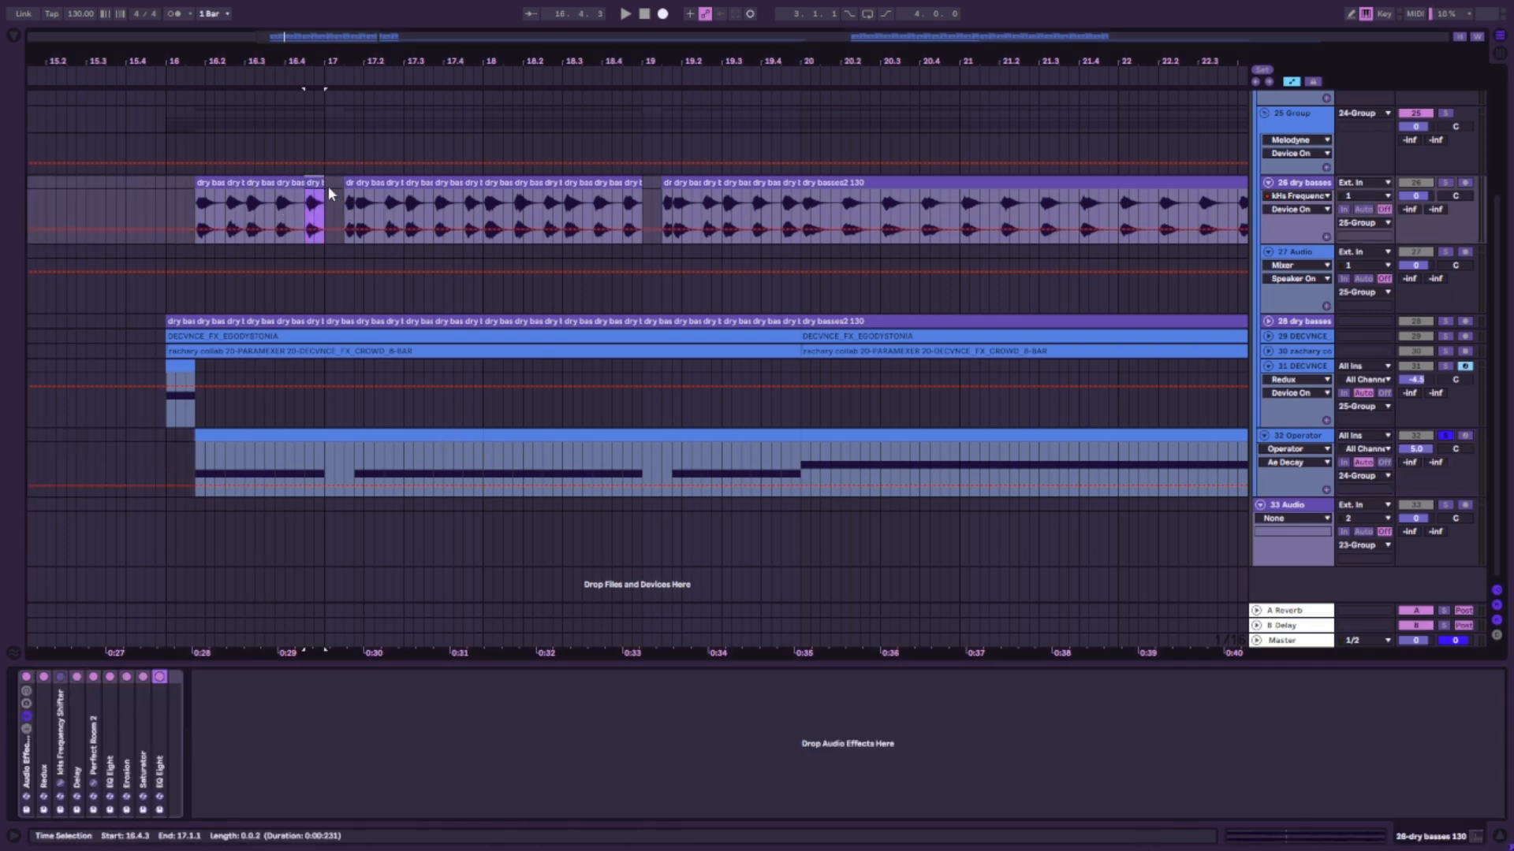
{"action": "double_click", "coordinate": [341, 435]}
{"action": "left_click", "coordinate": [1293, 439]}
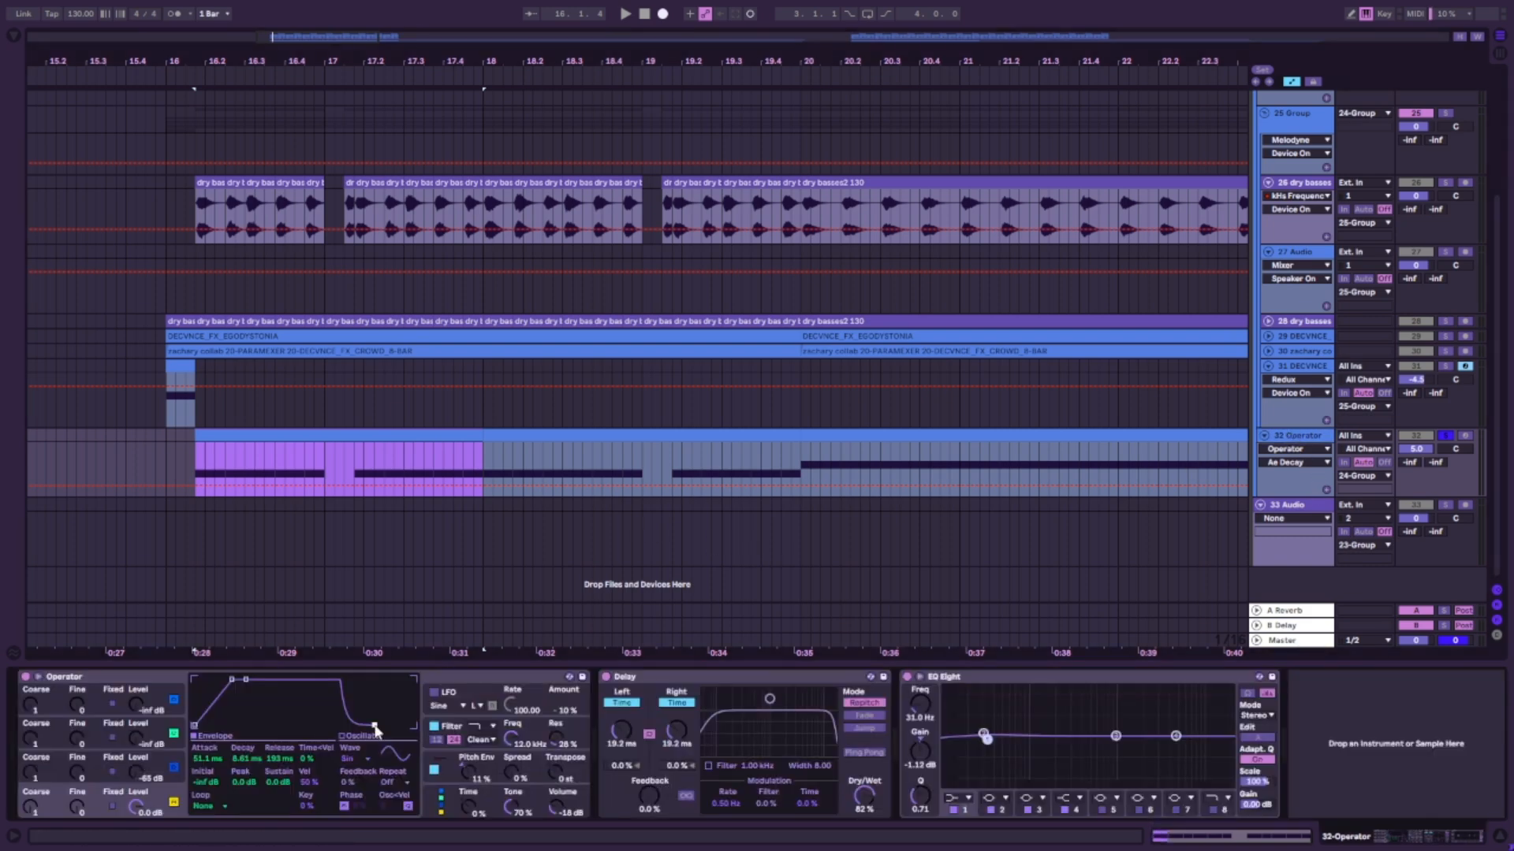
Collapse the Operator device, set the Delay's Dry/Wet to 100 %, check its left time, and collapse Delay and EQ Eight.
{"action": "double_click", "coordinate": [158, 677]}
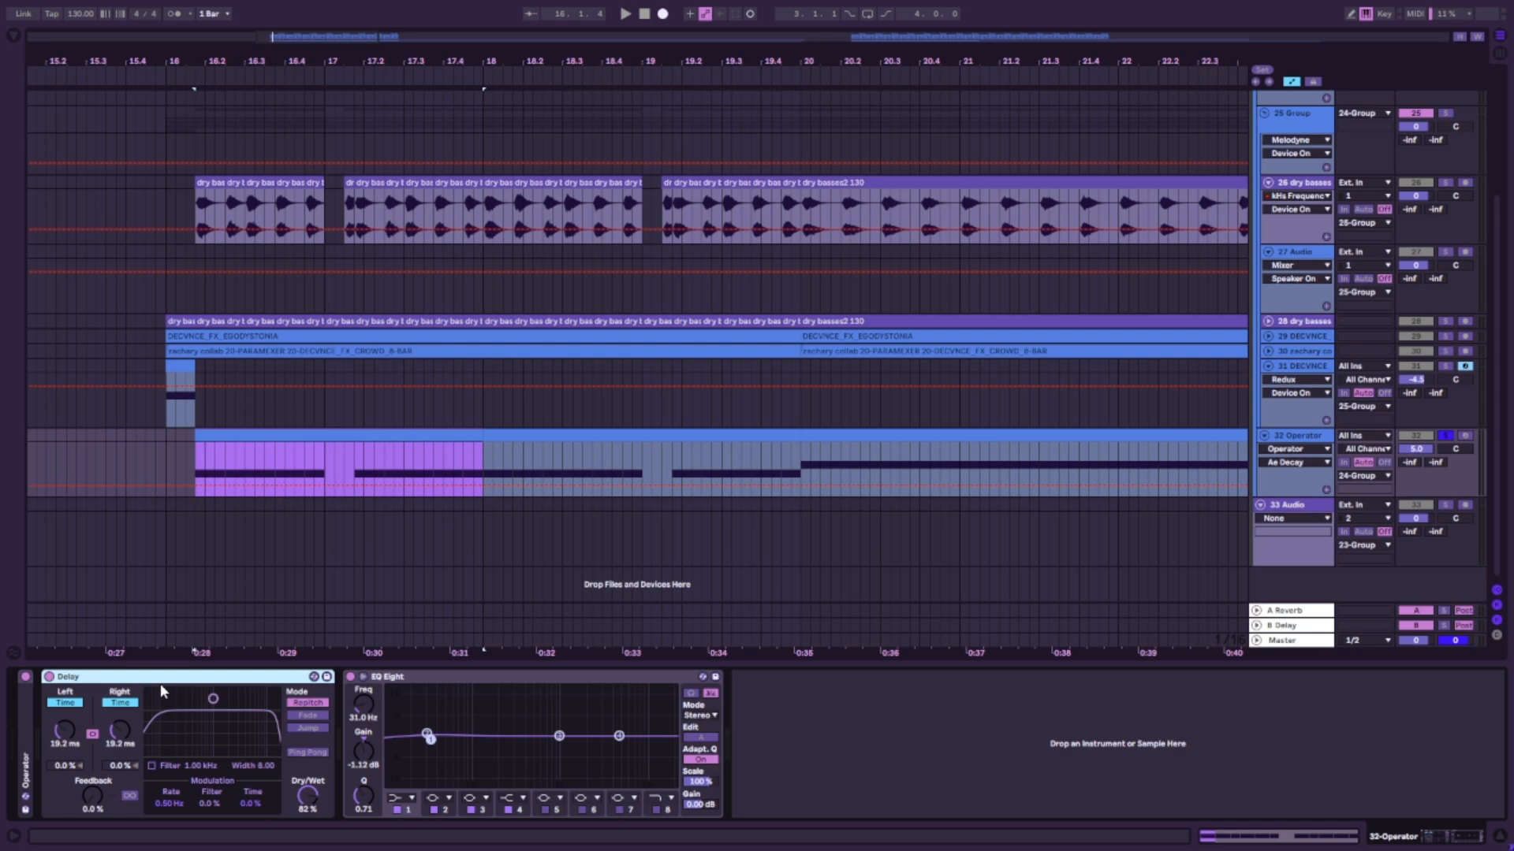
{"action": "left_click_drag", "start_coordinate": [320, 793], "coordinate": [319, 773]}
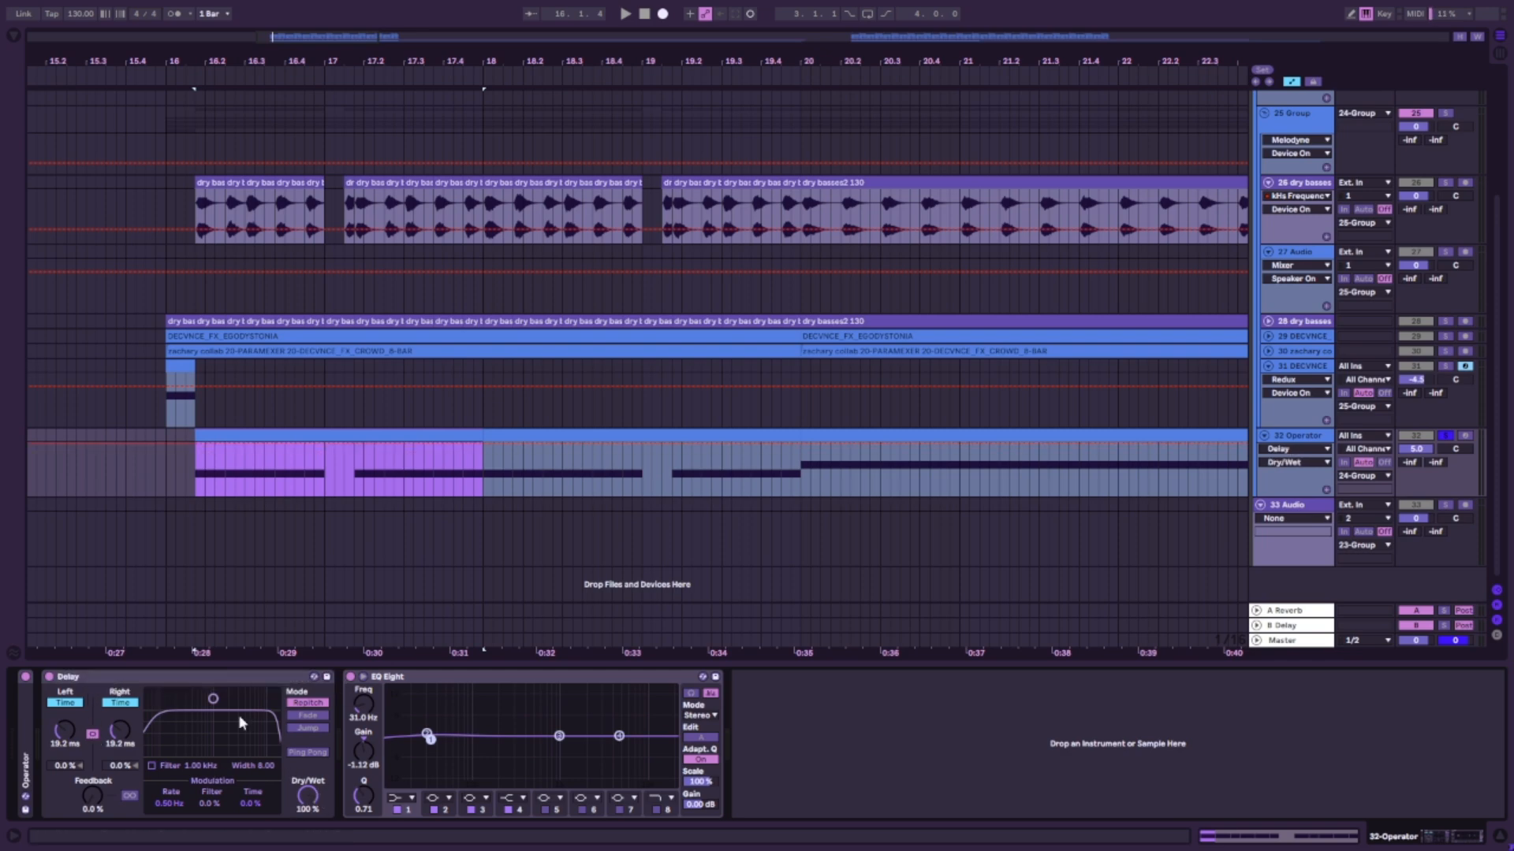
{"action": "left_click", "coordinate": [68, 727]}
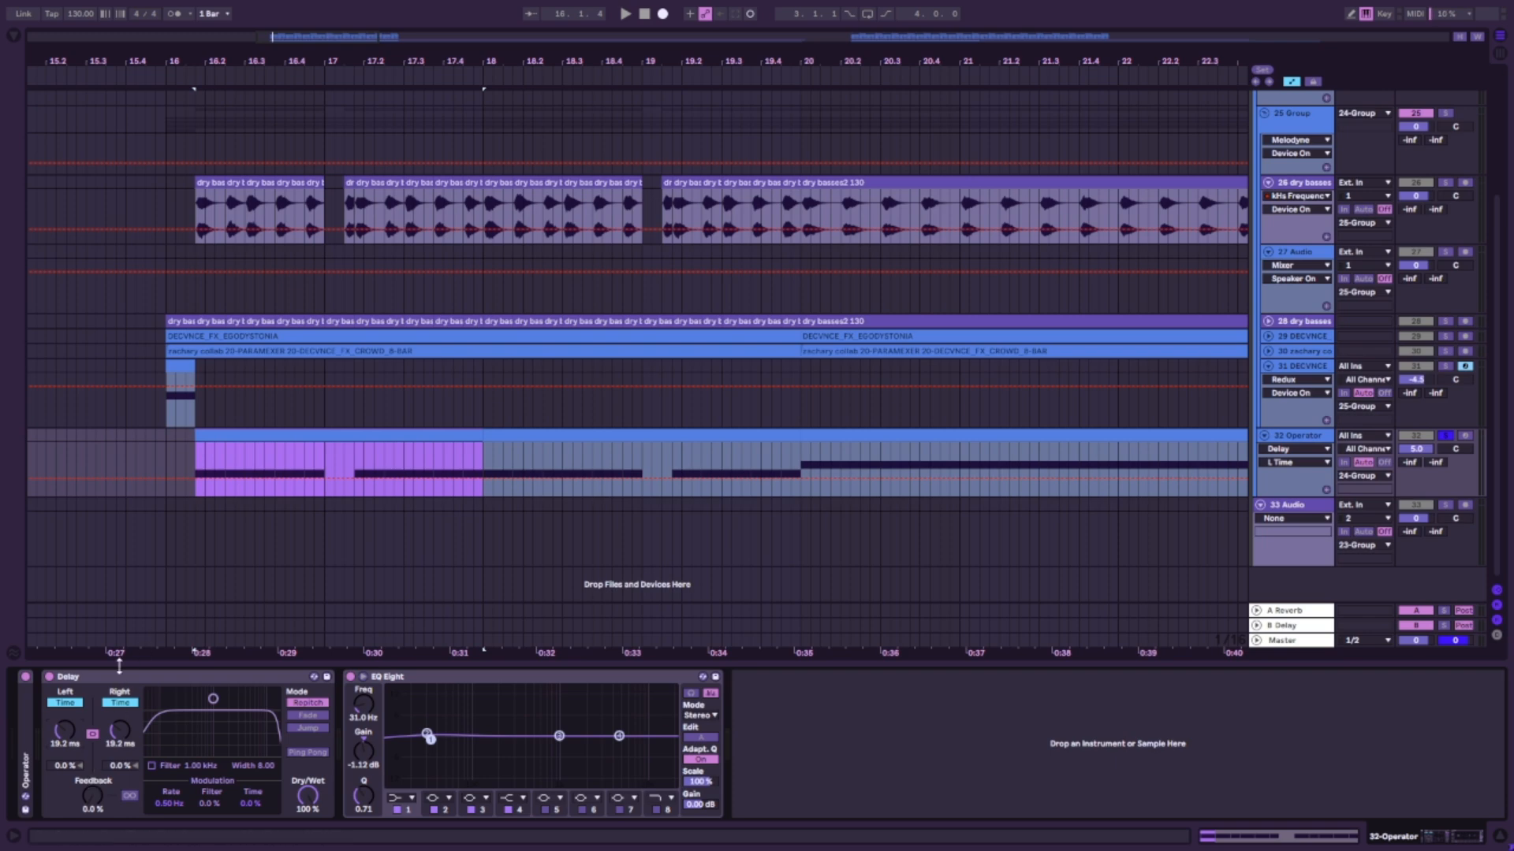
{"action": "double_click", "coordinate": [151, 677]}
{"action": "left_click", "coordinate": [160, 747]}
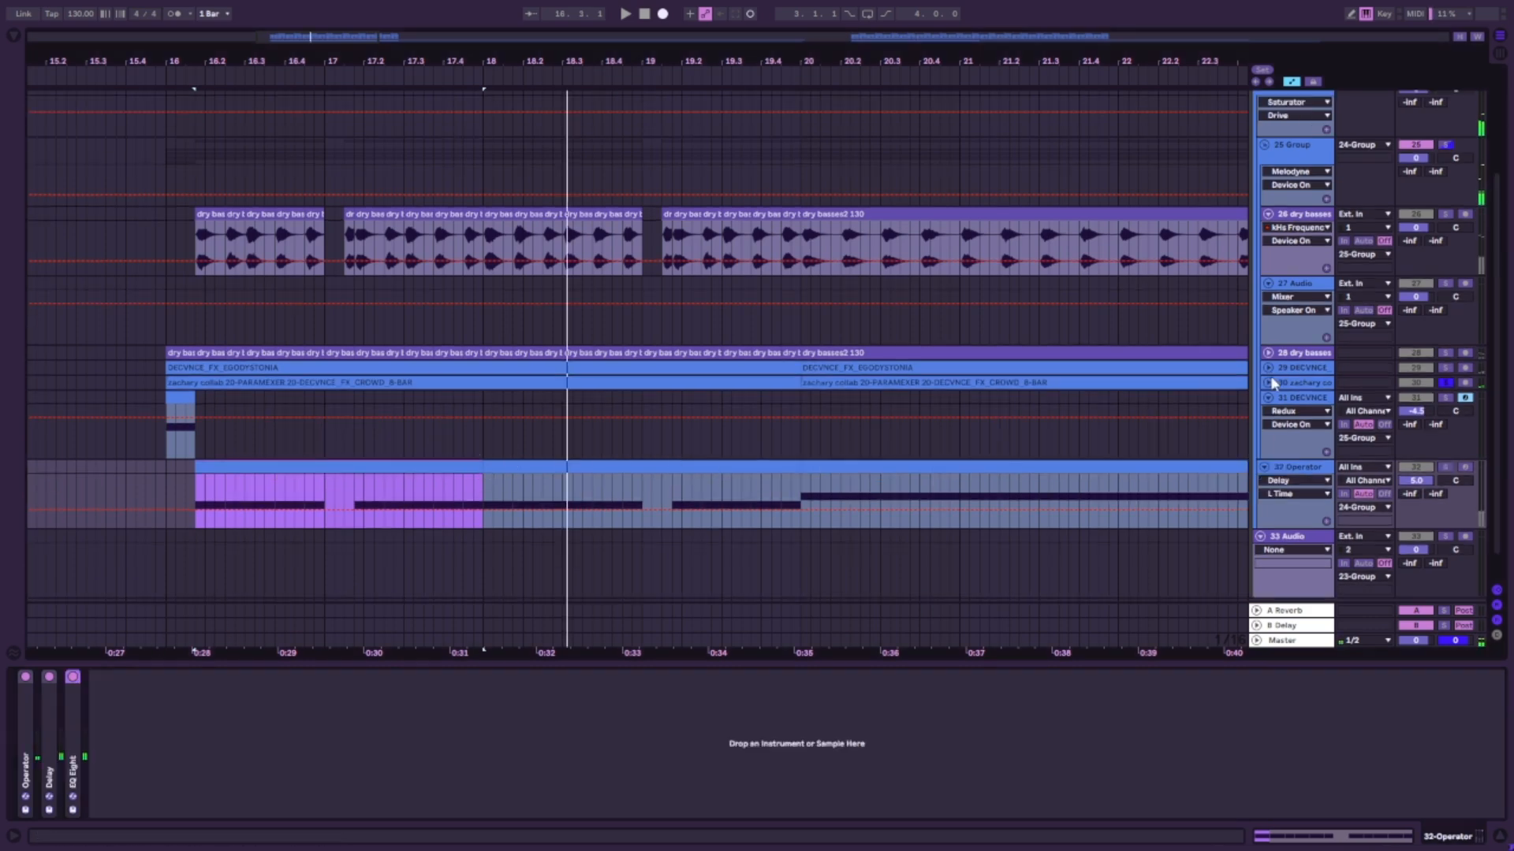
Play the soloed crowd FX layer on track 30 from 20.1.1 and again from 16.1.1.
{"action": "left_click", "coordinate": [1101, 436]}
{"action": "key", "text": "space"}
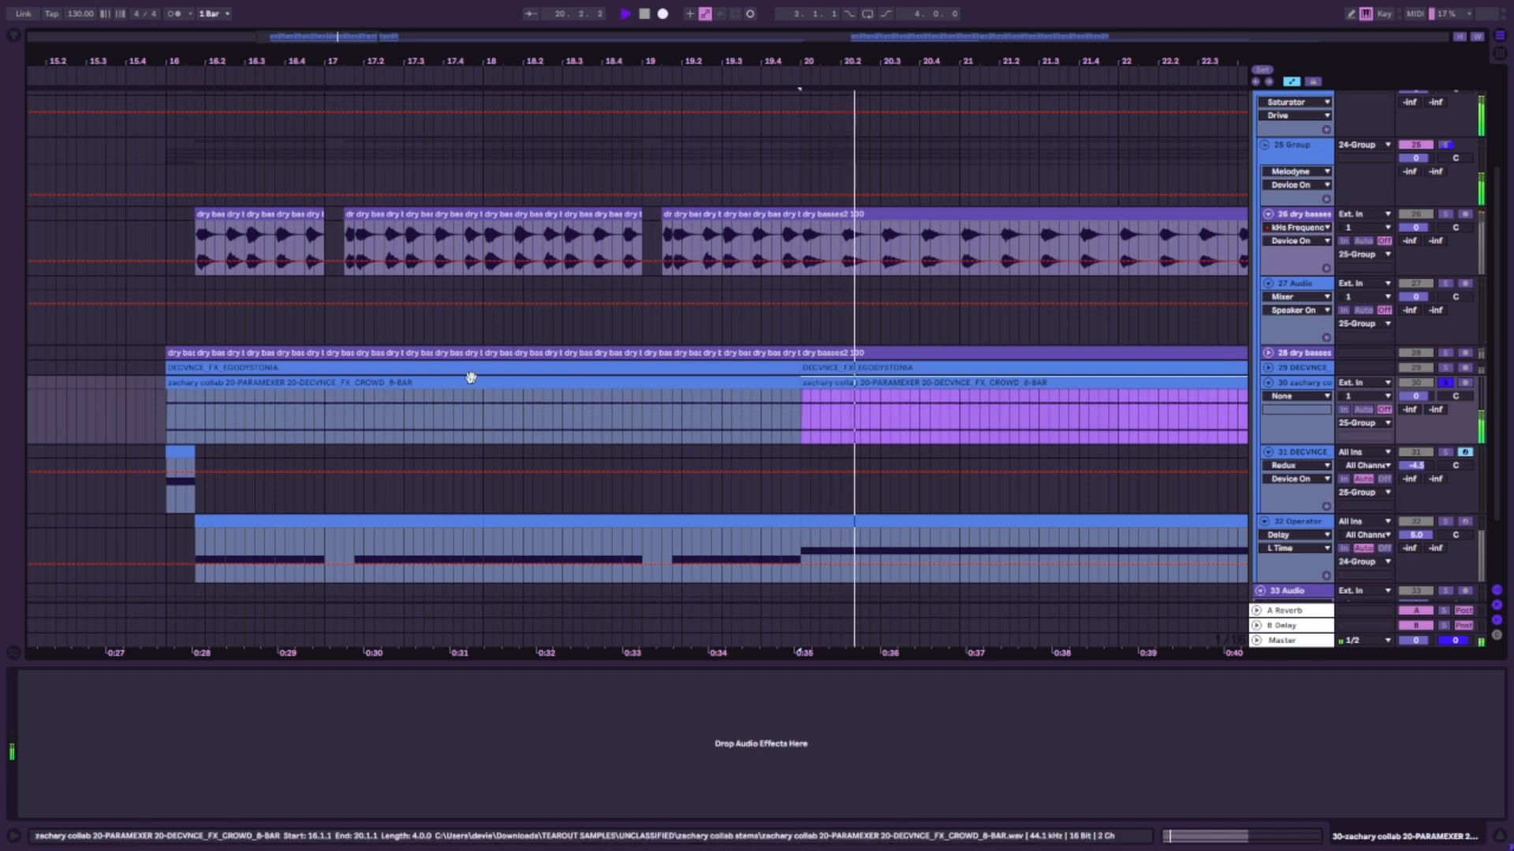
{"action": "left_click", "coordinate": [473, 390]}
{"action": "left_click", "coordinate": [652, 395]}
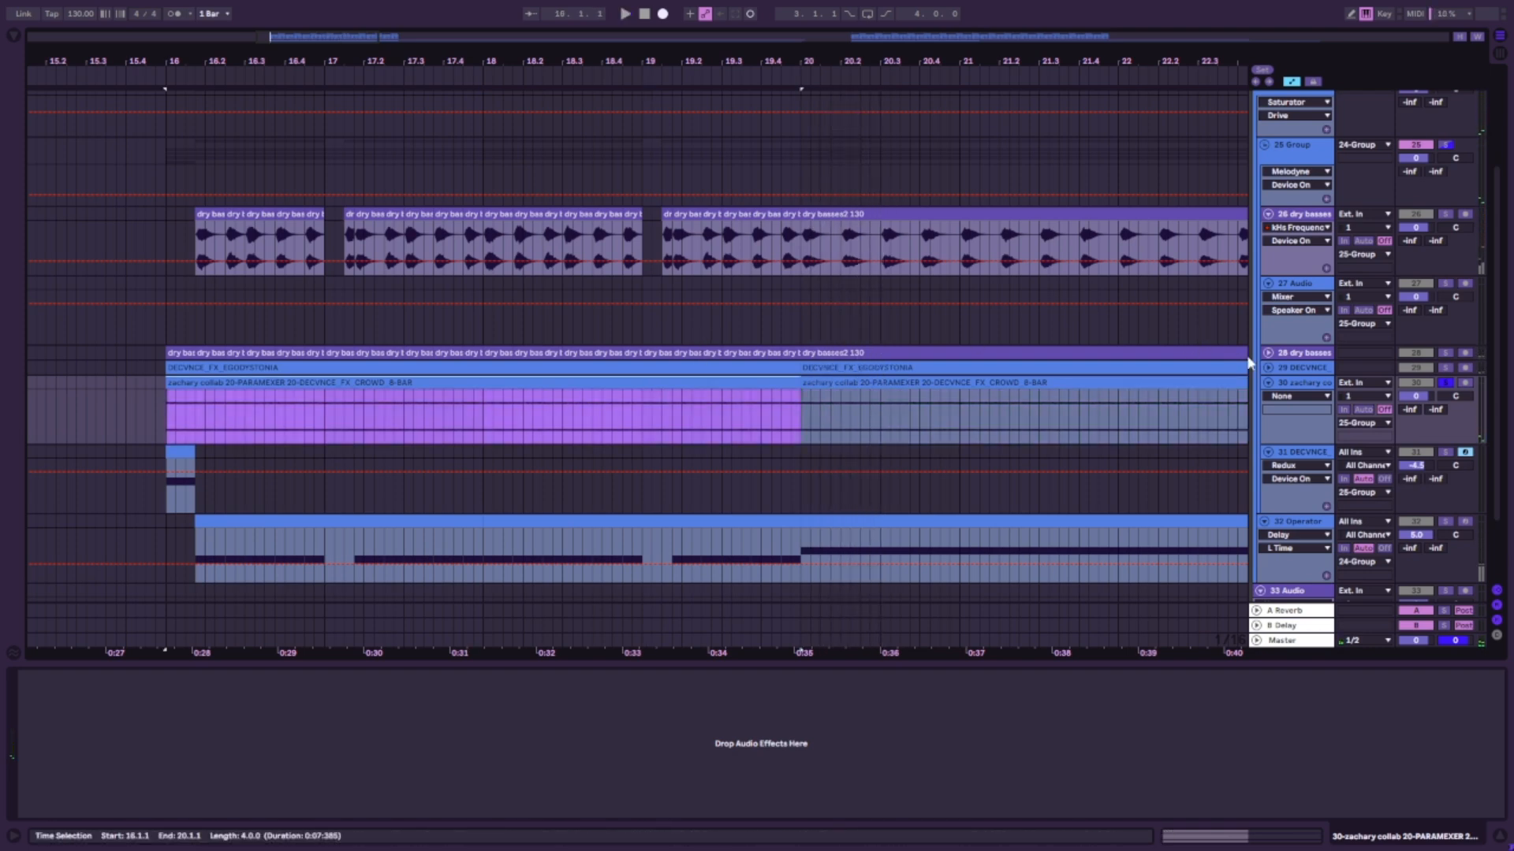
{"action": "key", "text": "space"}
Unfold and solo track 29 DECVNCE_FX_EGODYSTONIA and play its clip from 16.1.1.
{"action": "left_click", "coordinate": [1281, 367]}
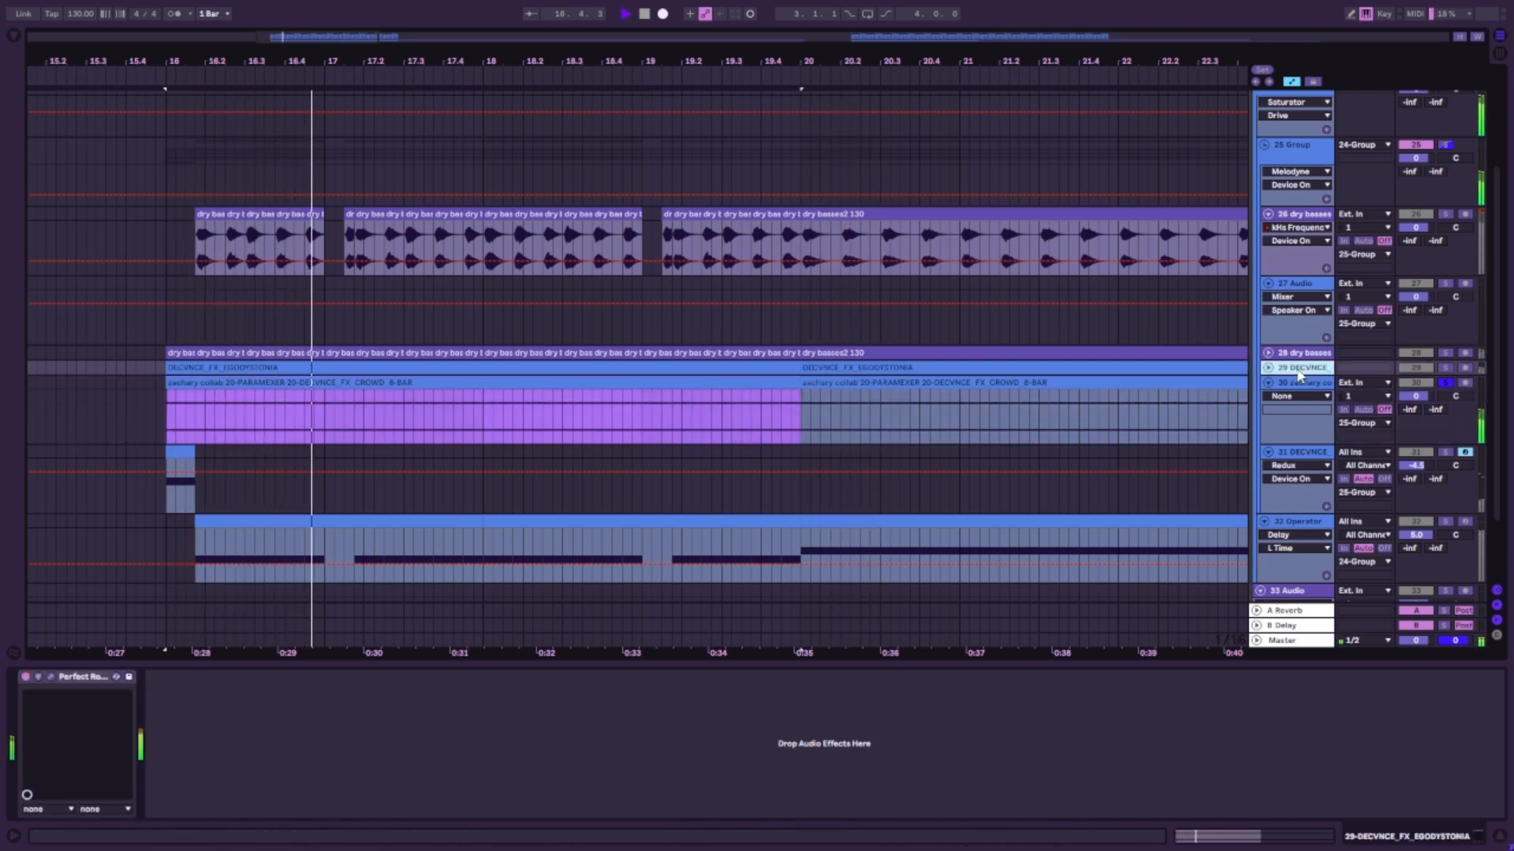
{"action": "left_click", "coordinate": [1269, 367]}
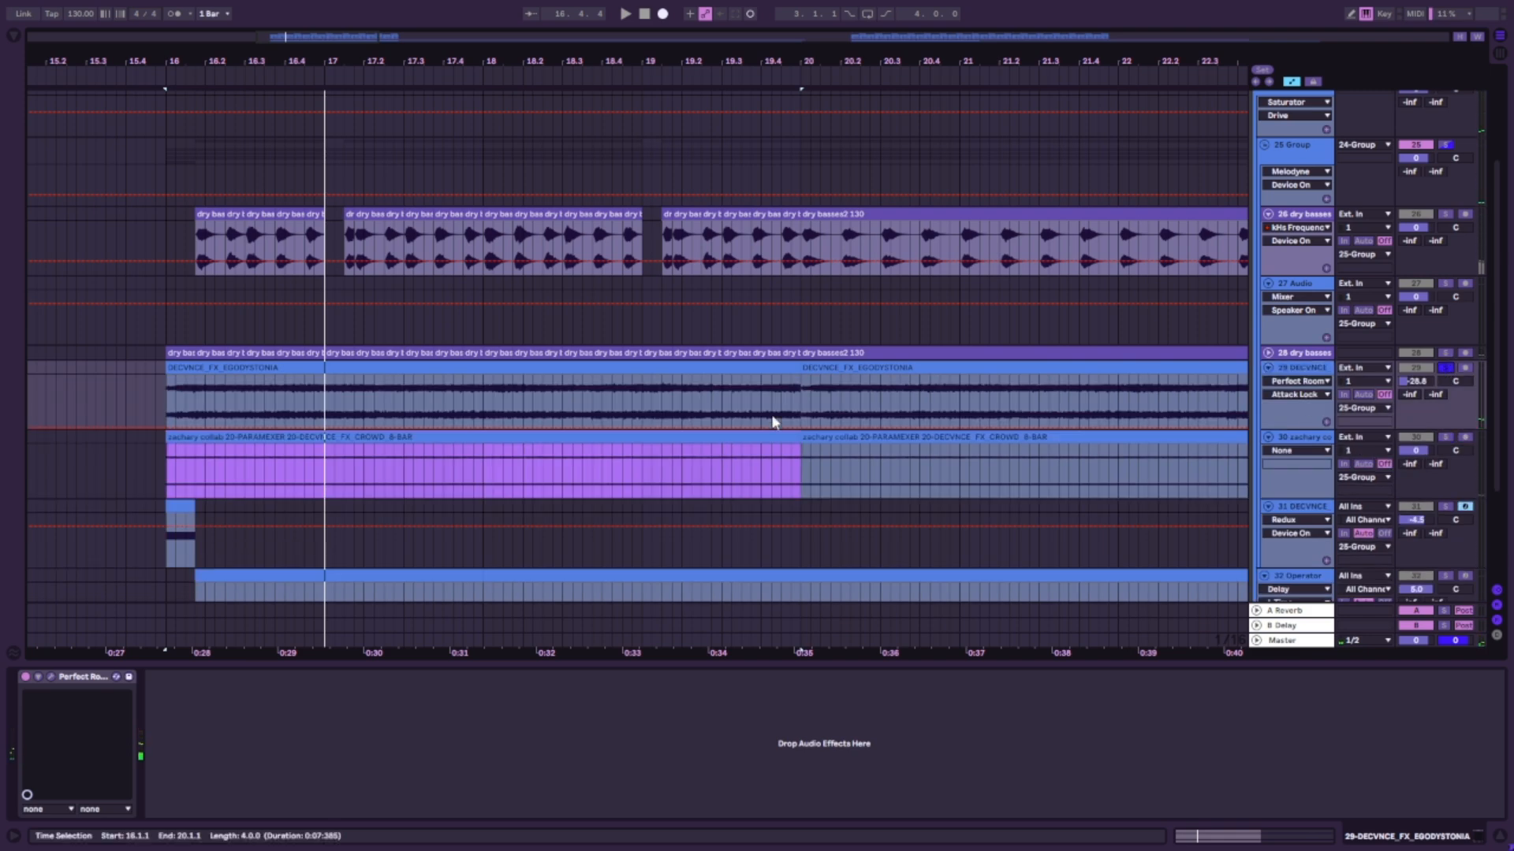
{"action": "left_click", "coordinate": [771, 392]}
{"action": "left_click", "coordinate": [771, 392]}
{"action": "key", "text": "space"}
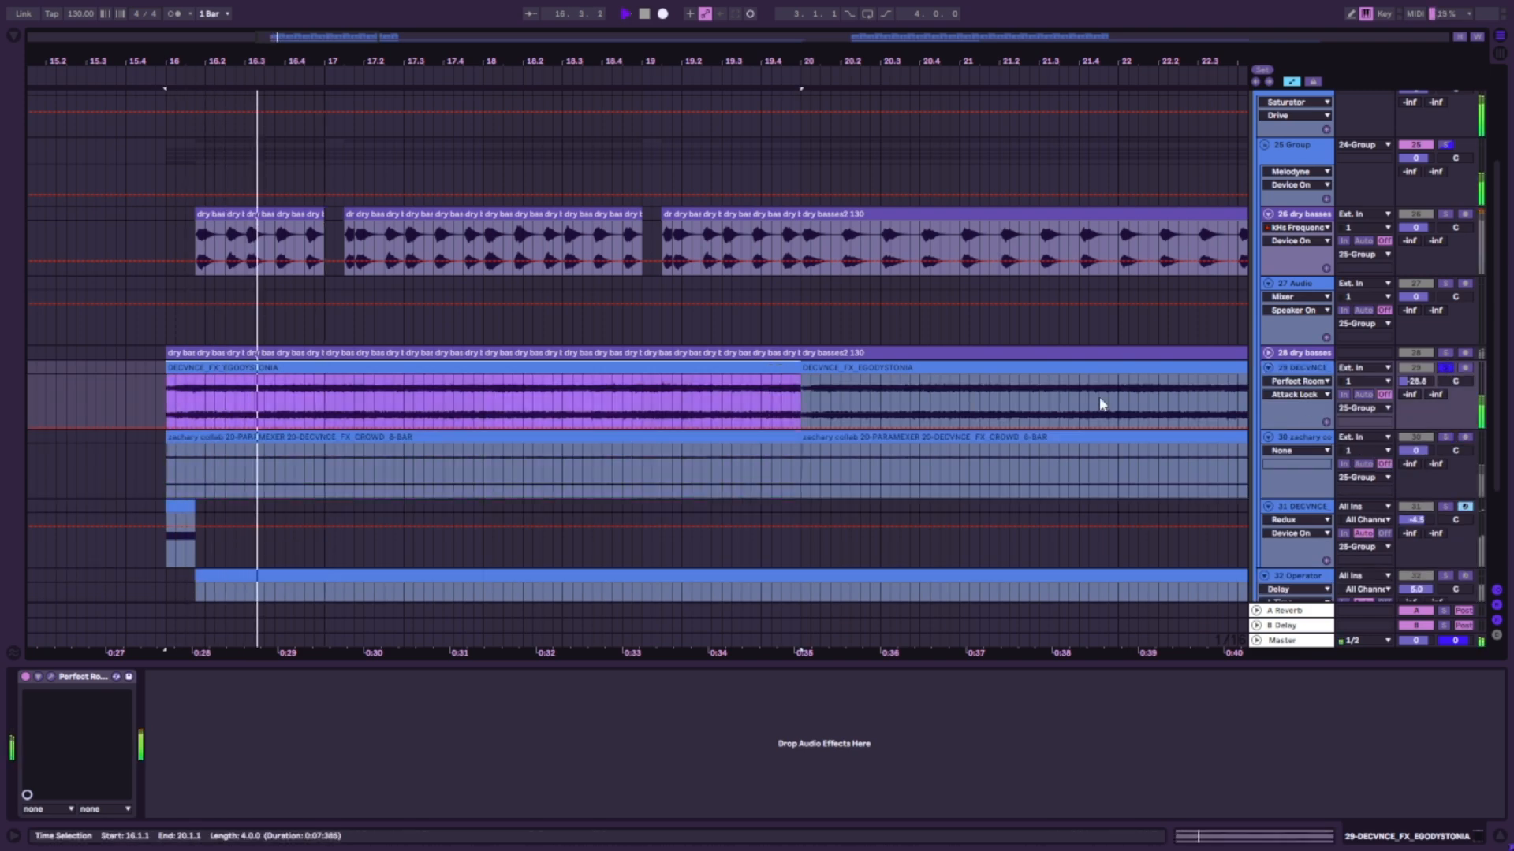
Hear the crowd FX layer on track 30 soloed together with track 29, clear the solos, and show track 29's device.
{"action": "left_click", "coordinate": [1446, 437]}
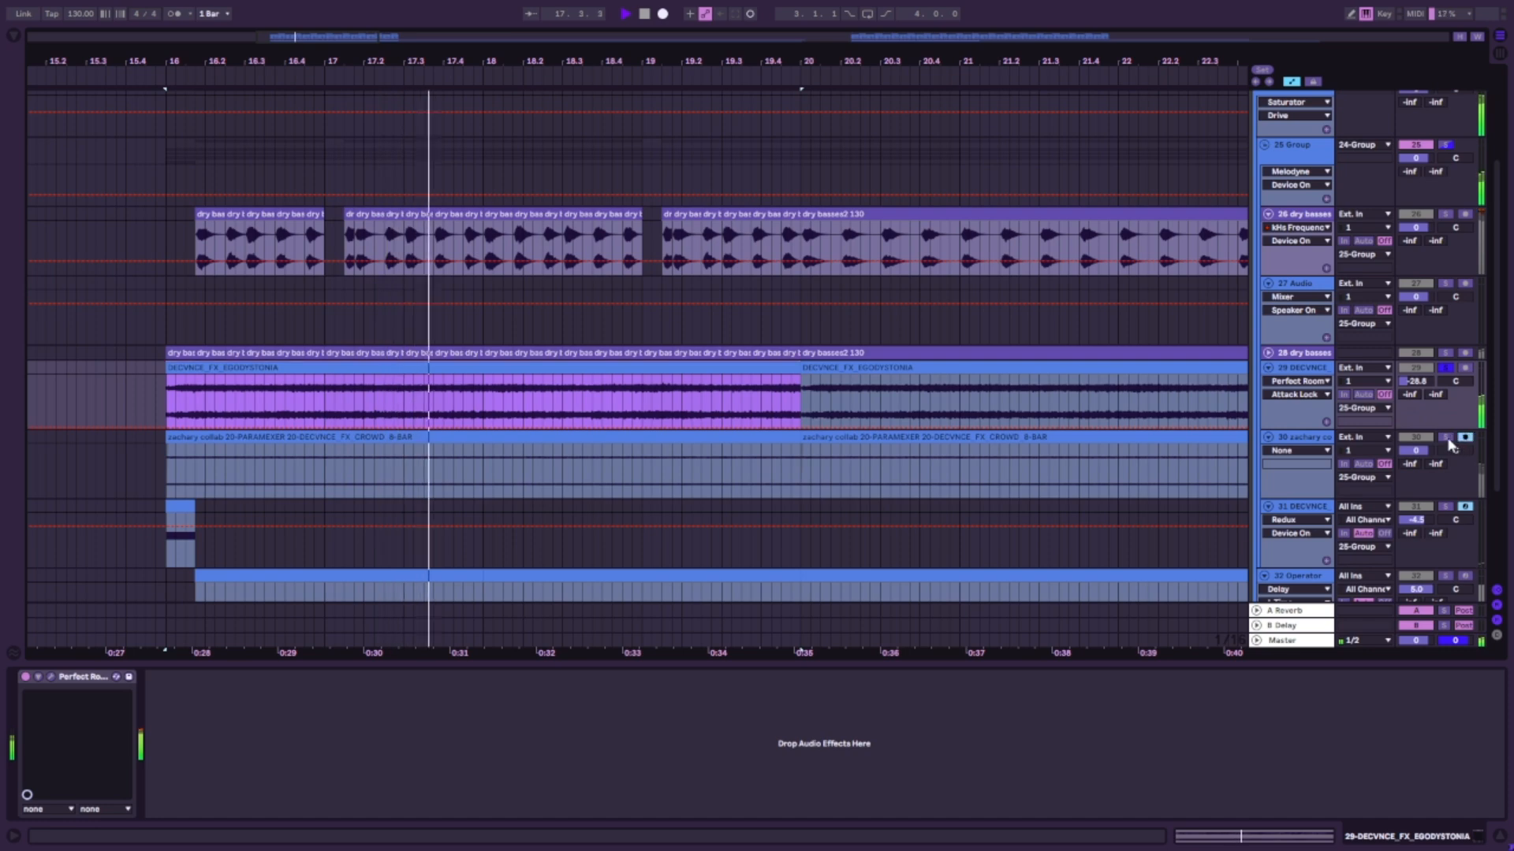
{"action": "left_click", "coordinate": [1447, 439]}
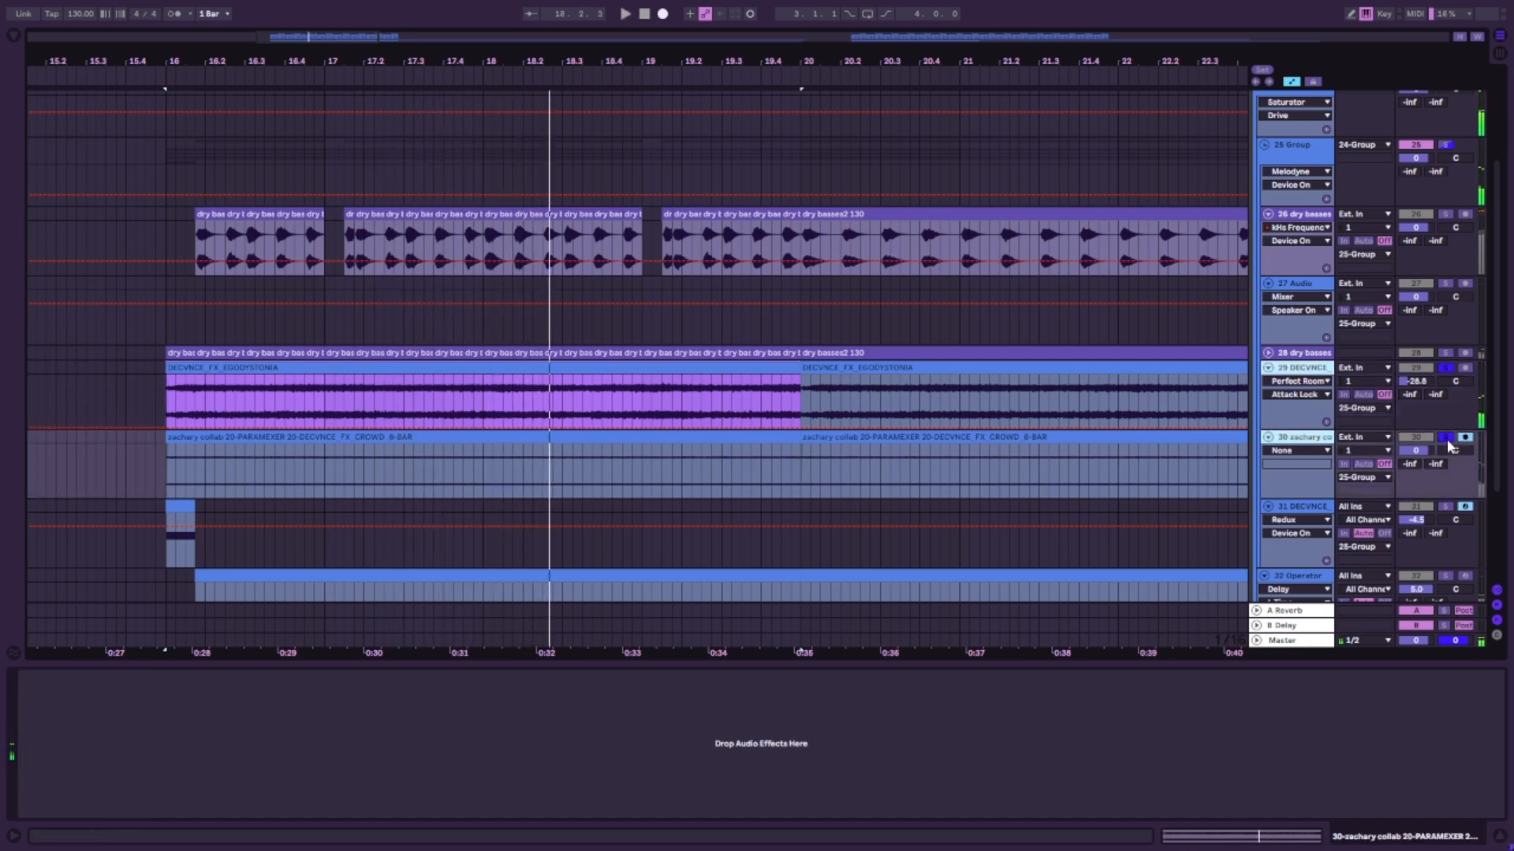
{"action": "left_click", "coordinate": [1295, 370]}
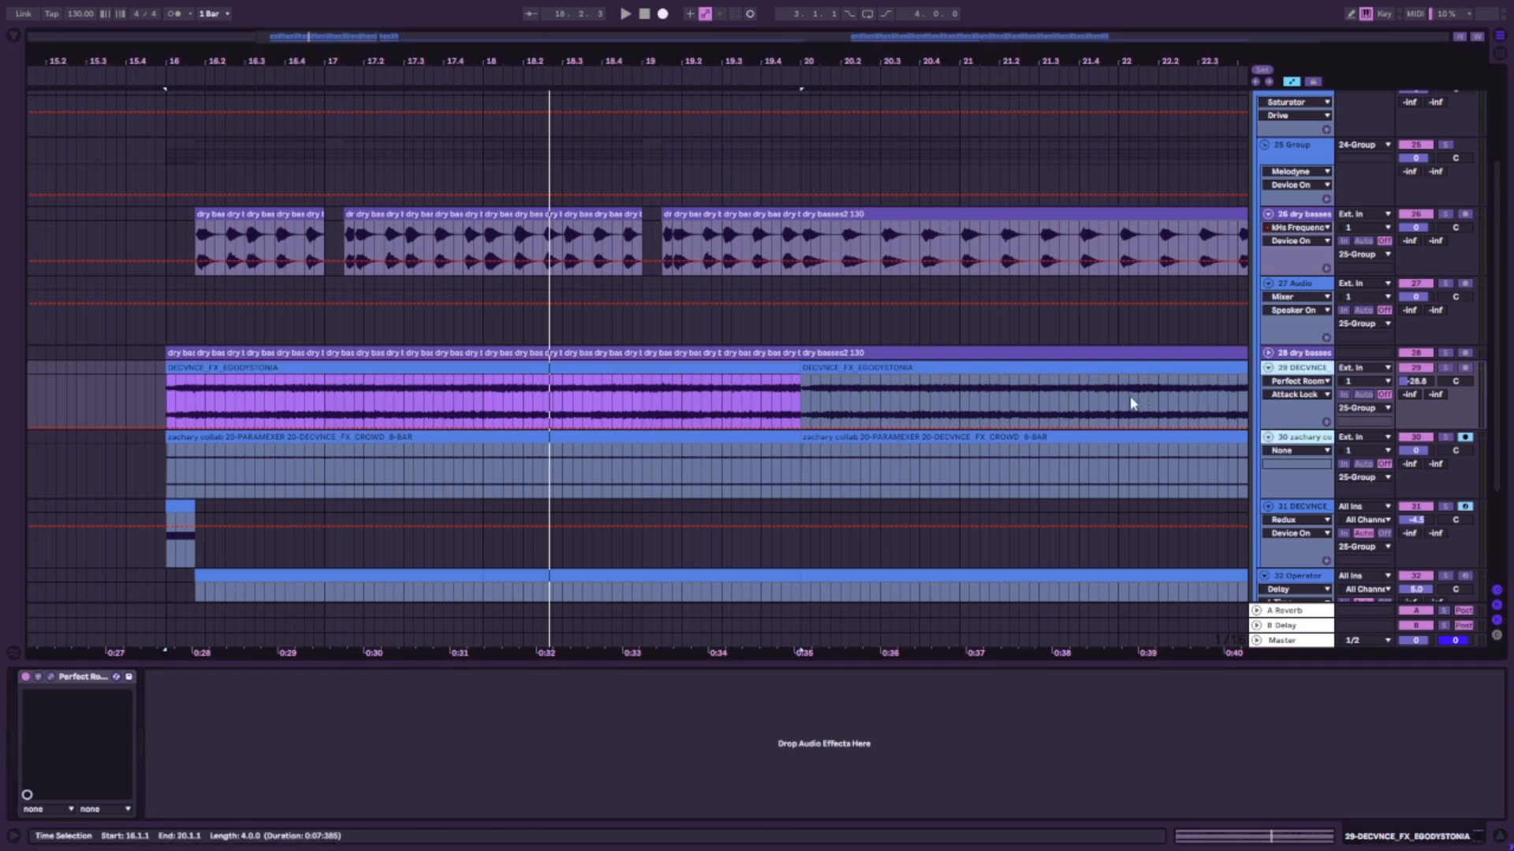
Show the effect devices of 23 Group and play the unsoloed layers together.
{"action": "scroll", "coordinate": [1175, 276], "scroll_direction": "up", "scroll_amount": 3}
{"action": "left_click", "coordinate": [1285, 159]}
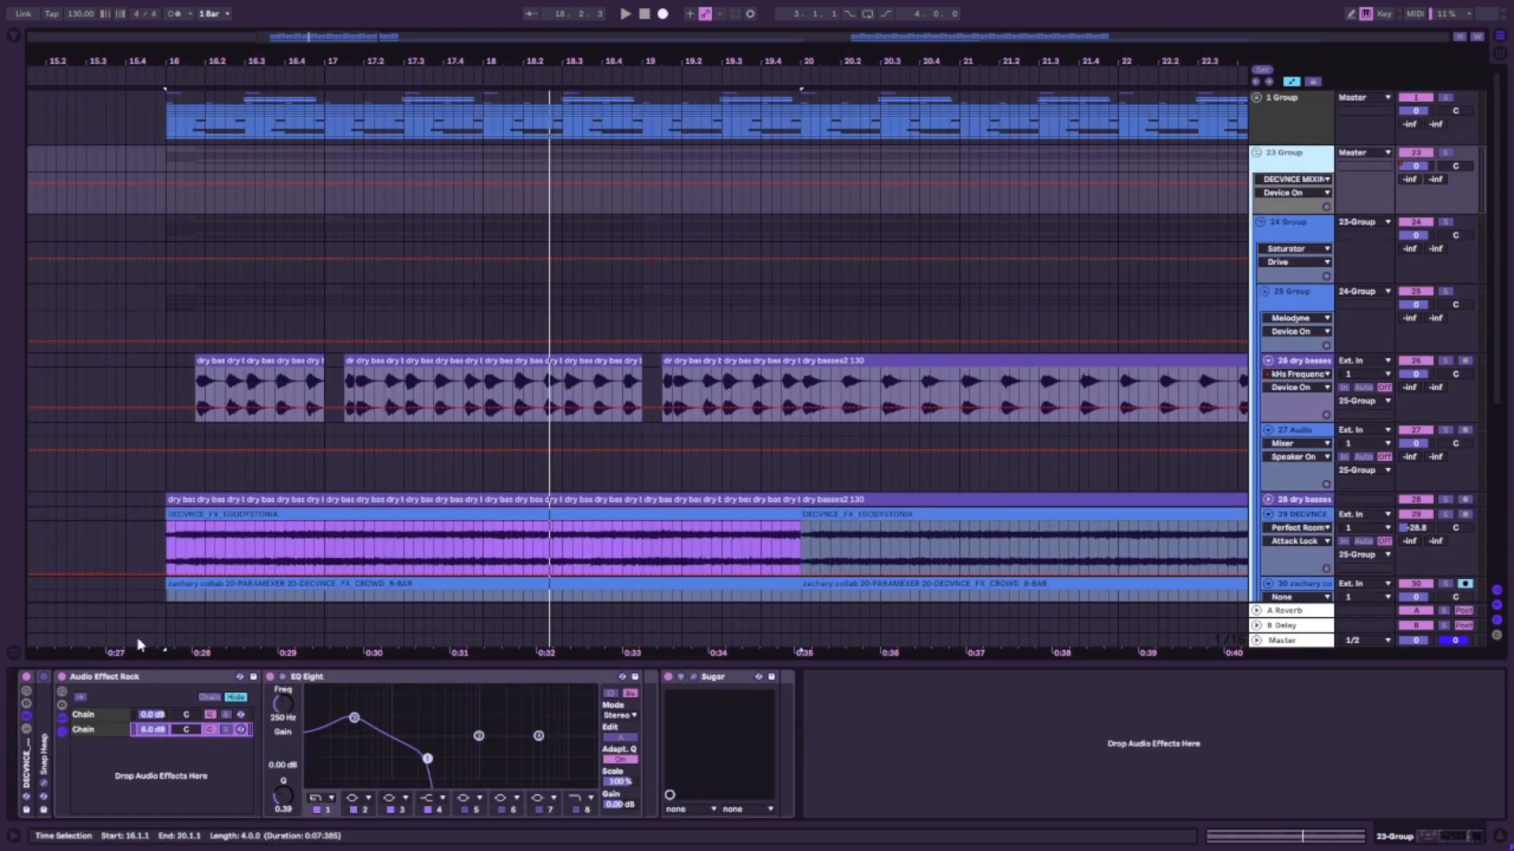
{"action": "scroll", "coordinate": [45, 561], "scroll_direction": "down", "scroll_amount": 2}
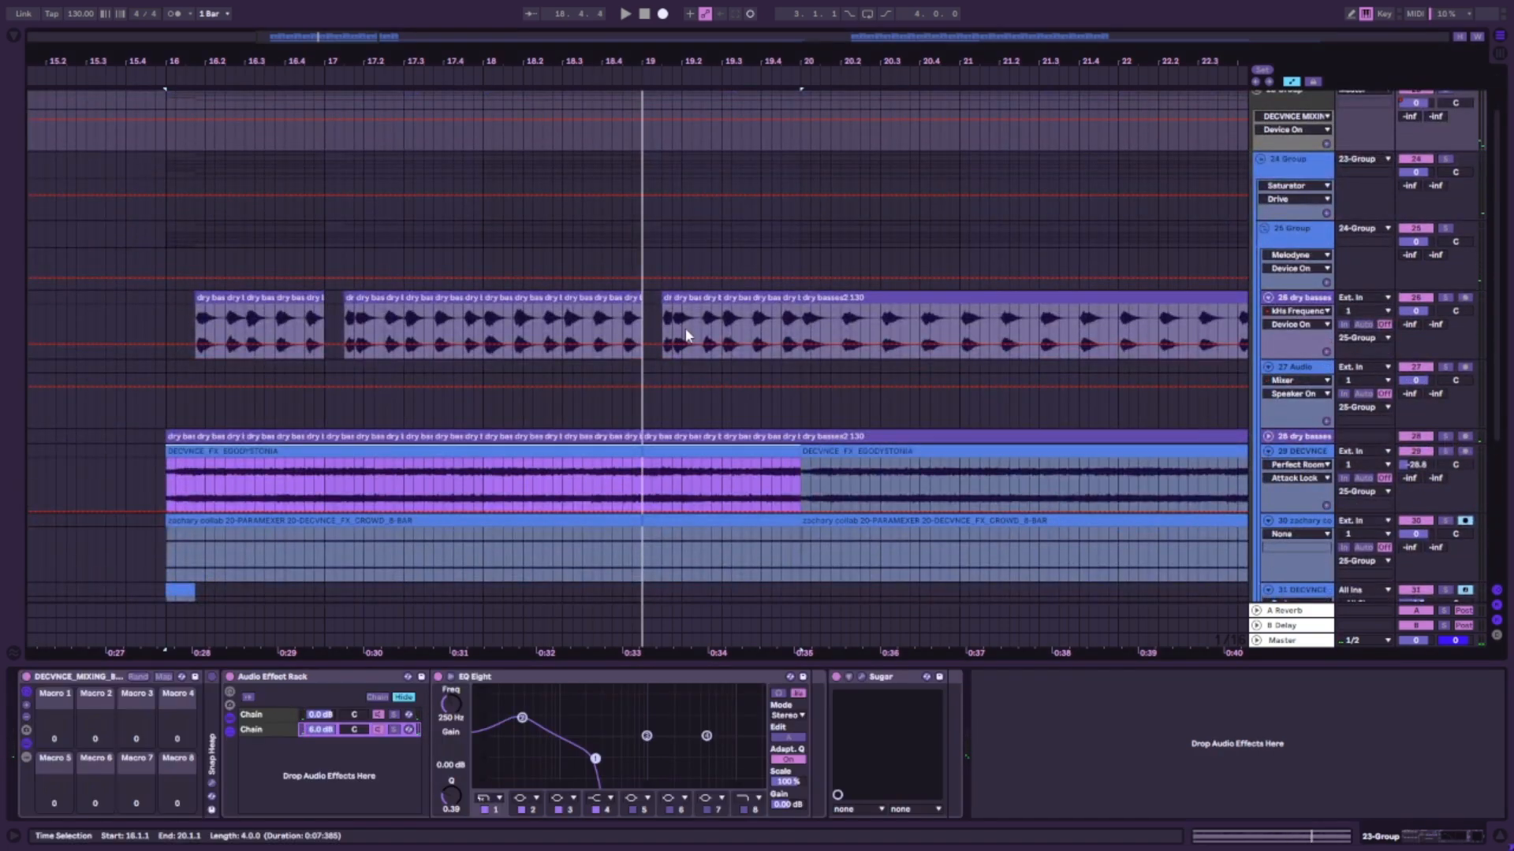
{"action": "scroll", "coordinate": [685, 328], "scroll_direction": "down", "scroll_amount": 6}
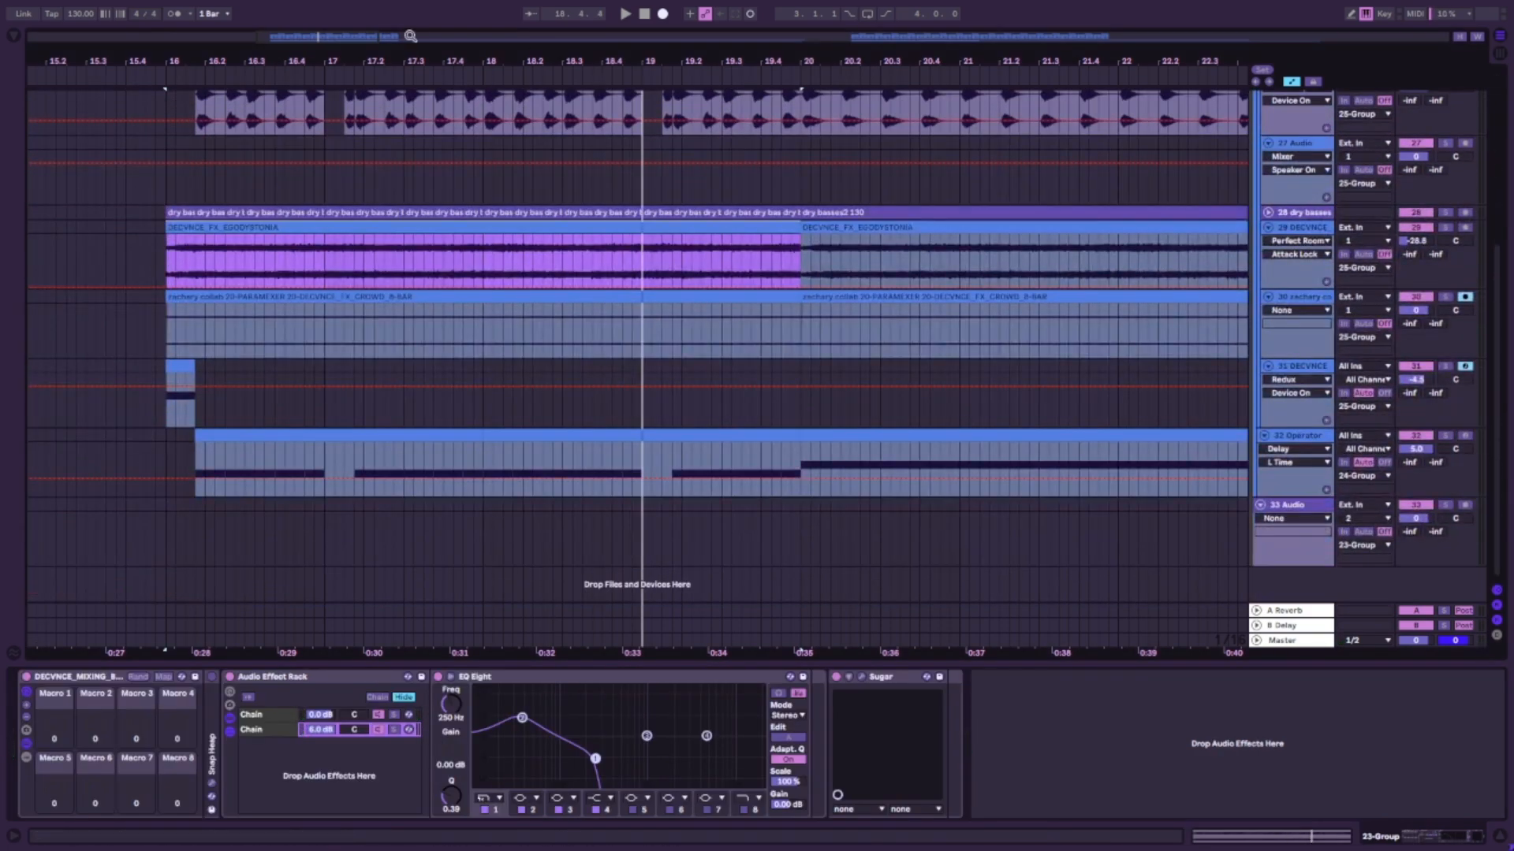
Select the short clip at 16.1.1 on track 31 DECVNCE_BASS_RAZOR_1 and show that track's devices.
{"action": "left_click", "coordinate": [180, 366]}
{"action": "scroll", "coordinate": [1080, 298], "scroll_direction": "up", "scroll_amount": 1}
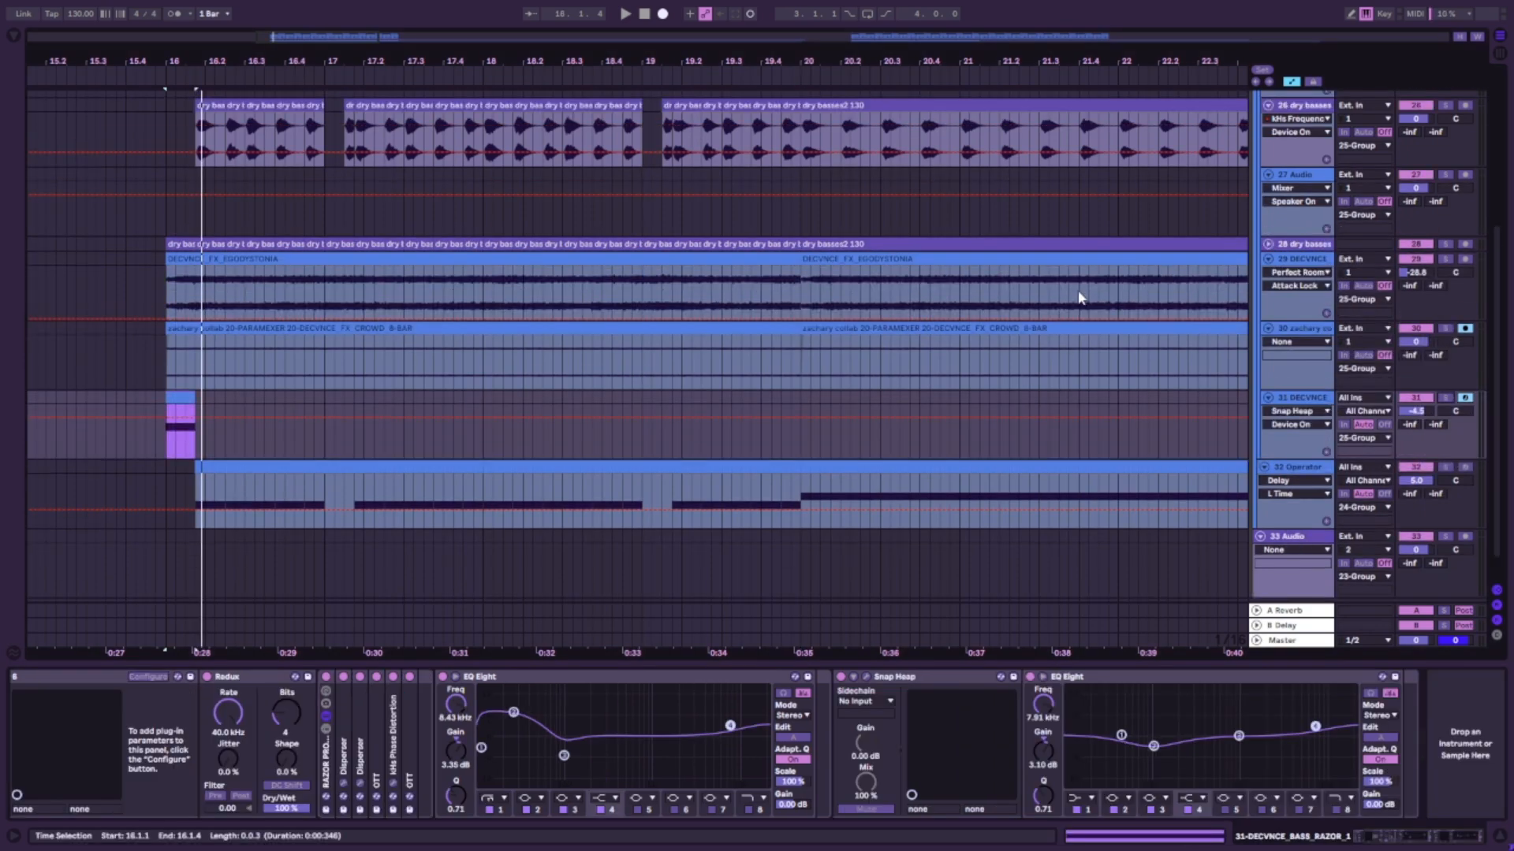
{"action": "scroll", "coordinate": [1080, 298], "scroll_direction": "up", "scroll_amount": 5}
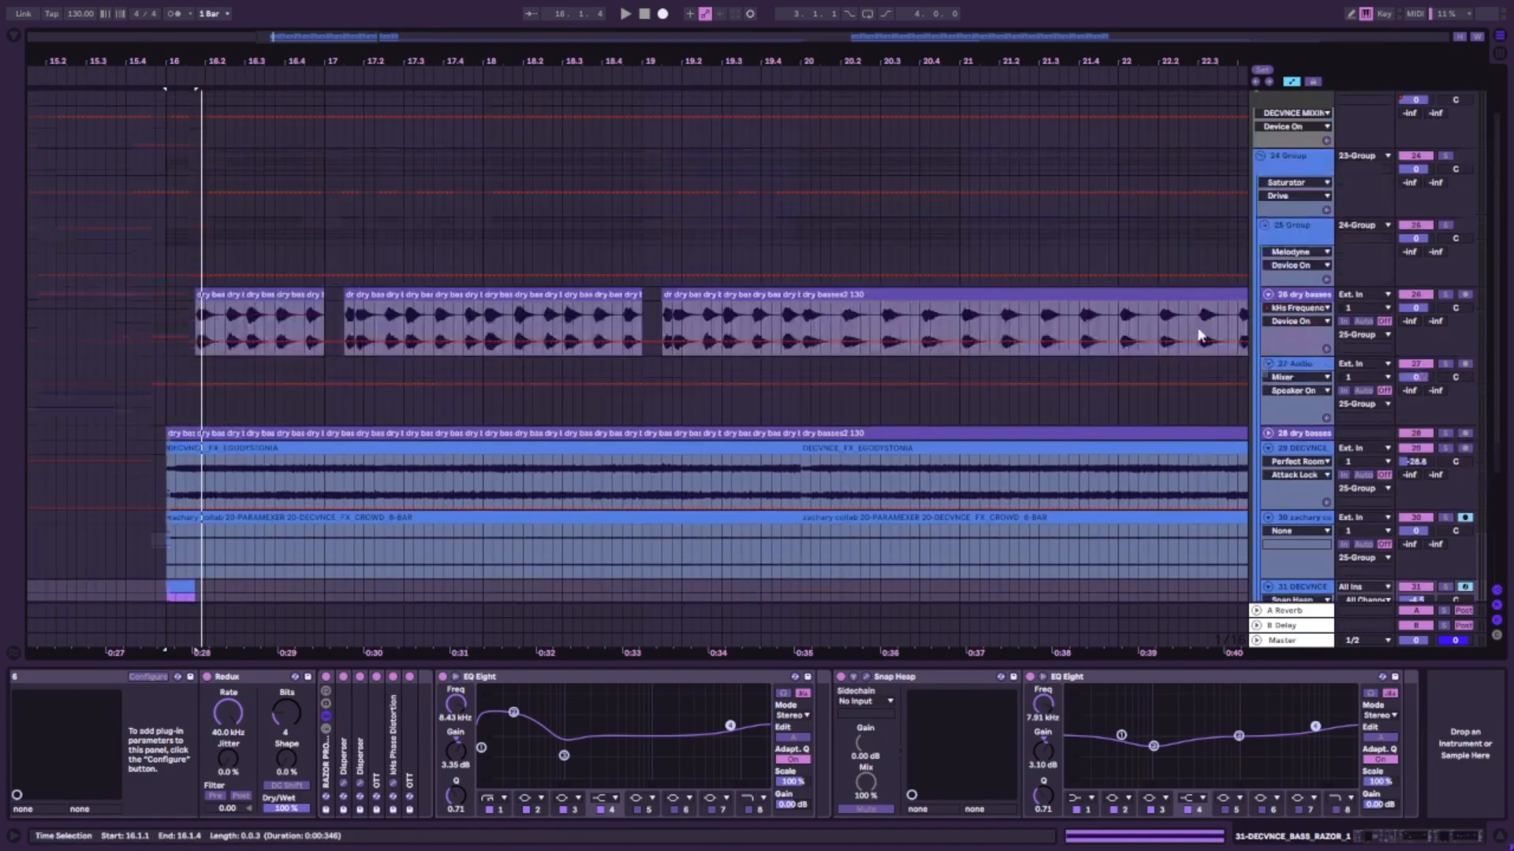